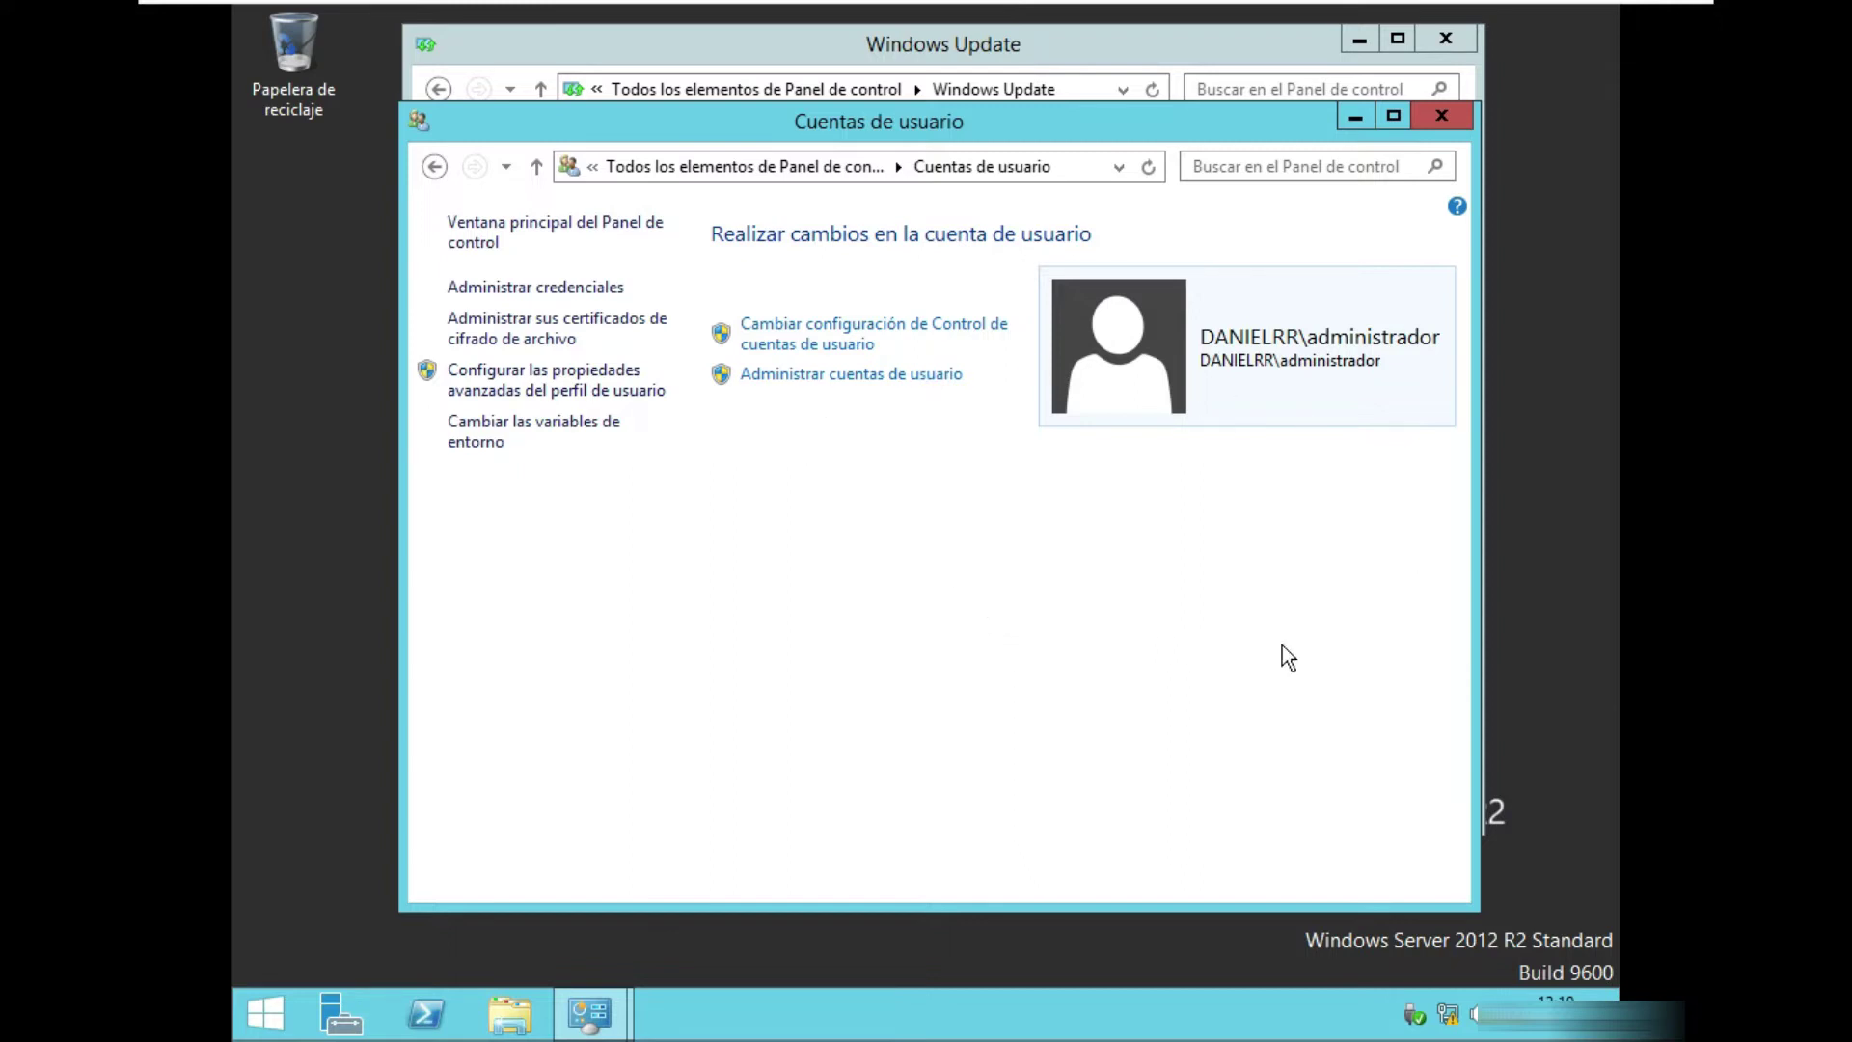
# Show this computer's user accounts, listing two local accounts in the Administradores group.
pyautogui.click(784, 379)
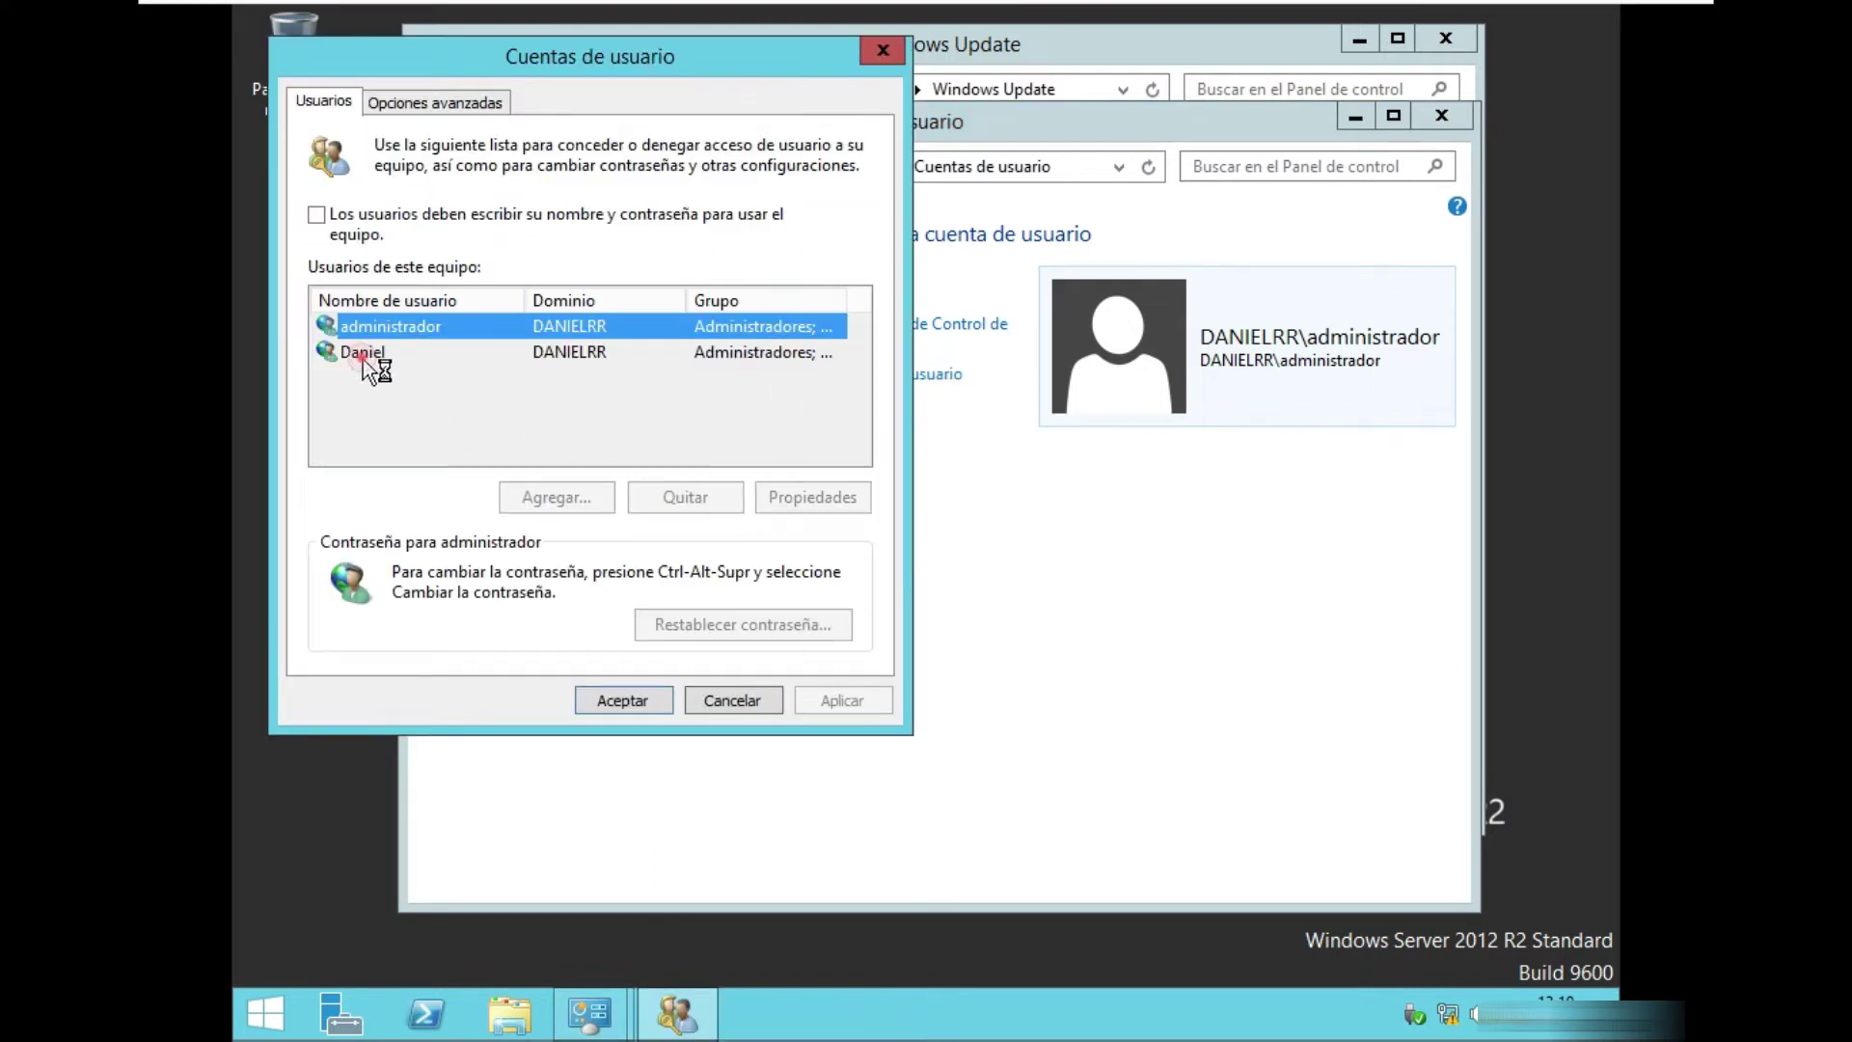
pyautogui.moveTo(668, 67); pyautogui.dragTo(897, 83)
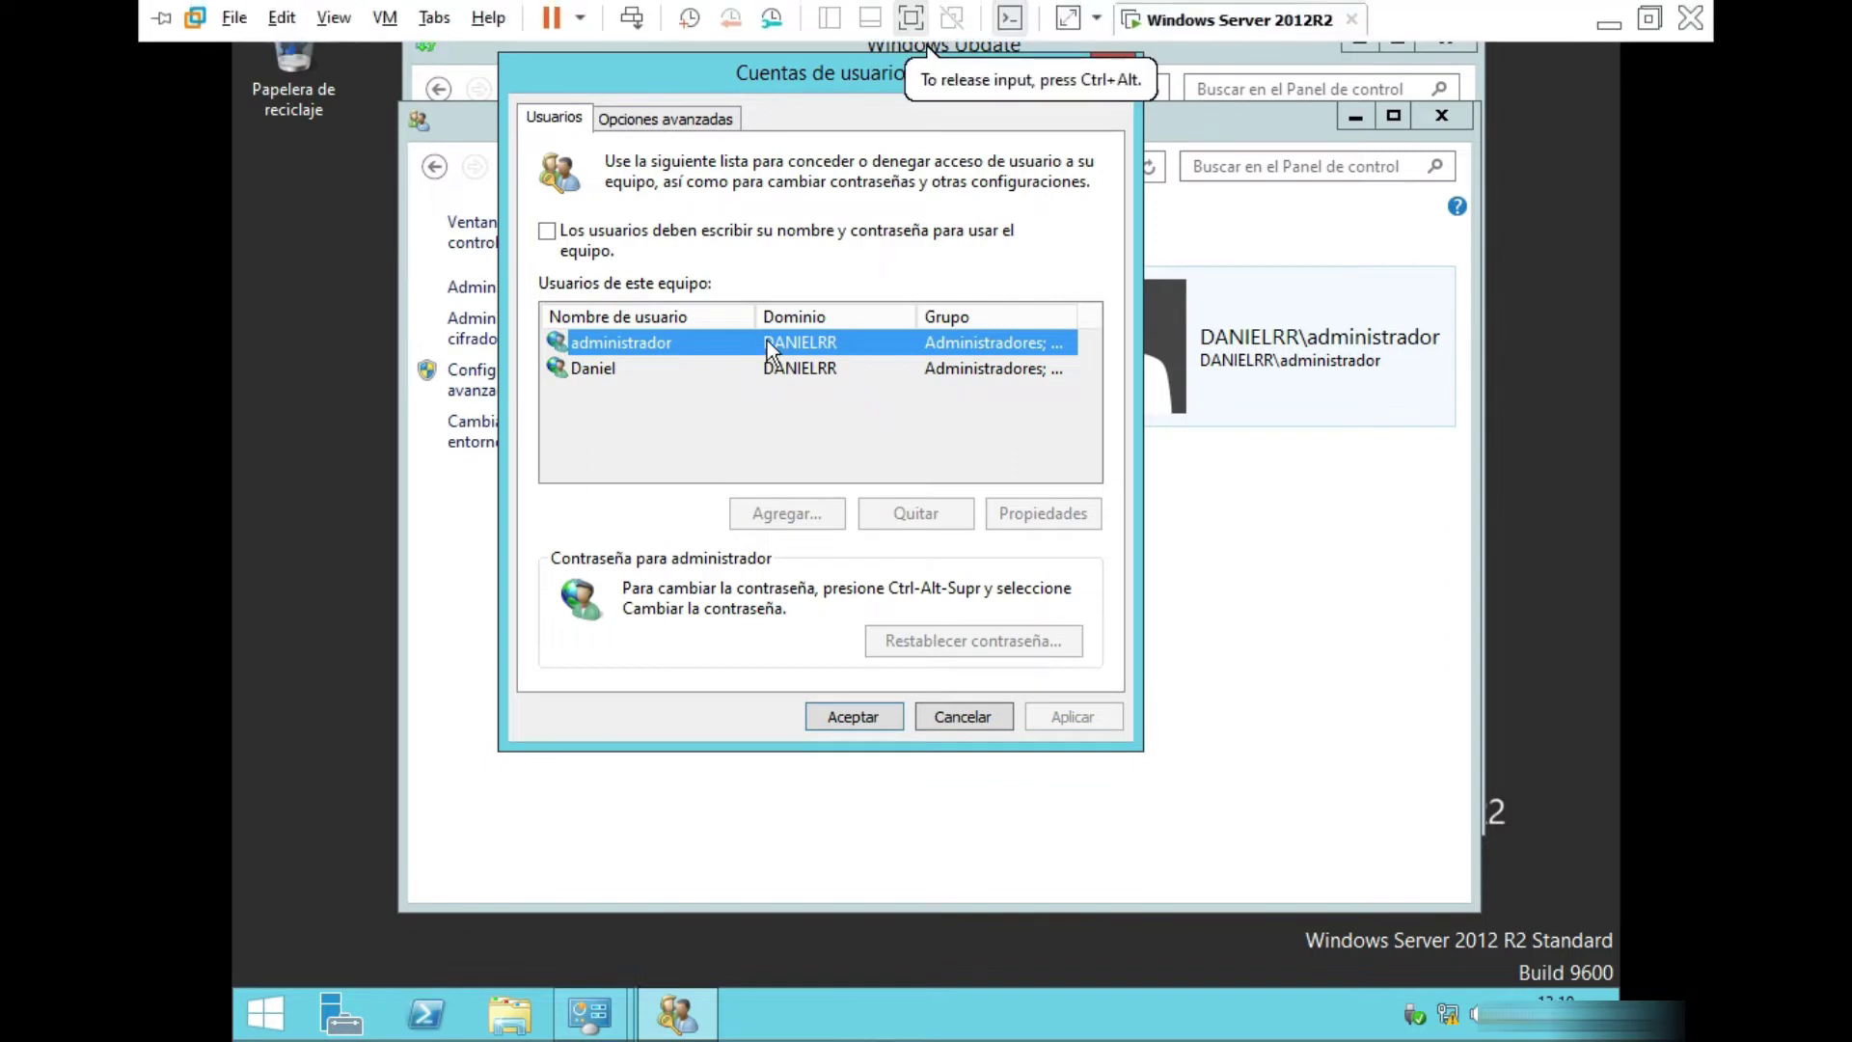
pyautogui.click(781, 406)
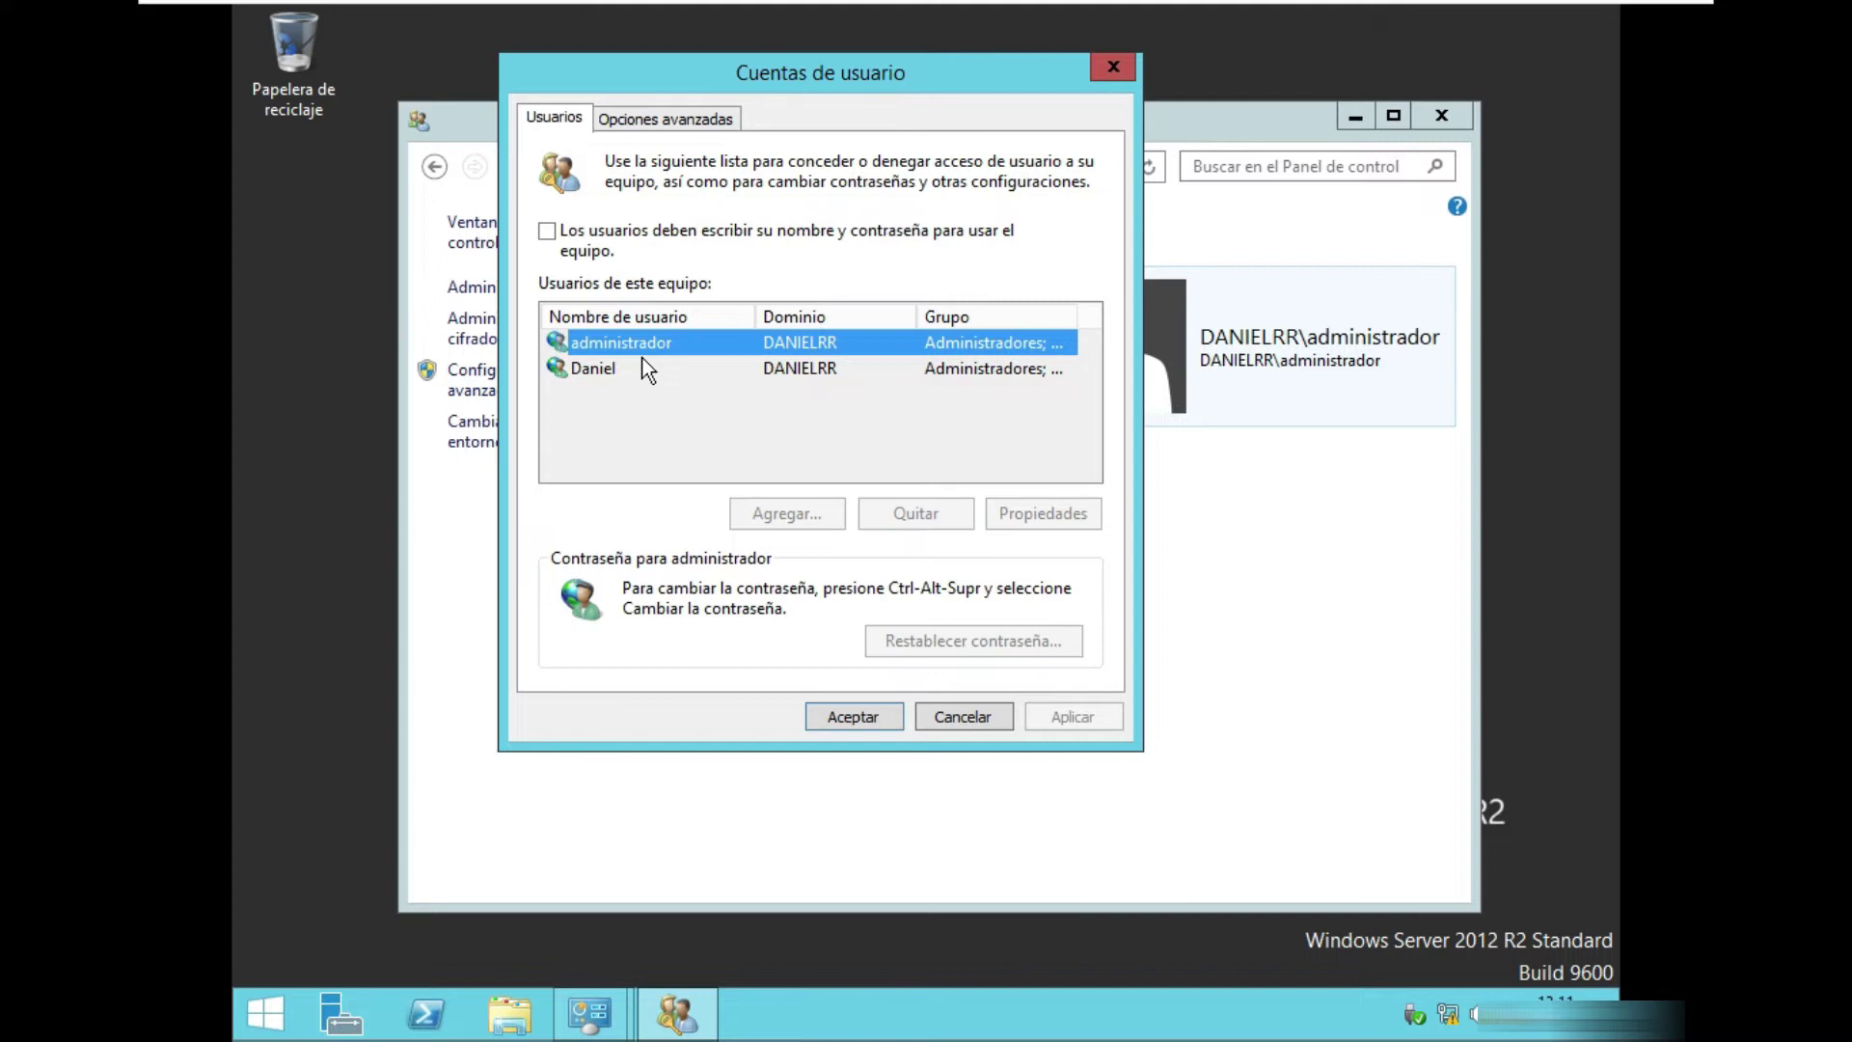
pyautogui.click(586, 371)
pyautogui.click(600, 340)
pyautogui.click(604, 374)
pyautogui.click(608, 343)
pyautogui.click(581, 366)
pyautogui.click(609, 372)
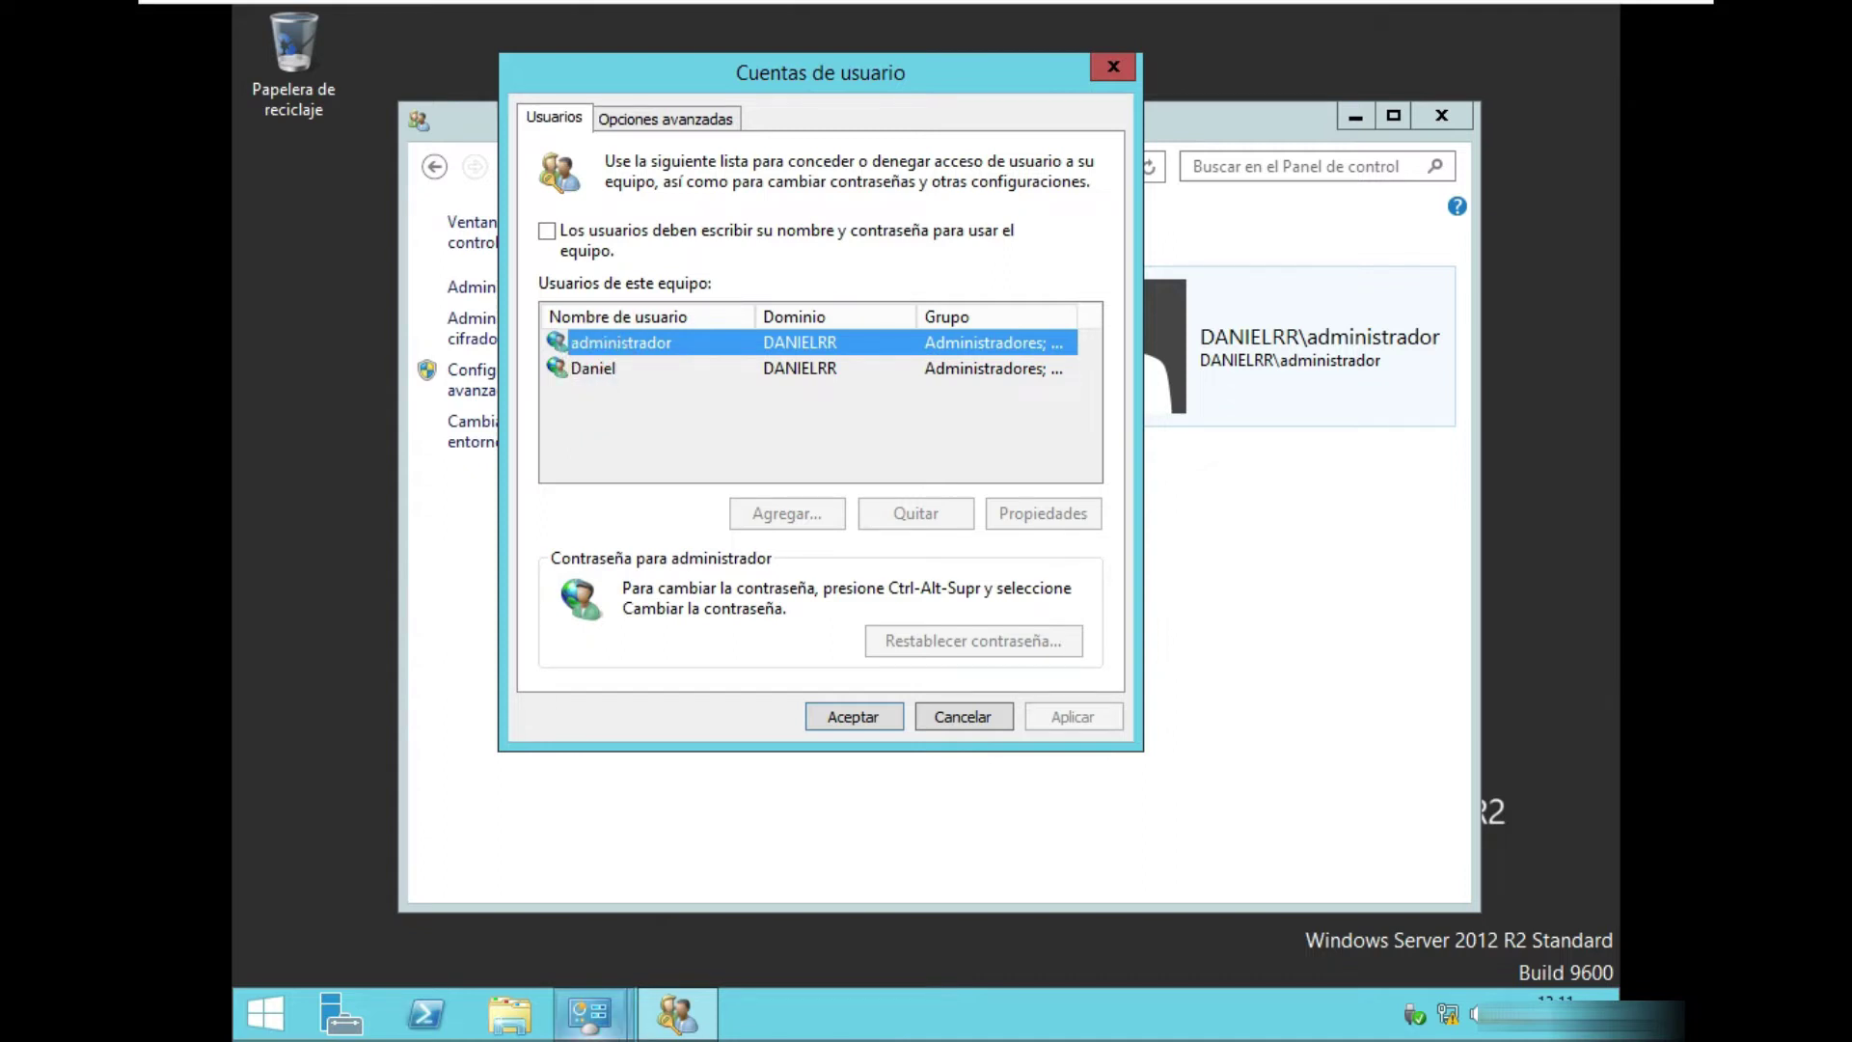
# Launch Active Directory Users and Computers and view danielrr.com.co's Computers, showing CONTABILIDAD.
pyautogui.click(1035, 278)
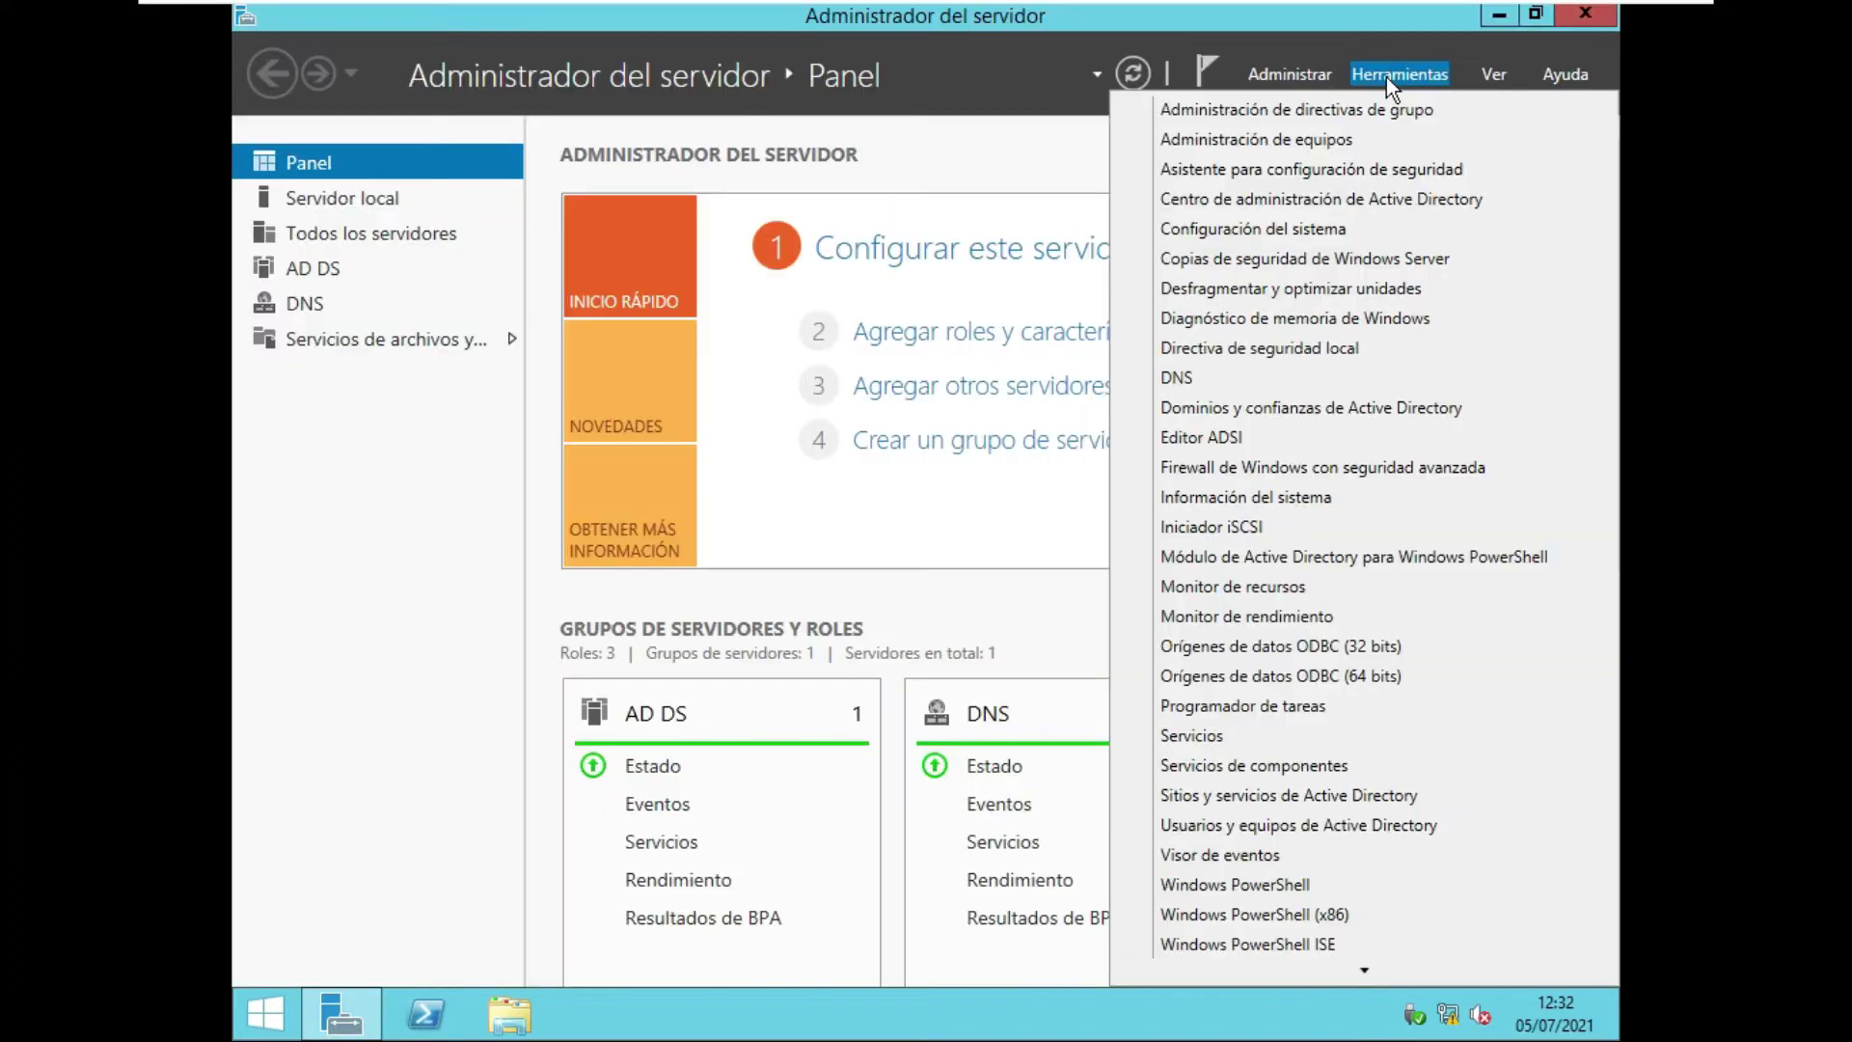
pyautogui.click(1279, 830)
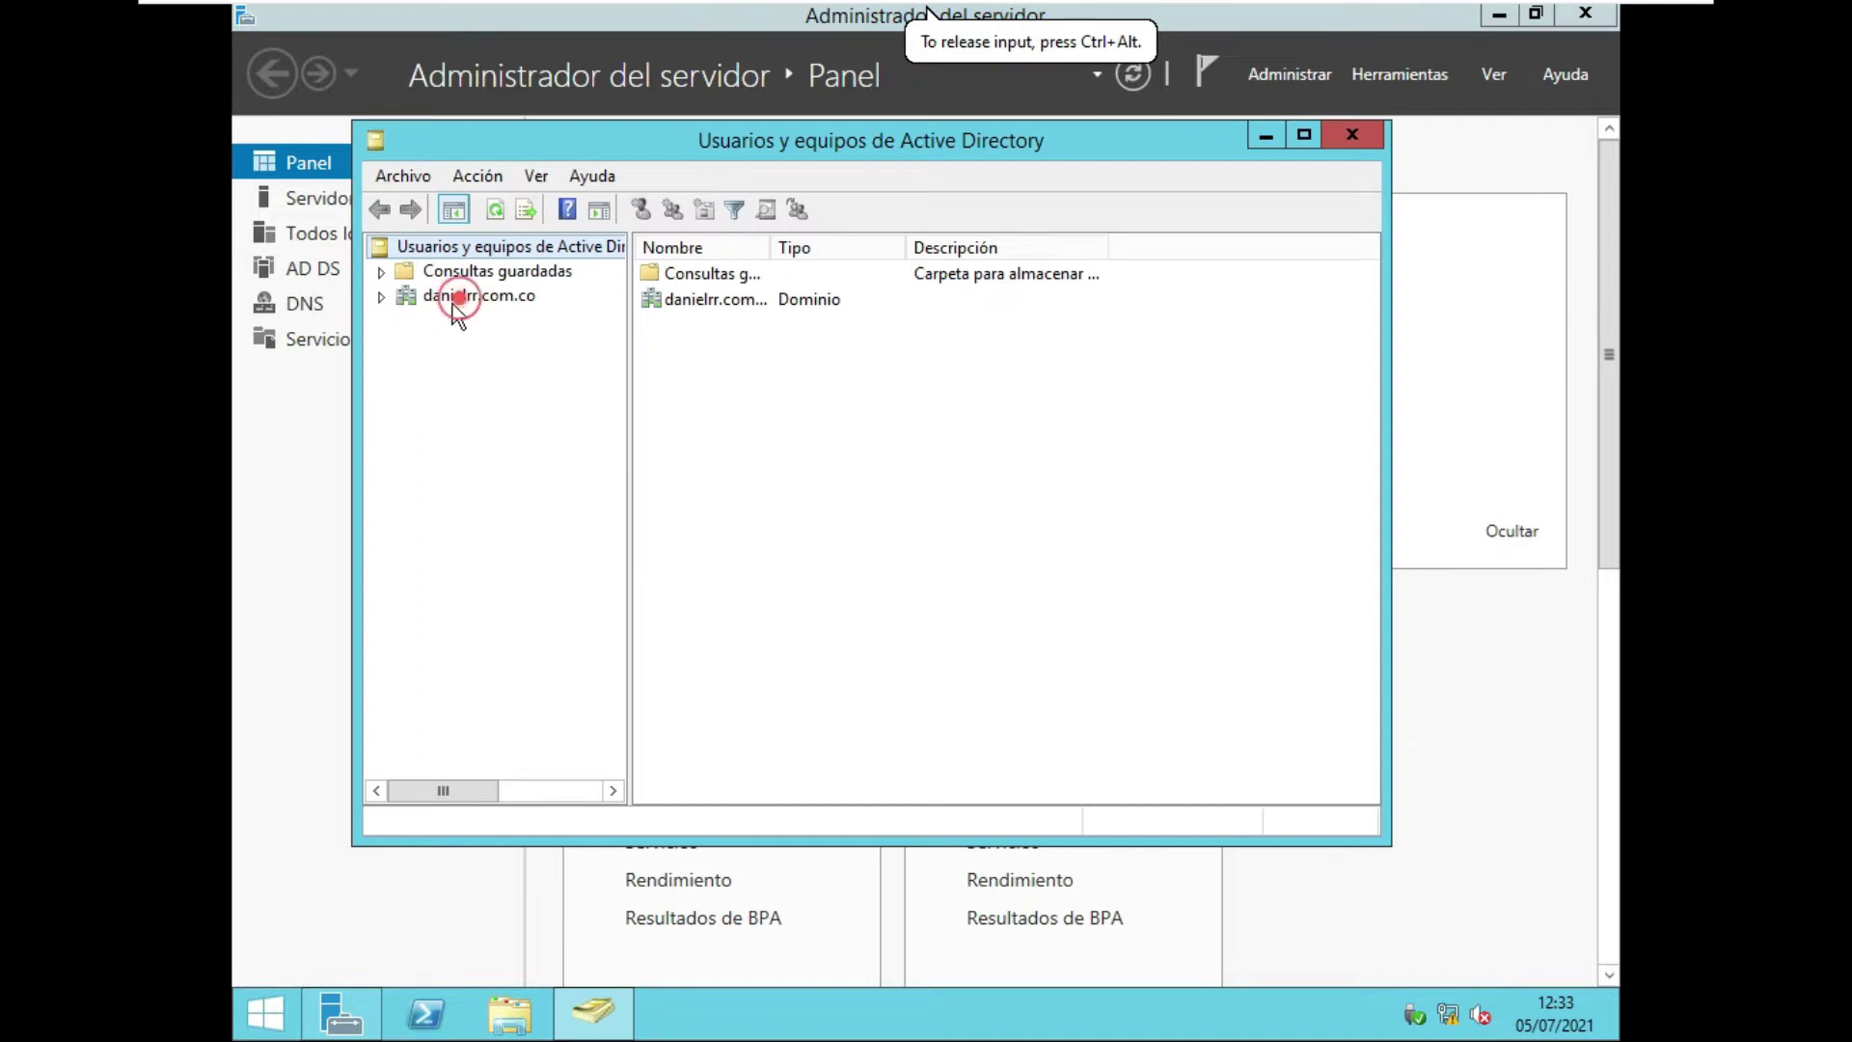
pyautogui.click(382, 297)
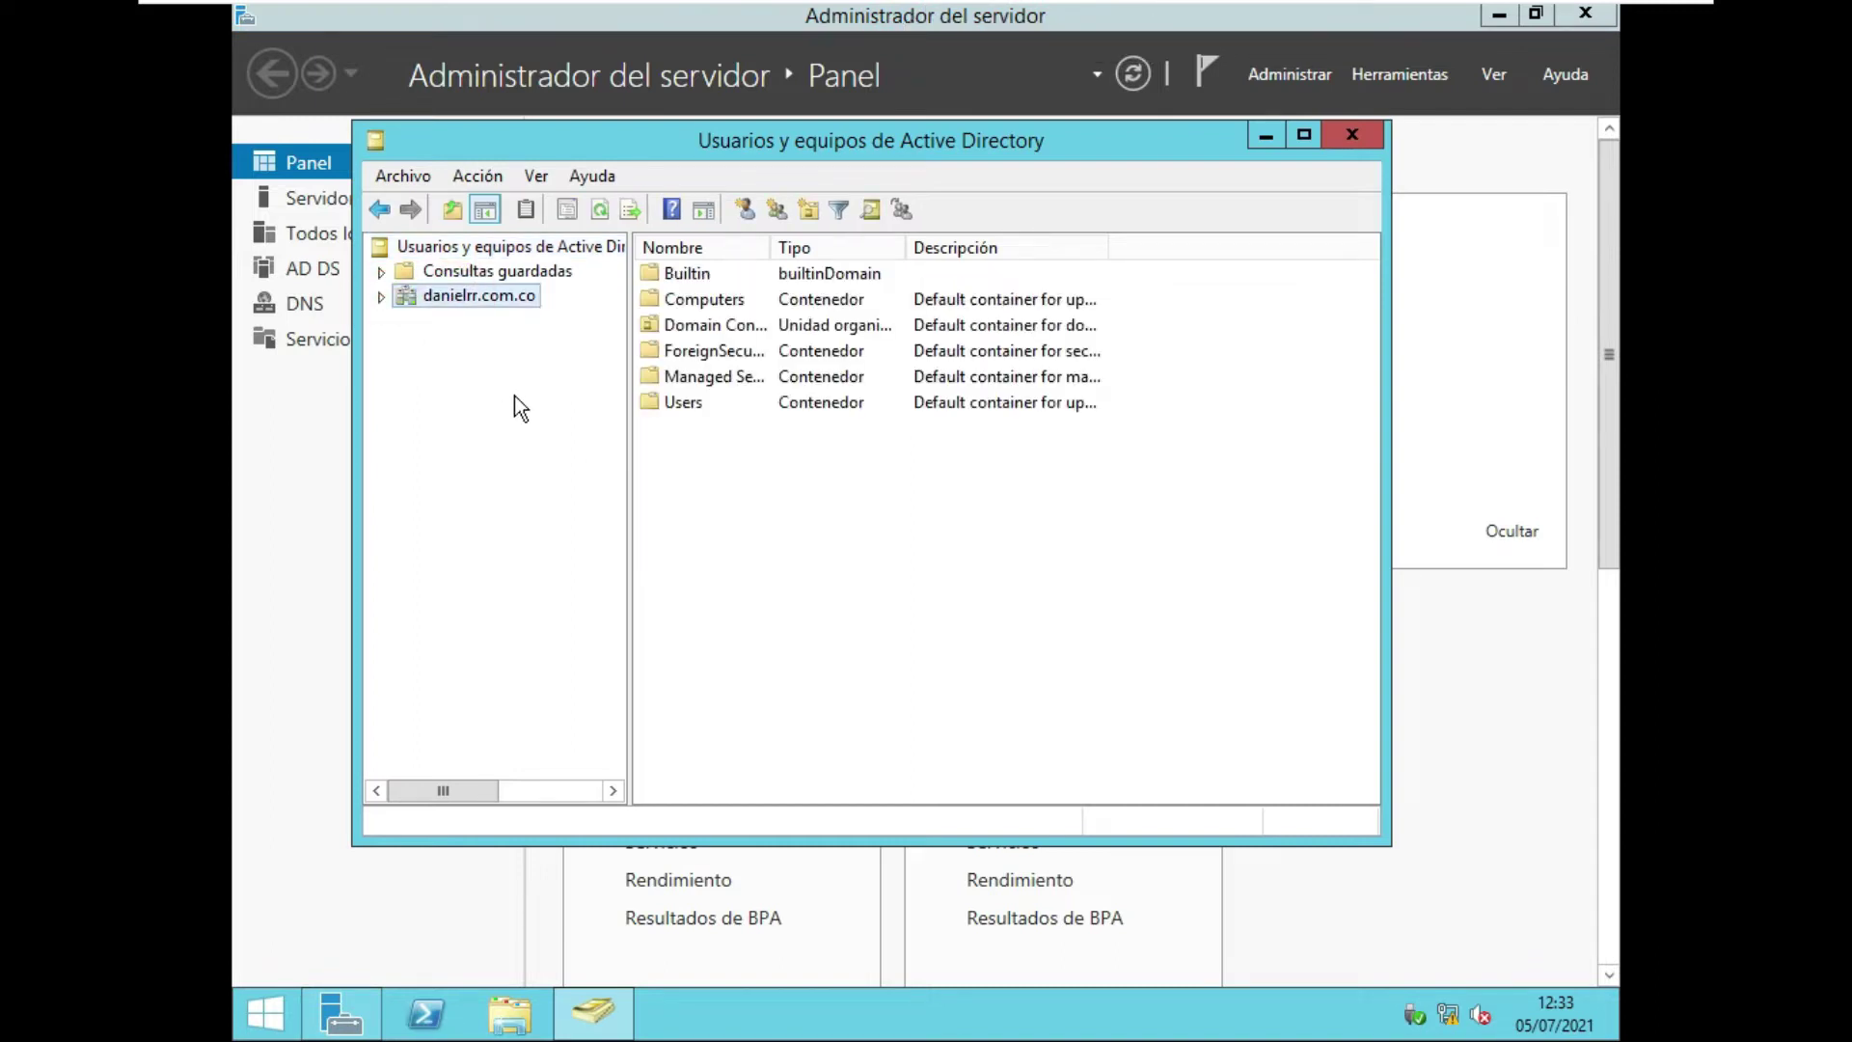
pyautogui.click(380, 298)
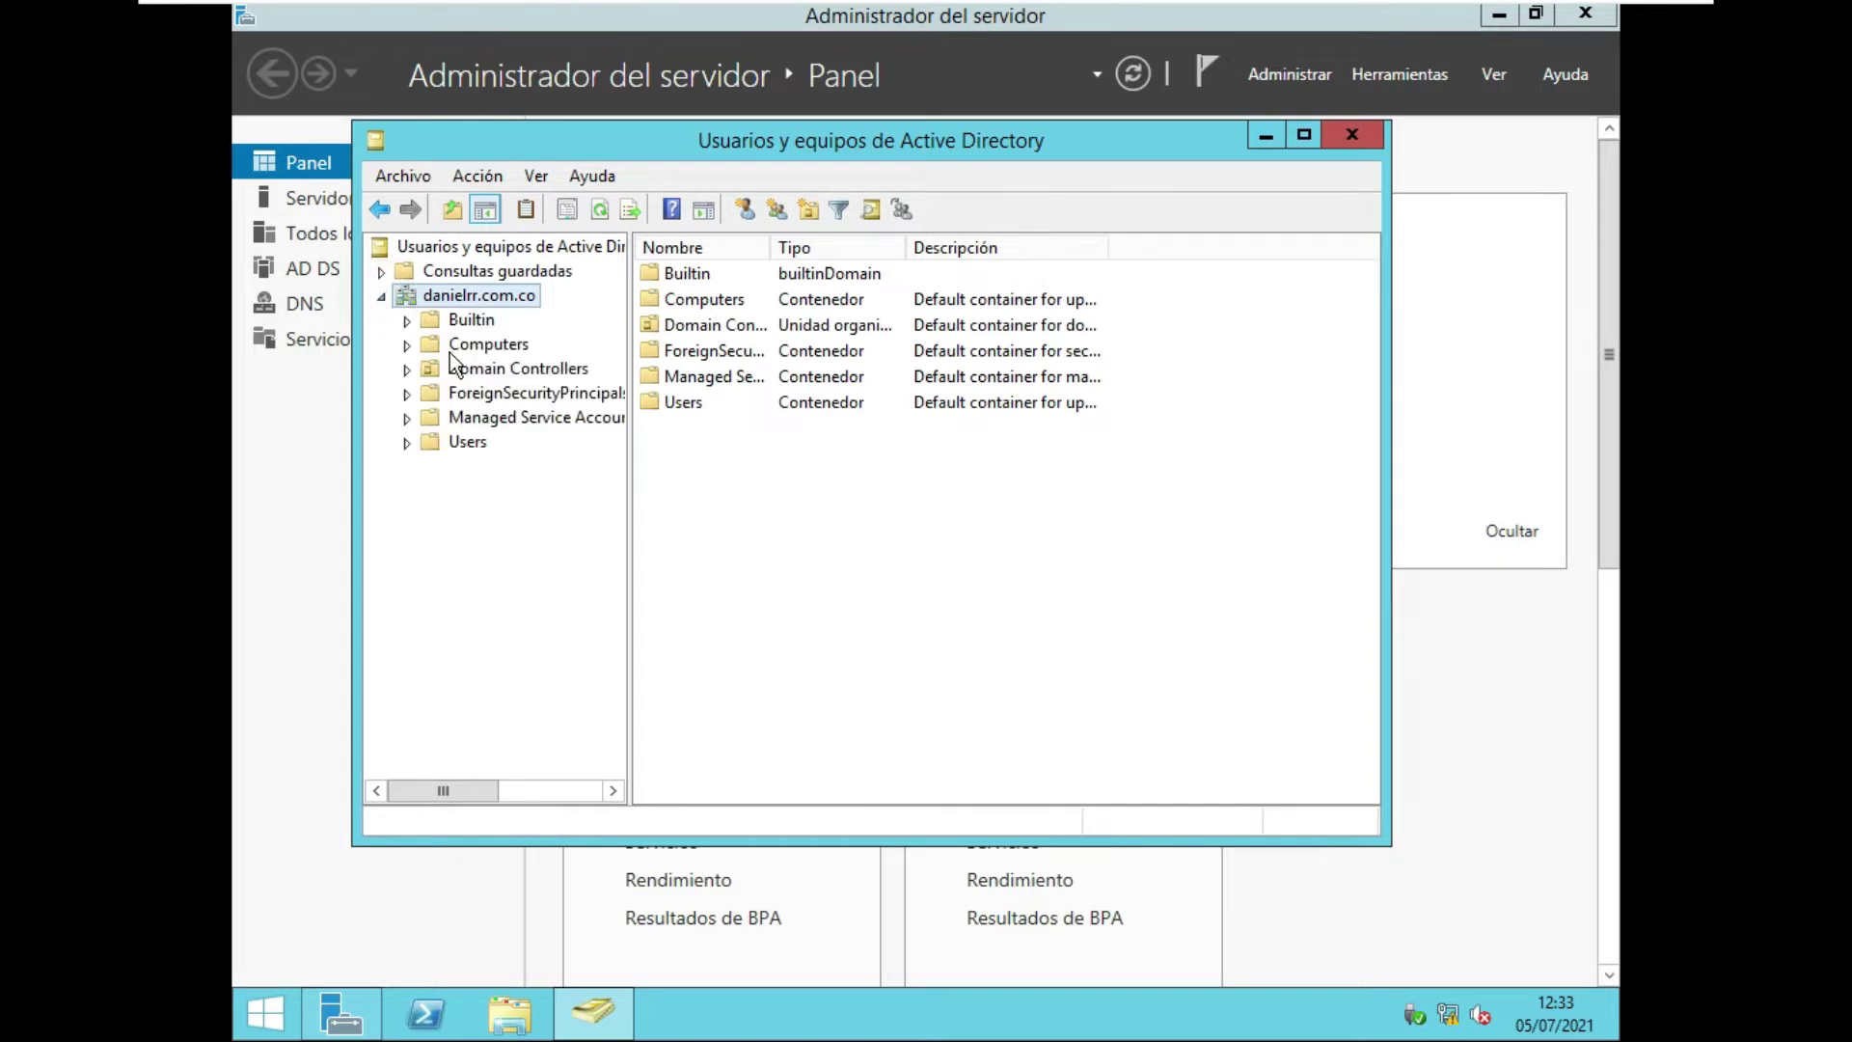
pyautogui.click(477, 343)
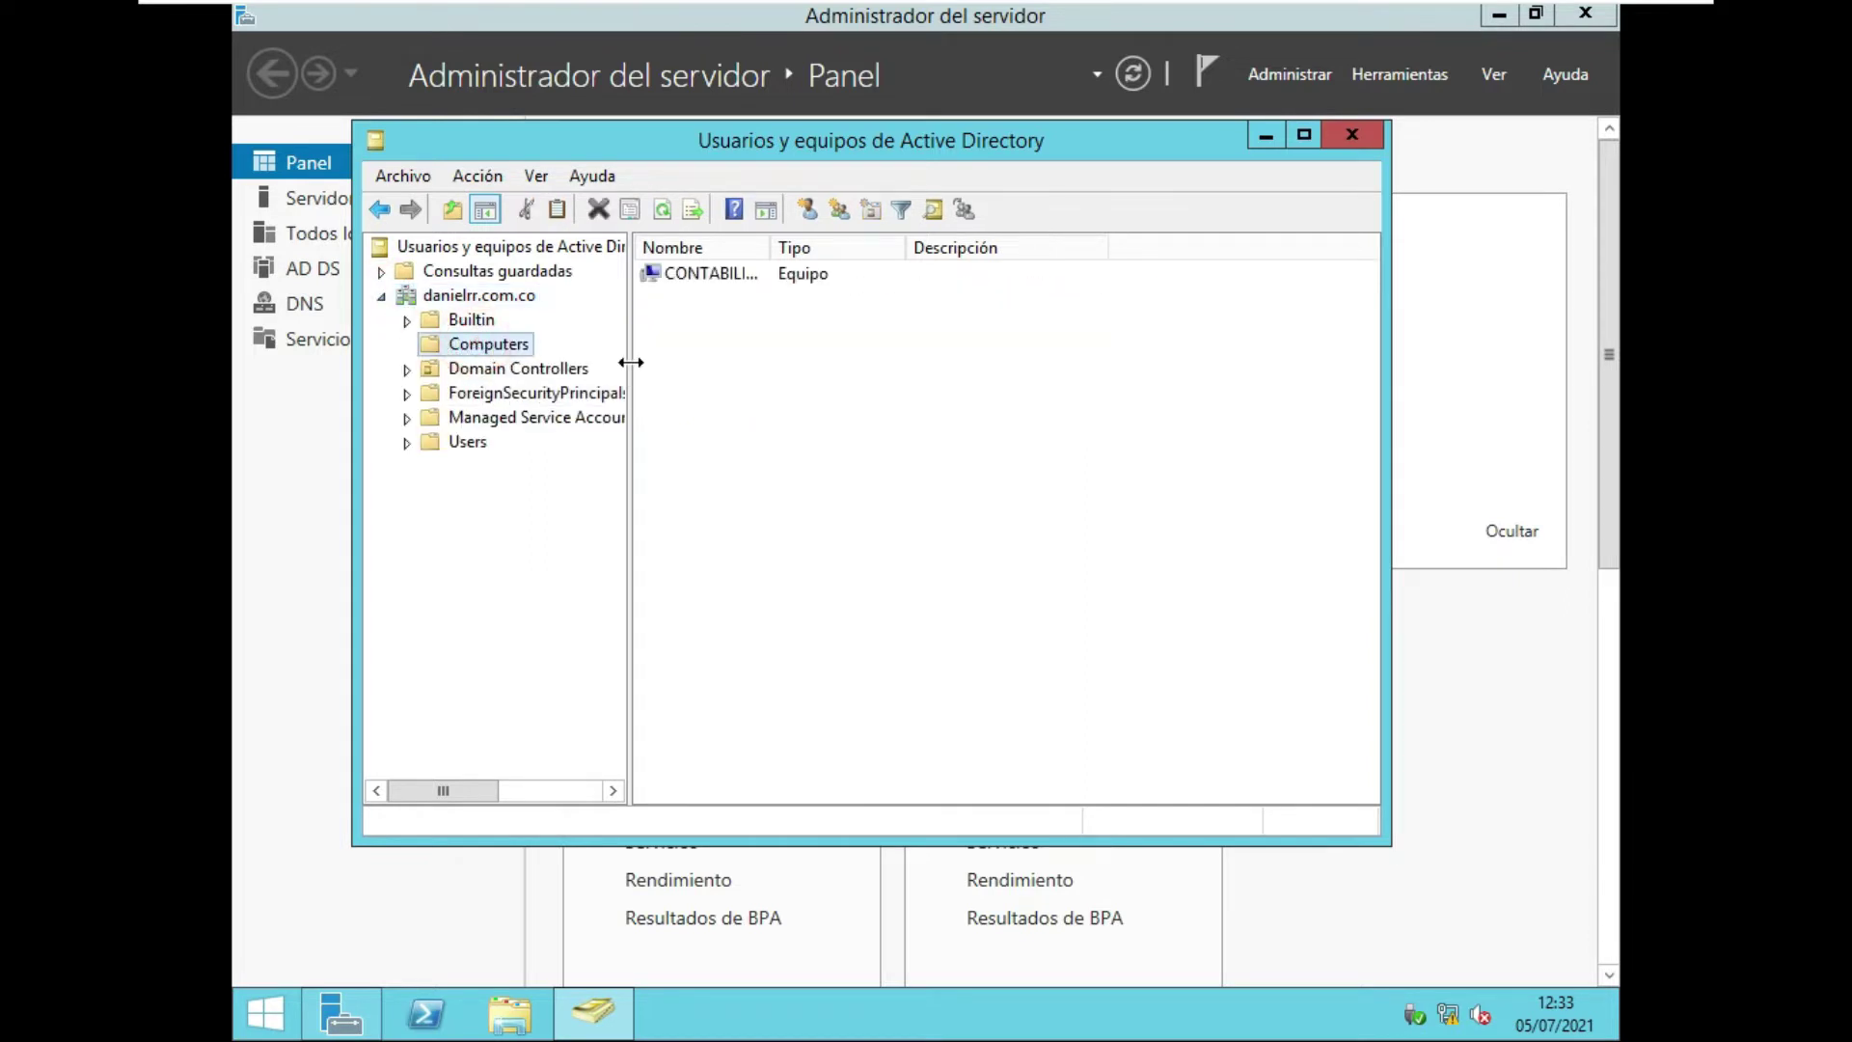
pyautogui.moveTo(767, 257); pyautogui.dragTo(824, 256)
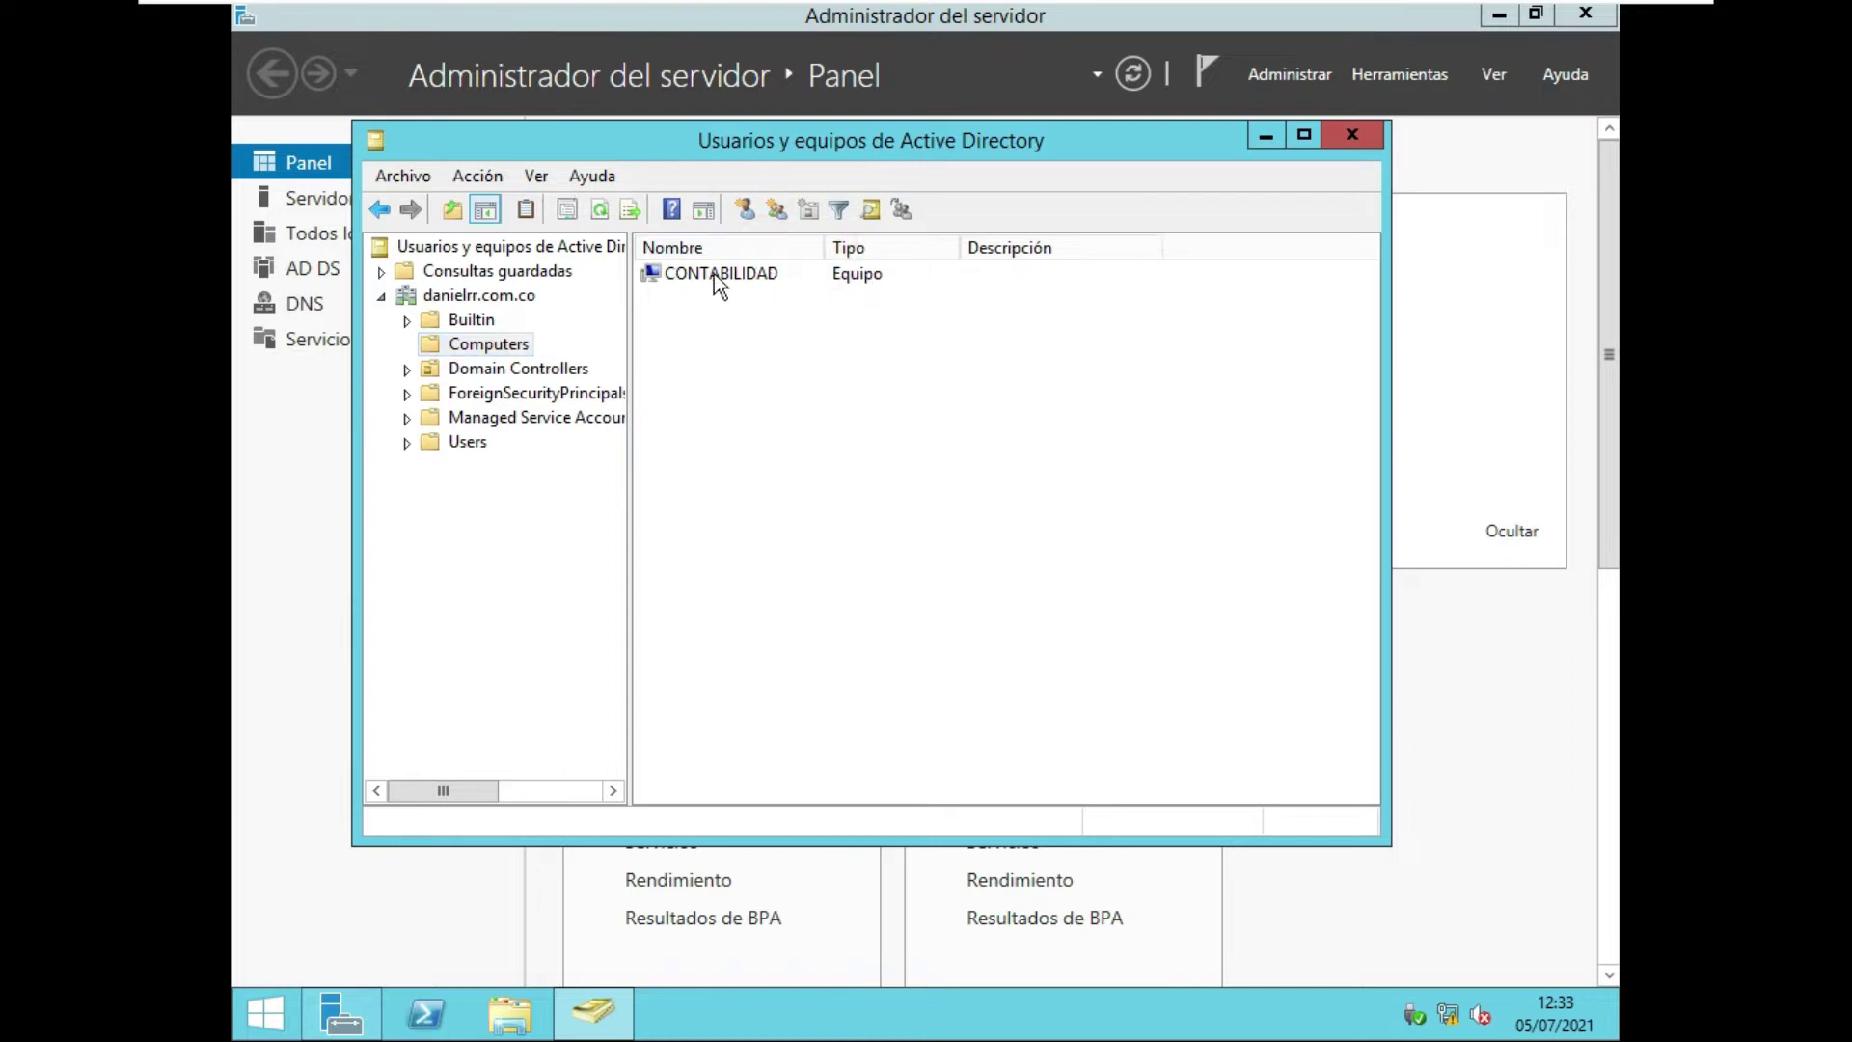
# Switch to the domain's Users container to see its user accounts and security groups.
pyautogui.moveTo(927, 19)
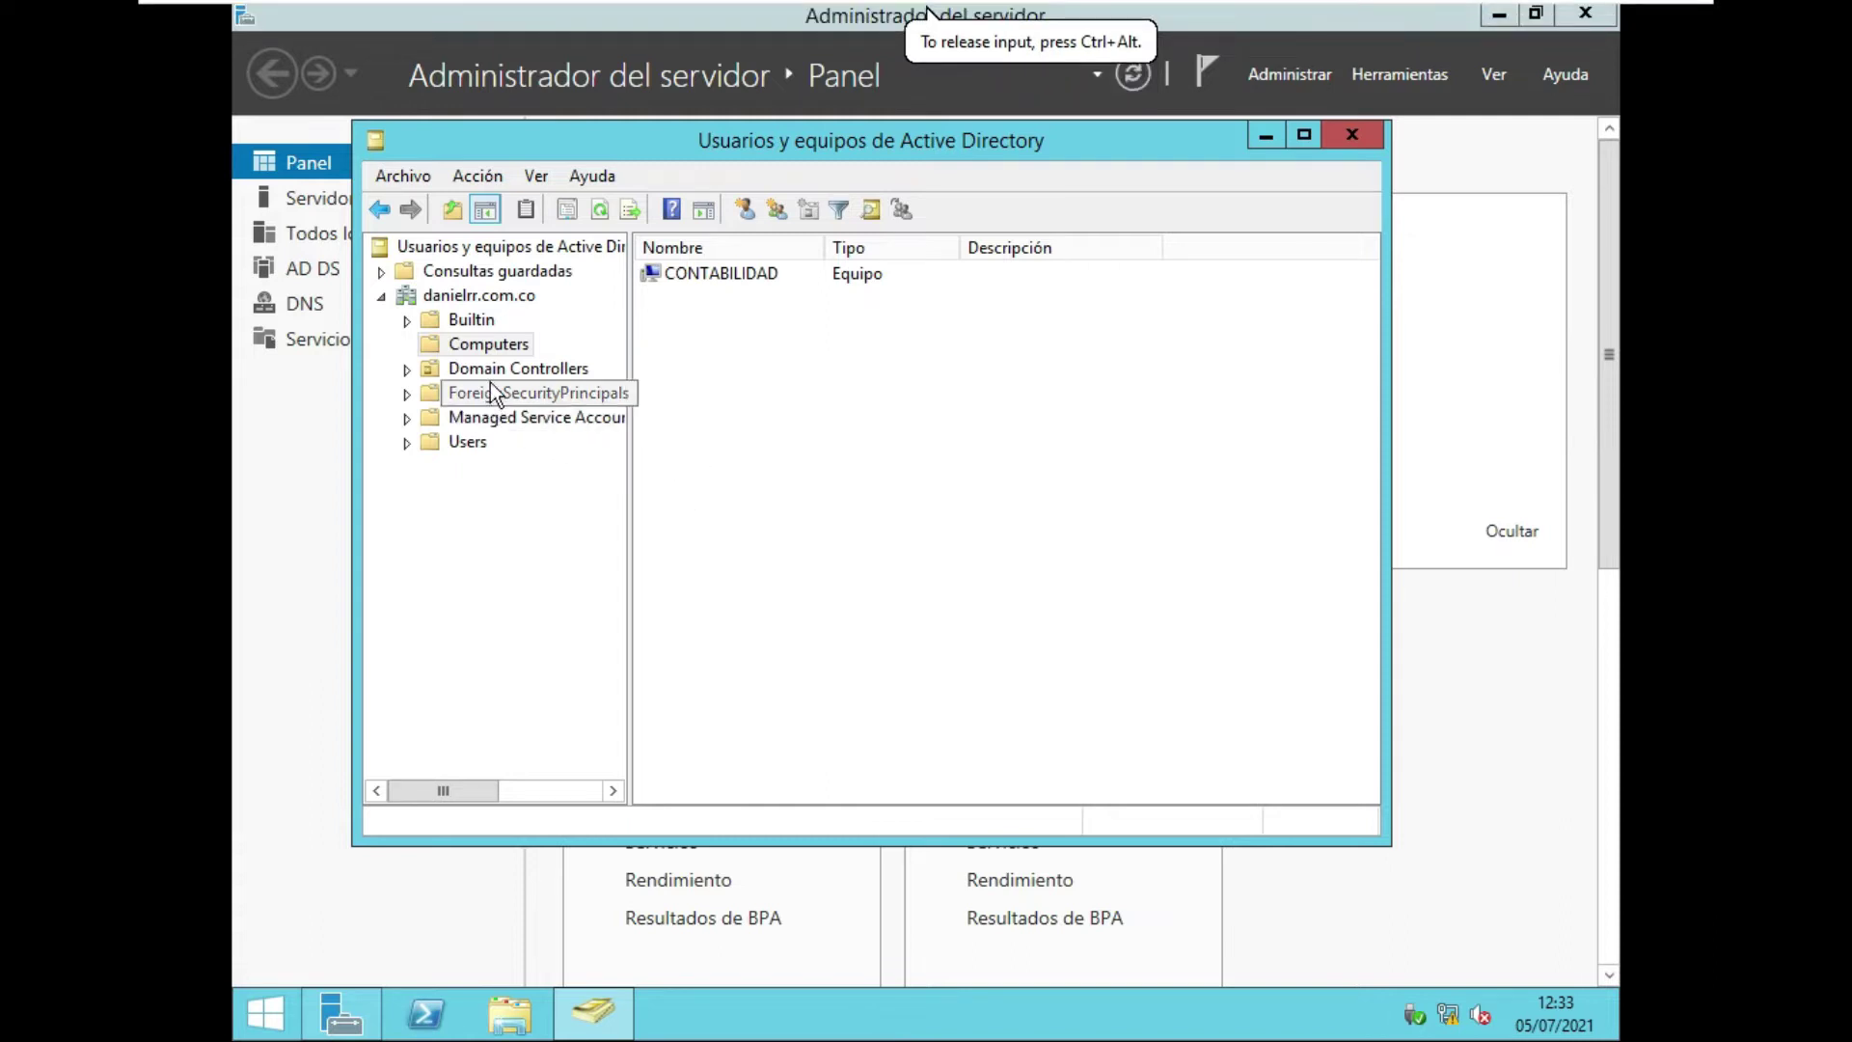
pyautogui.click(469, 444)
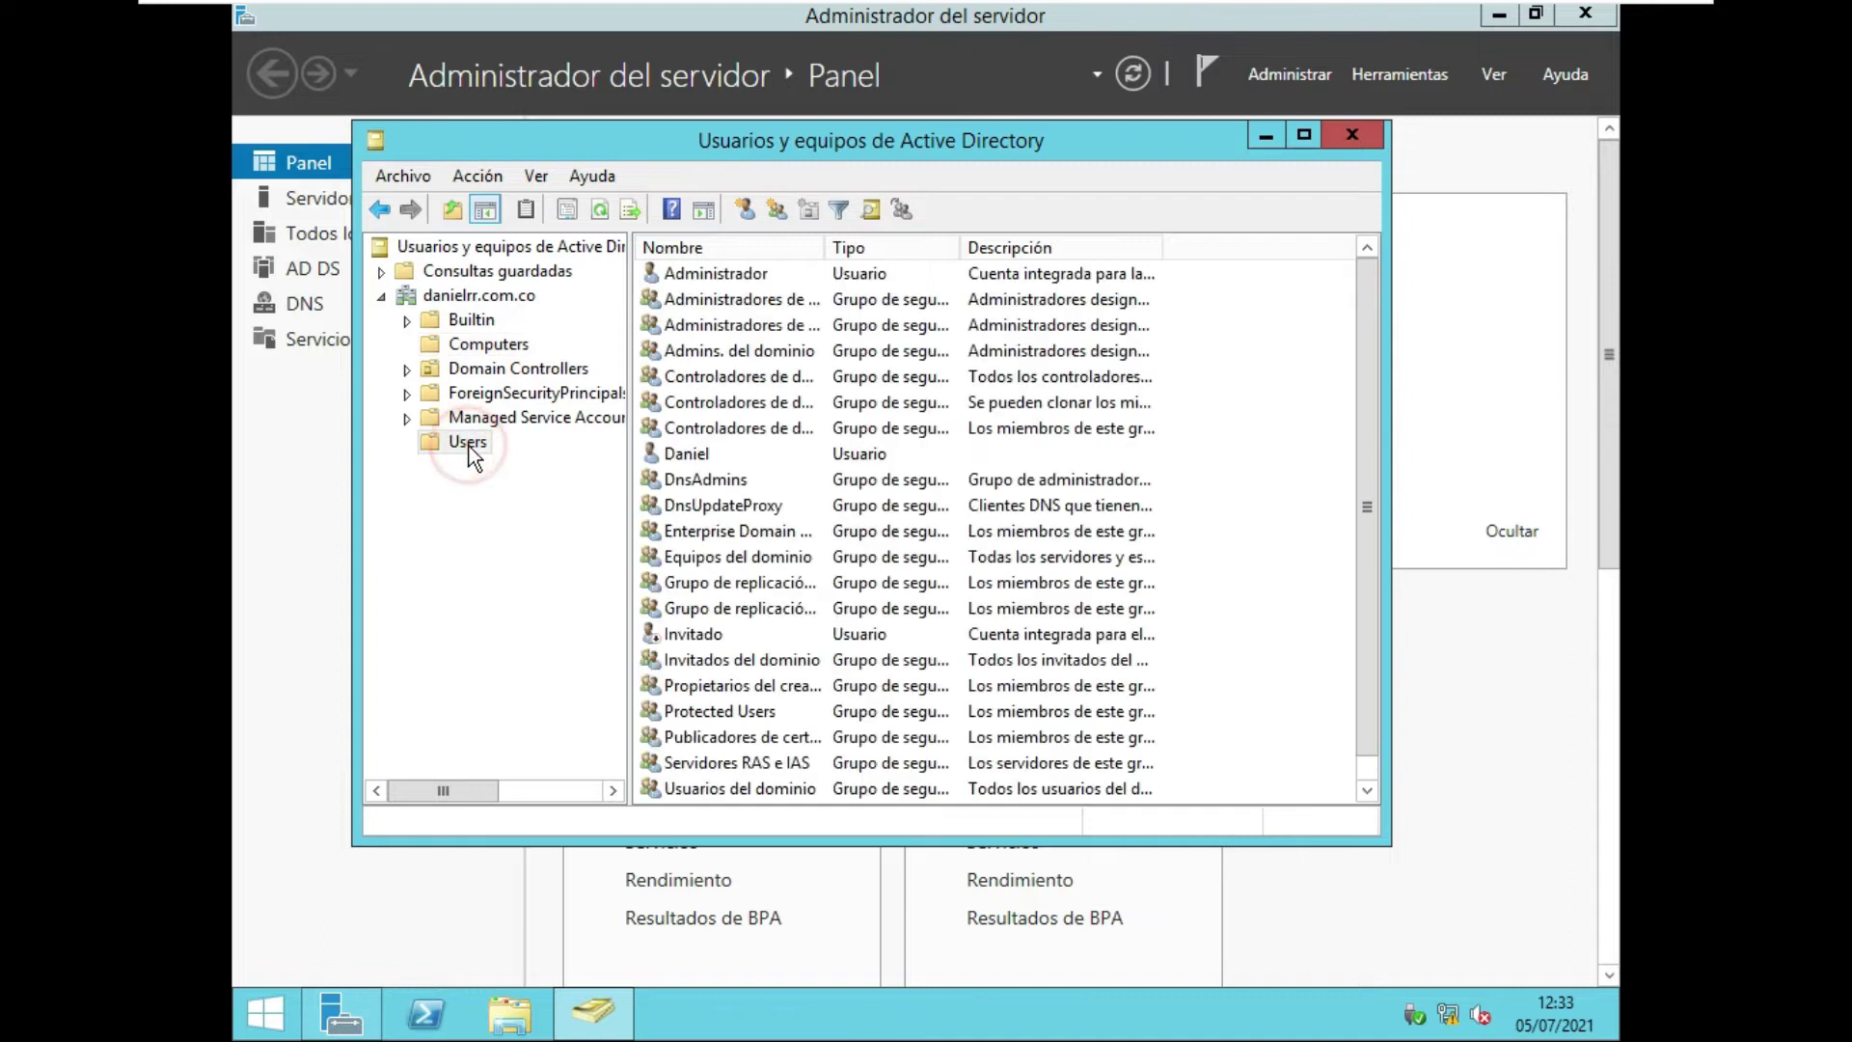
pyautogui.click(473, 508)
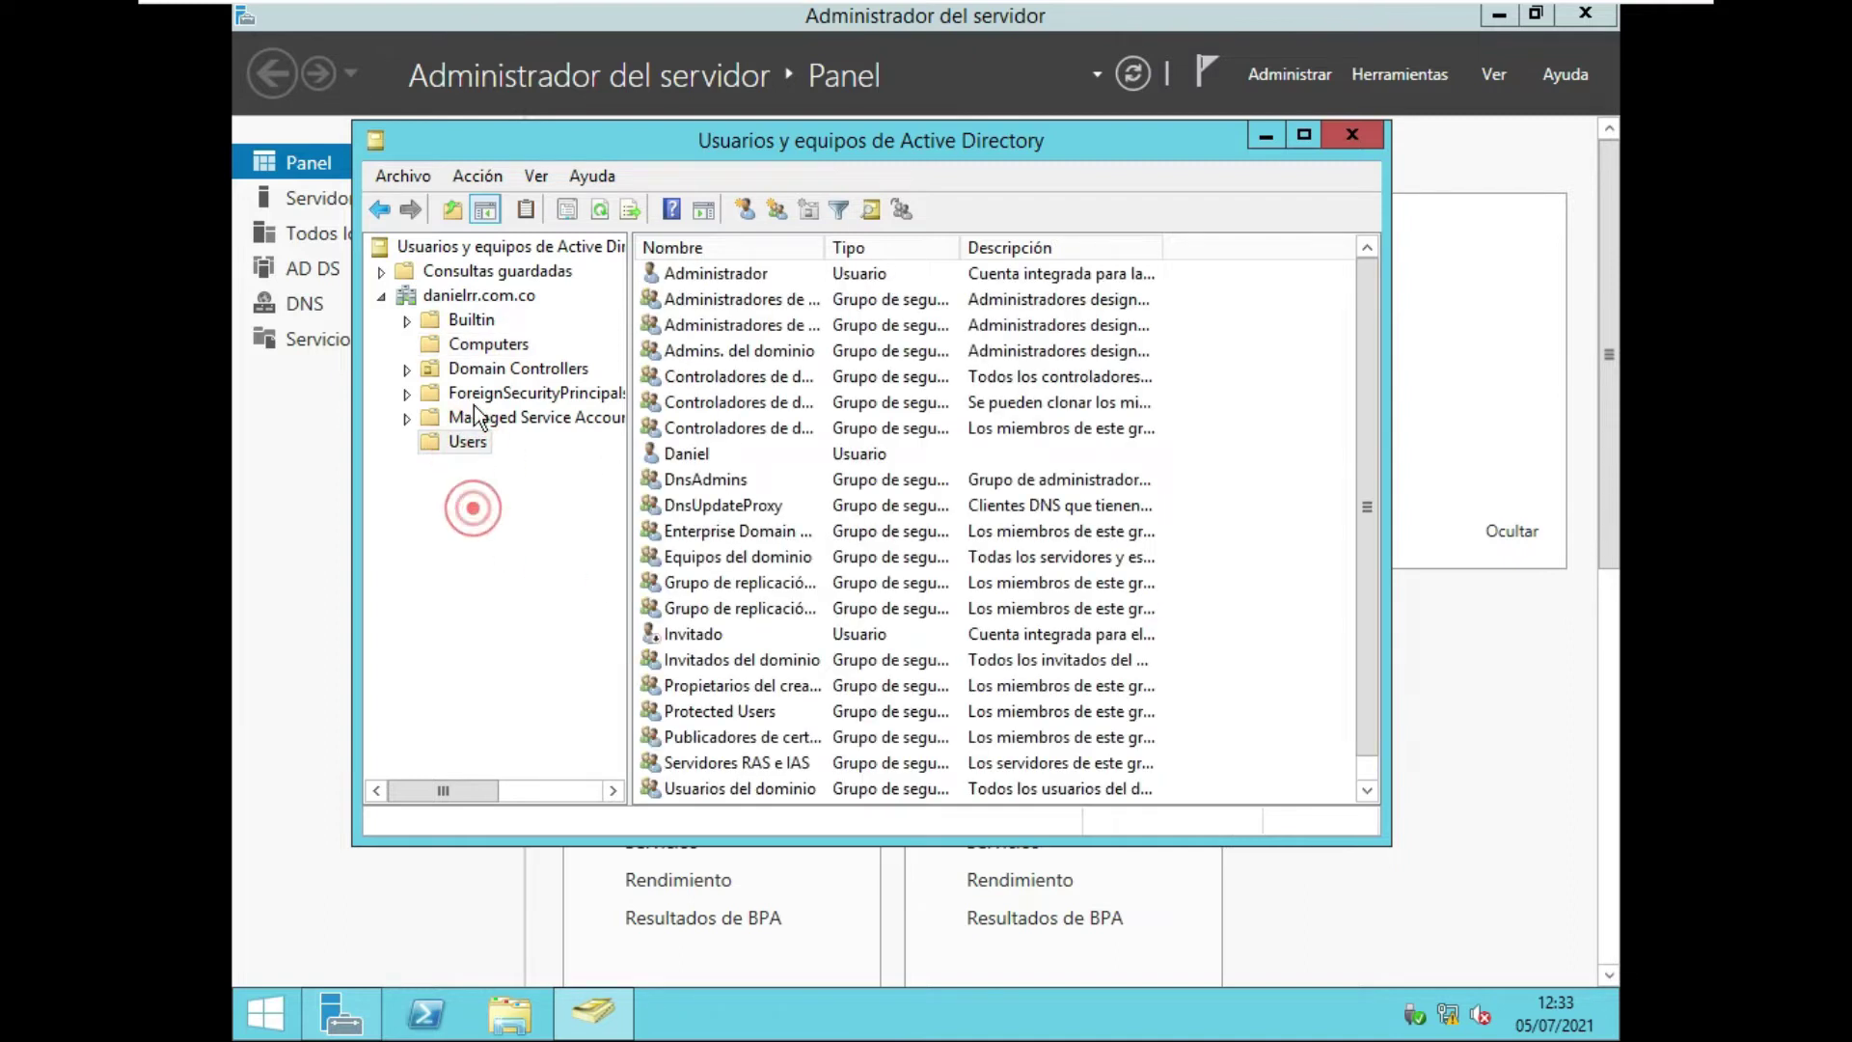
# Add an organizational unit named 'Usuarios' at the root of danielrr.com.co.
pyautogui.rightClick(478, 297)
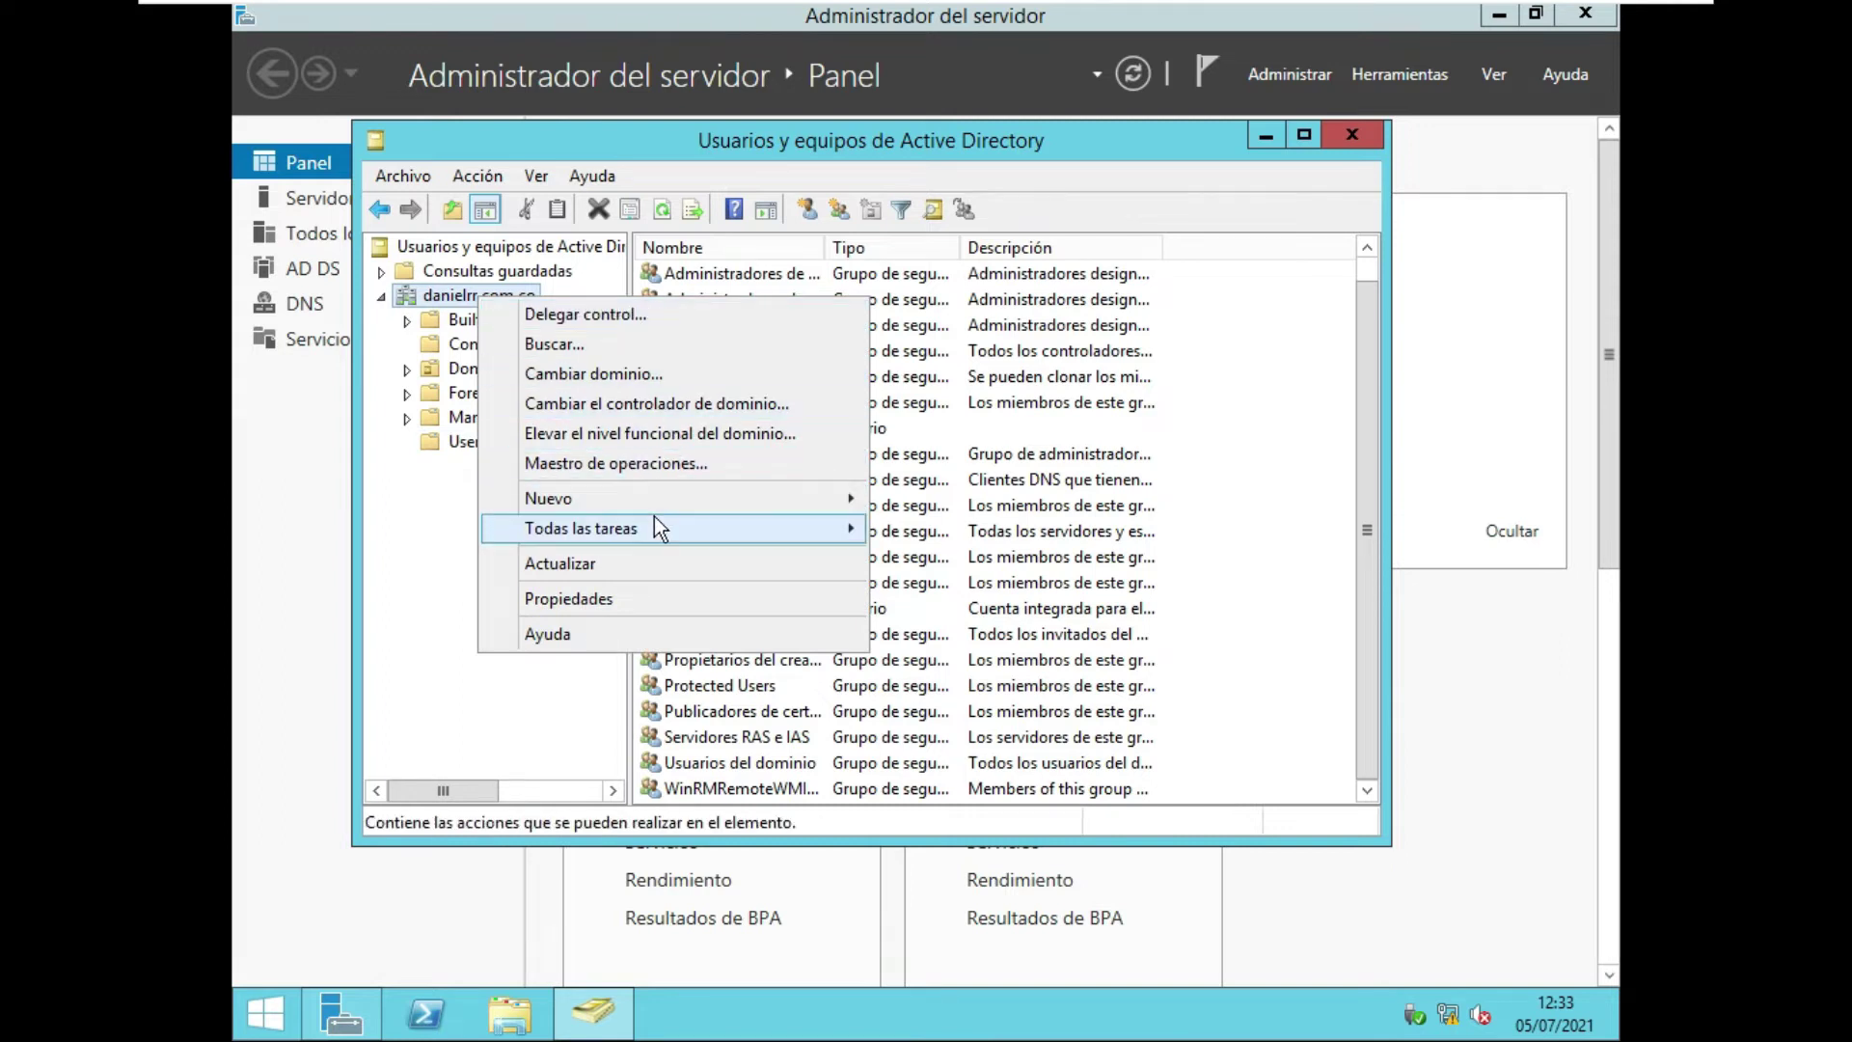
pyautogui.moveTo(708, 497)
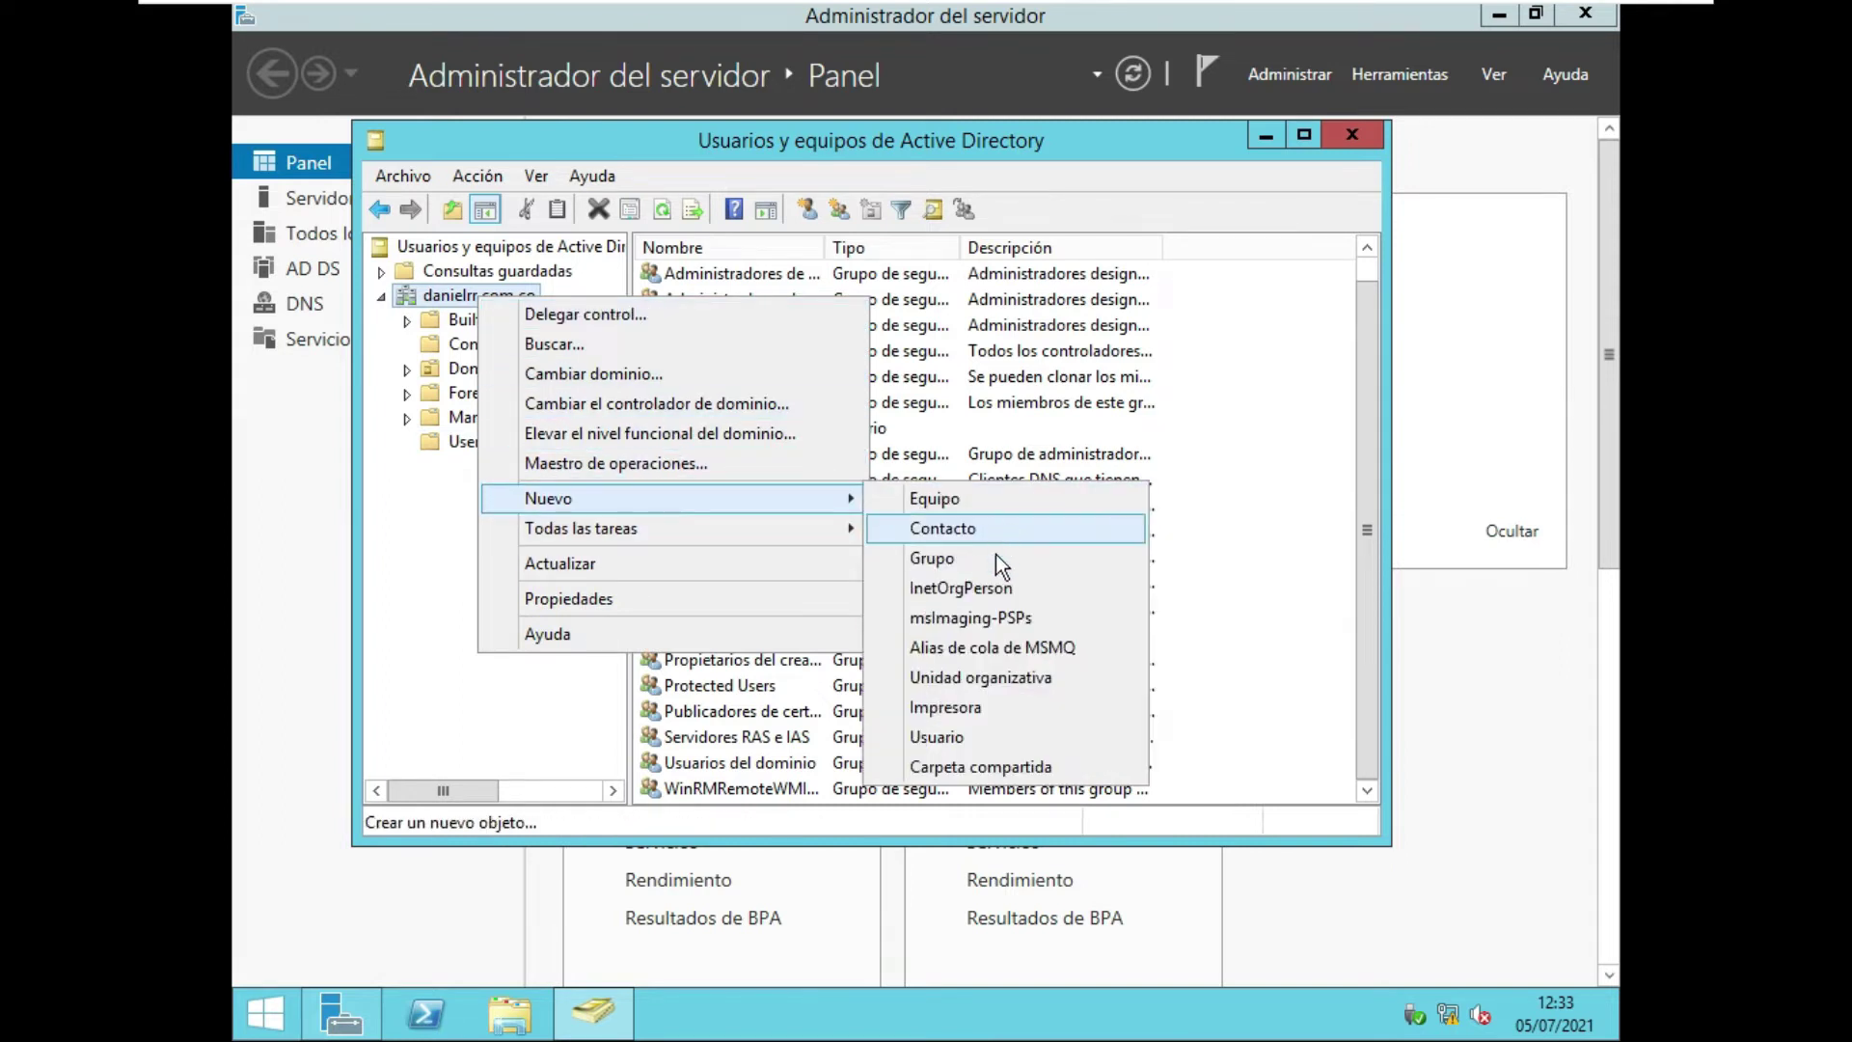
pyautogui.click(1016, 678)
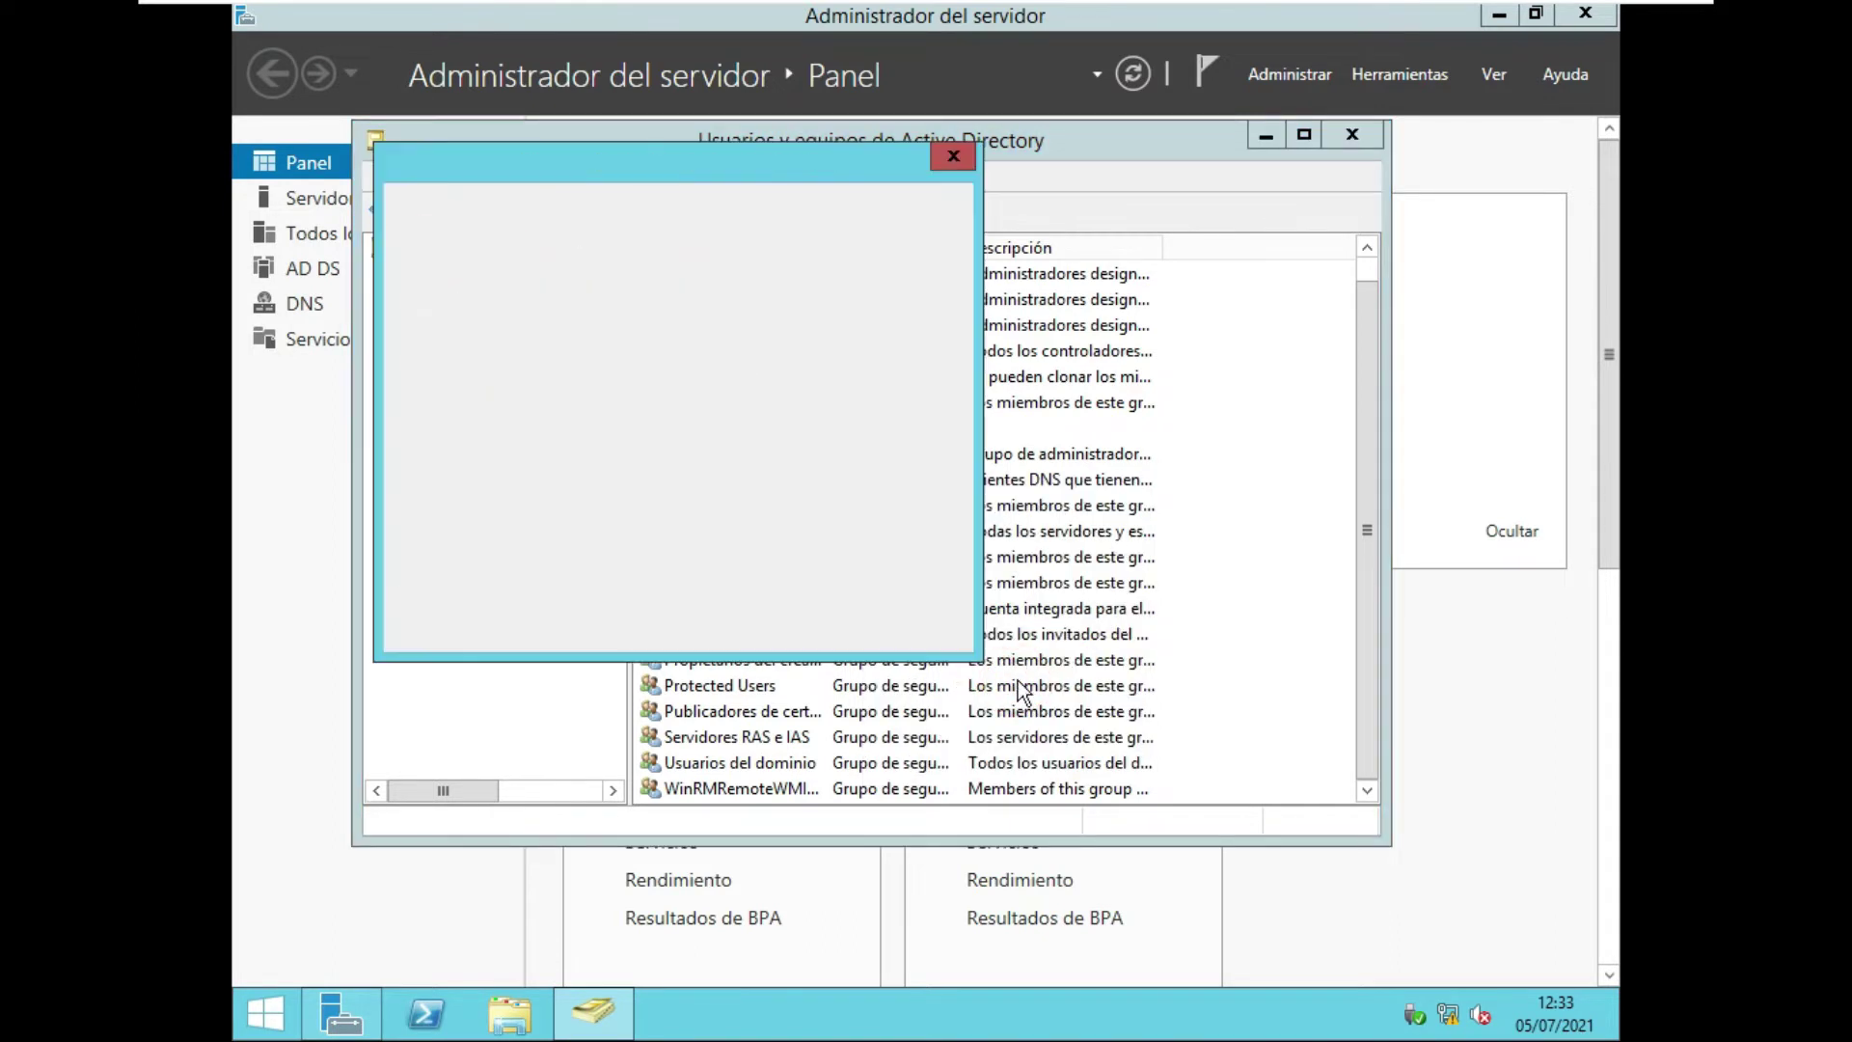
pyautogui.write('U')
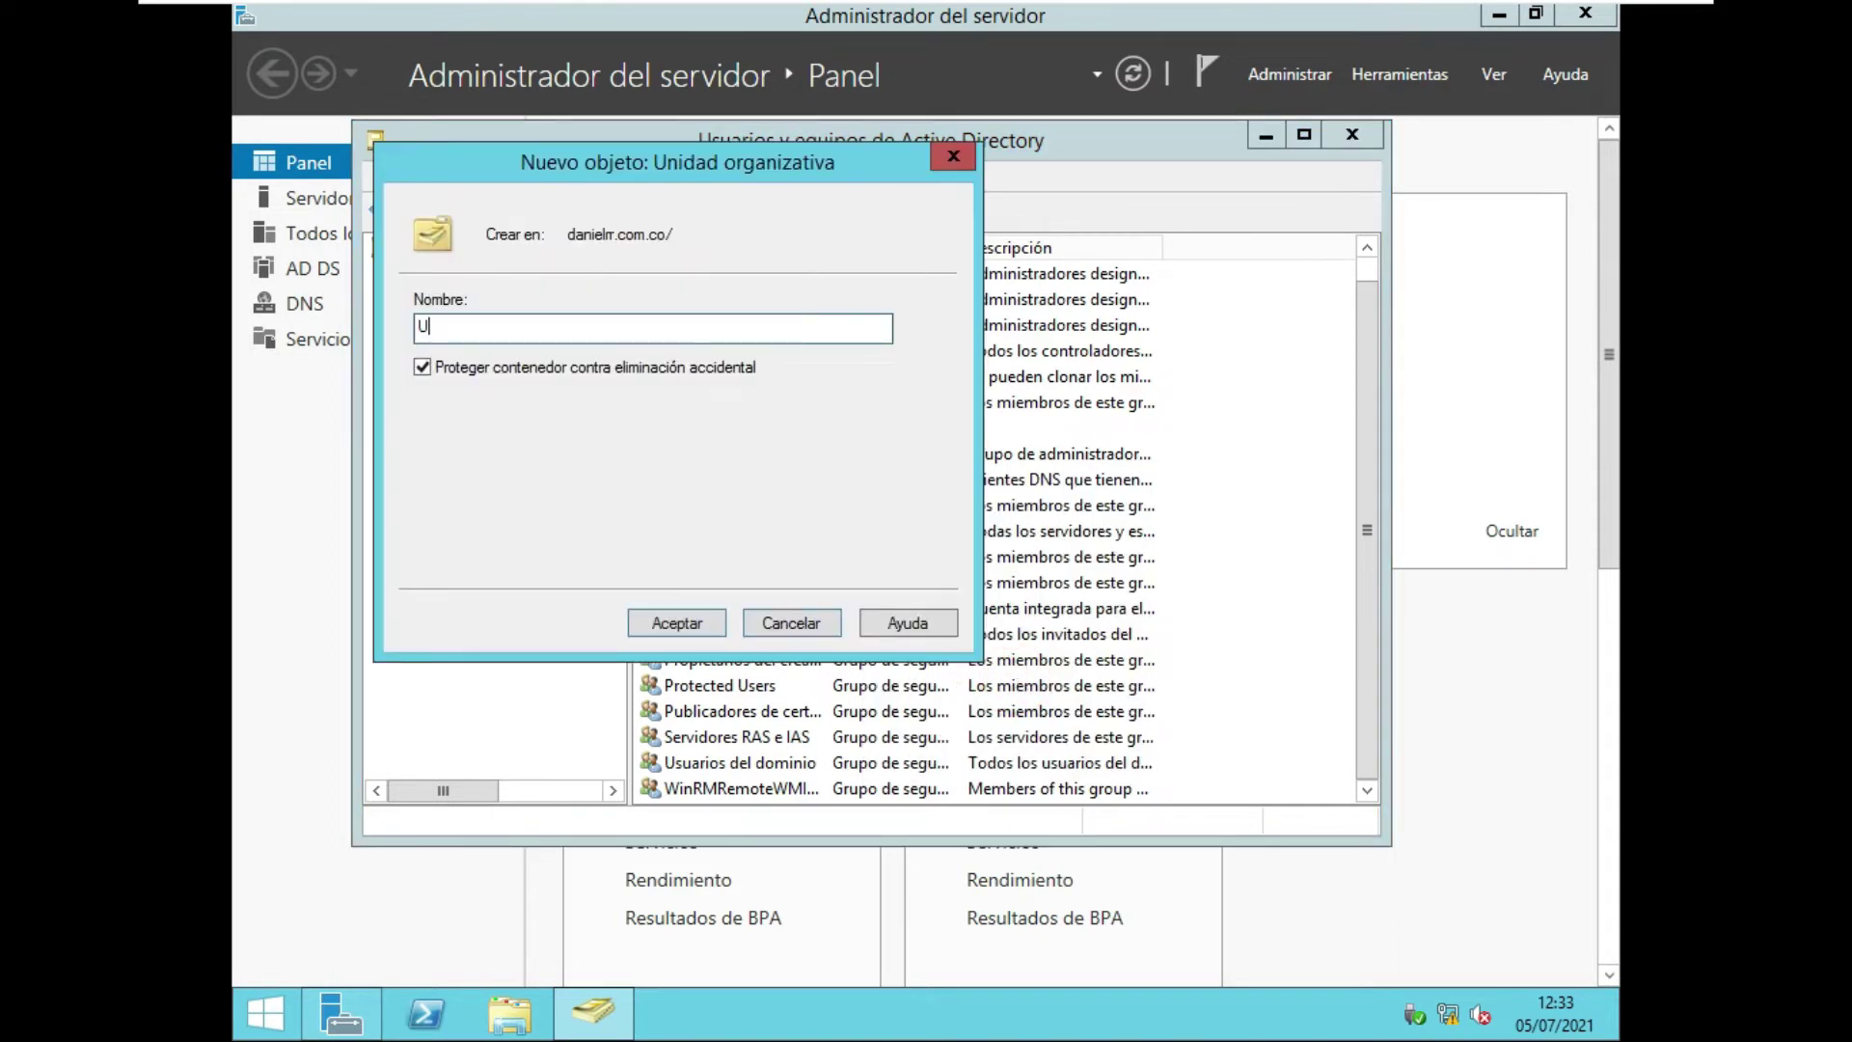
pyautogui.write('suarios')
pyautogui.click(680, 625)
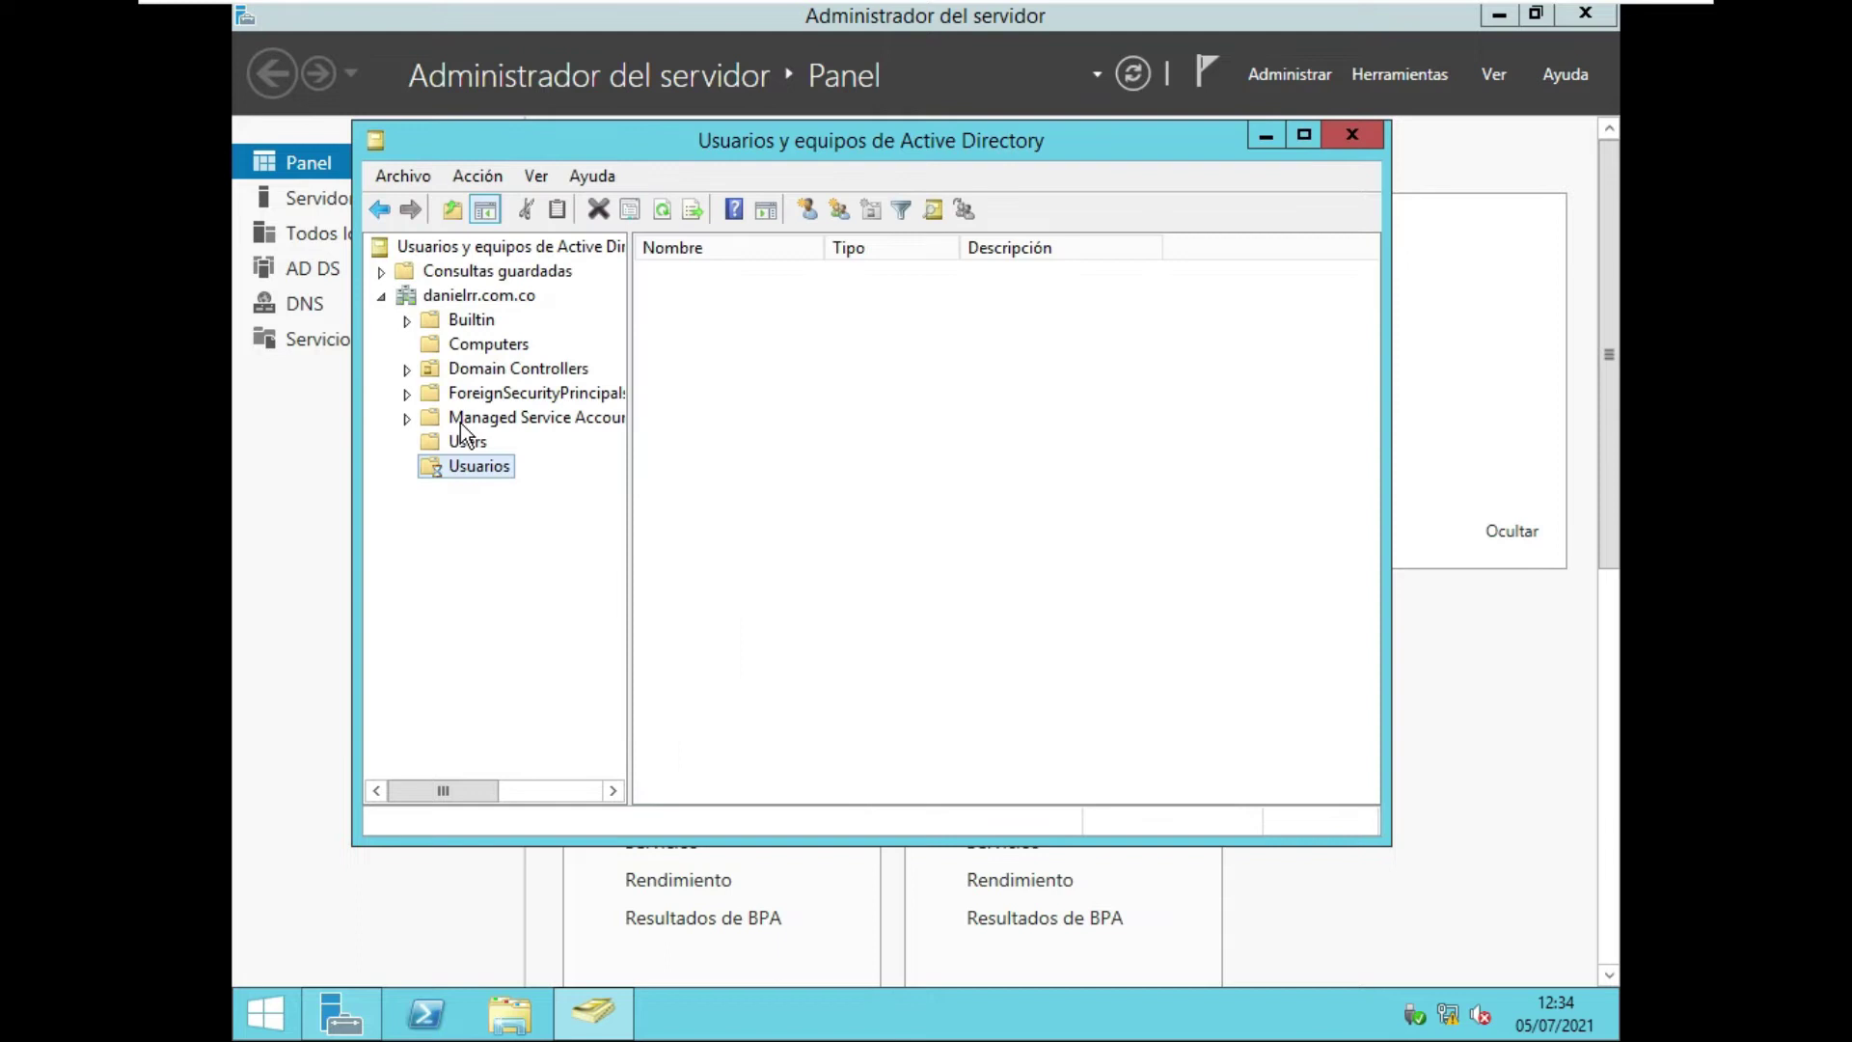
# Create an organizational unit named 'pruebas' inside Usuarios.
pyautogui.rightClick(854, 388)
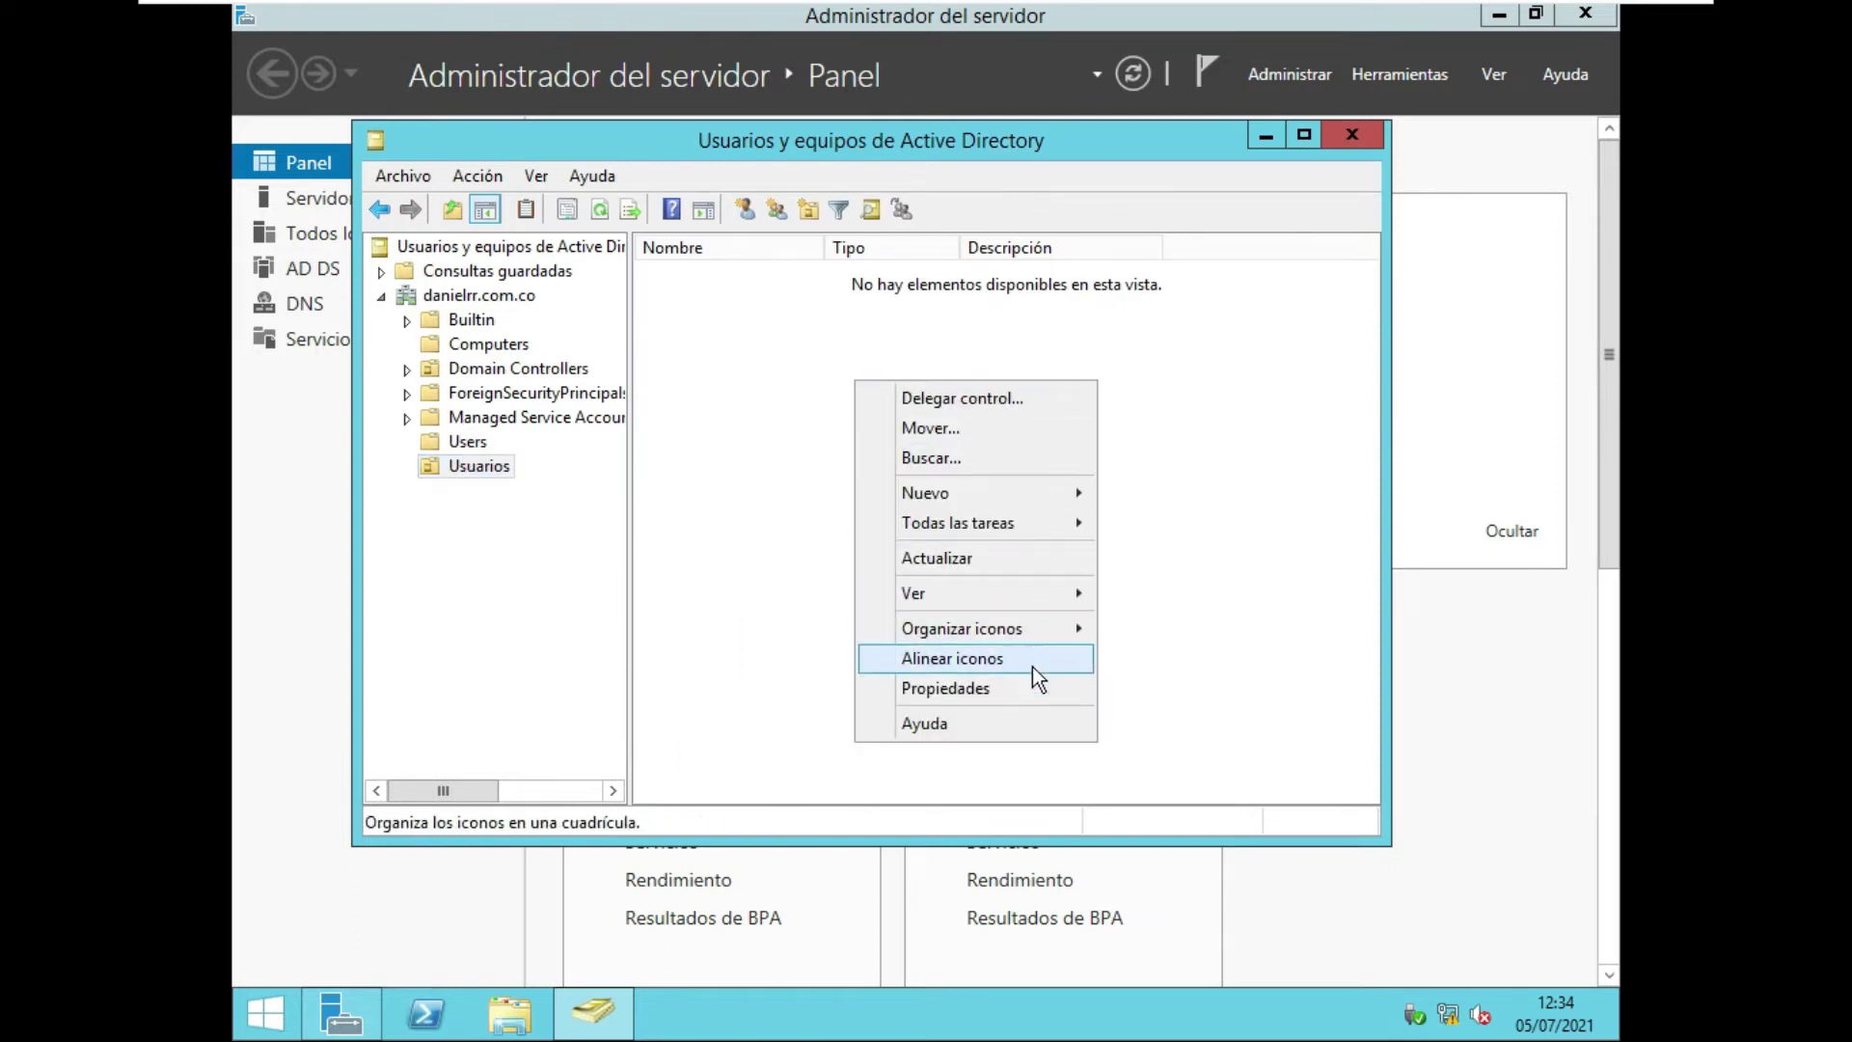
pyautogui.moveTo(965, 492)
pyautogui.click(1215, 674)
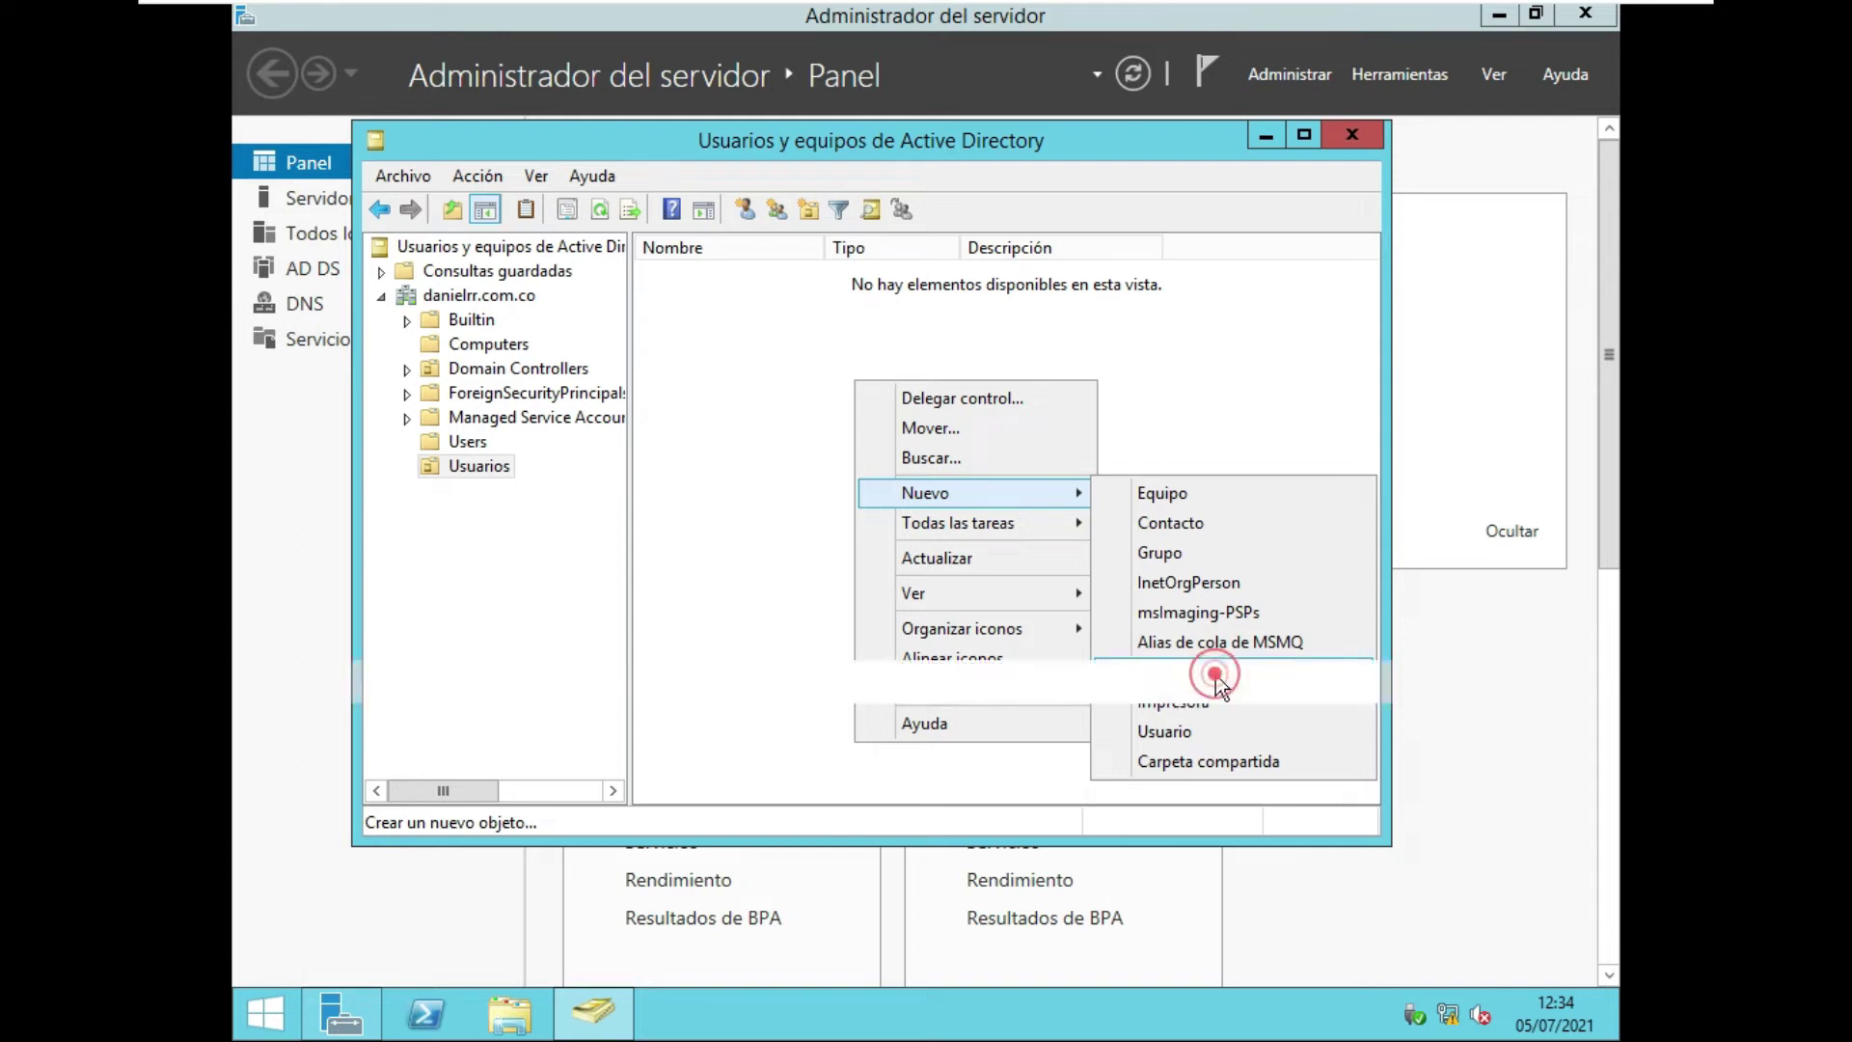
pyautogui.write('p')
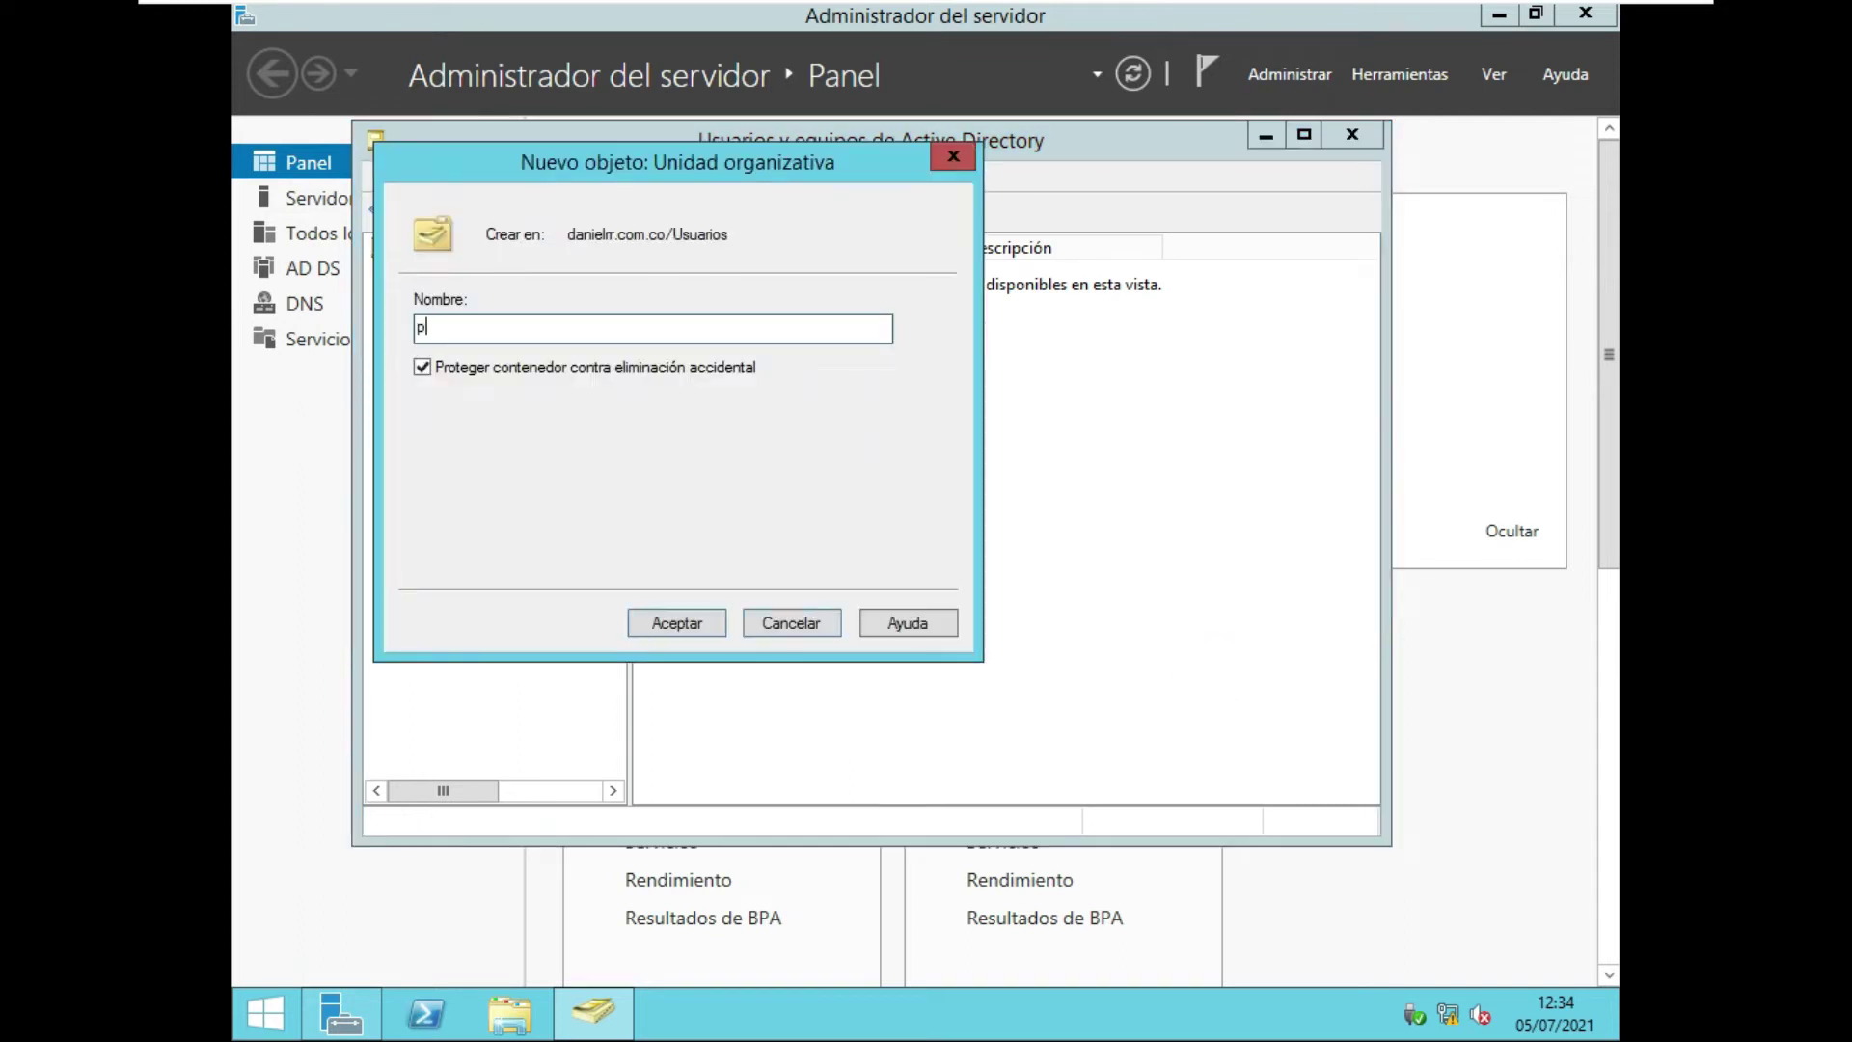
pyautogui.write('ruebas')
pyautogui.click(653, 623)
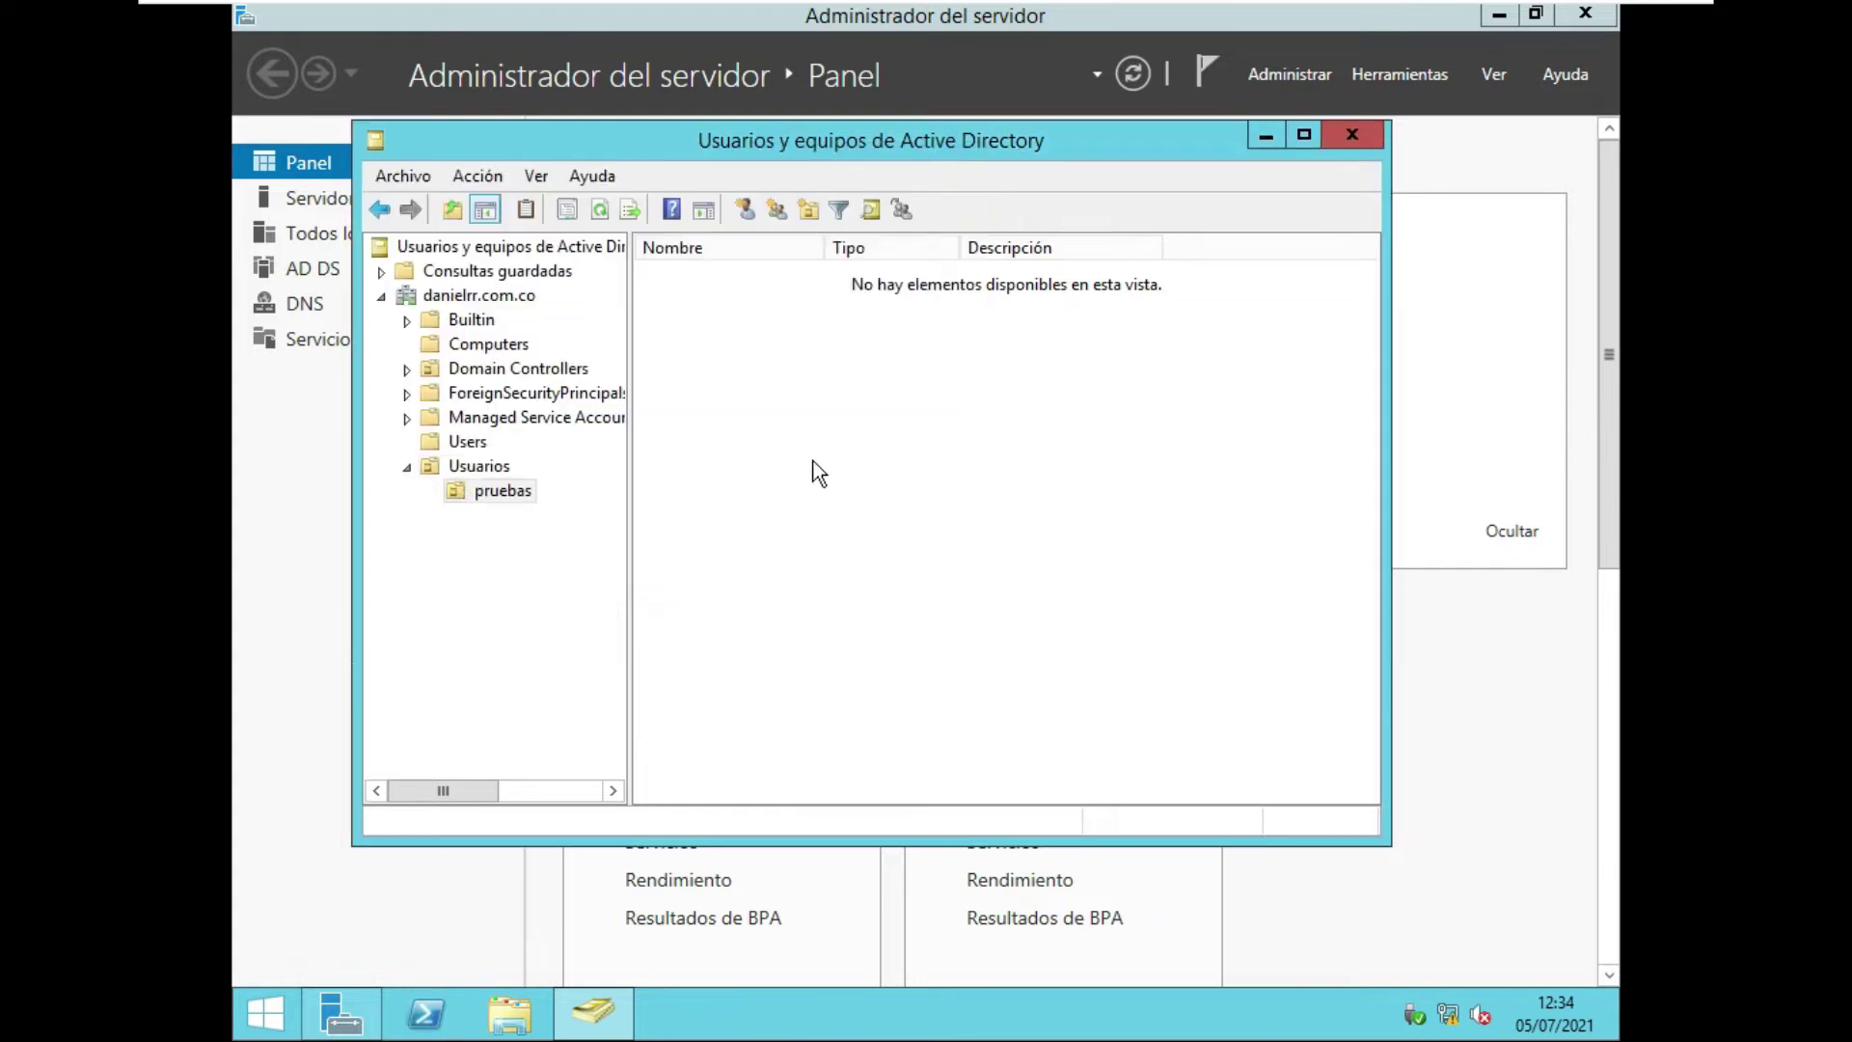
# Create a second organizational unit named 'TI' inside Usuarios.
pyautogui.rightClick(789, 454)
pyautogui.rightClick(477, 469)
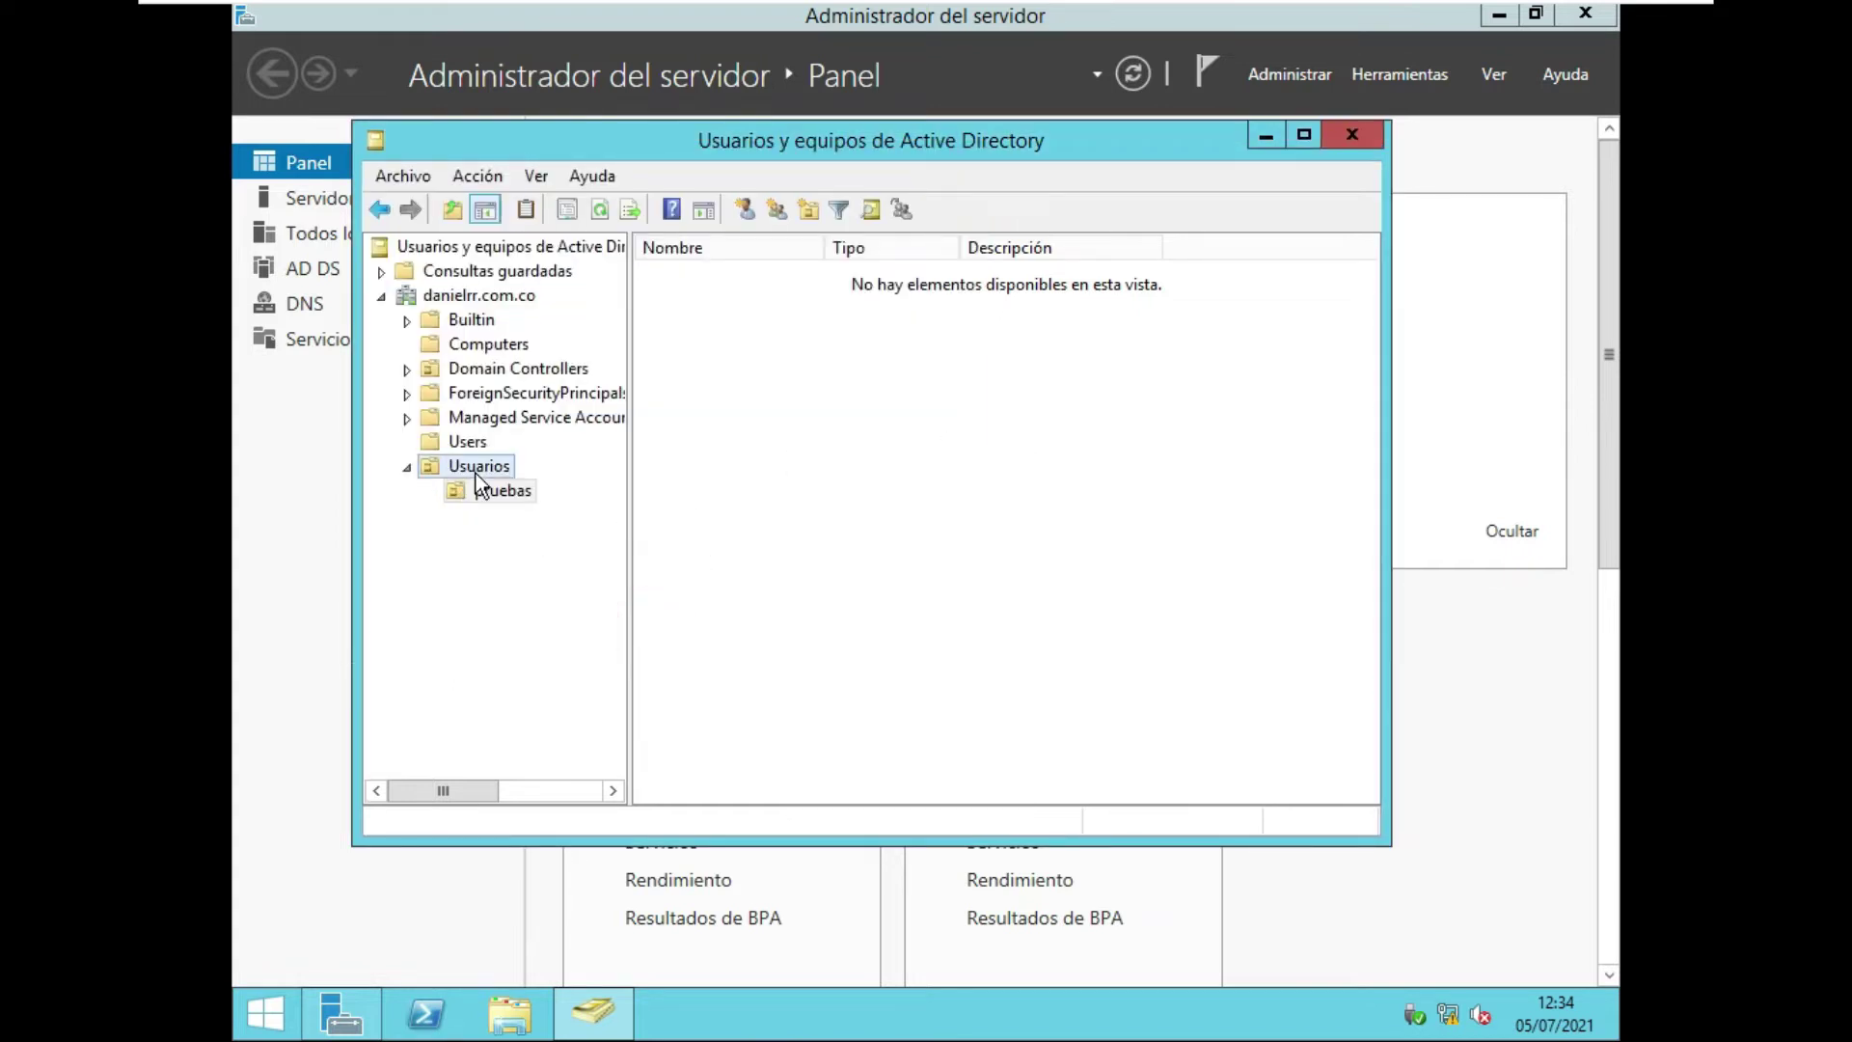
pyautogui.moveTo(624, 590)
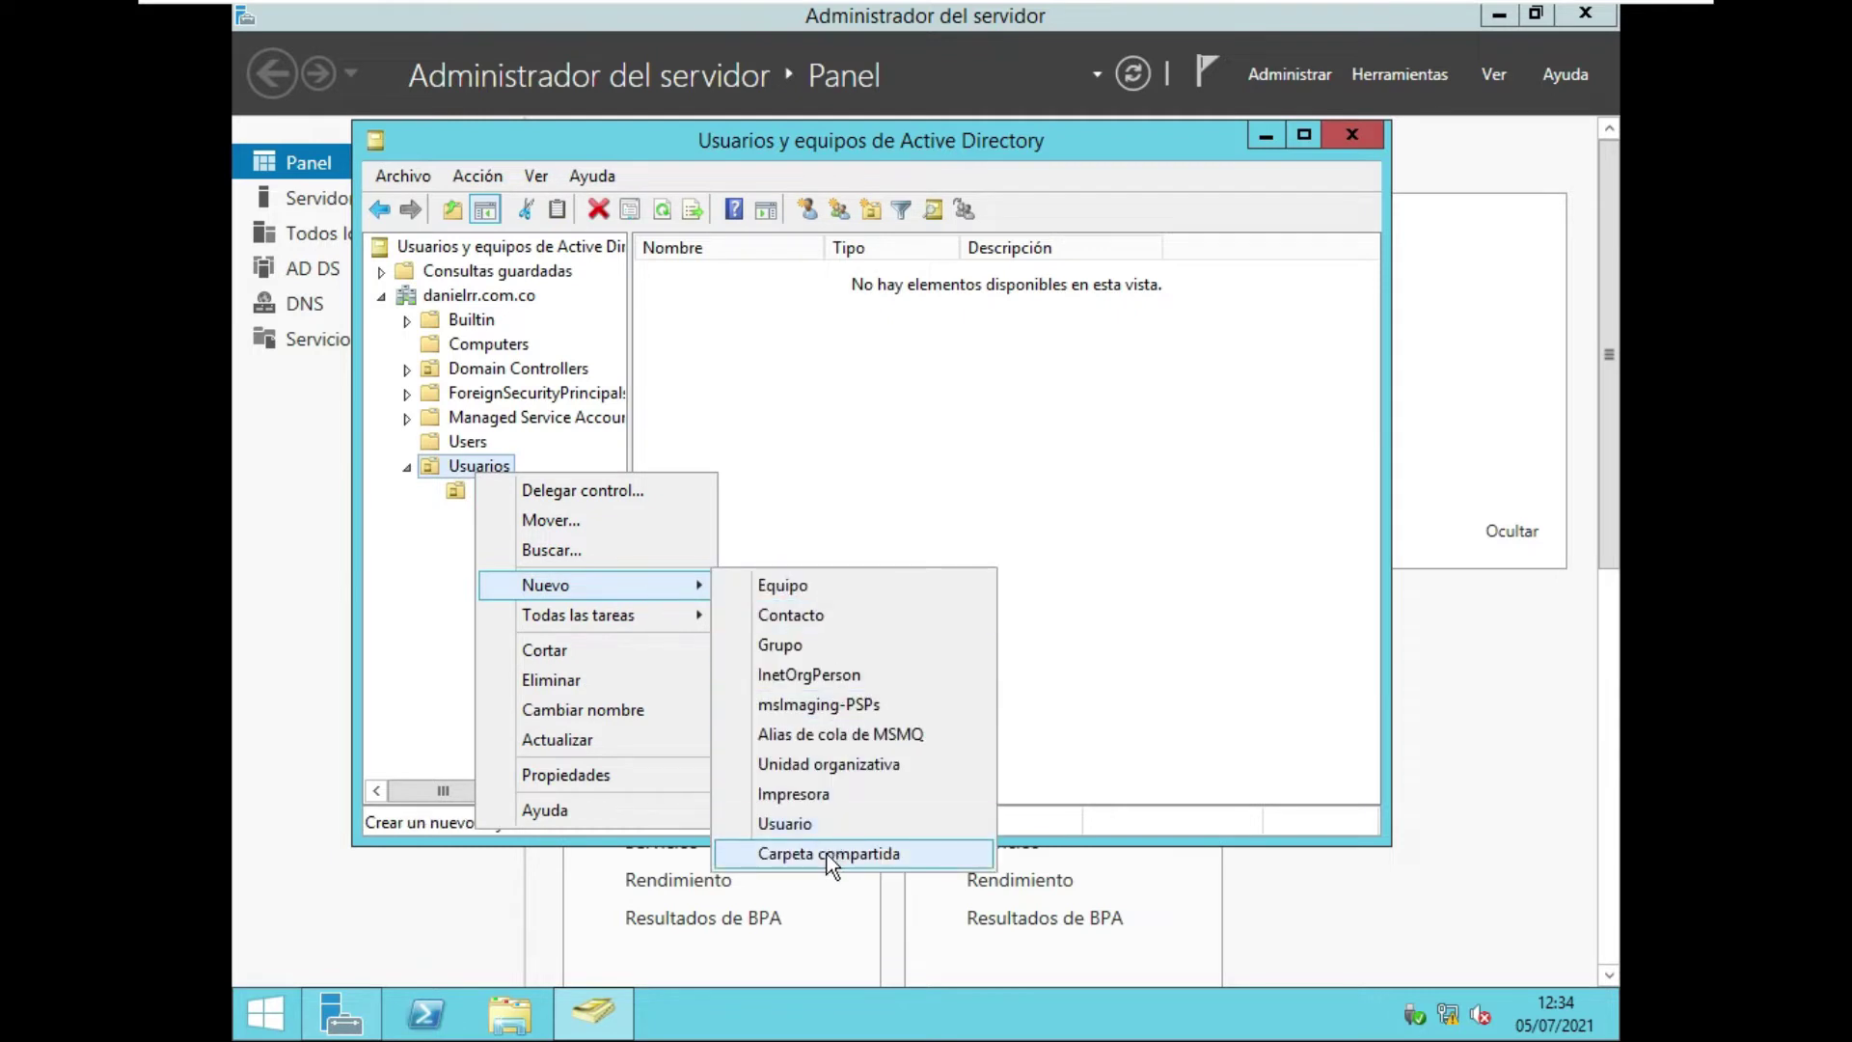
pyautogui.click(828, 766)
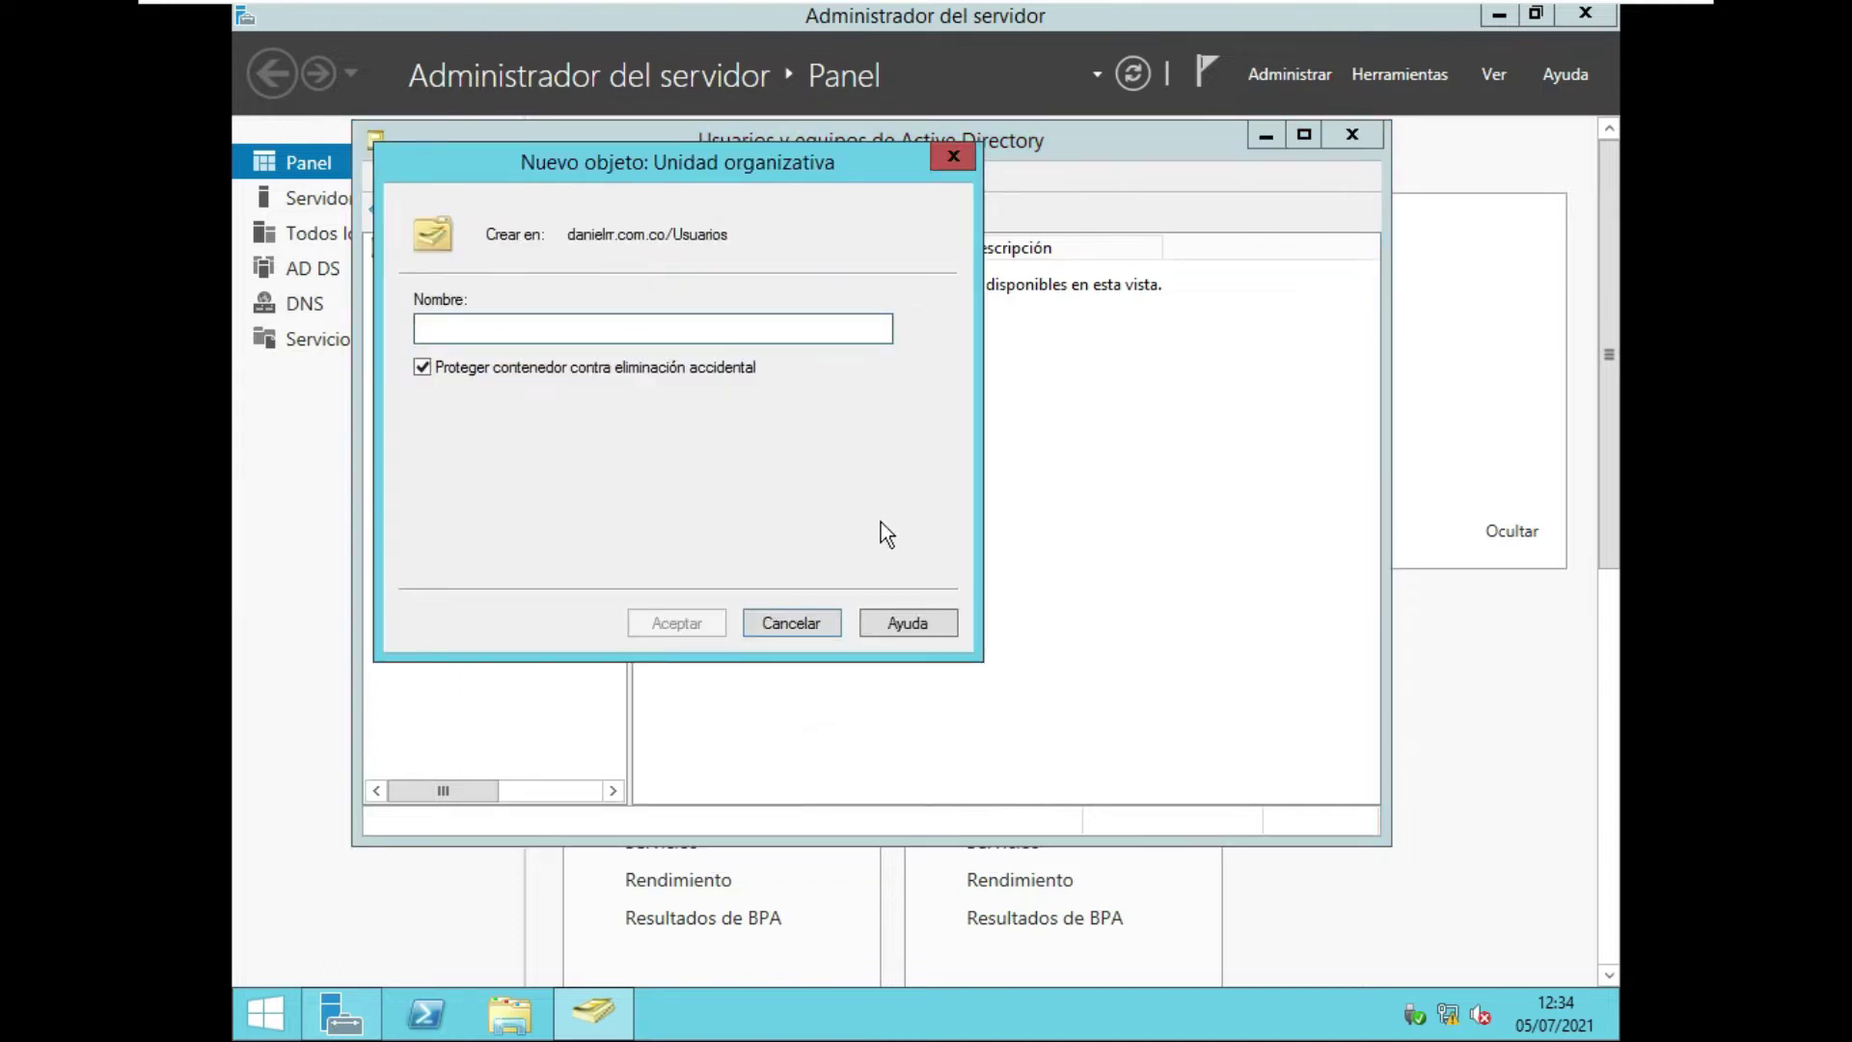
pyautogui.write('TI')
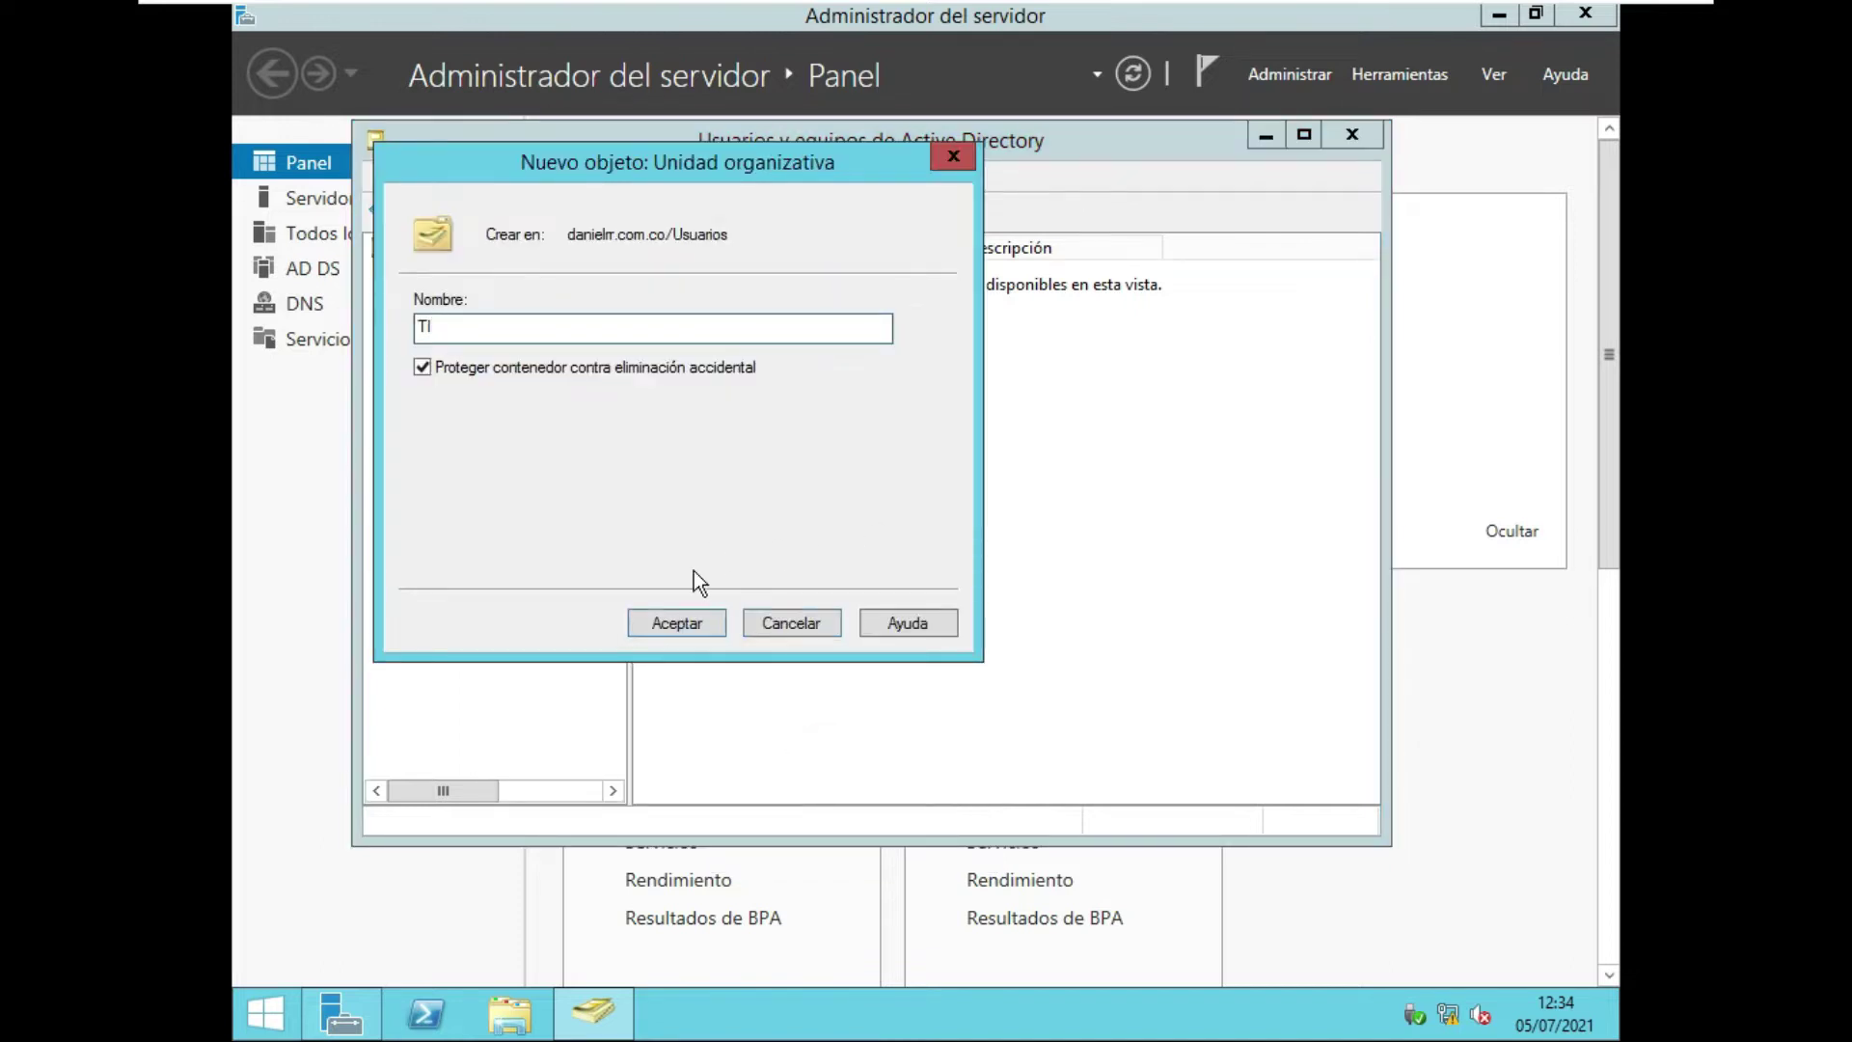
pyautogui.click(677, 623)
pyautogui.click(518, 495)
# Start a new user in pruebas with first name 'pepito' and surname 'perez'.
pyautogui.rightClick(992, 382)
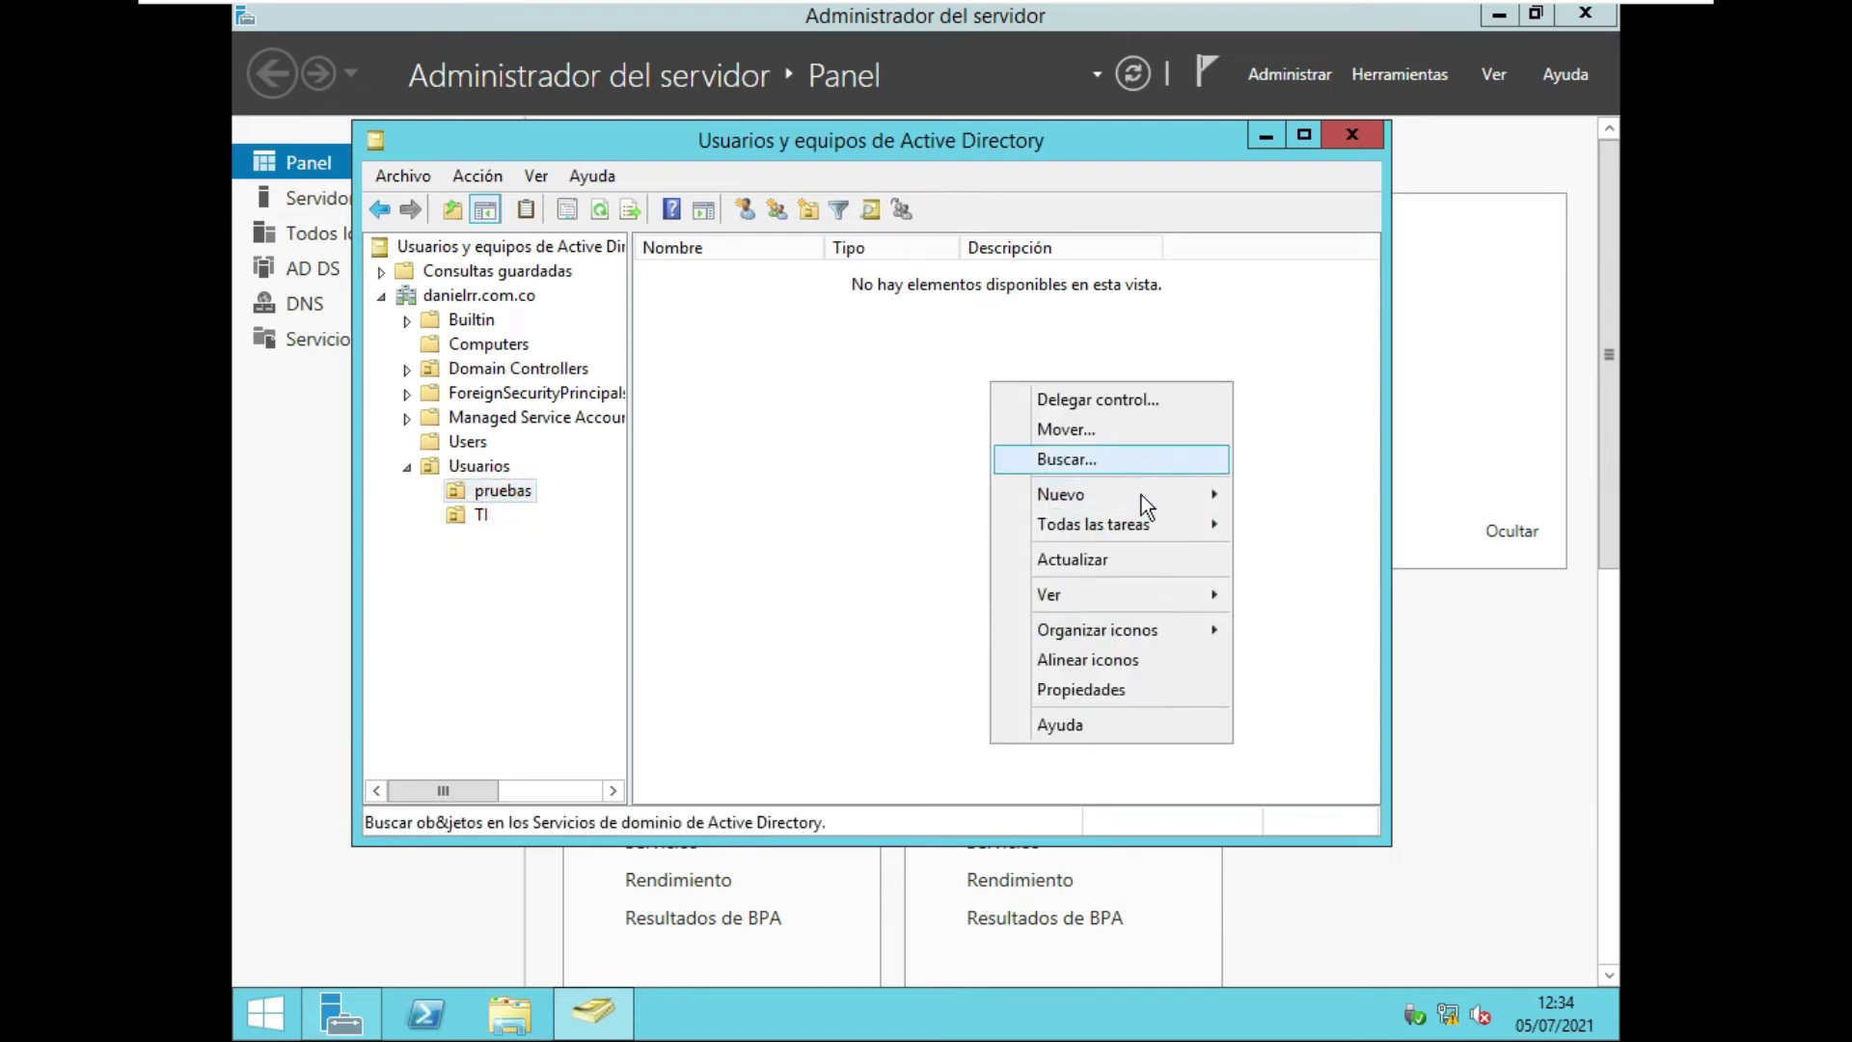
pyautogui.moveTo(1142, 495)
pyautogui.click(1330, 735)
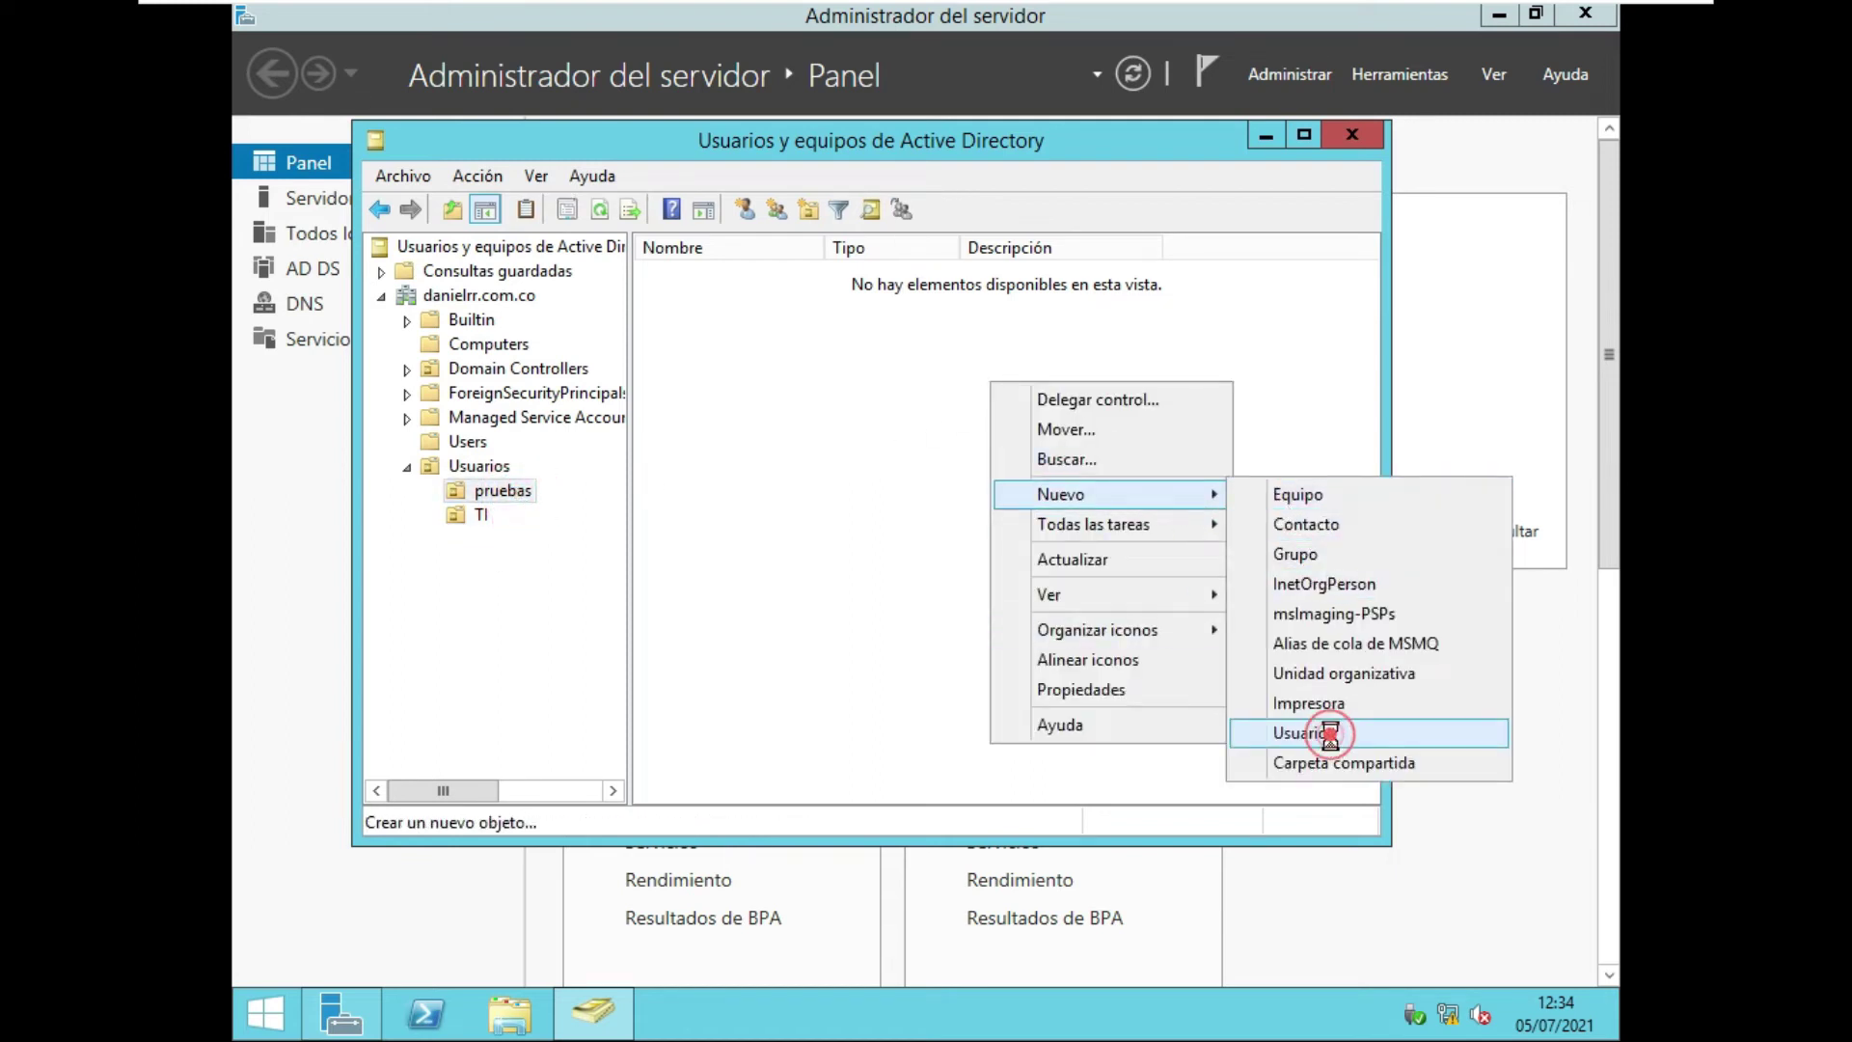
pyautogui.write('pepito')
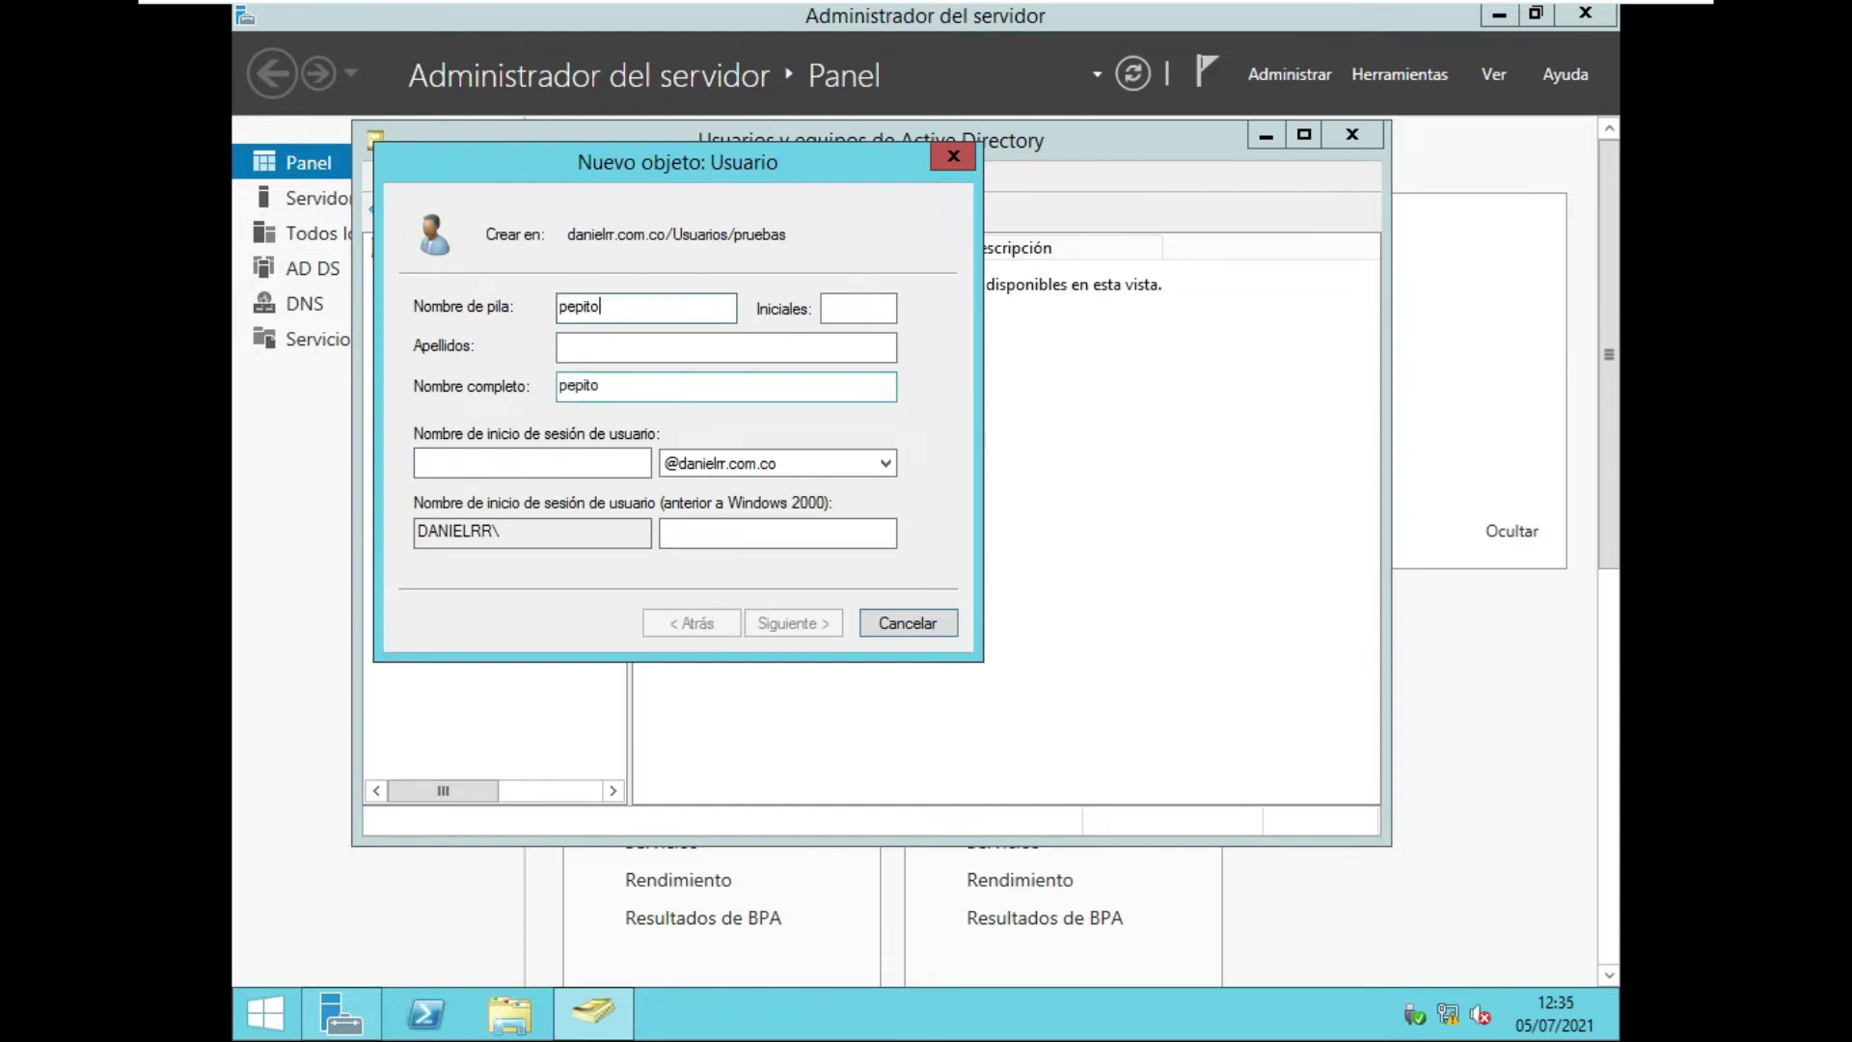
pyautogui.click(613, 345)
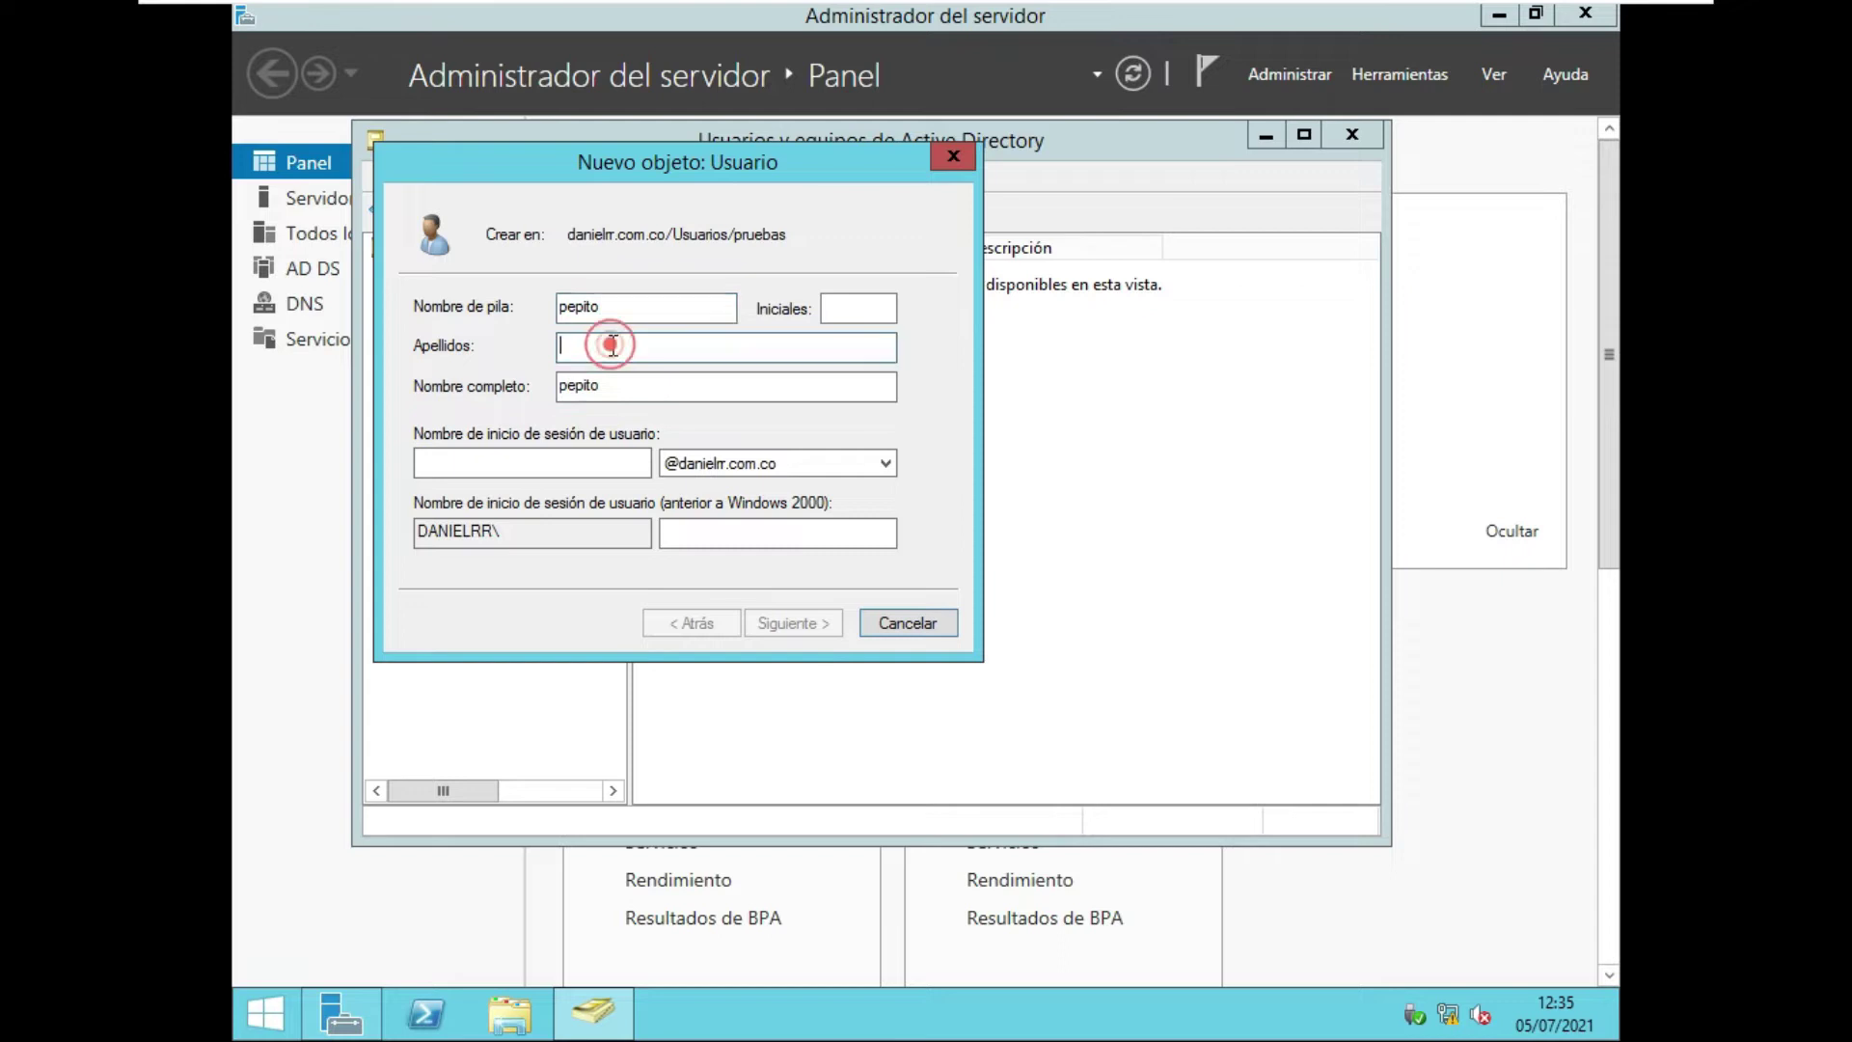
pyautogui.write('perez')
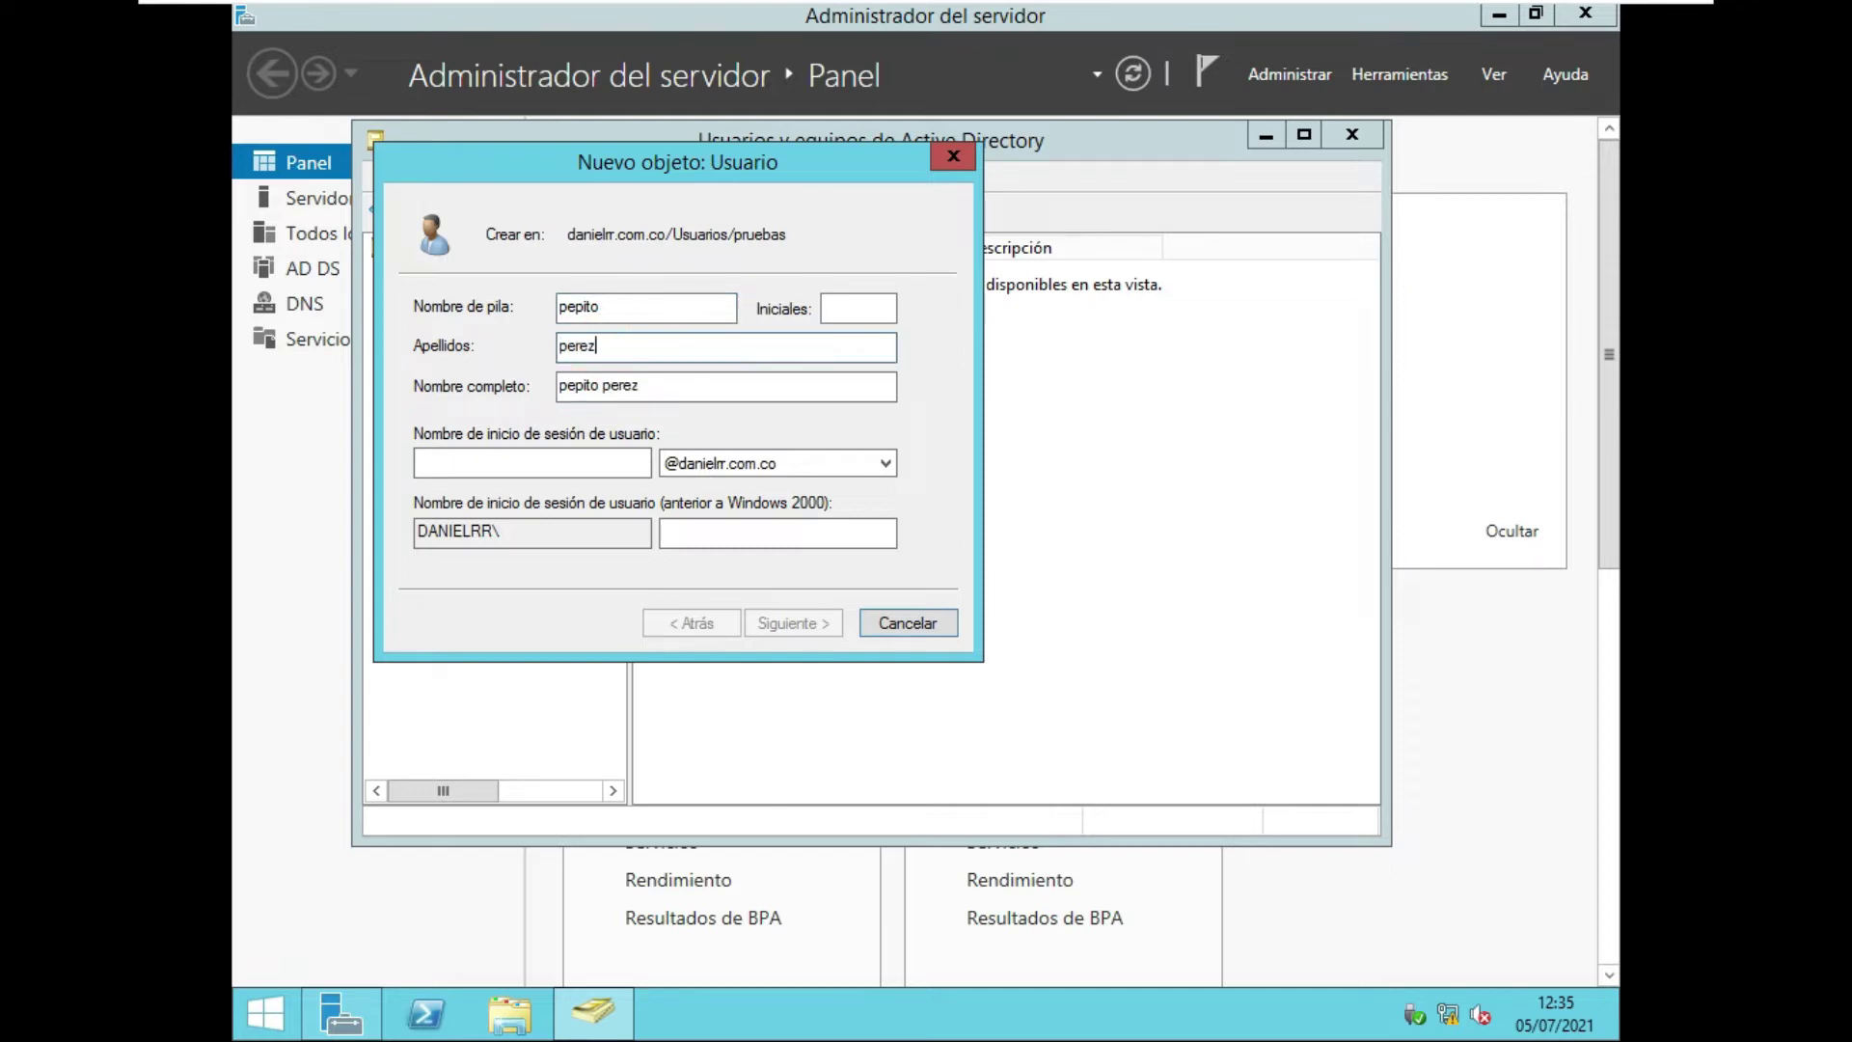
# Set the user logon name to 'pepito.perez'.
pyautogui.moveTo(660, 386); pyautogui.dragTo(538, 386)
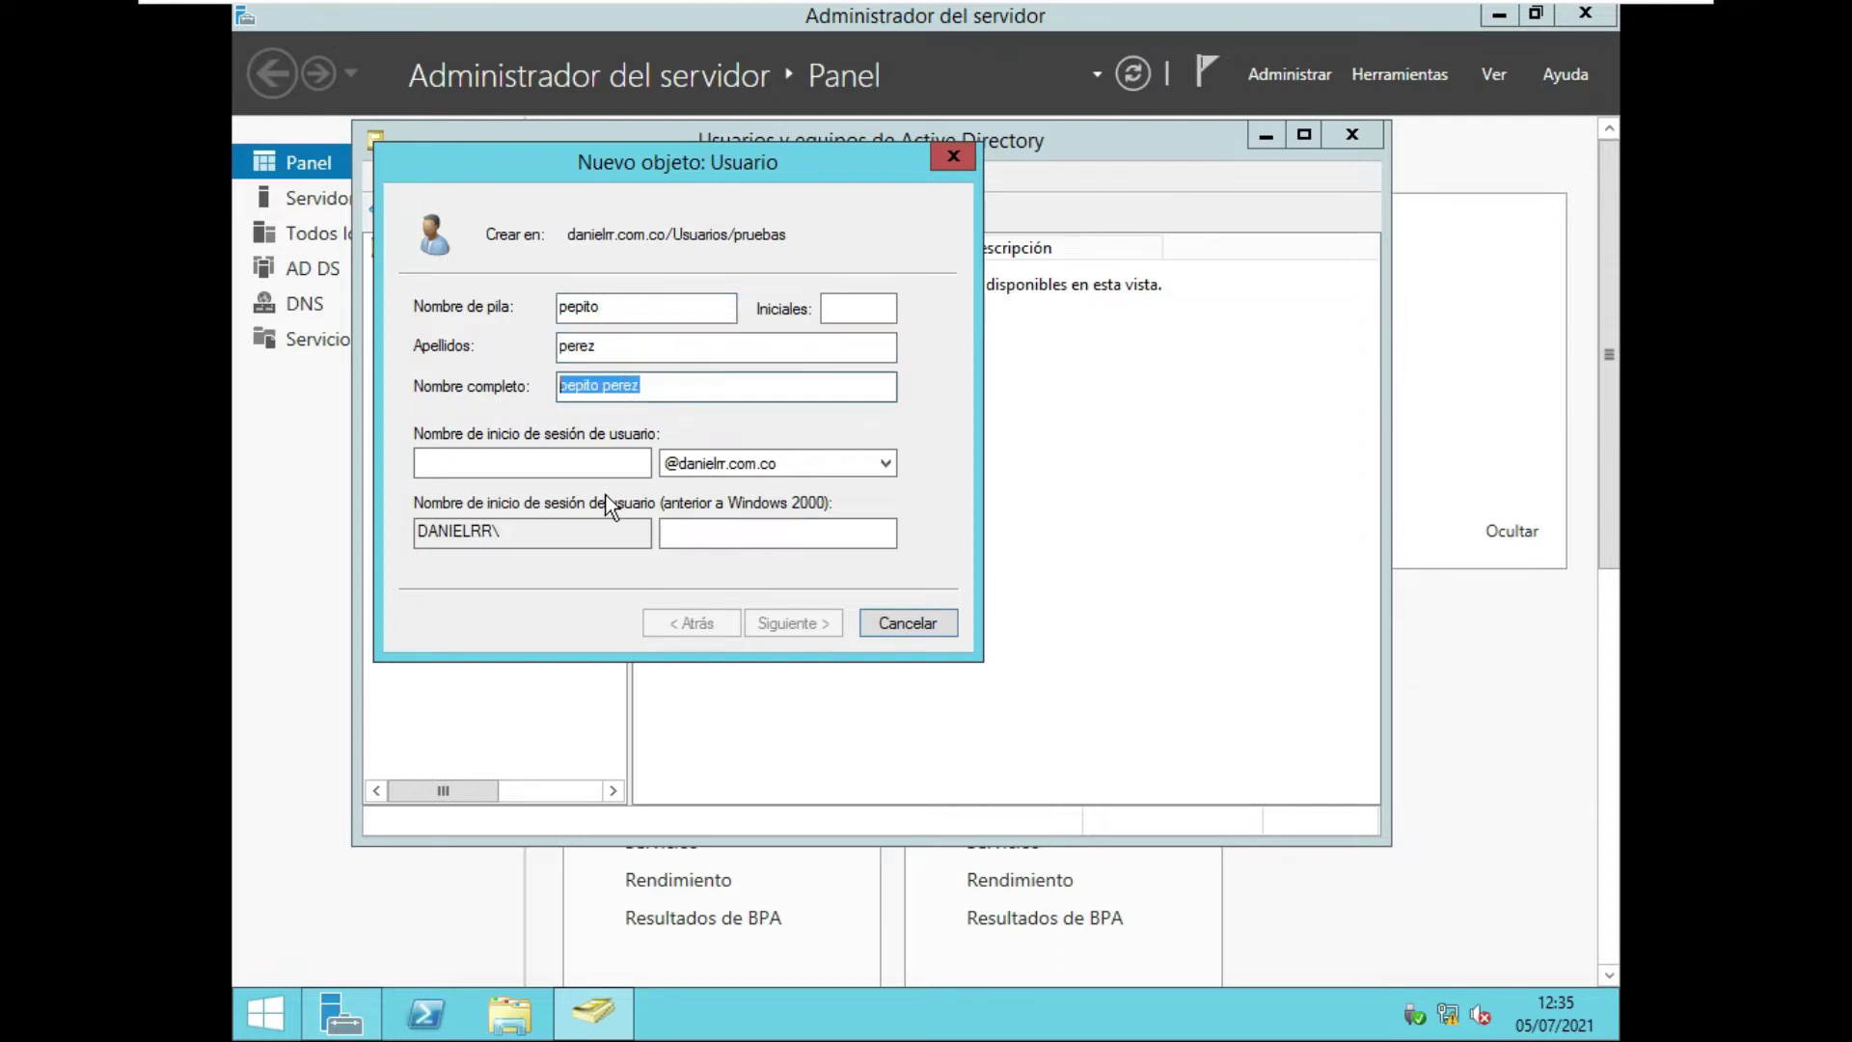
pyautogui.hotkey('ctrl', 'c')
pyautogui.click(555, 463)
pyautogui.hotkey('ctrl', 'v')
pyautogui.click(460, 463)
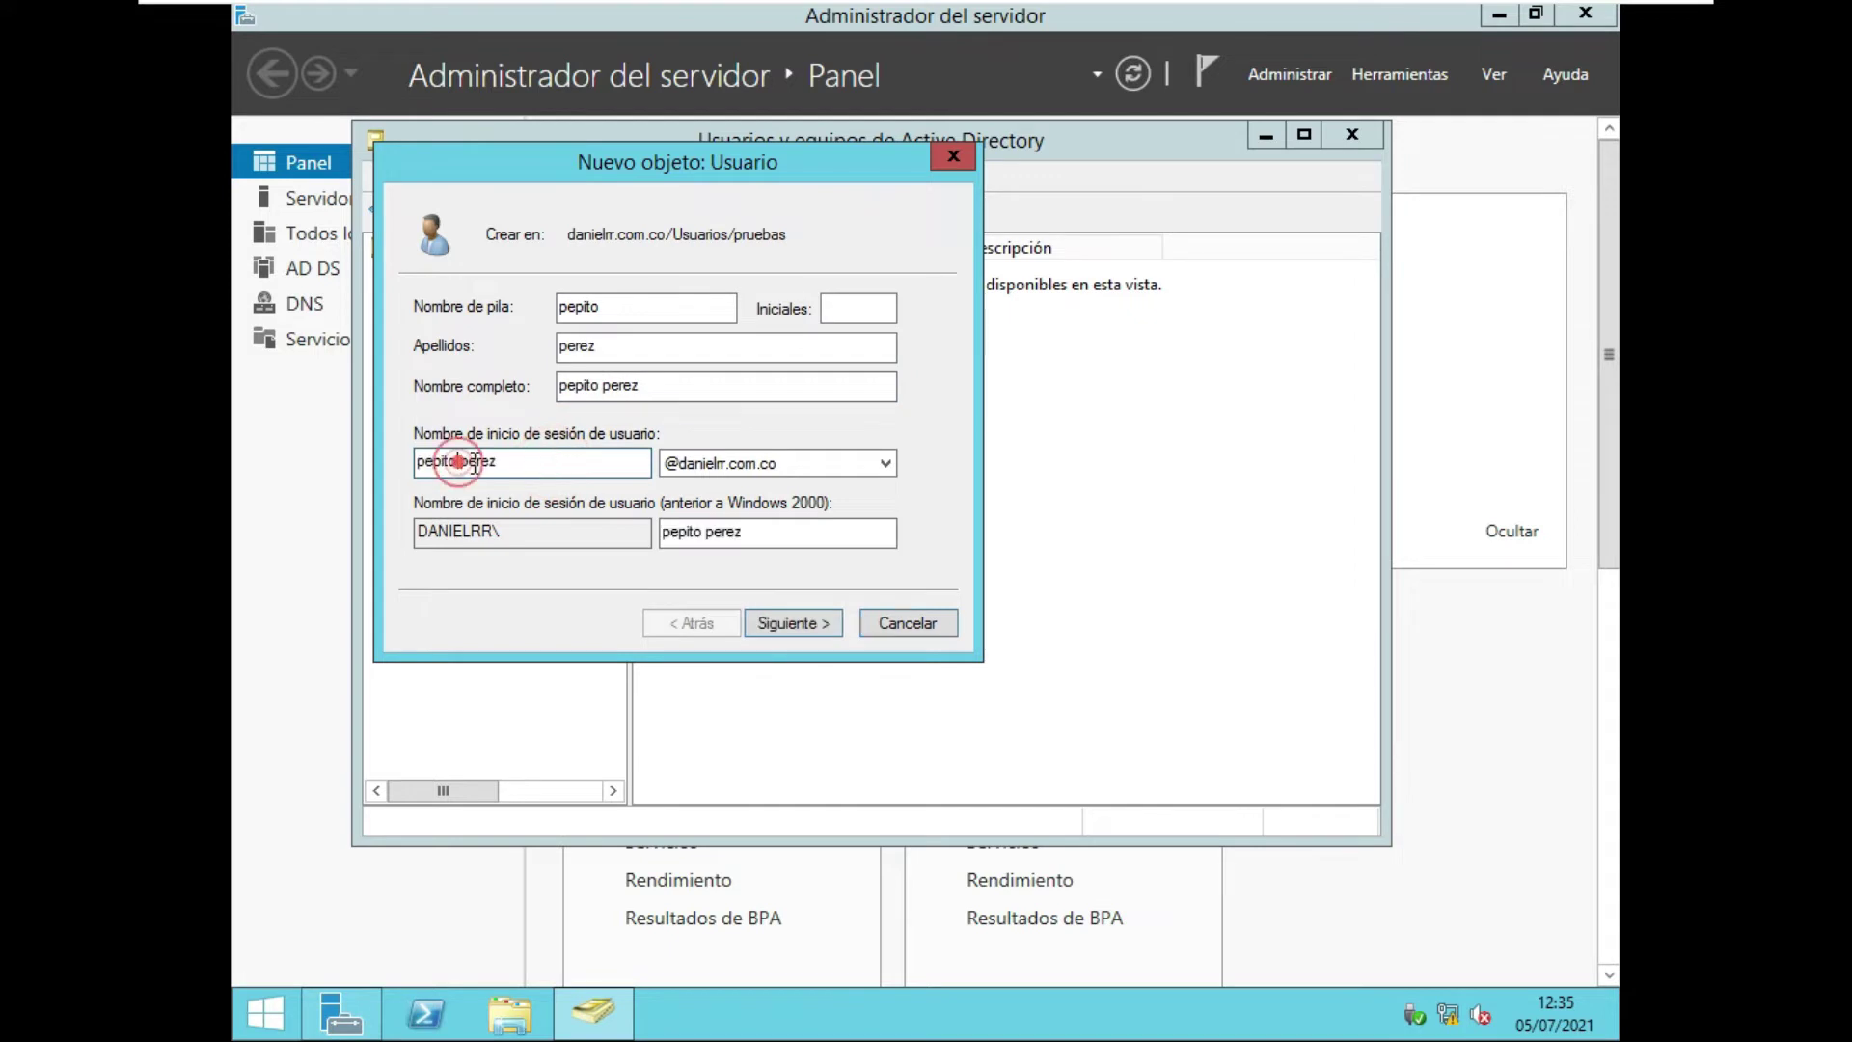
pyautogui.press('BackSpace')
pyautogui.write('.')
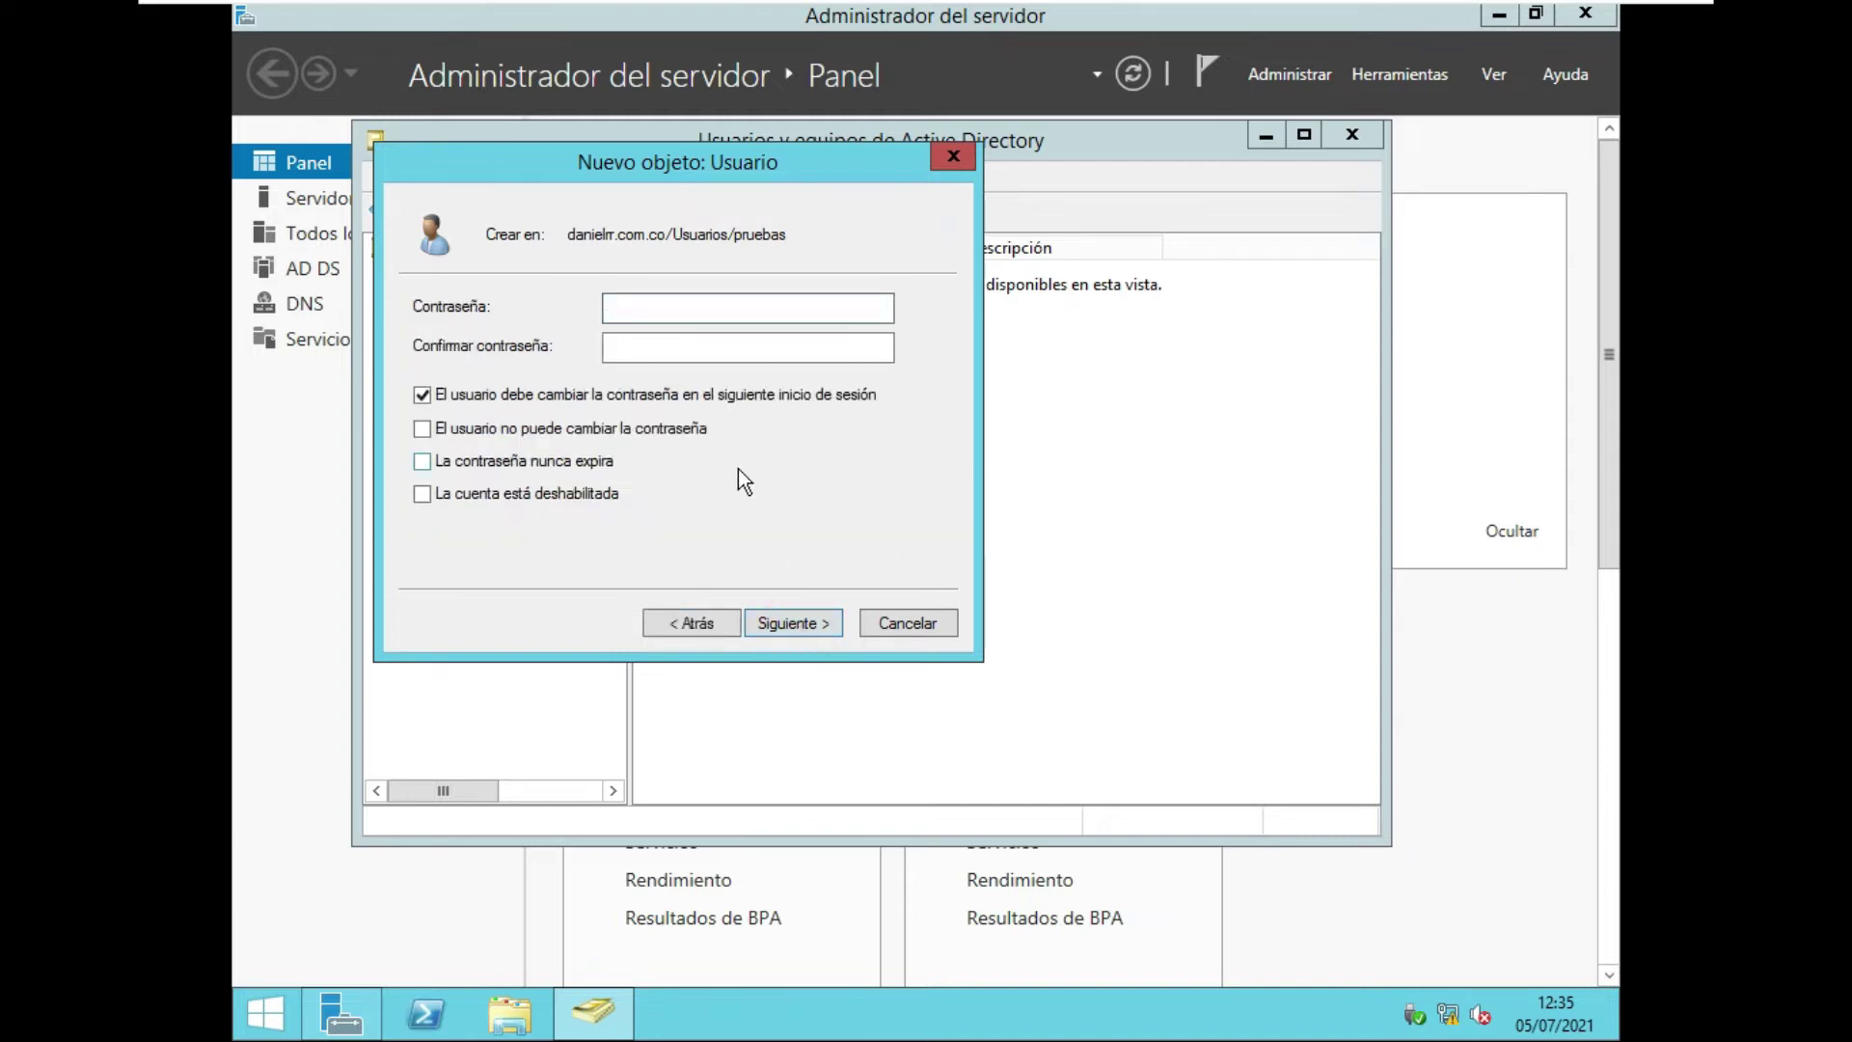
# Enter and confirm the user's password, with no change required at next logon.
pyautogui.write('1234567890')
pyautogui.click(681, 398)
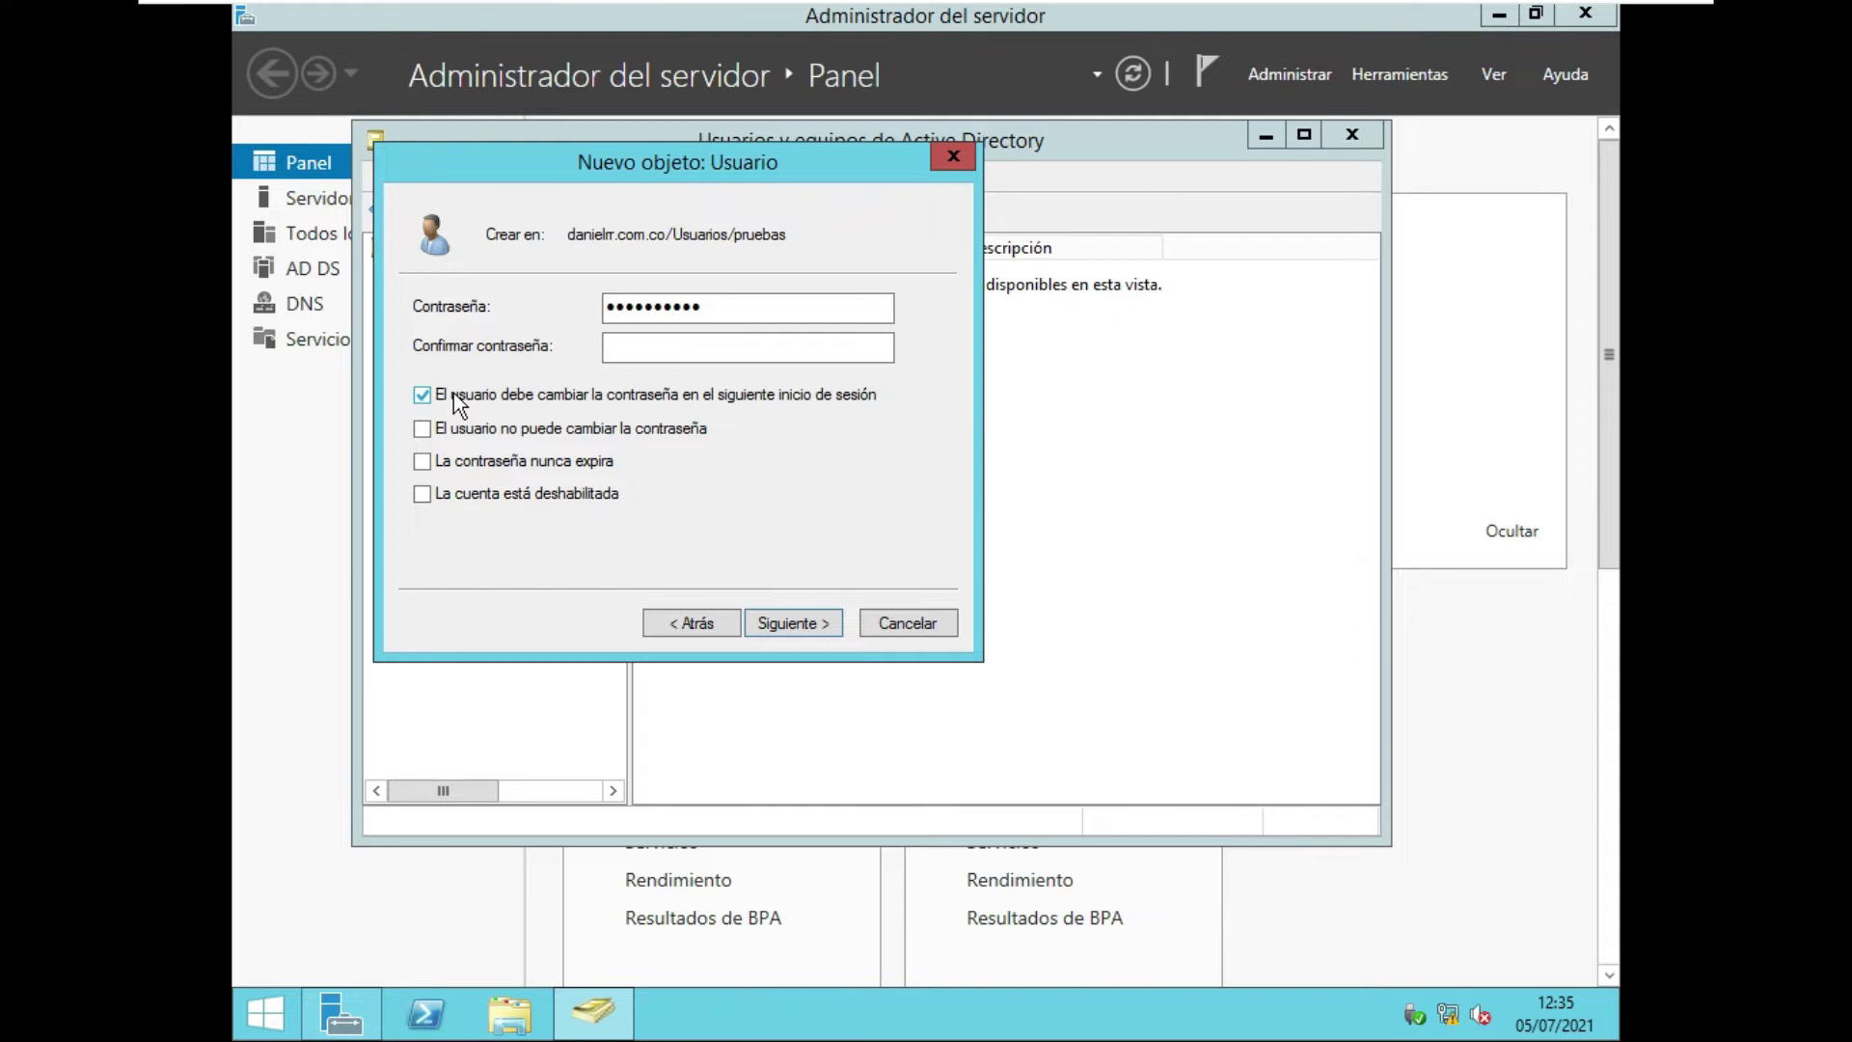
pyautogui.click(453, 391)
pyautogui.click(648, 345)
pyautogui.write('••••••••••')
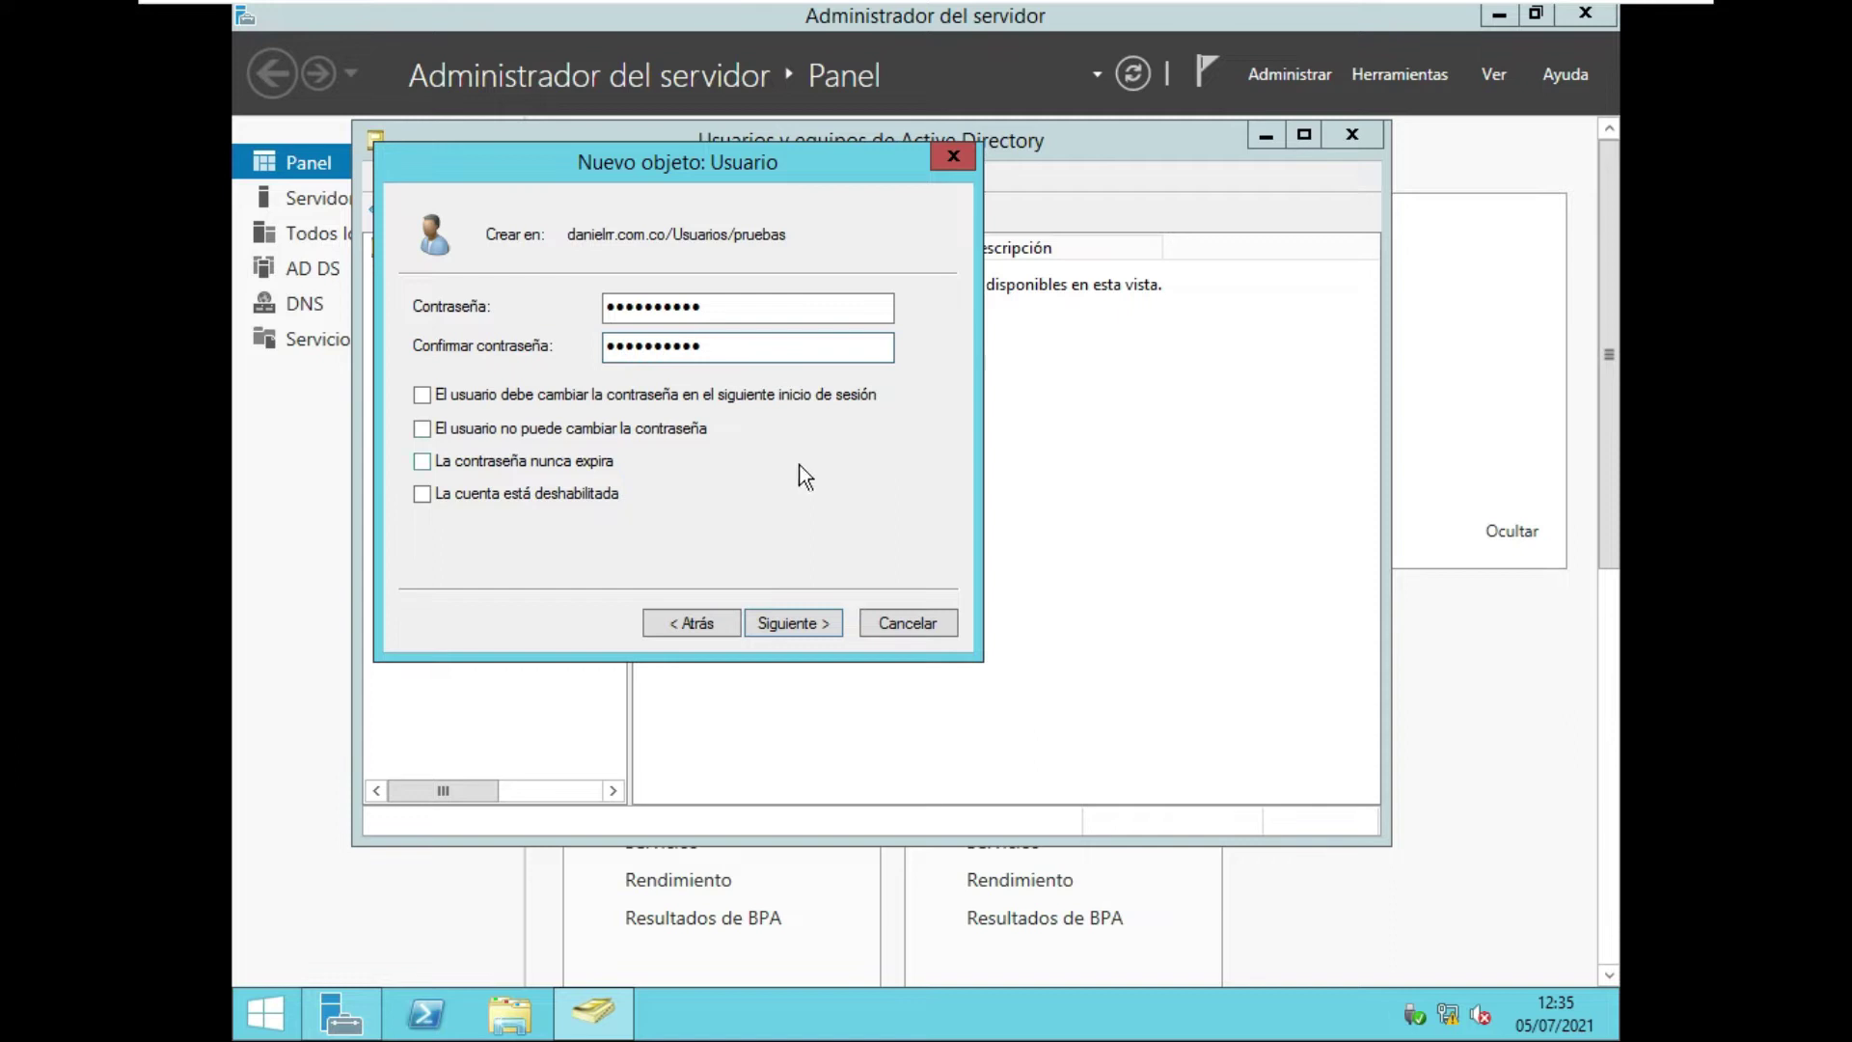
# Review the pepito.perez account summary and finish creating the user.
pyautogui.click(815, 625)
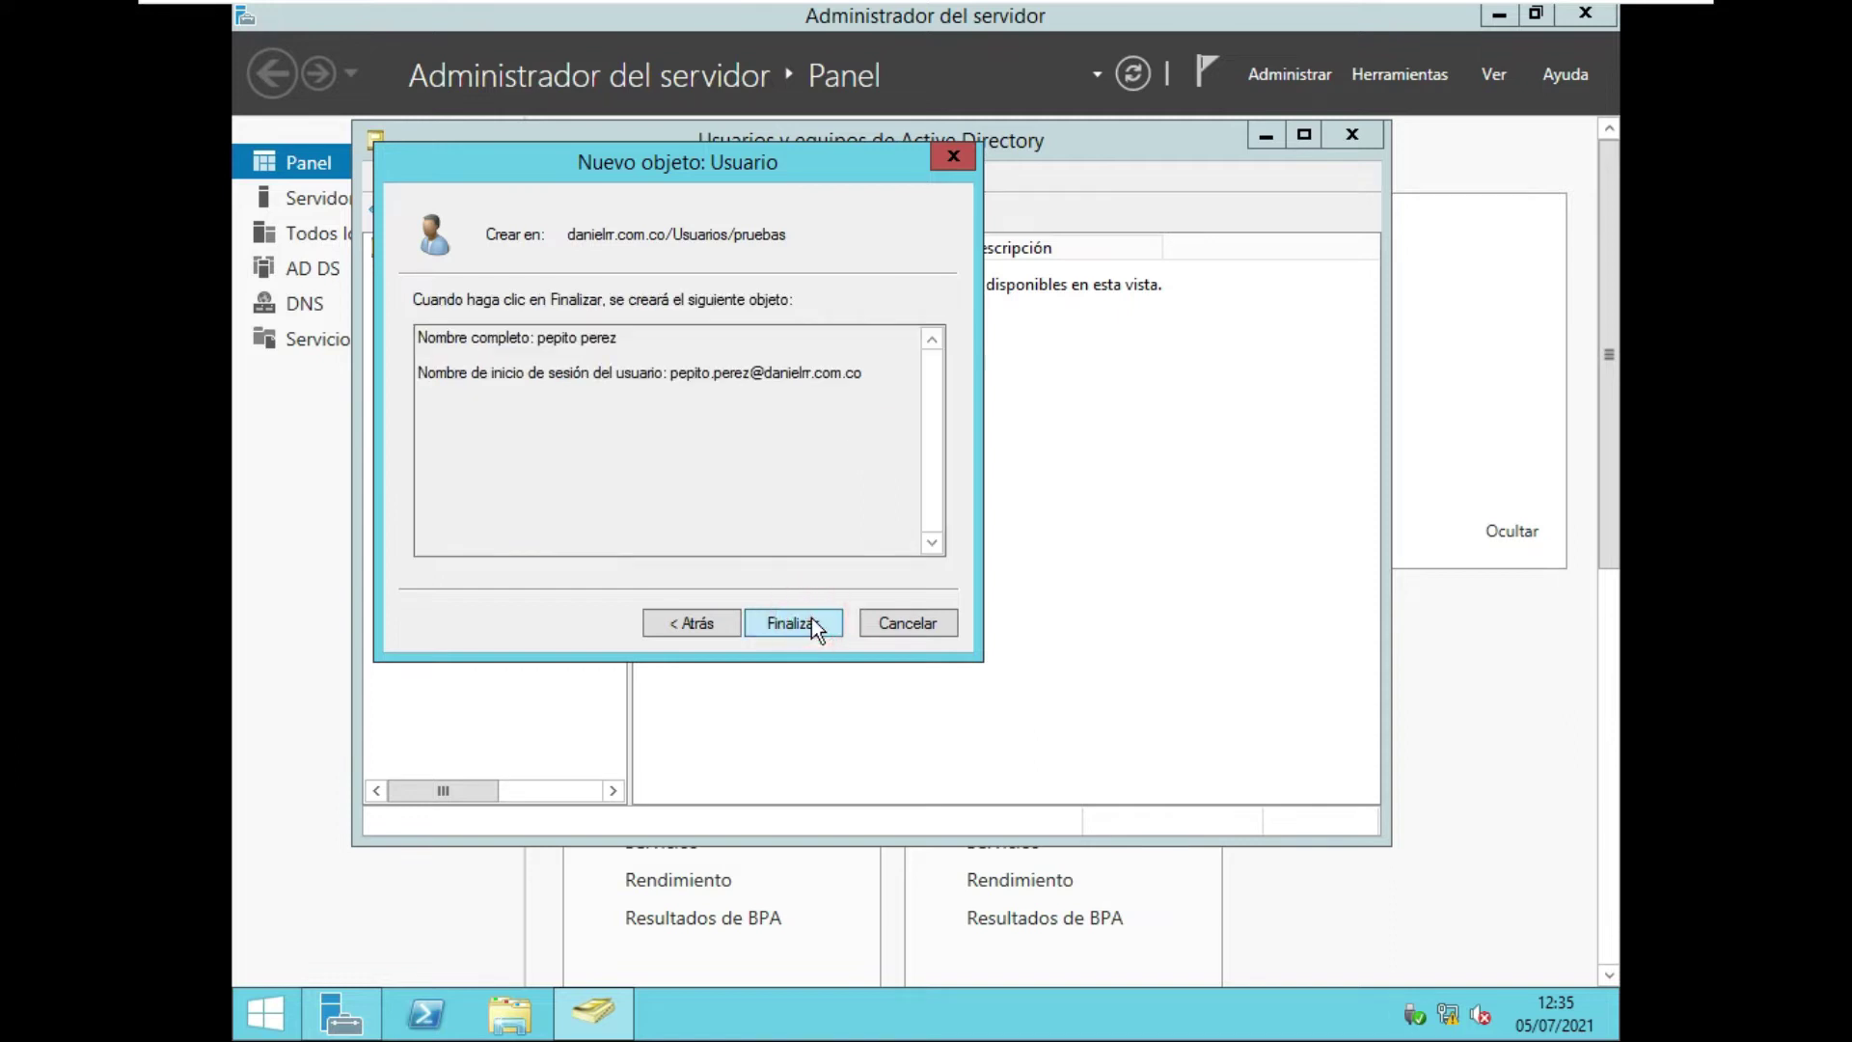
pyautogui.click(666, 376)
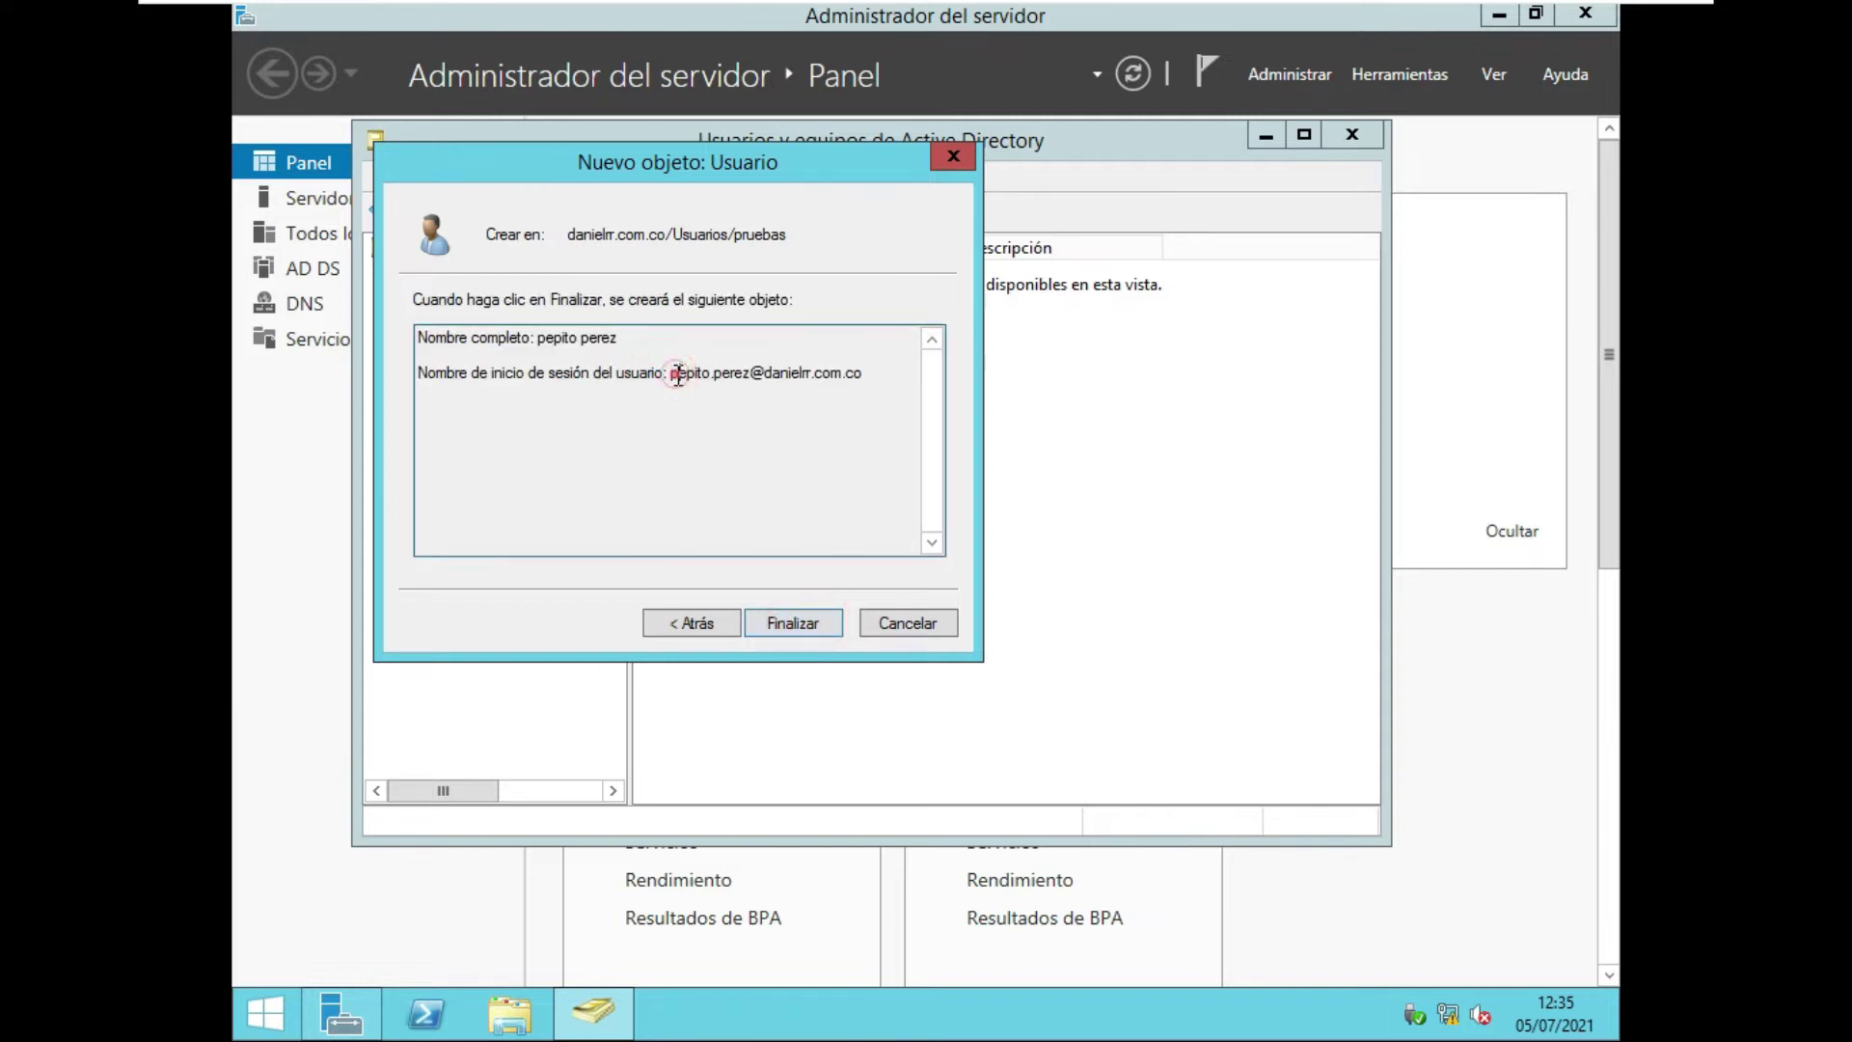
pyautogui.moveTo(673, 374); pyautogui.dragTo(882, 376)
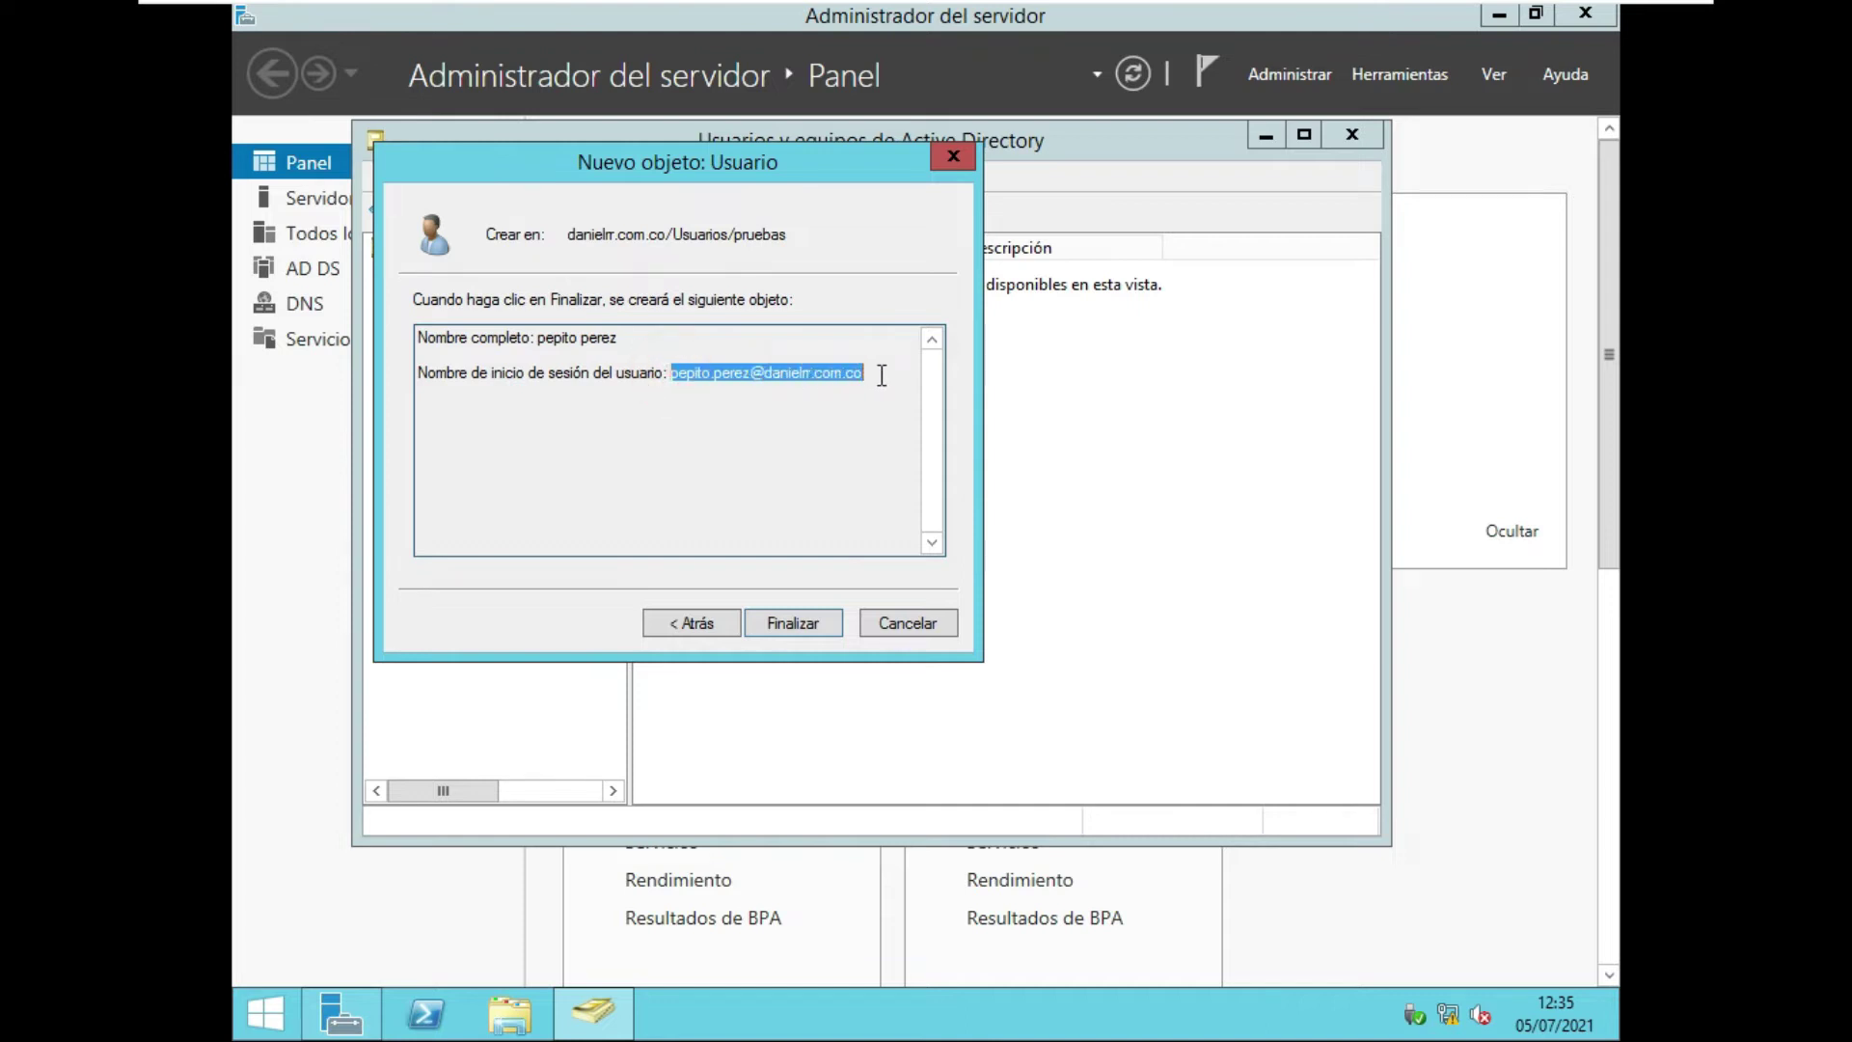
pyautogui.click(780, 625)
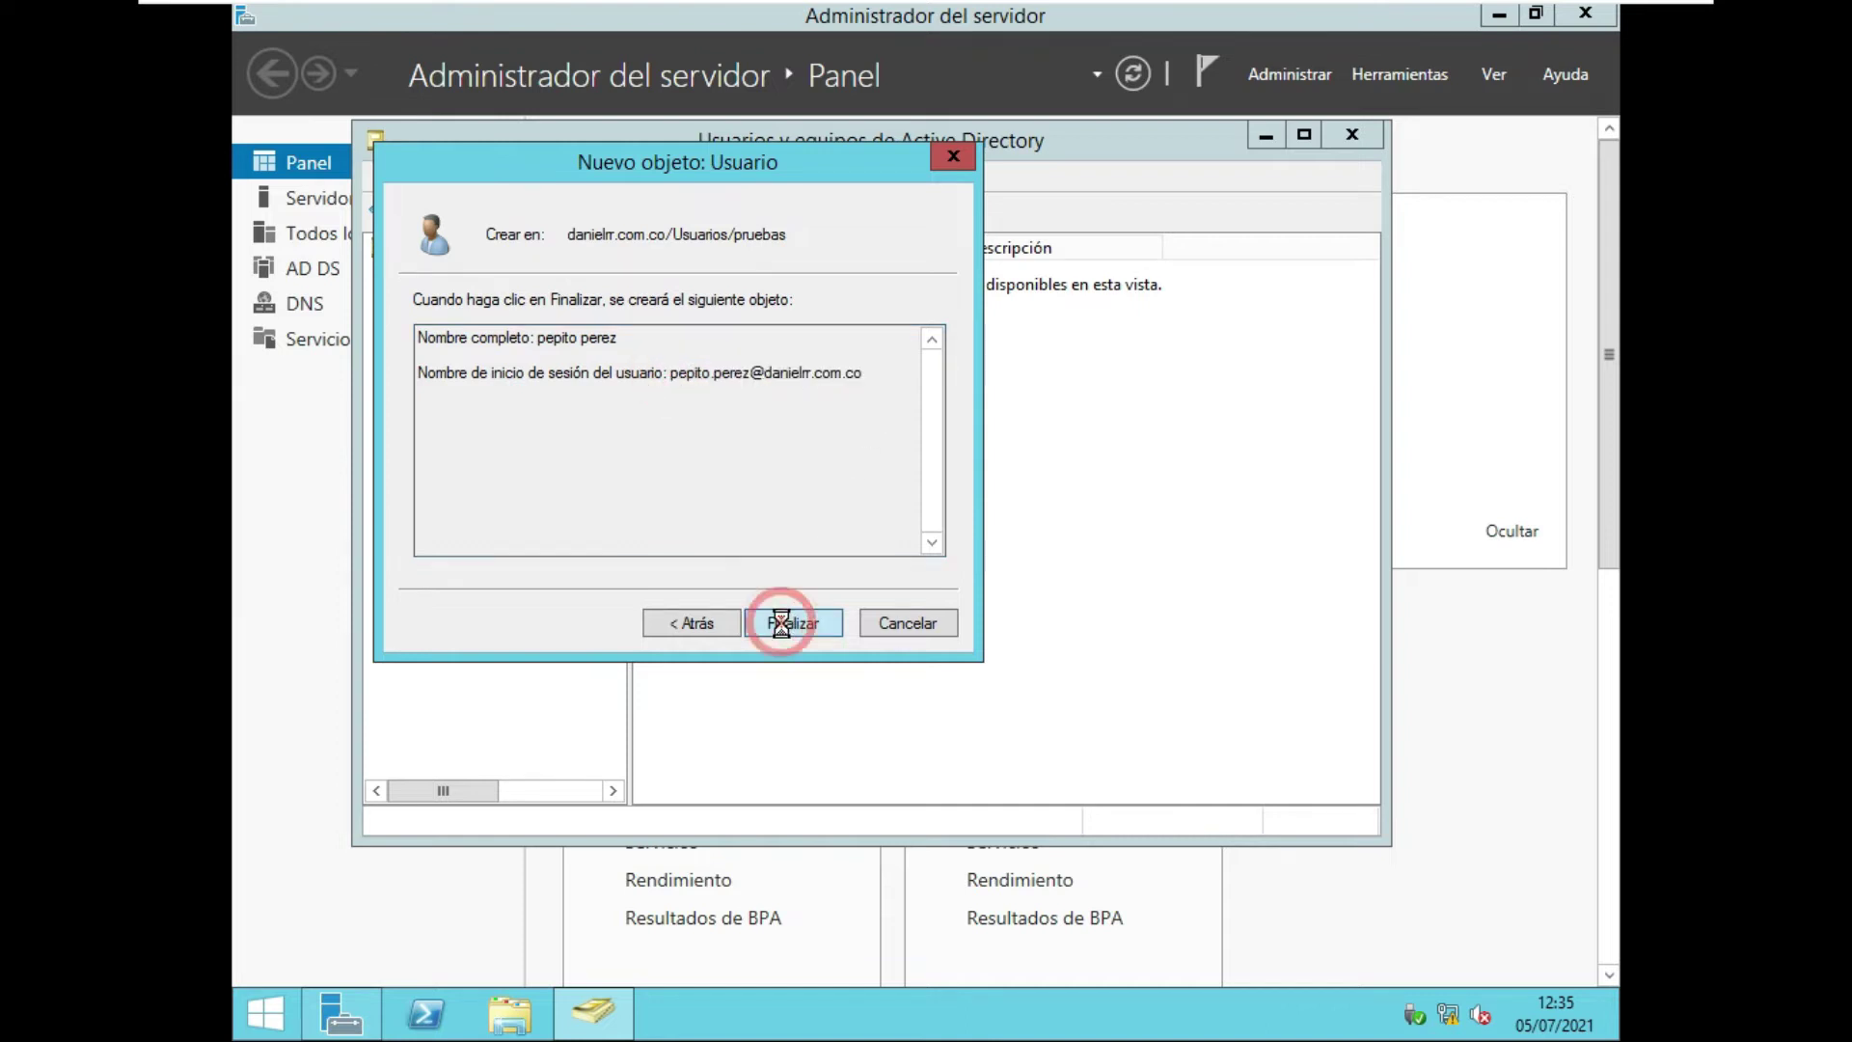
pyautogui.click(487, 514)
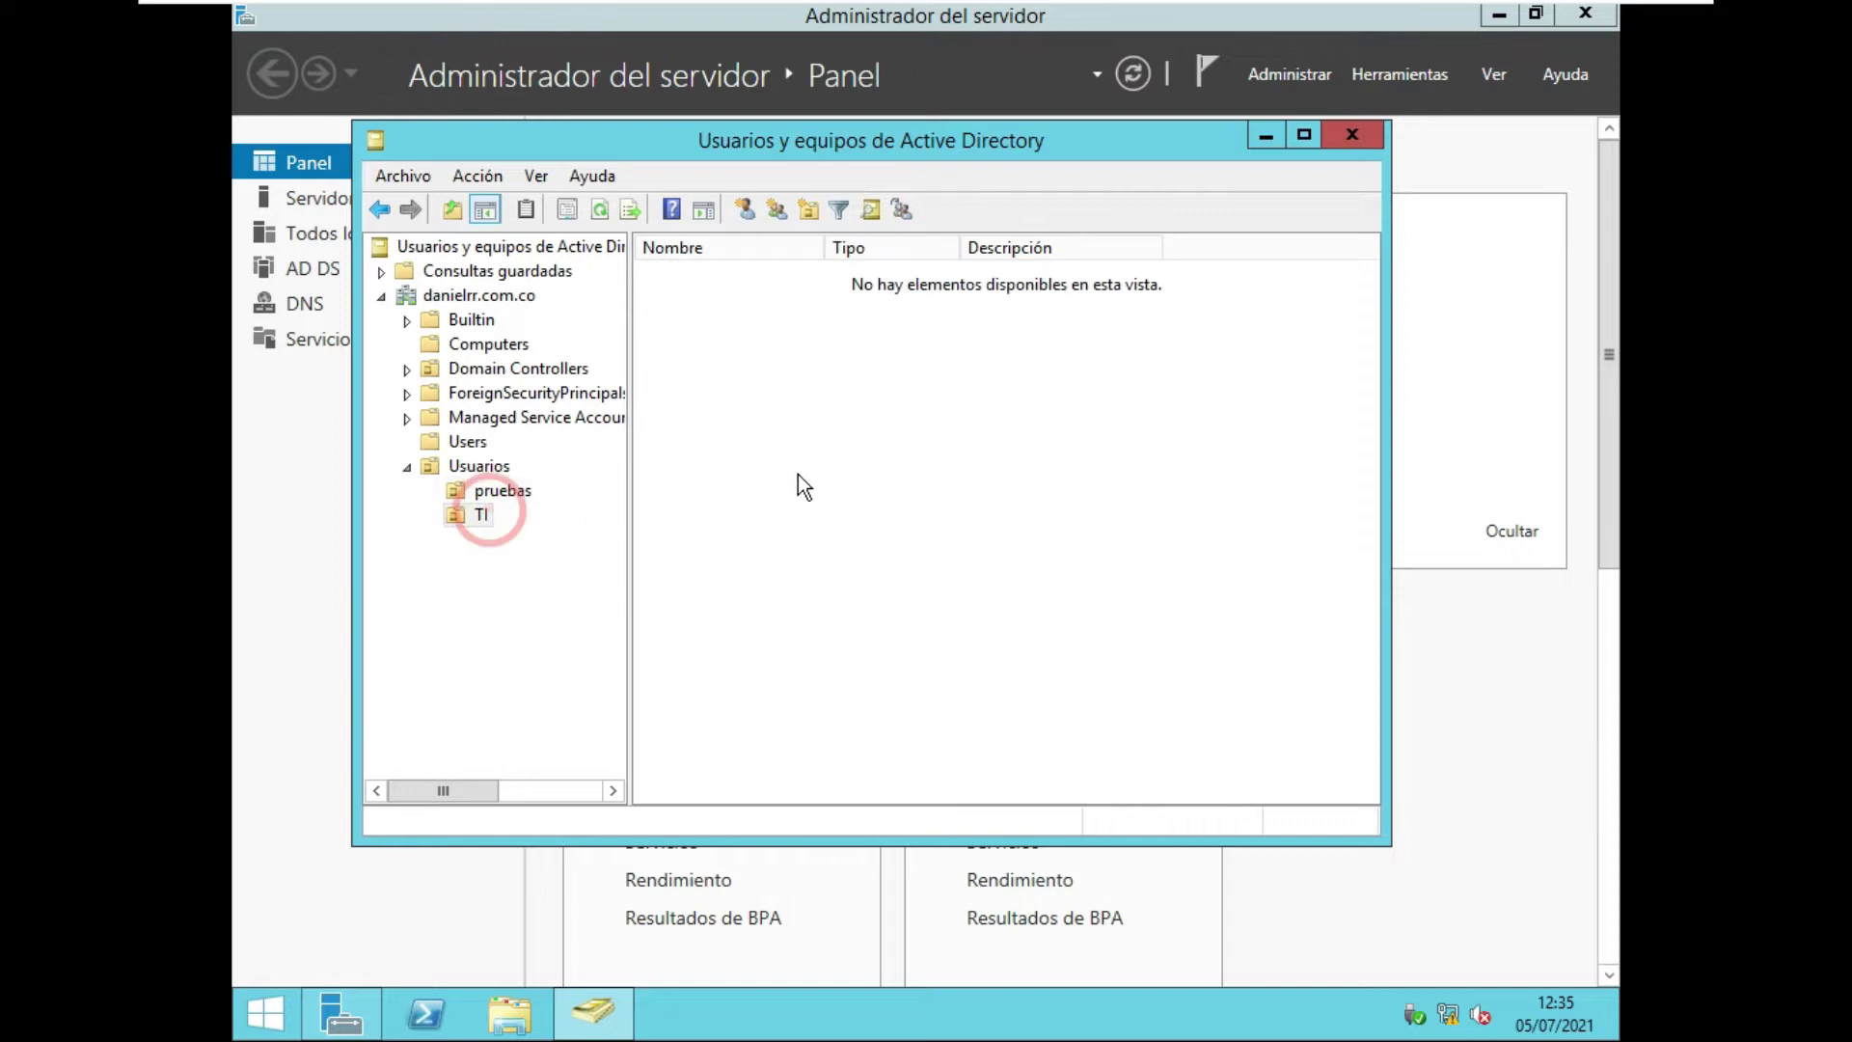
# Start a new user in TI with first name 'juan' and surname 'perez'.
pyautogui.rightClick(947, 396)
pyautogui.moveTo(1115, 507)
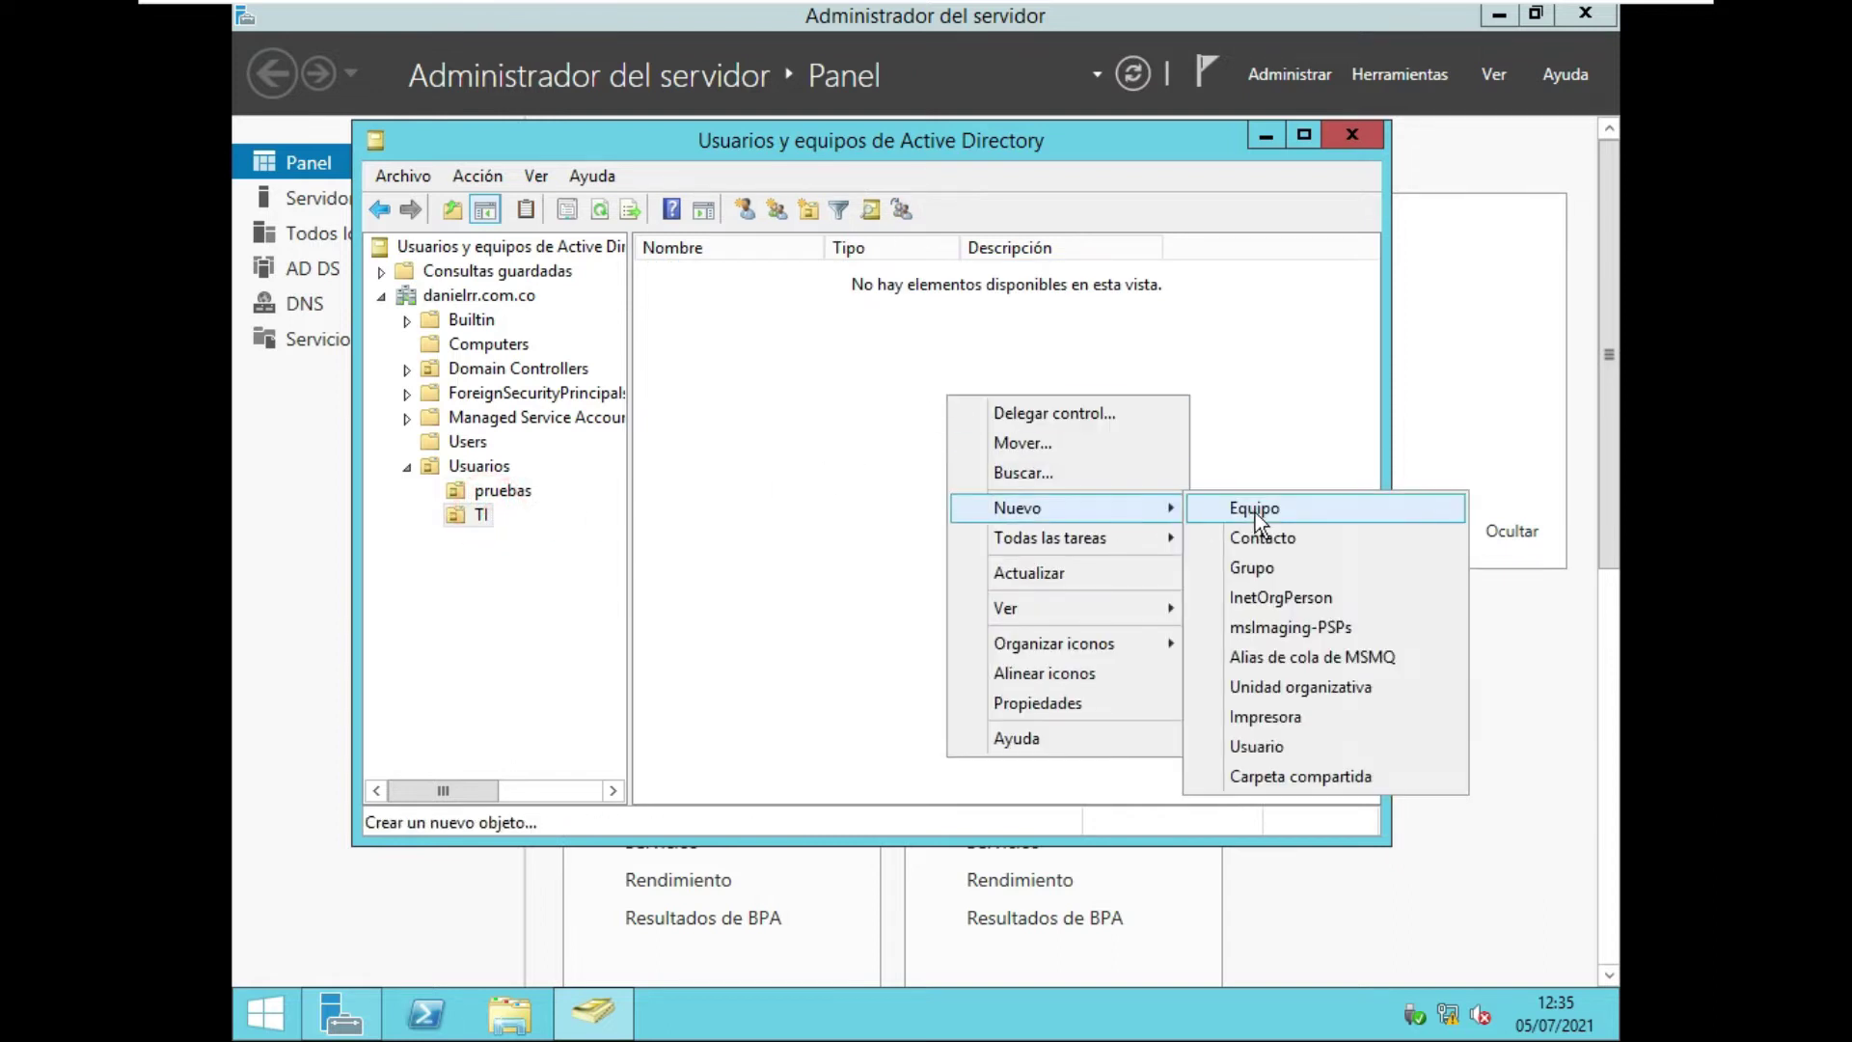
pyautogui.click(1269, 746)
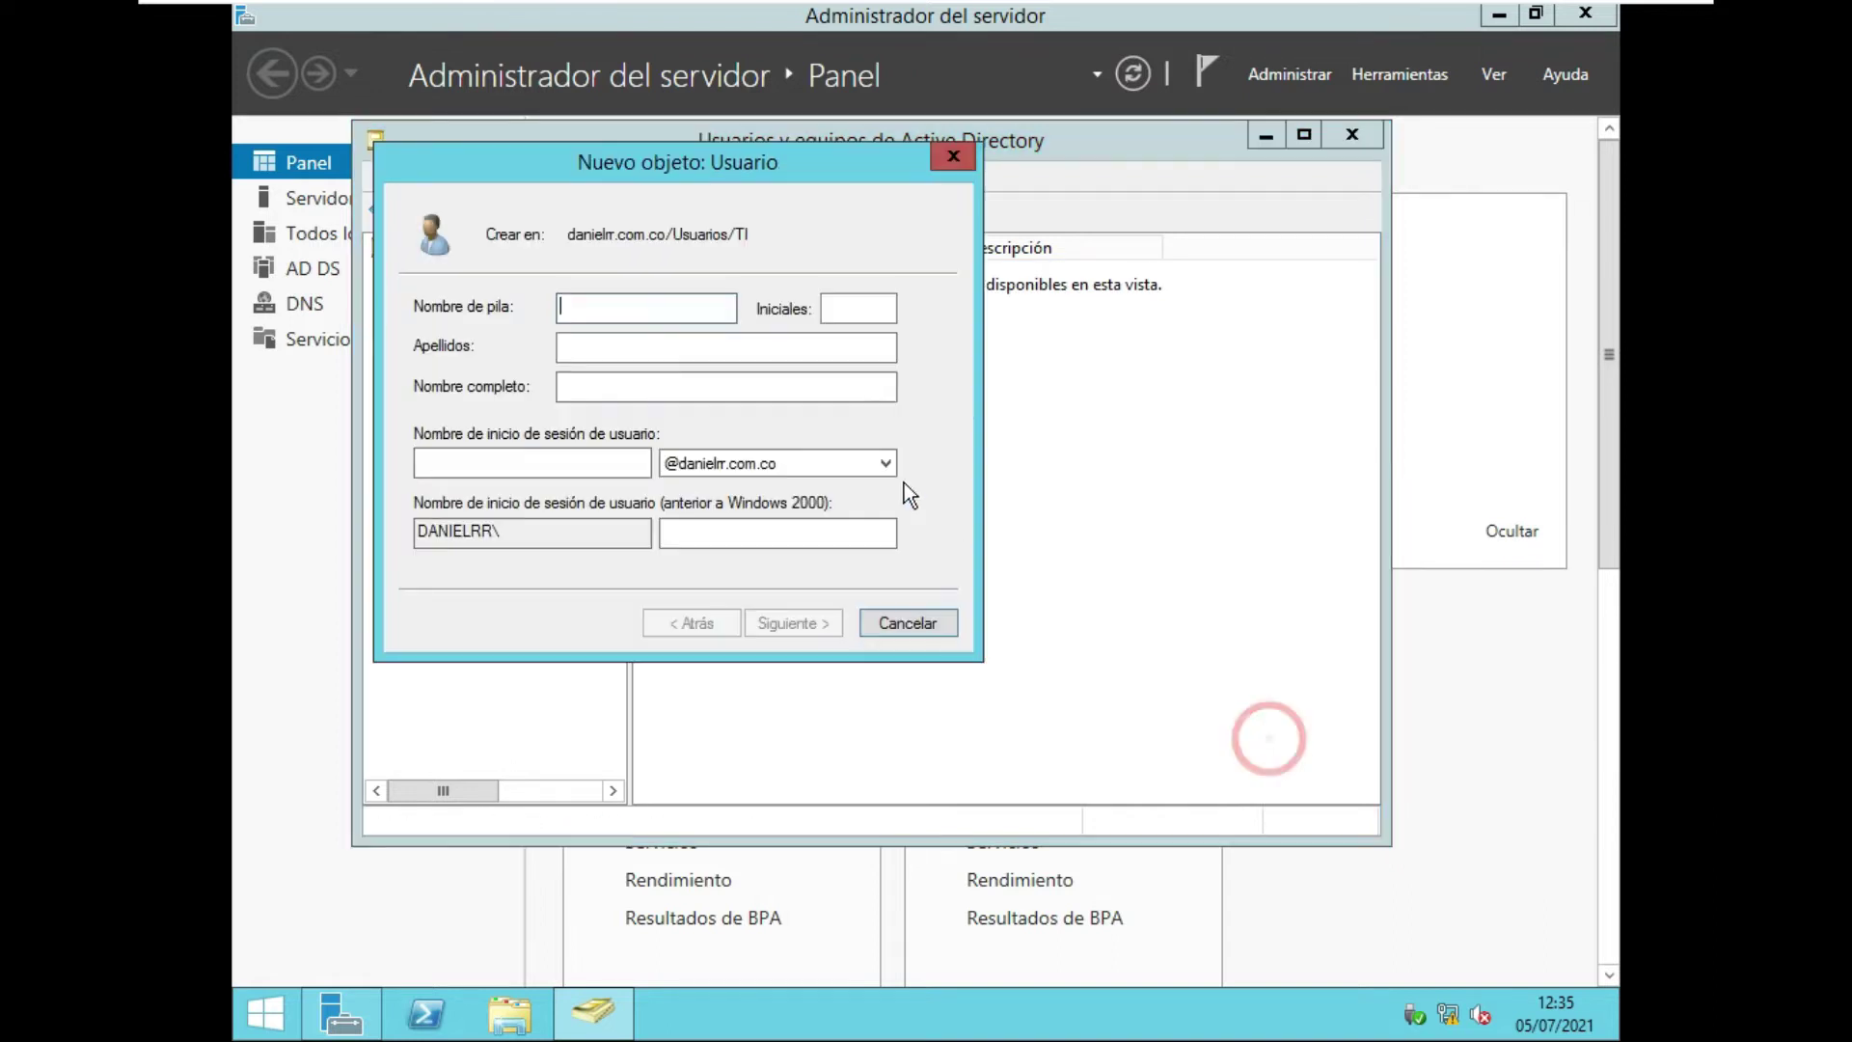
pyautogui.write('juan')
pyautogui.press('Tab')
pyautogui.click(726, 347)
pyautogui.write('perez')
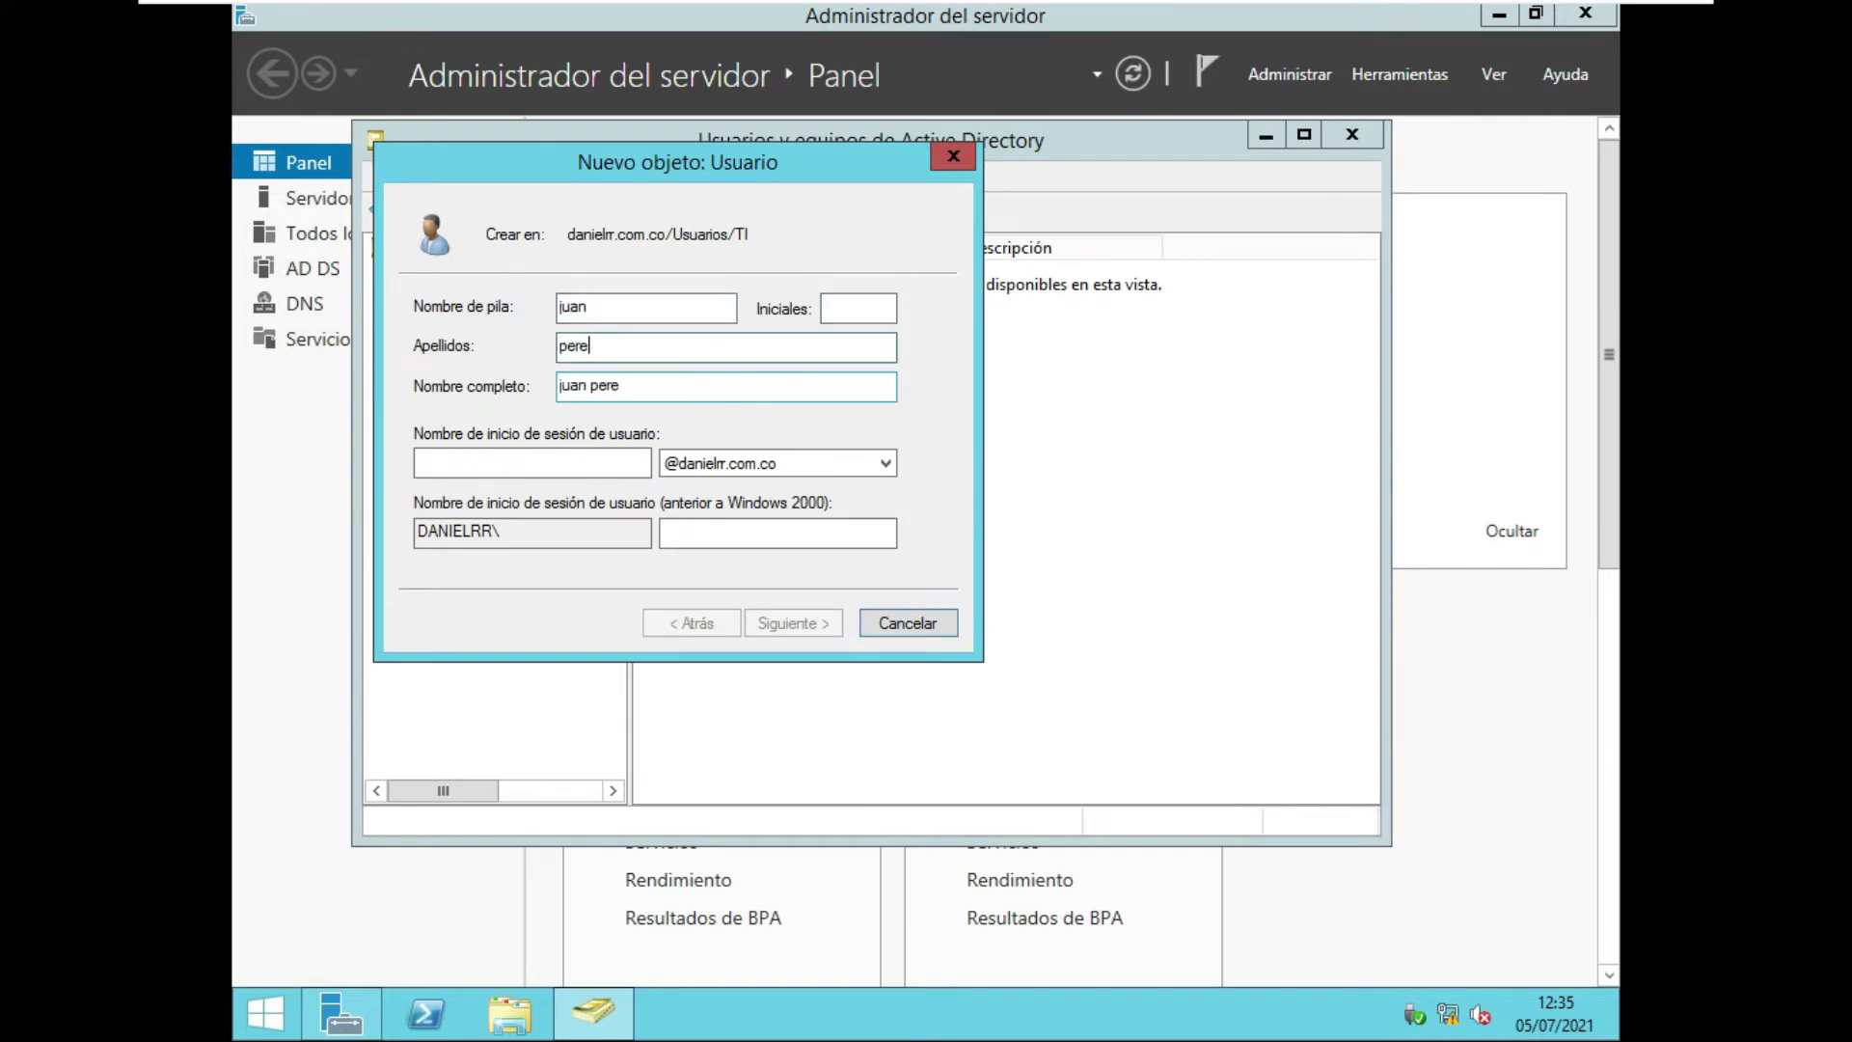
# Set the user logon name to 'juan.perez'.
pyautogui.click(622, 464)
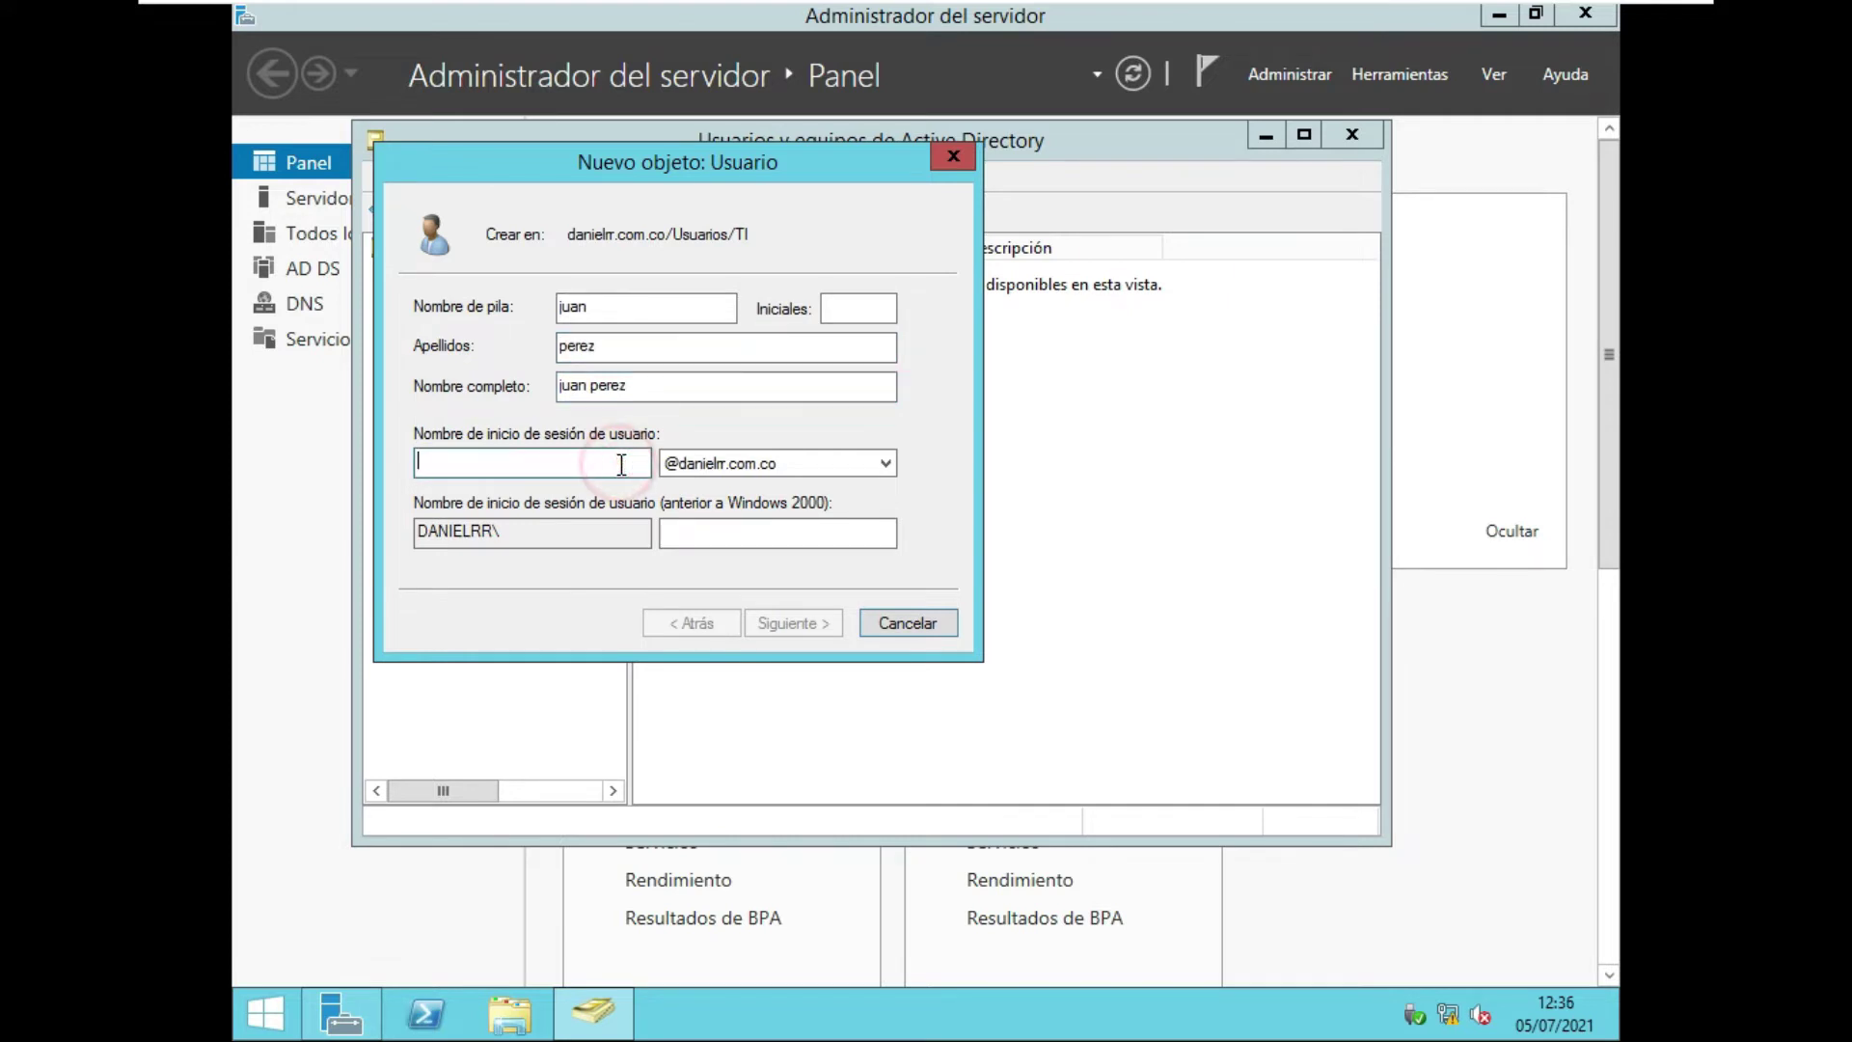
pyautogui.moveTo(641, 386); pyautogui.dragTo(537, 386)
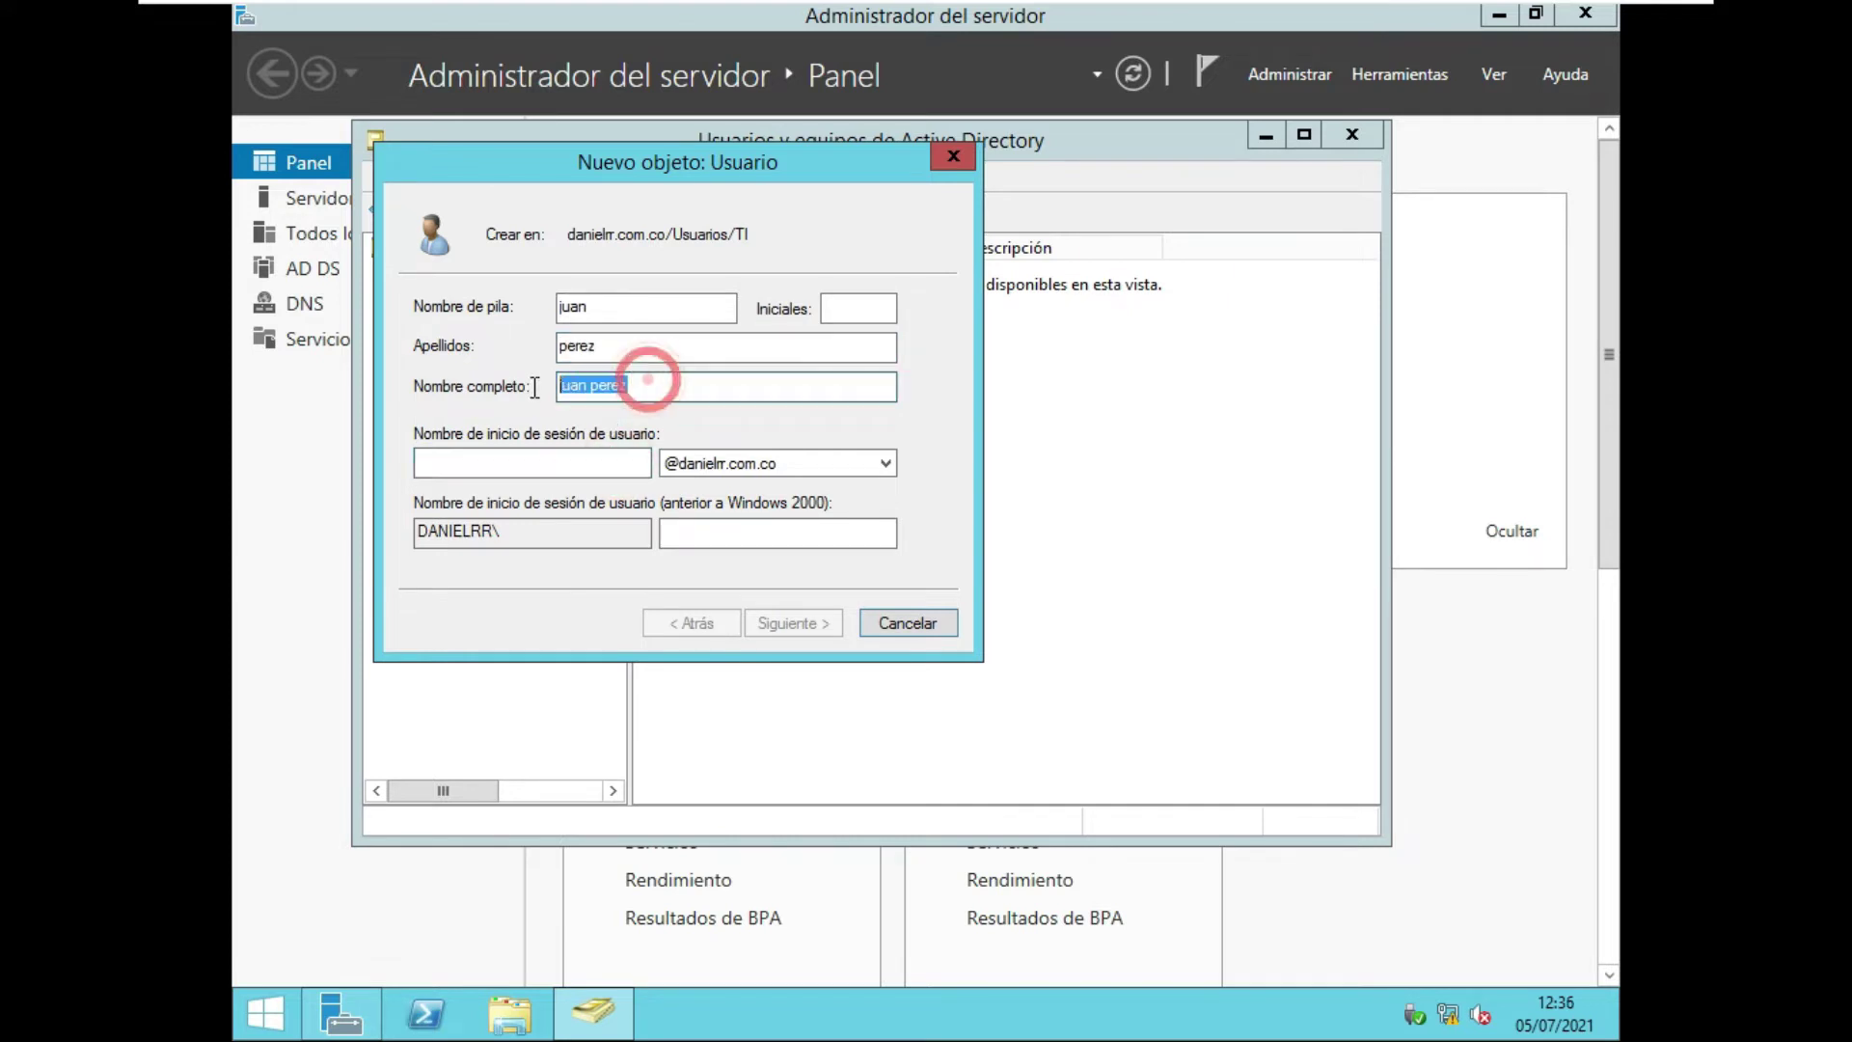
pyautogui.click(509, 465)
pyautogui.click(445, 462)
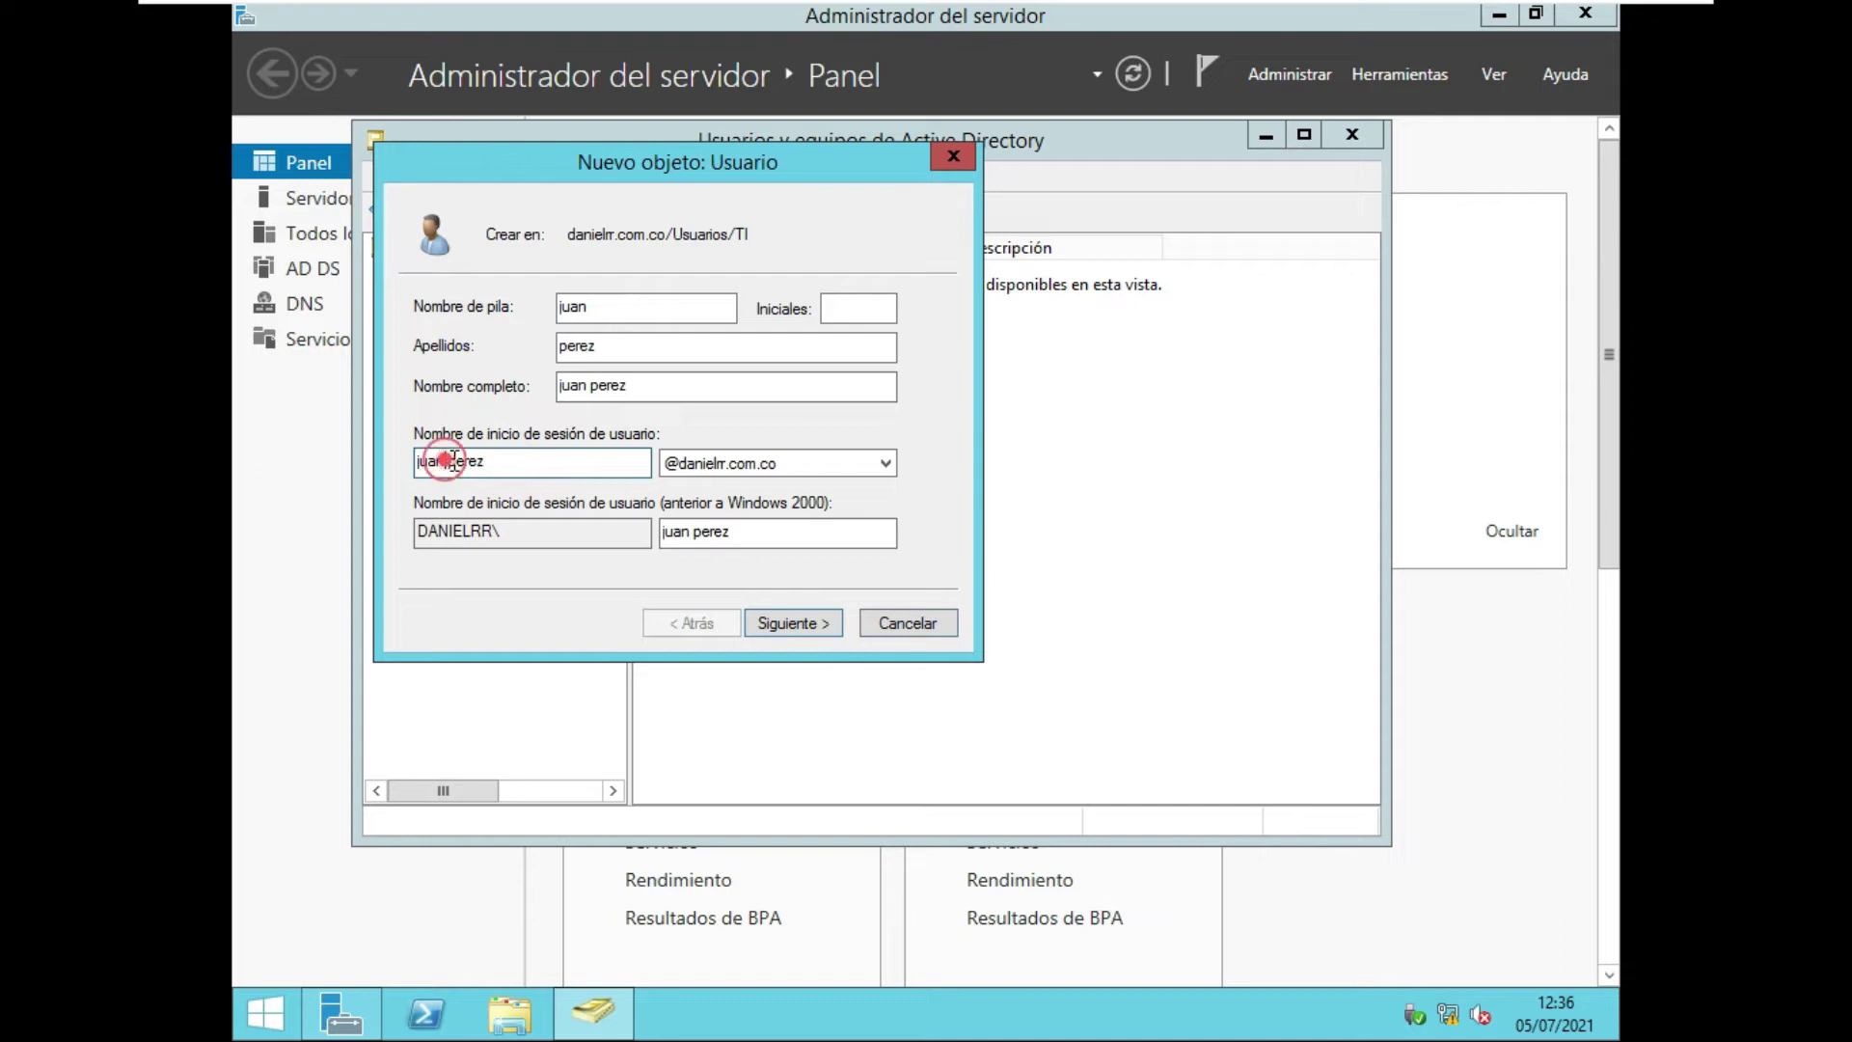
pyautogui.press('BackSpace')
pyautogui.write('.')
# Give juan.perez a confirmed password with no change at next logon, and finish the account.
pyautogui.click(784, 617)
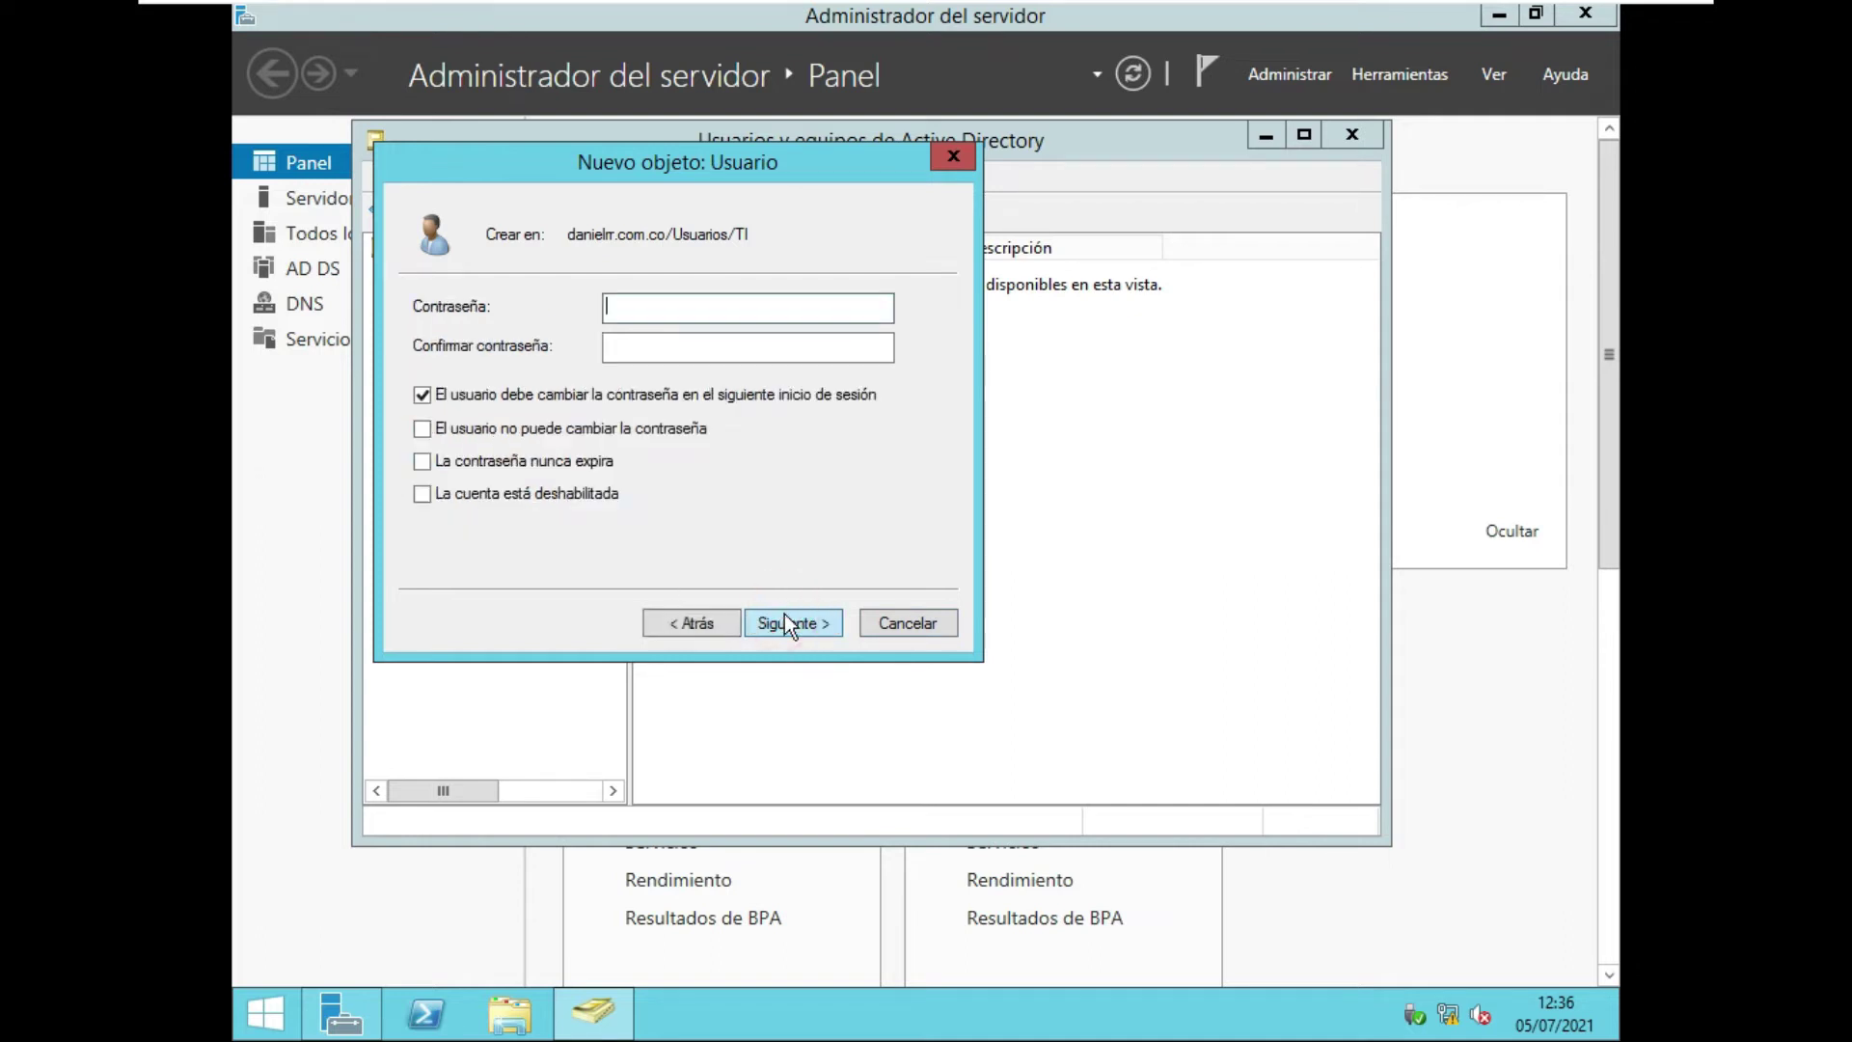
pyautogui.click(622, 395)
pyautogui.click(656, 310)
pyautogui.write('*********')
pyautogui.click(747, 347)
pyautogui.write('********')
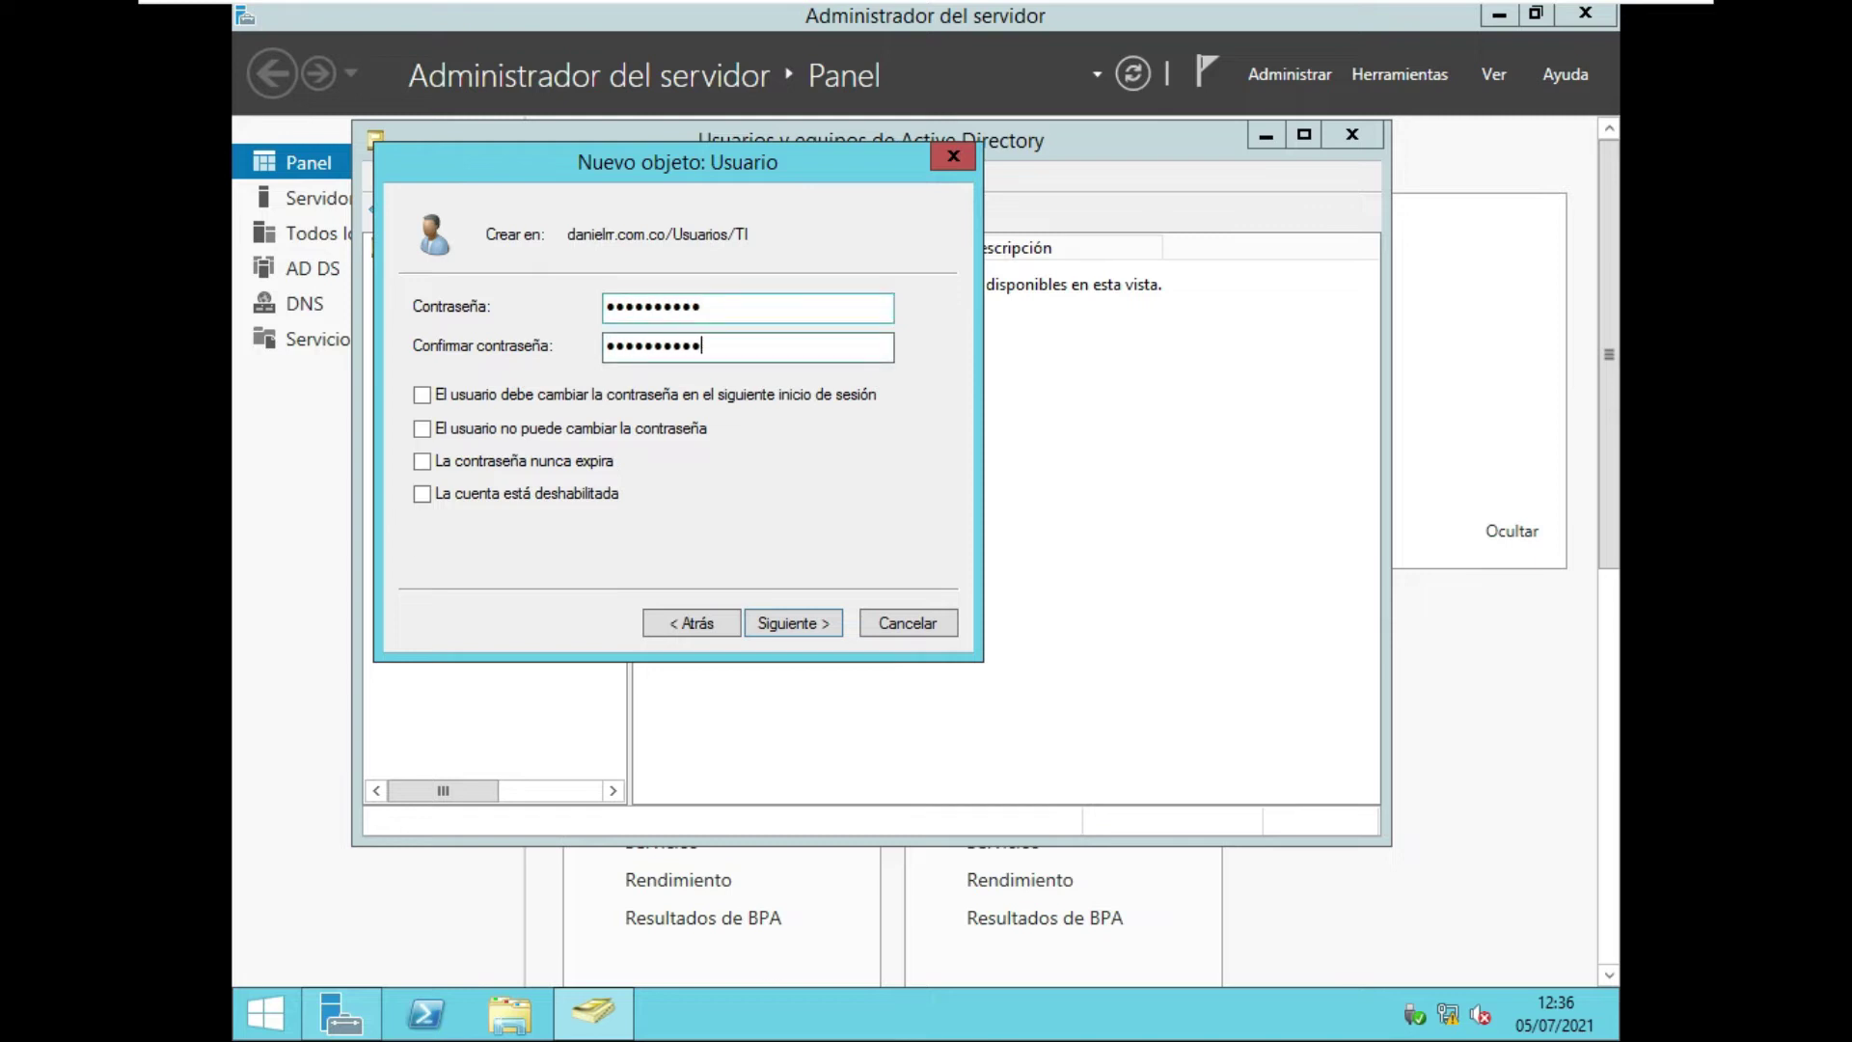
pyautogui.click(793, 618)
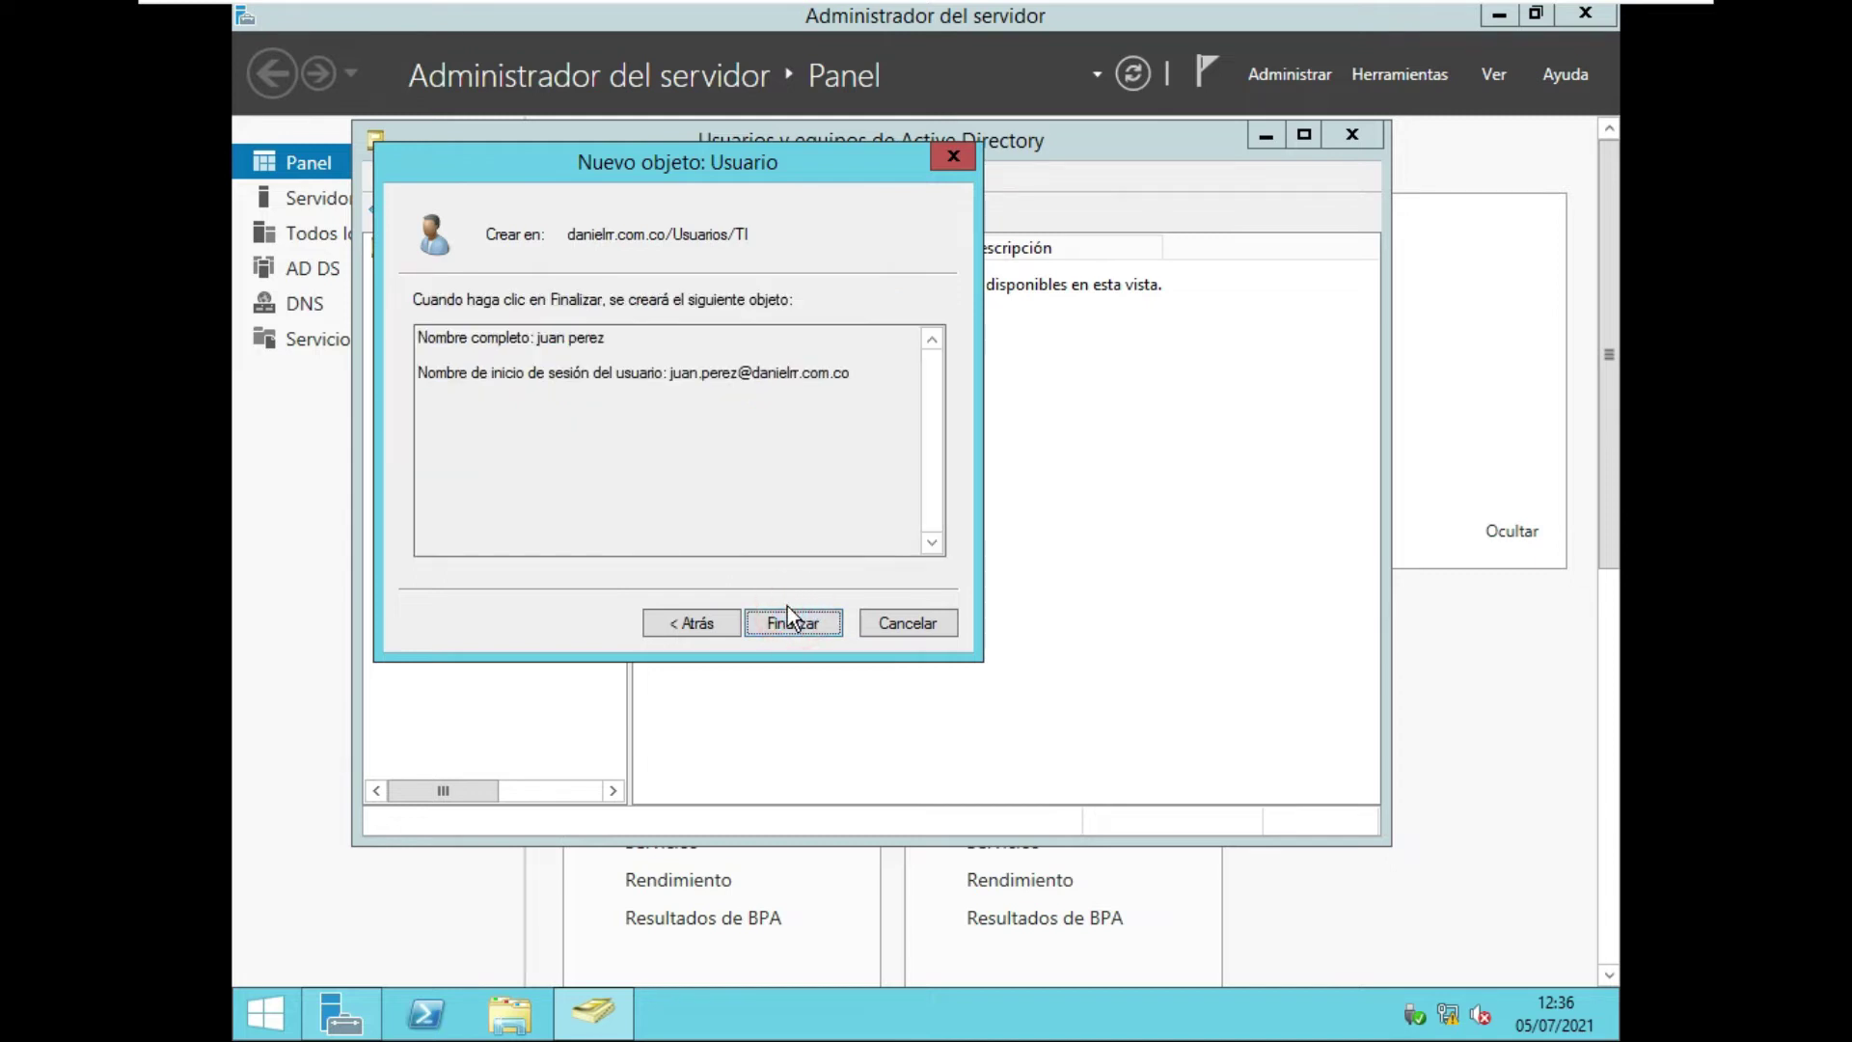
pyautogui.click(781, 621)
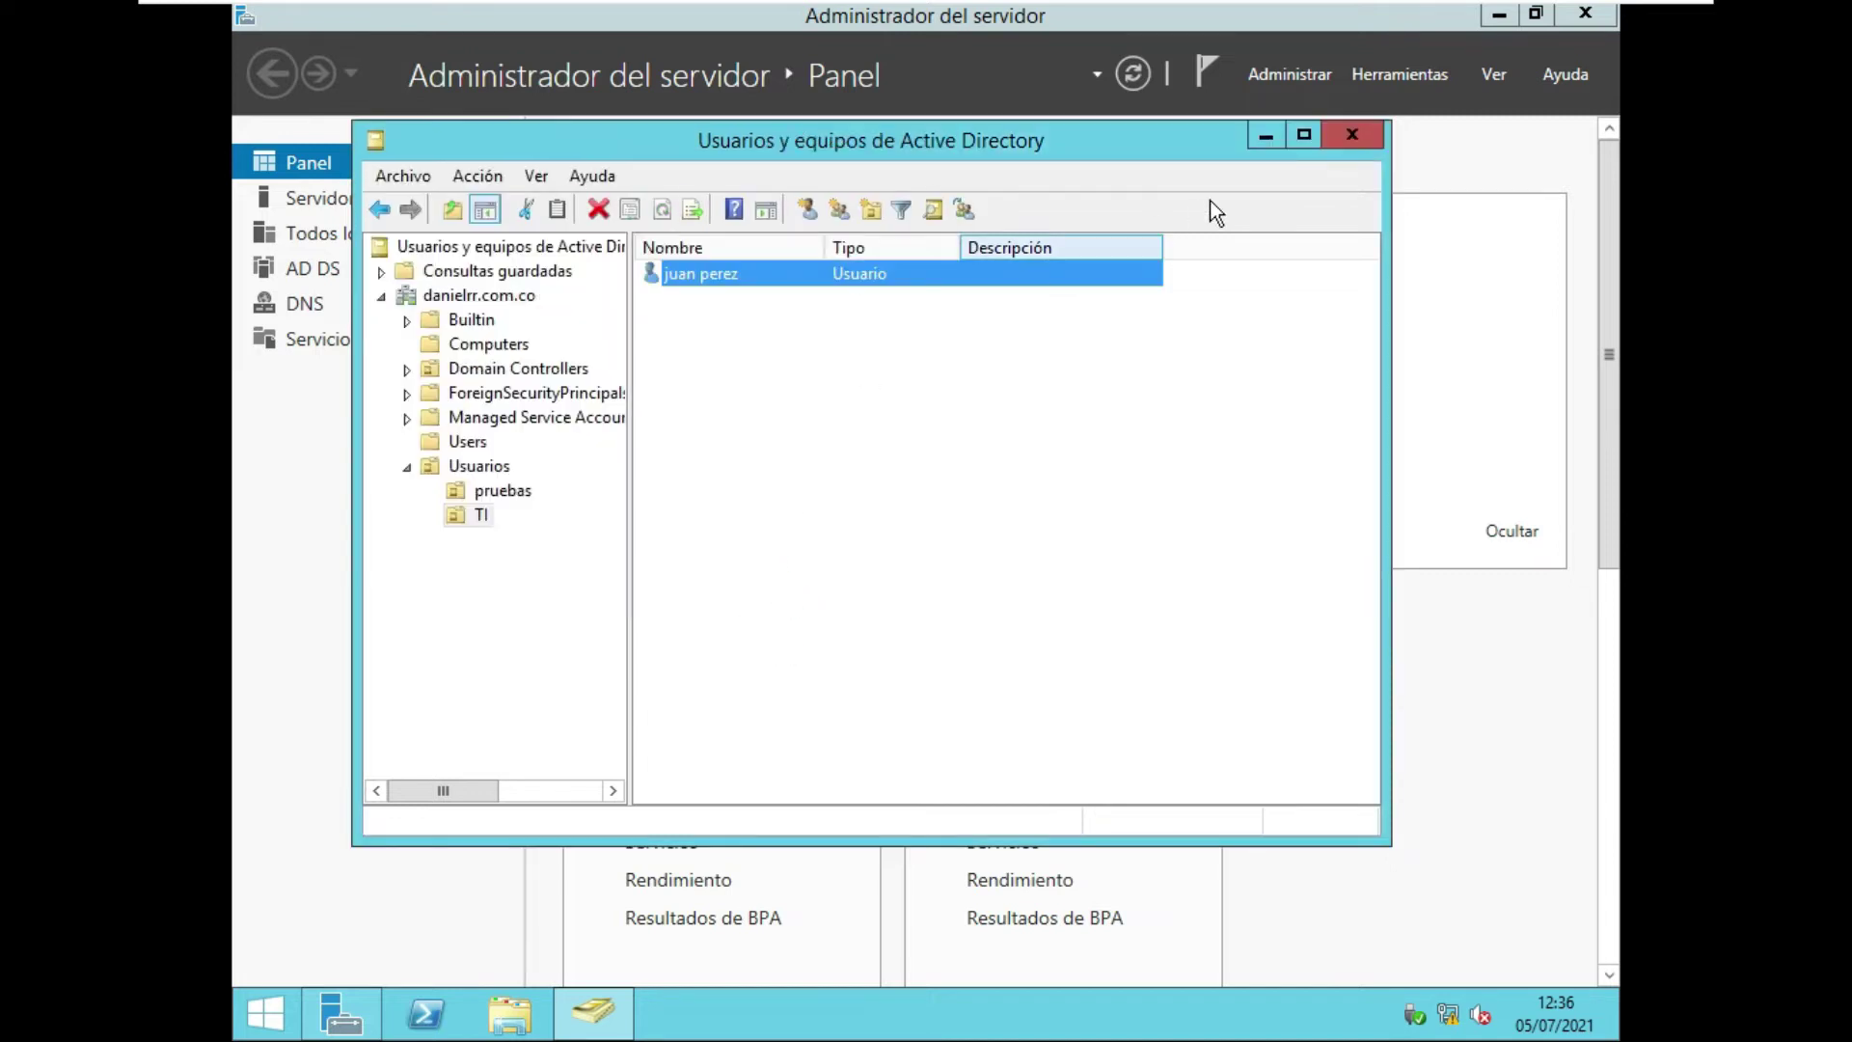
# Check the user account in pruebas, then minimize the directory console.
pyautogui.click(509, 489)
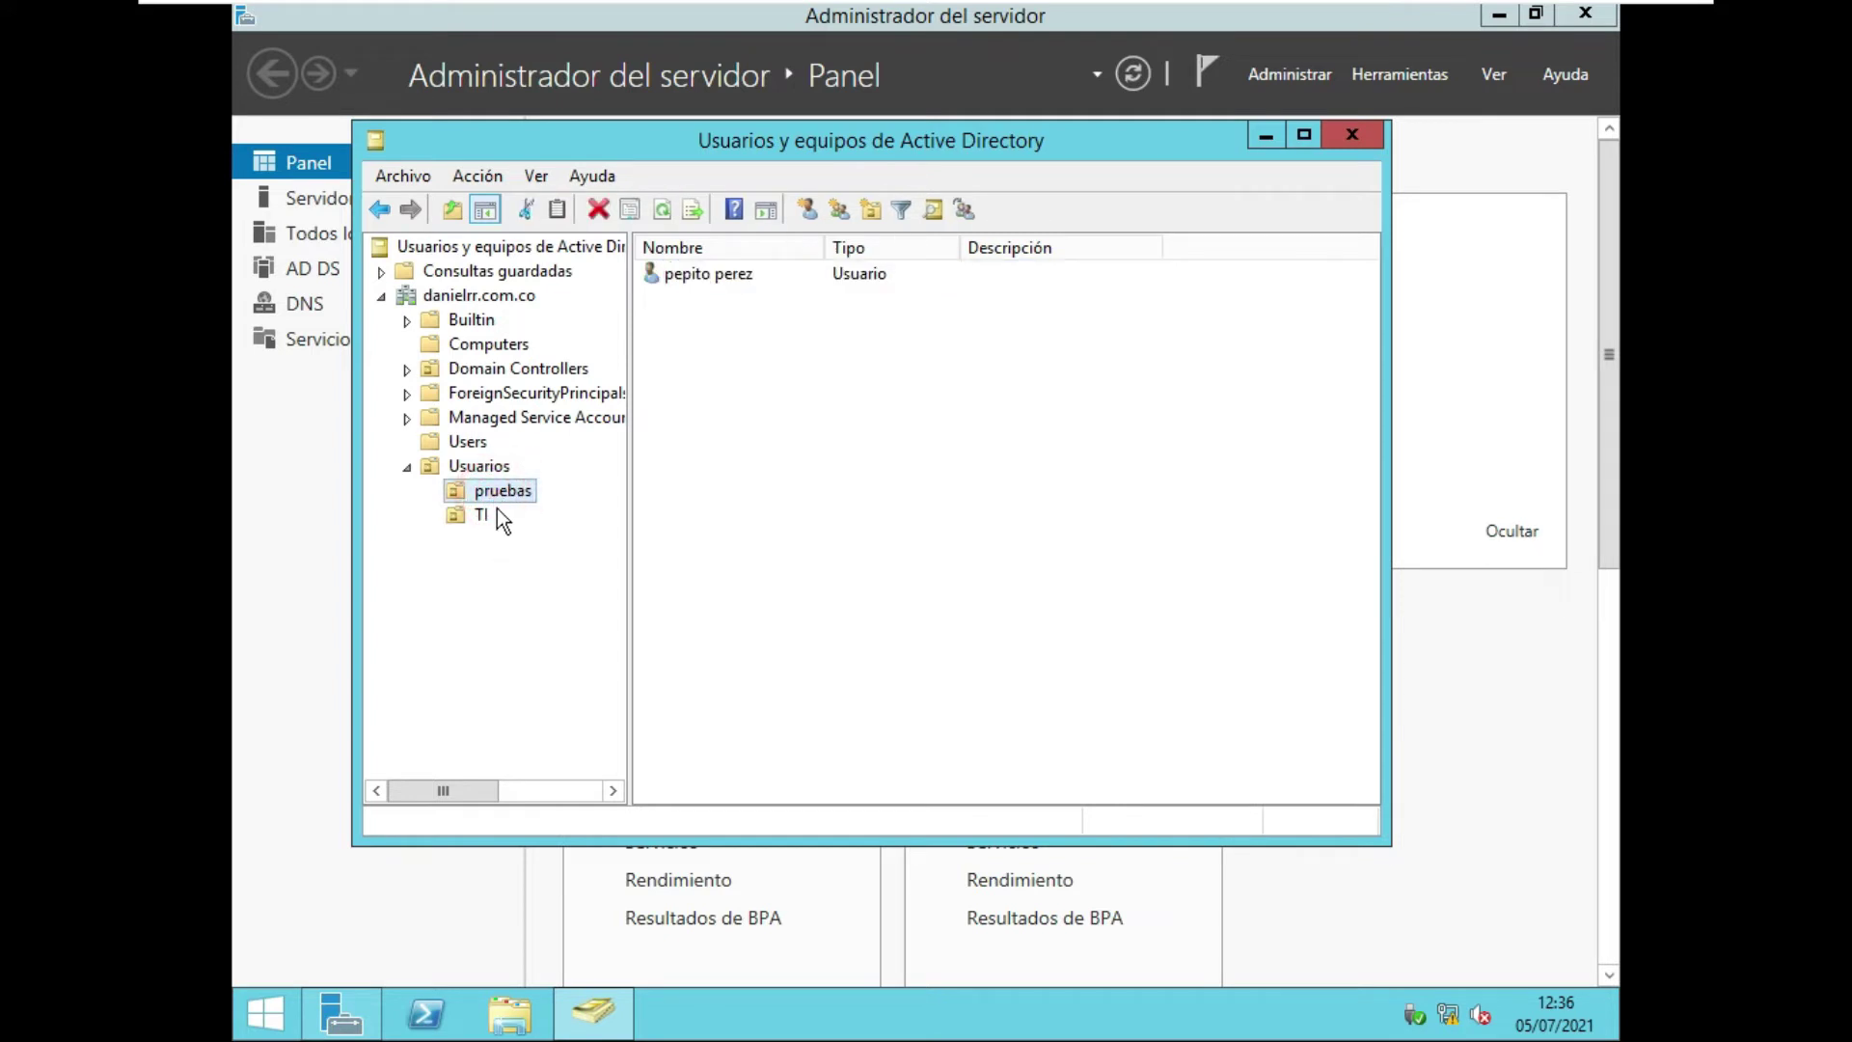
pyautogui.click(690, 275)
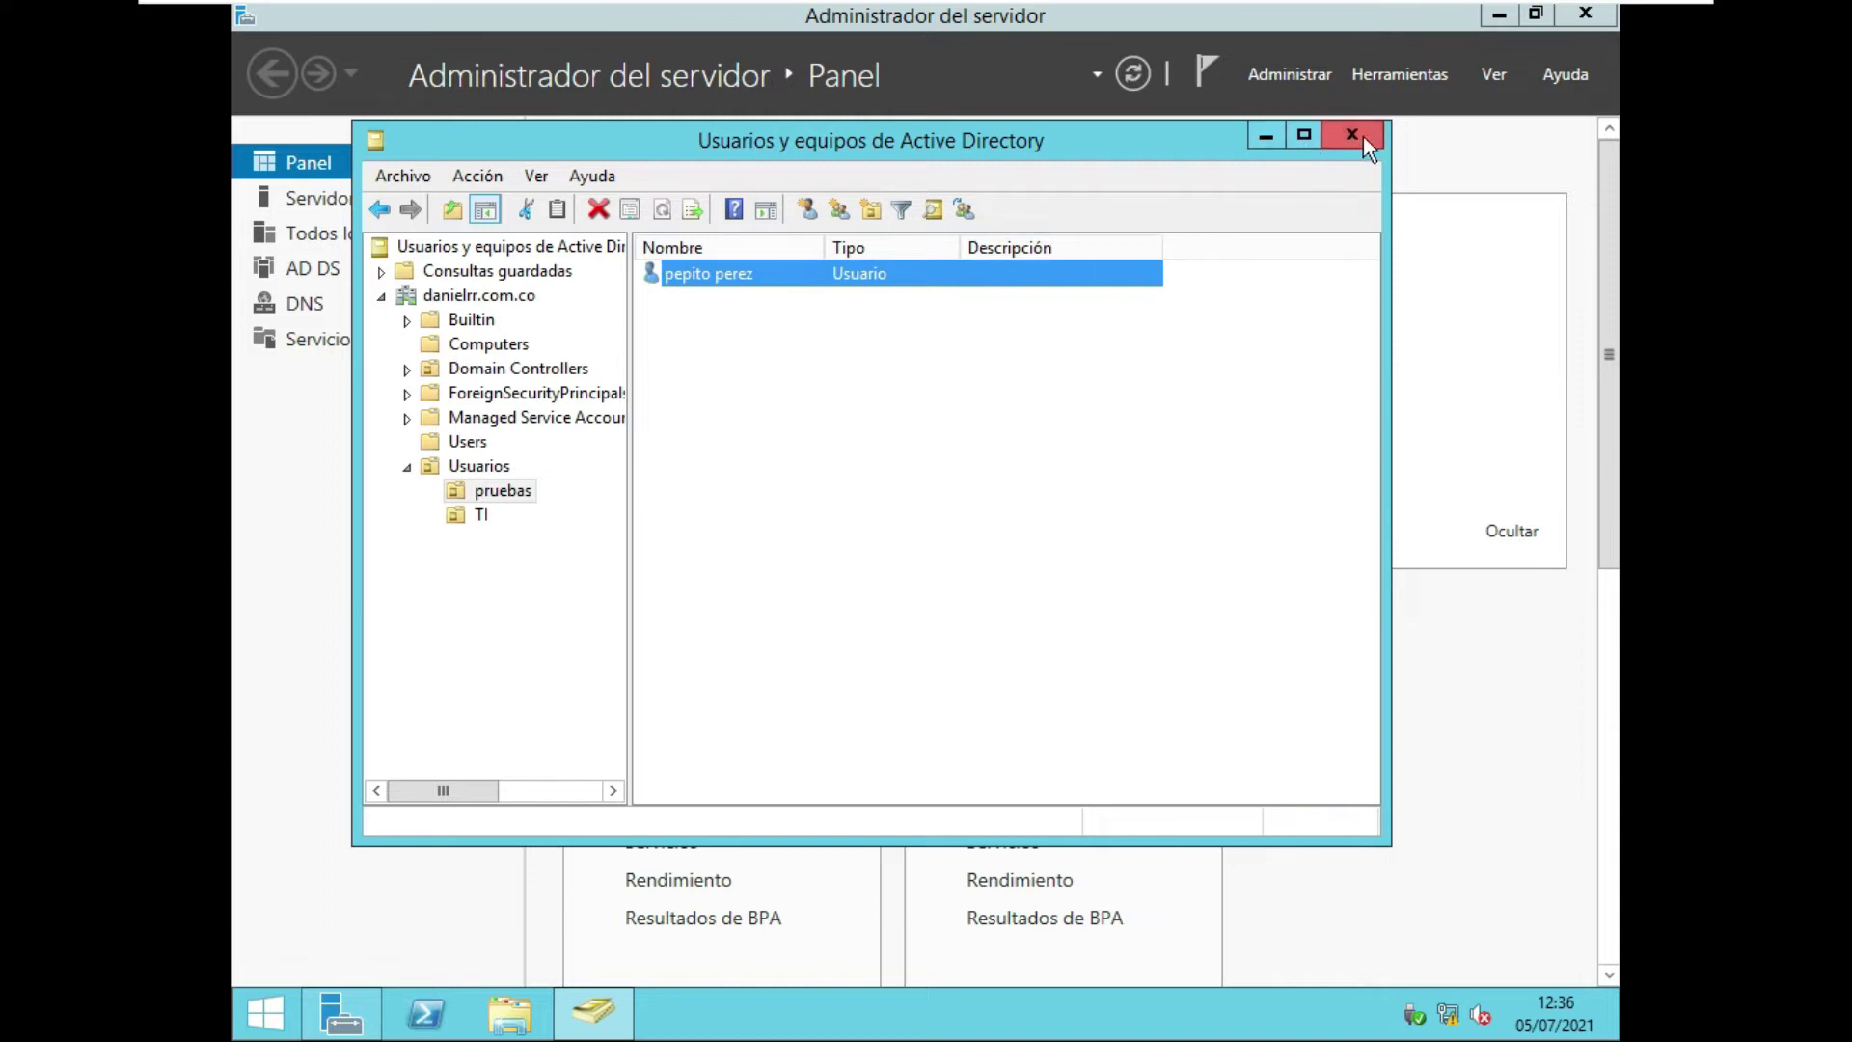
pyautogui.click(1275, 135)
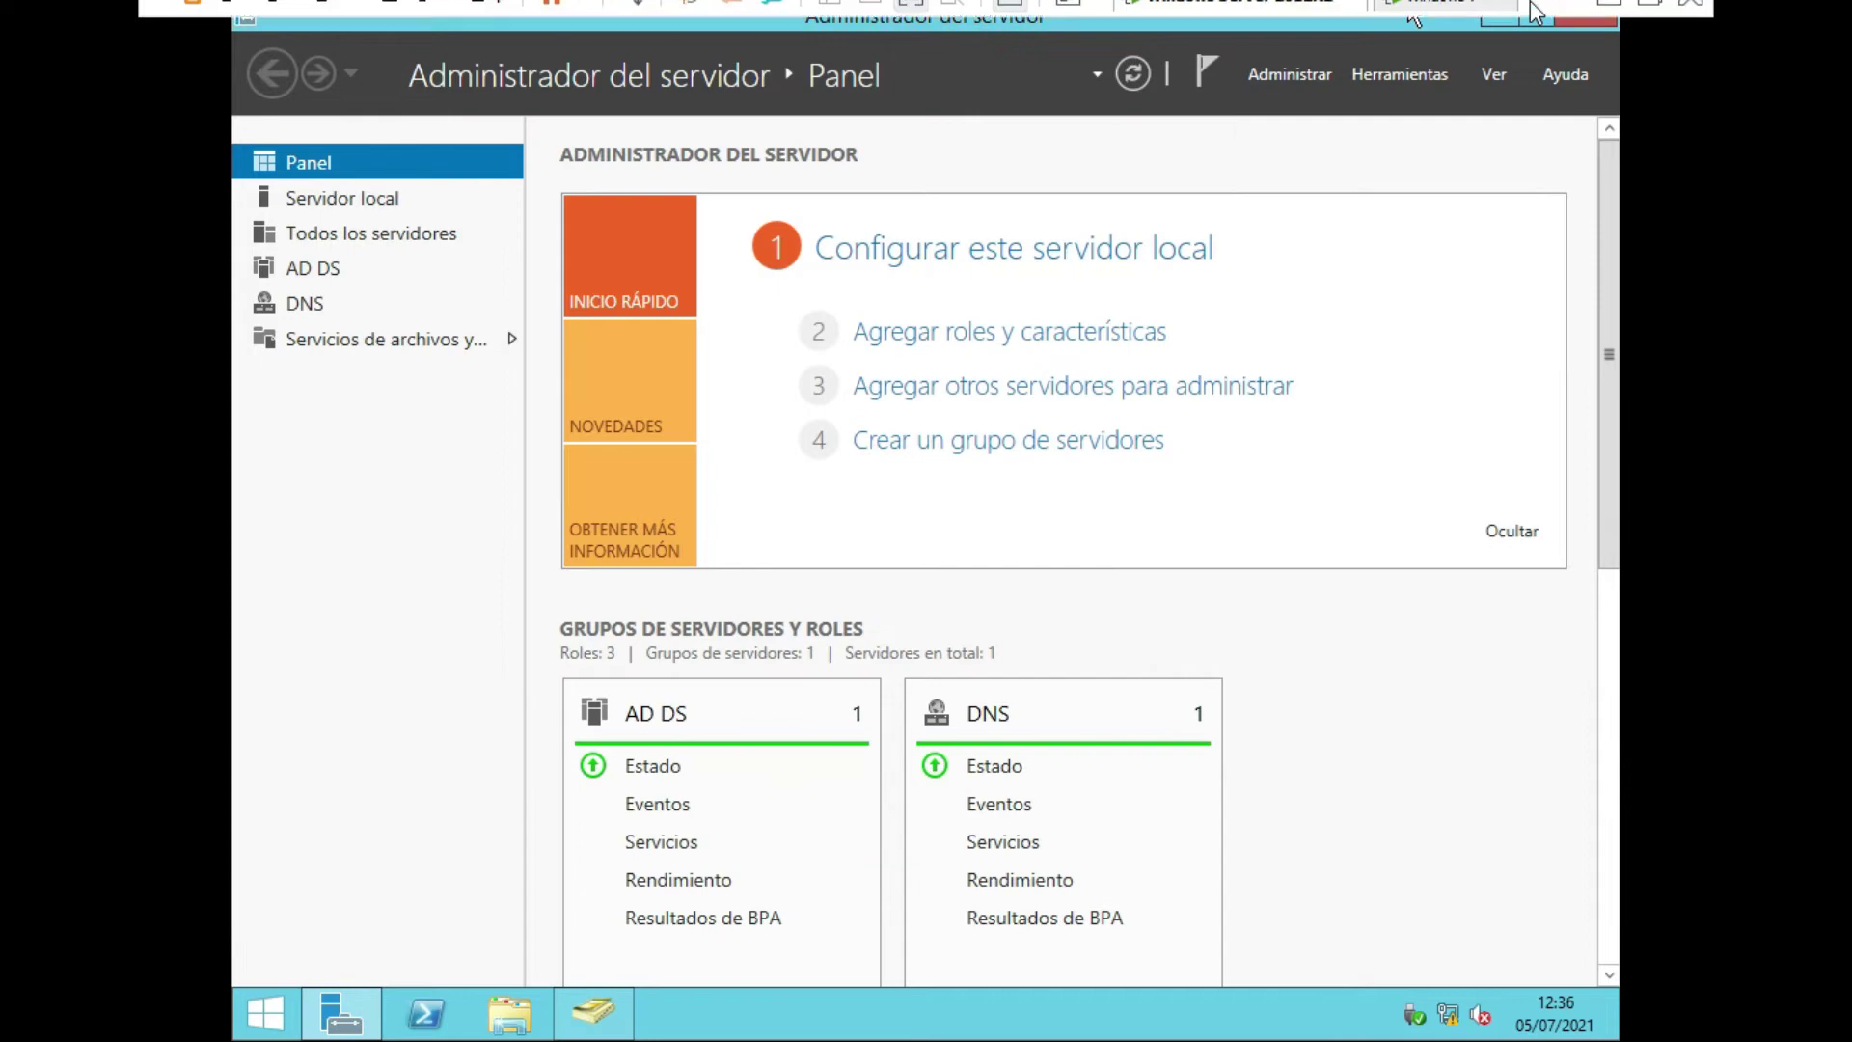
# On the Windows 7 machine, open the computer name settings and choose domain membership.
pyautogui.click(1426, 21)
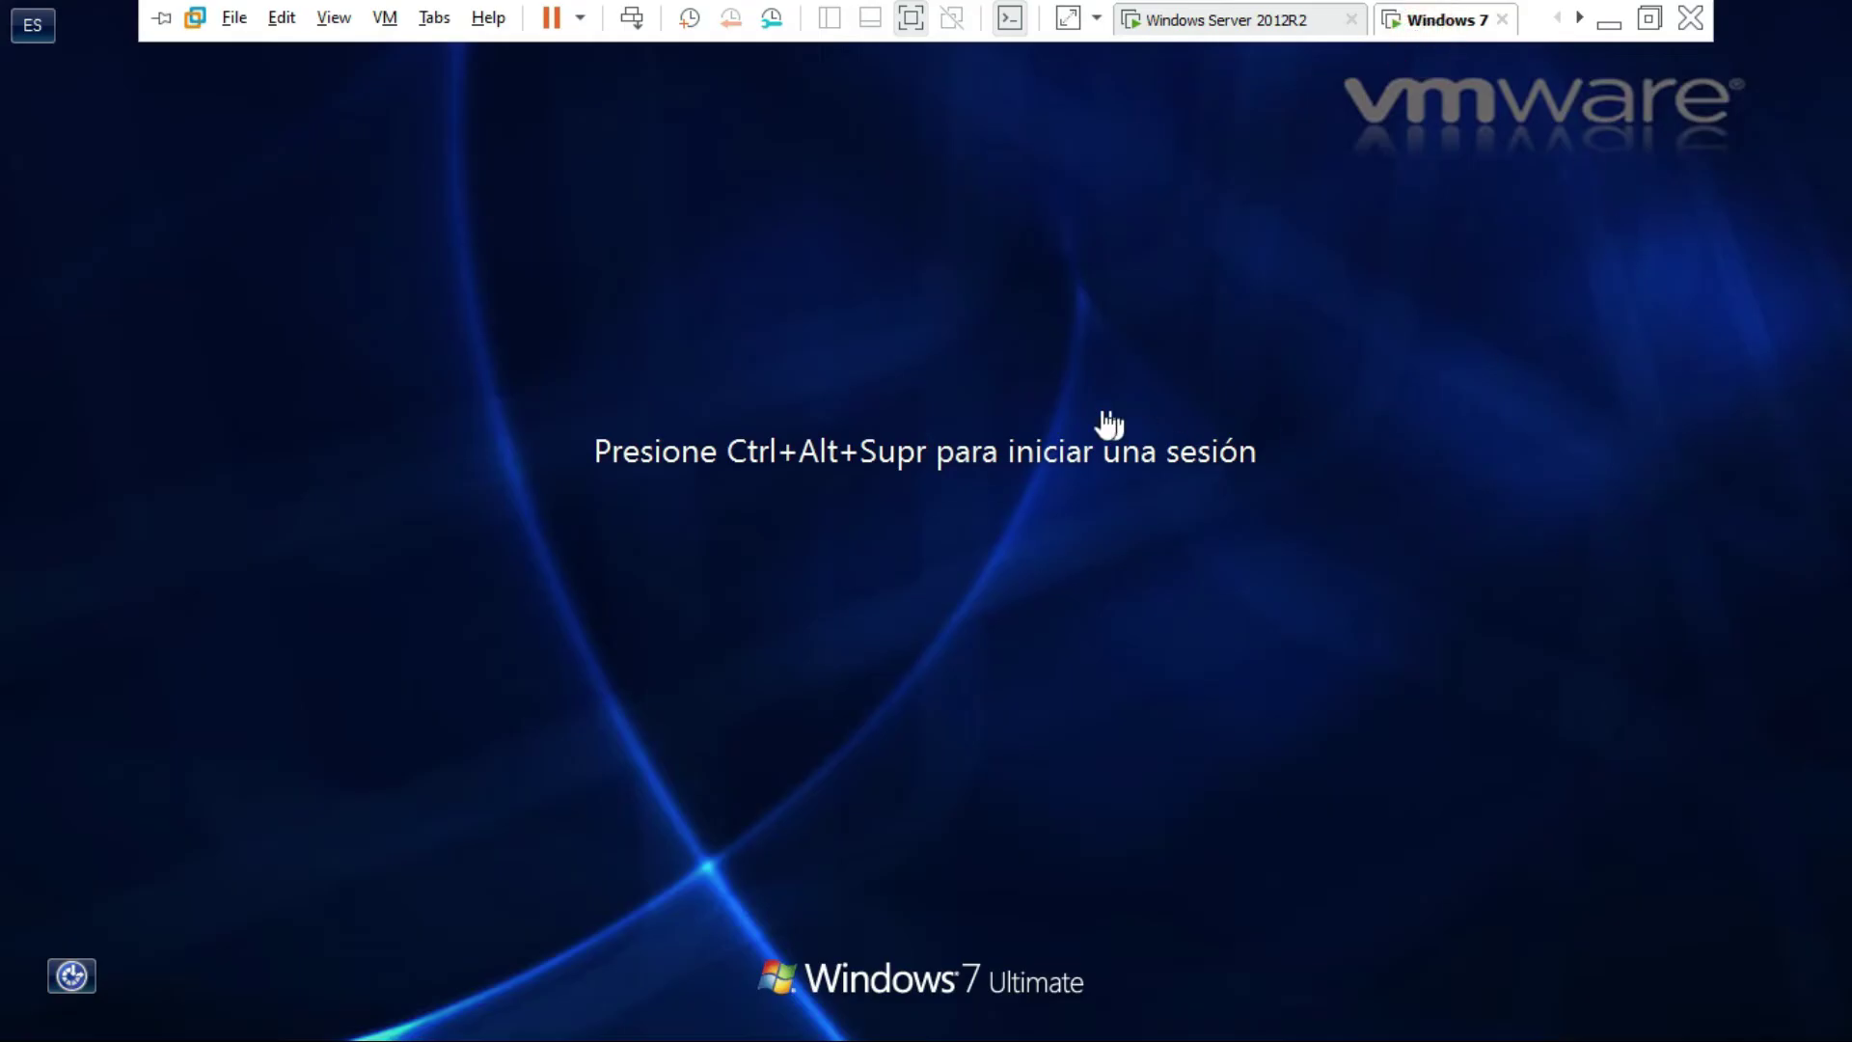
pyautogui.click(646, 582)
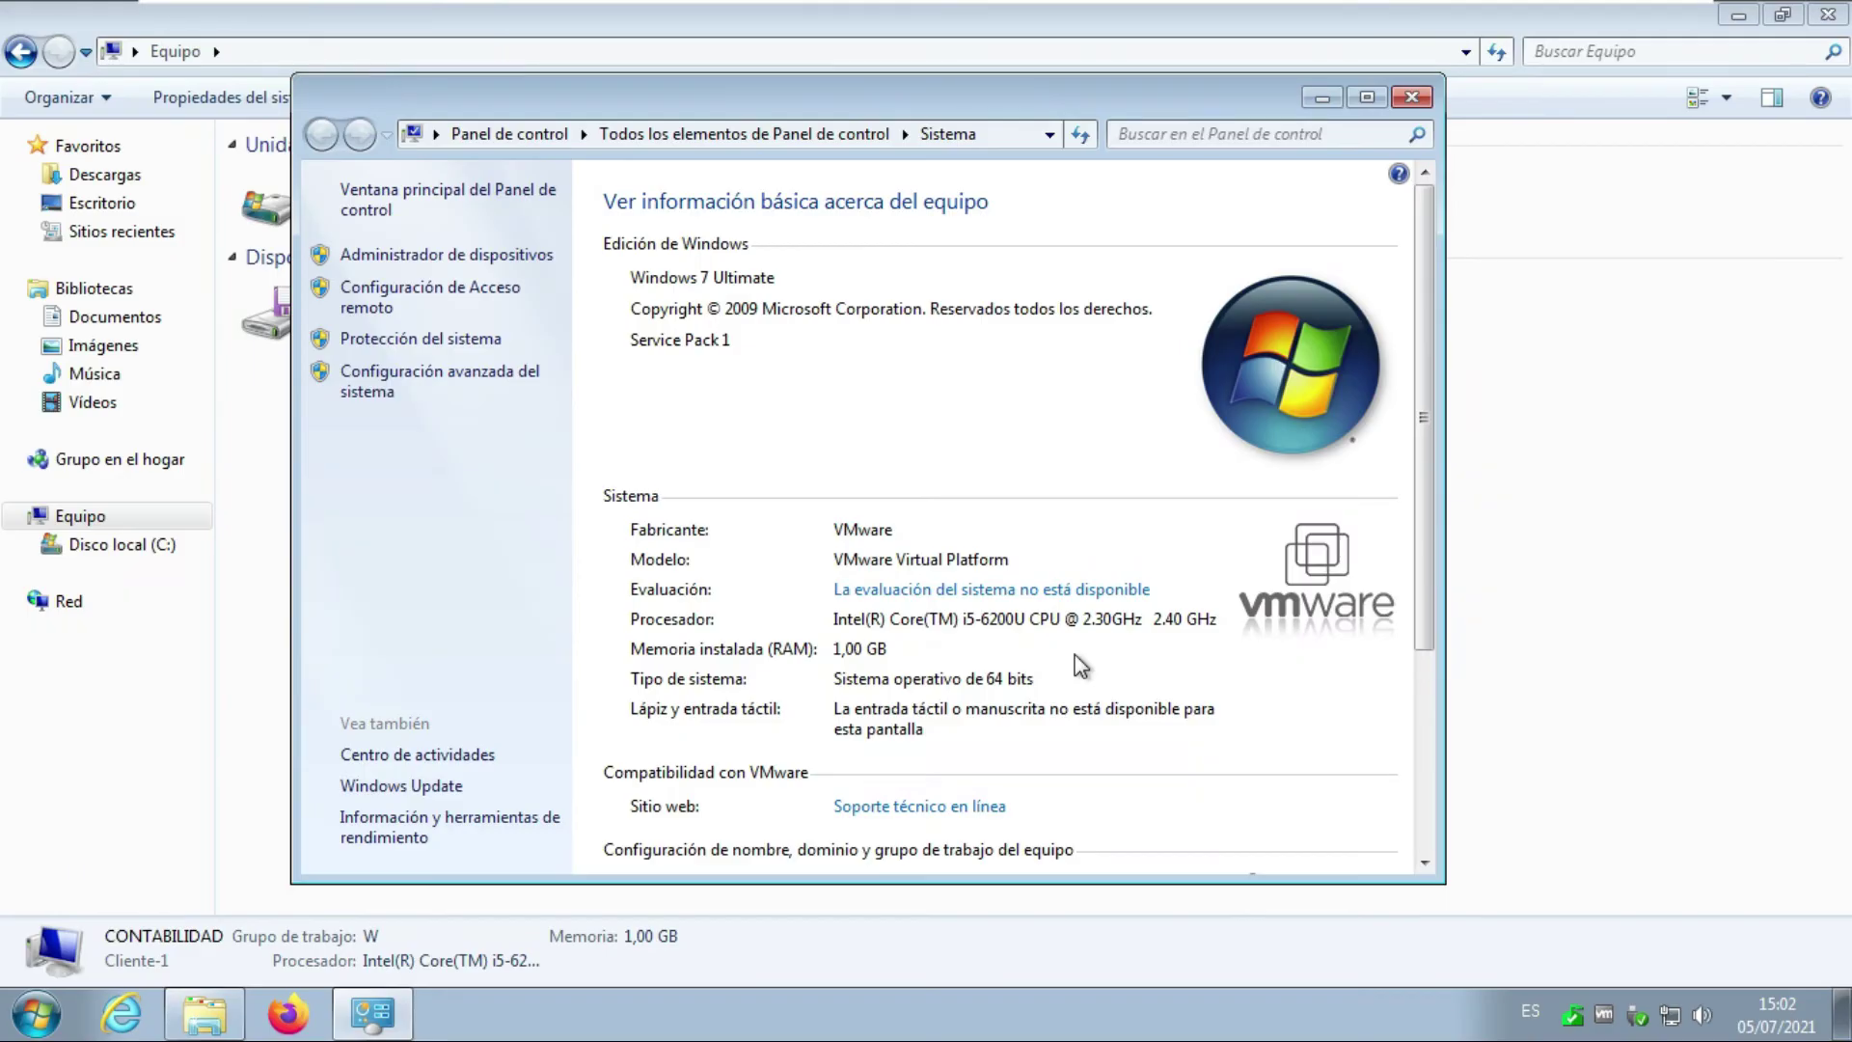
pyautogui.scroll(-5, 1074, 654)
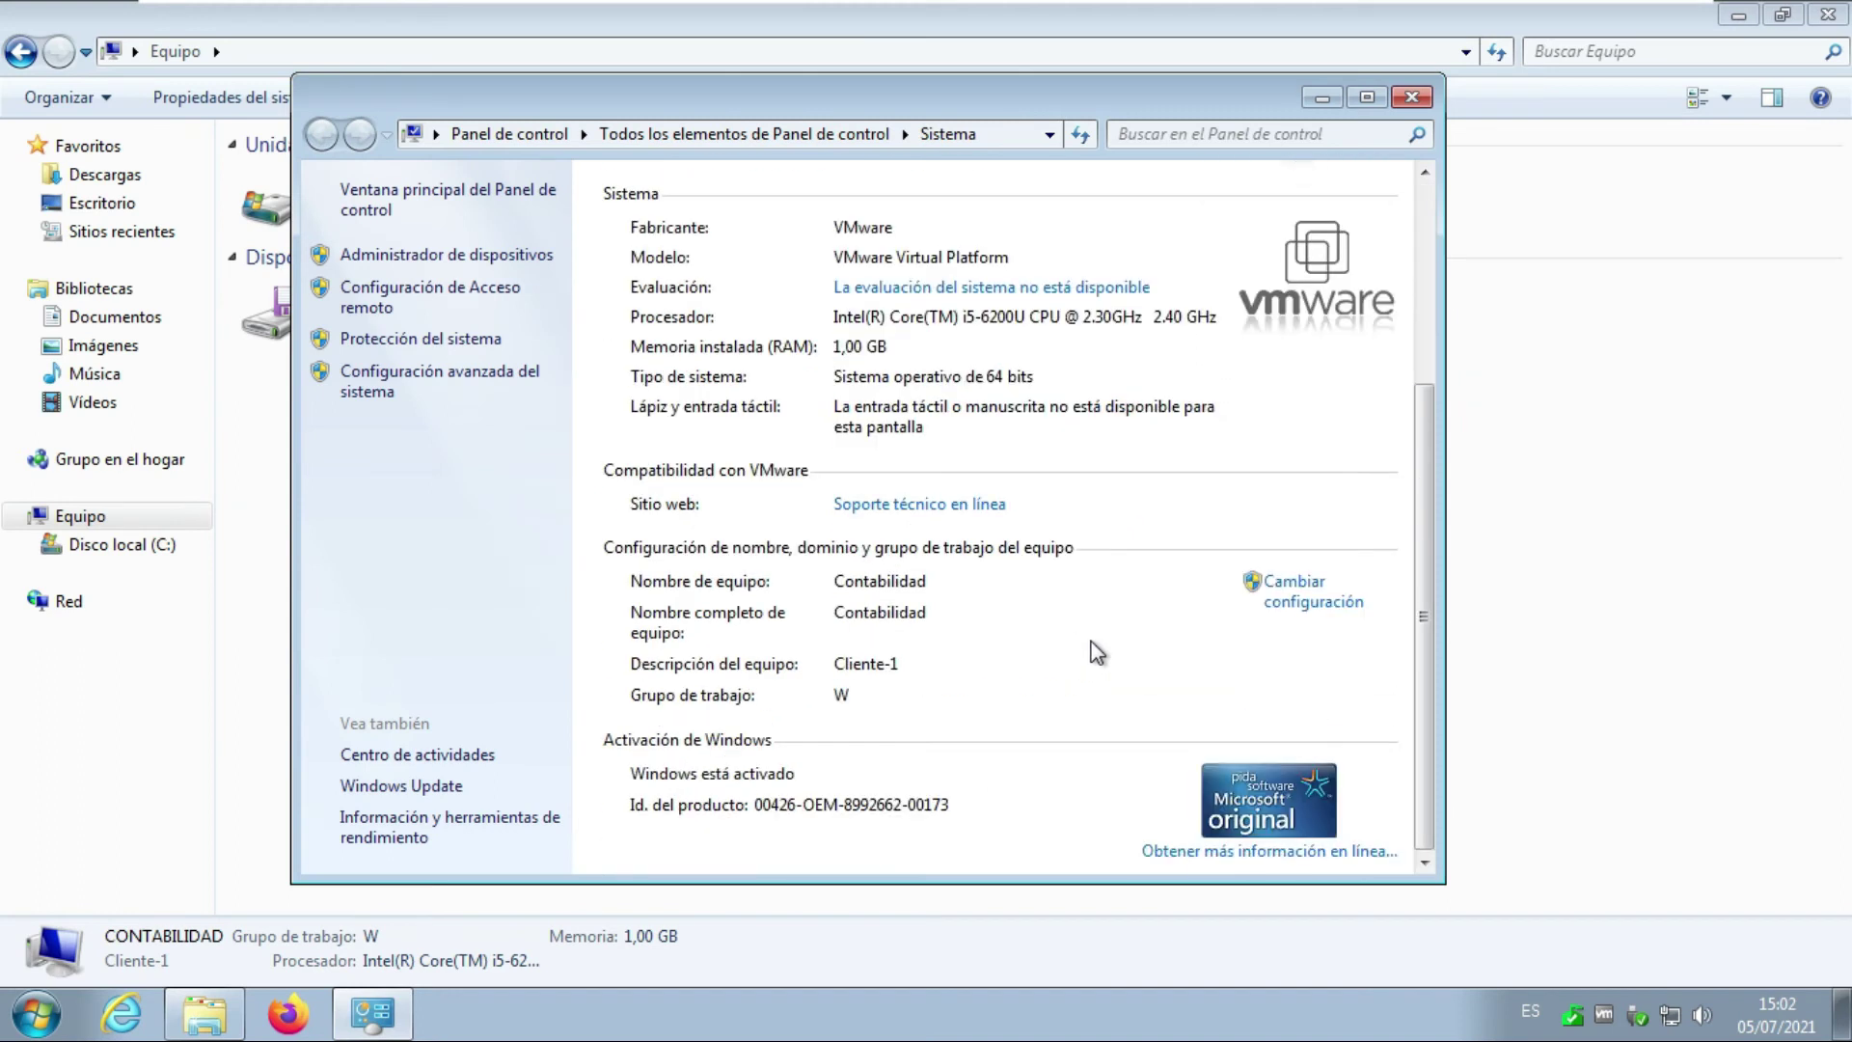
pyautogui.click(1305, 593)
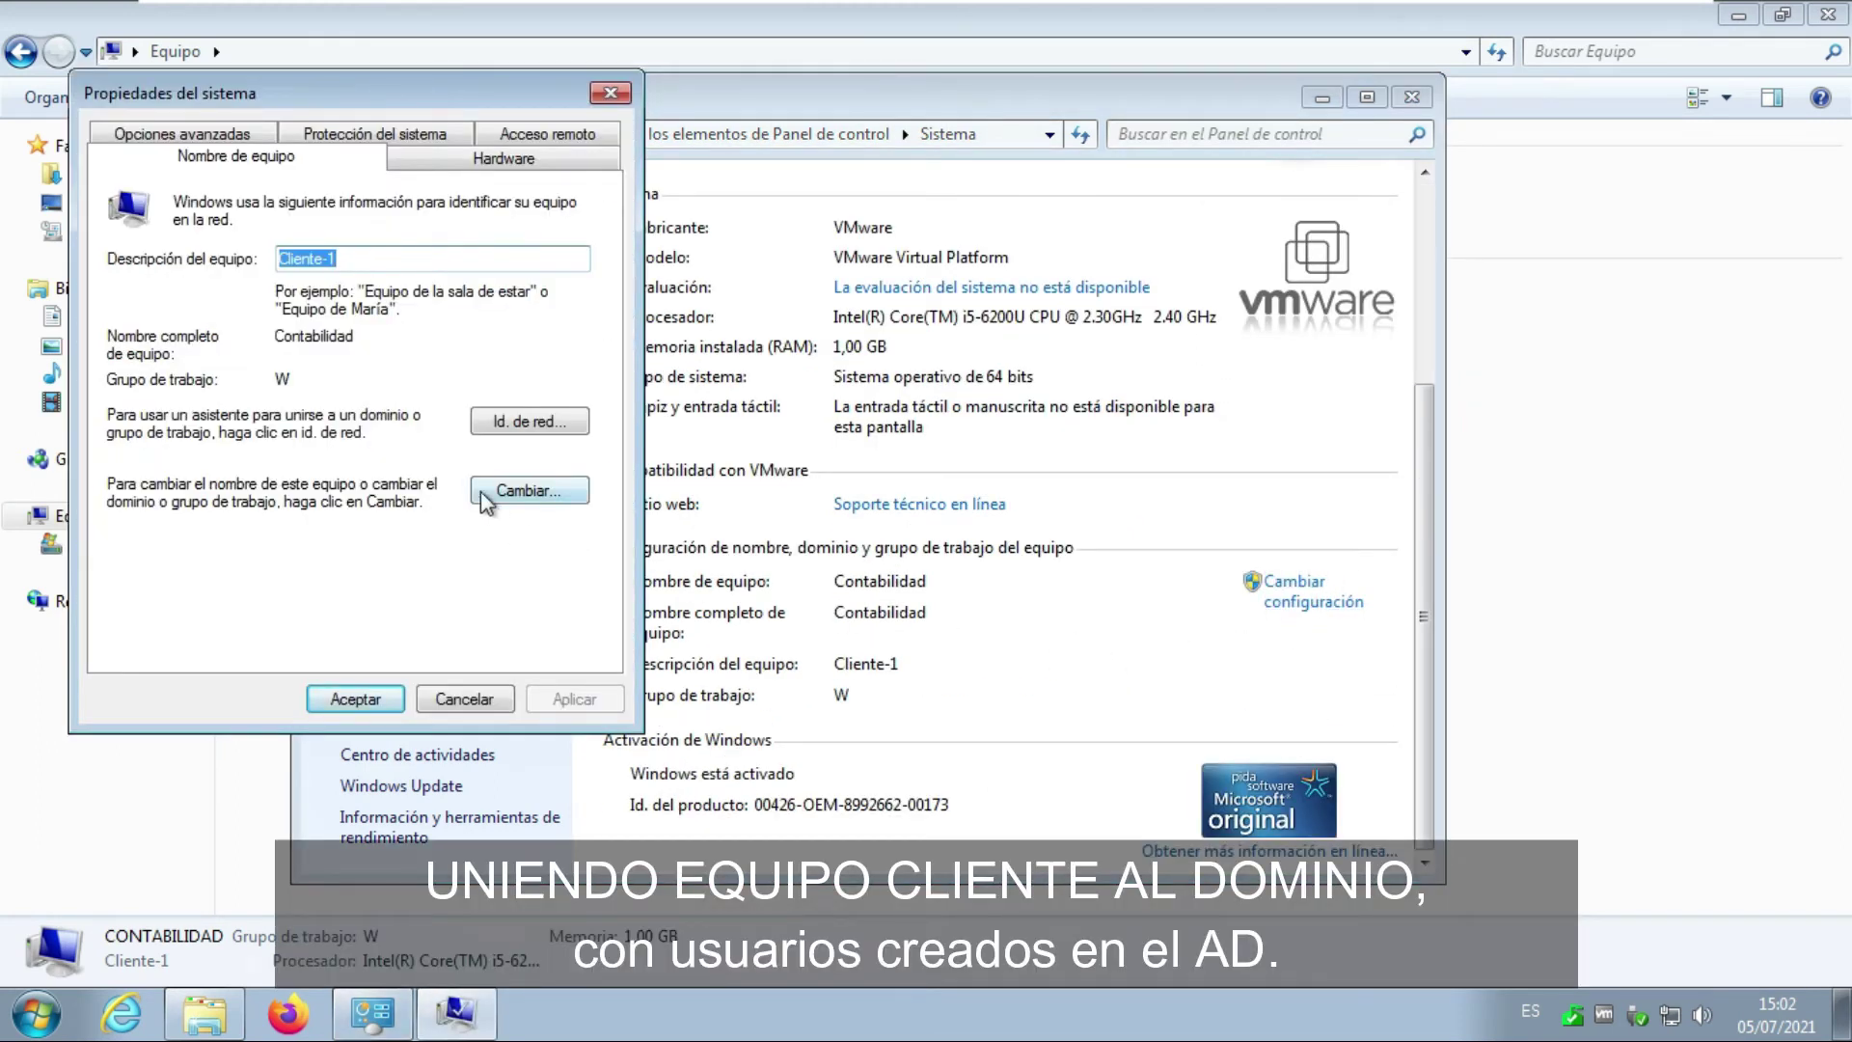
pyautogui.click(535, 496)
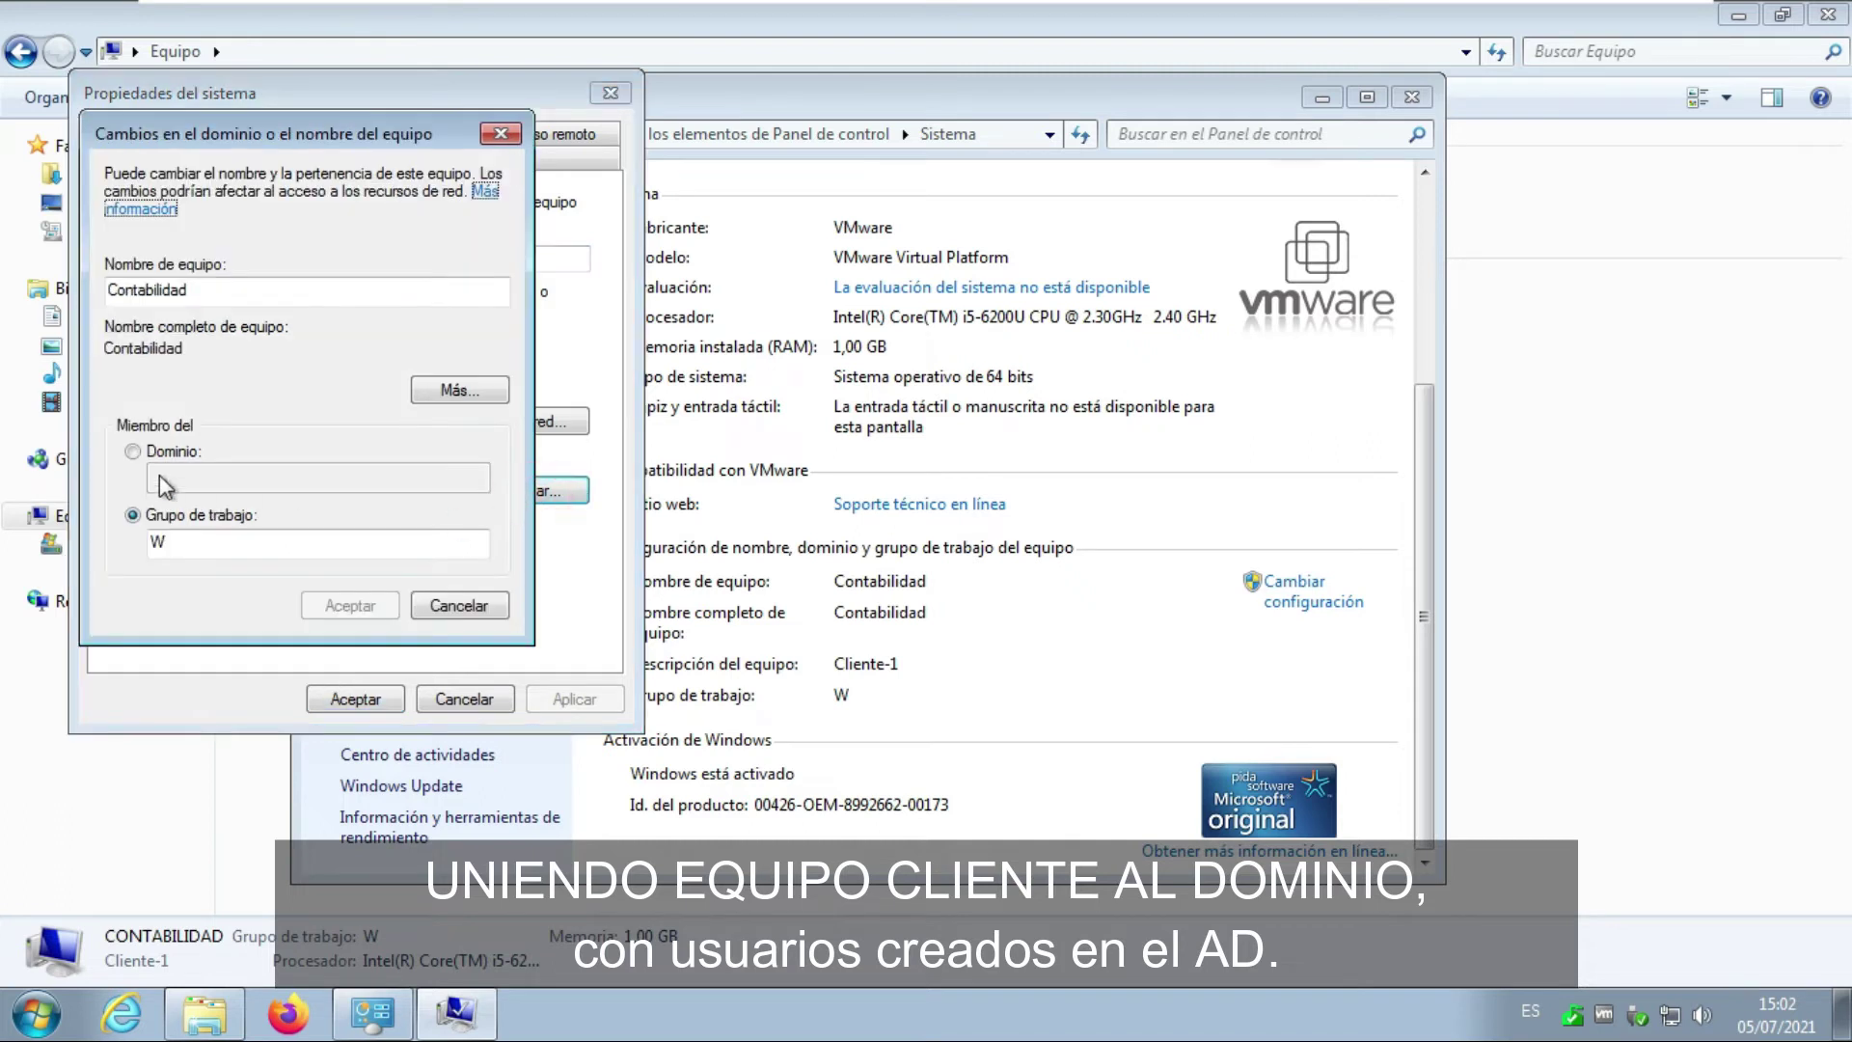
pyautogui.click(172, 450)
pyautogui.click(181, 478)
# Enter a name with a space plus the danielrr.com.co domain; it is rejected for invalid characters.
pyautogui.doubleClick(207, 290)
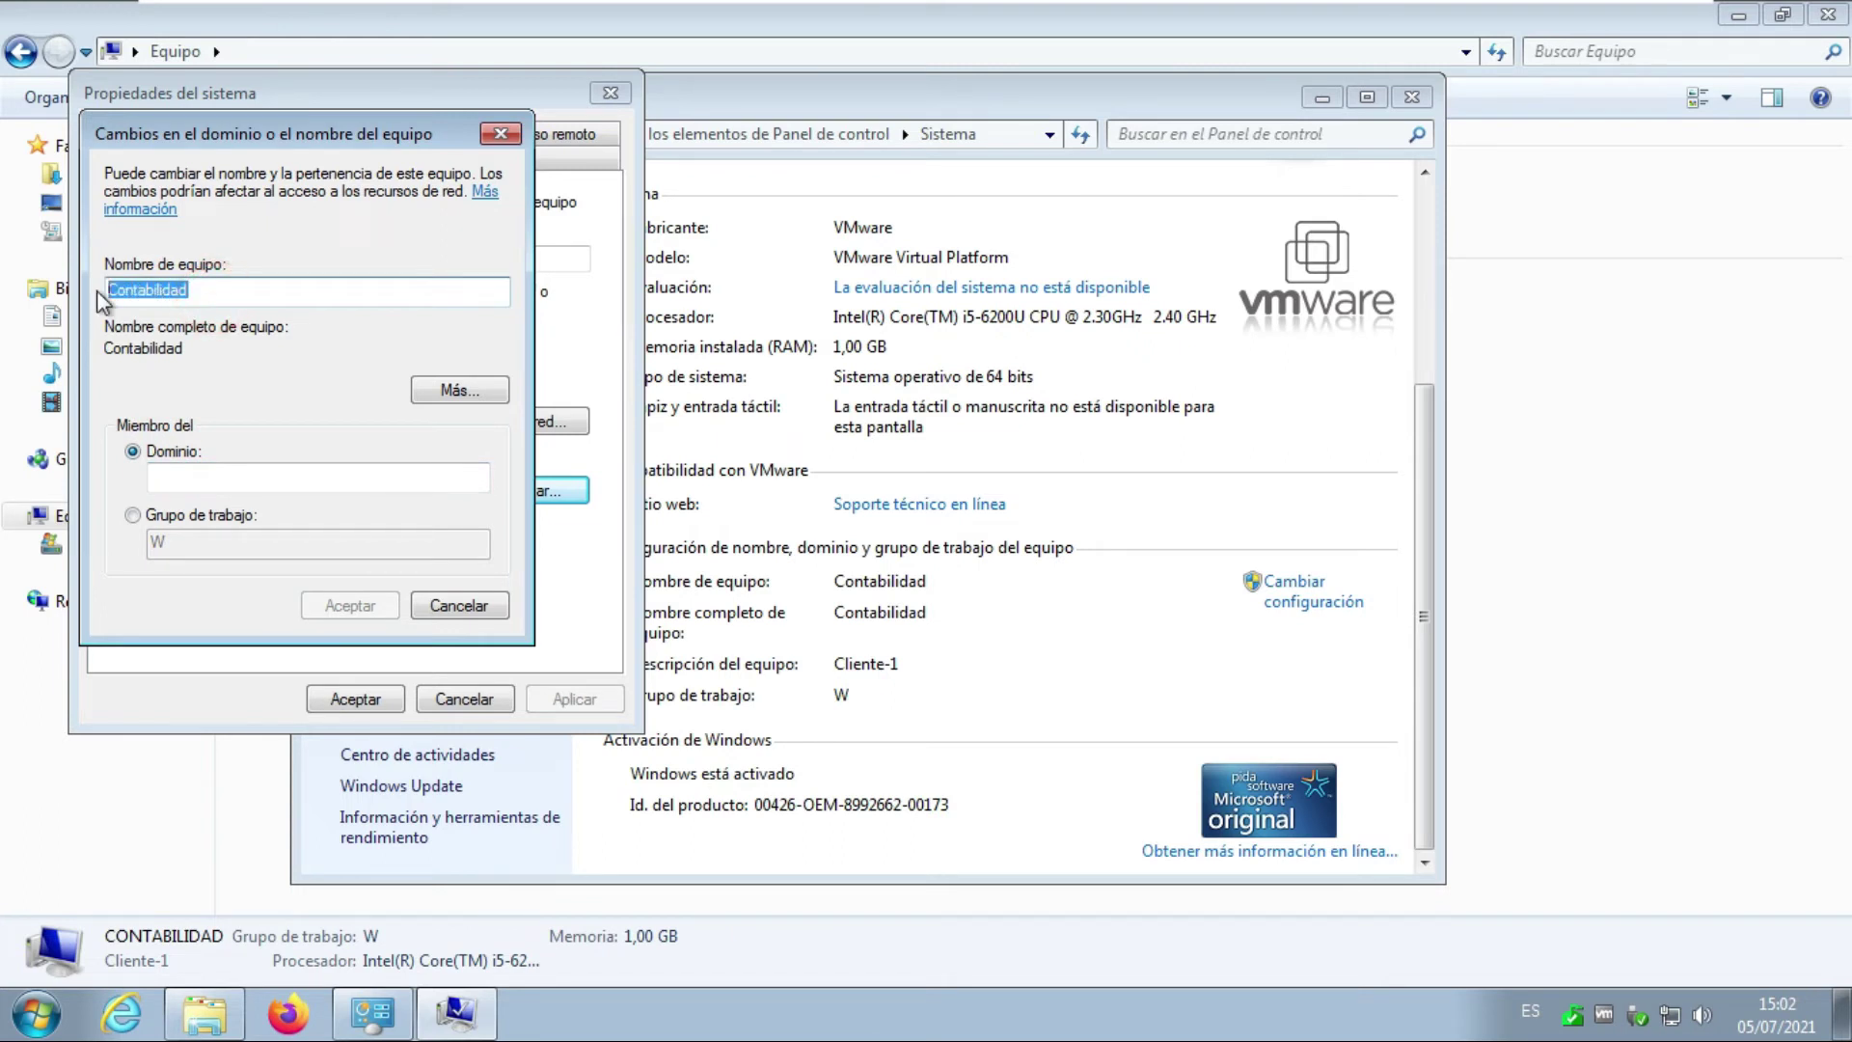
pyautogui.write('Pepito')
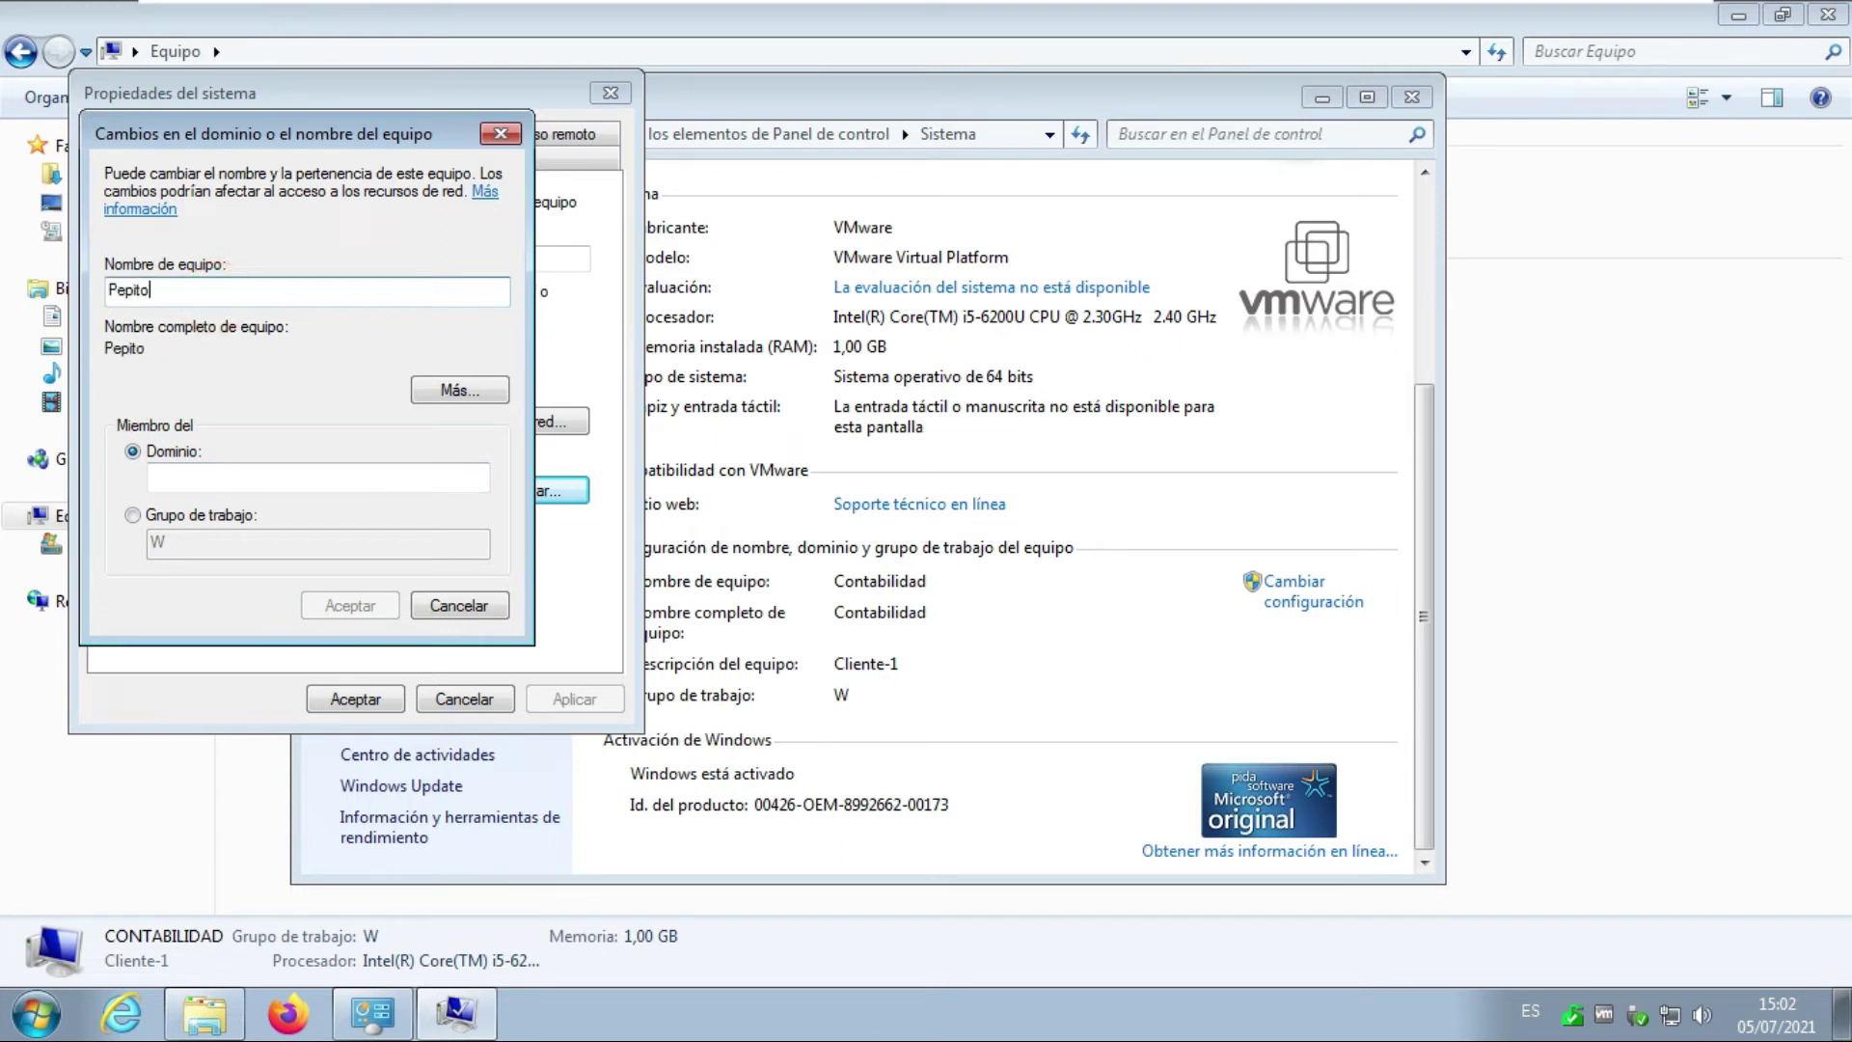
pyautogui.write(' Perez')
pyautogui.click(200, 477)
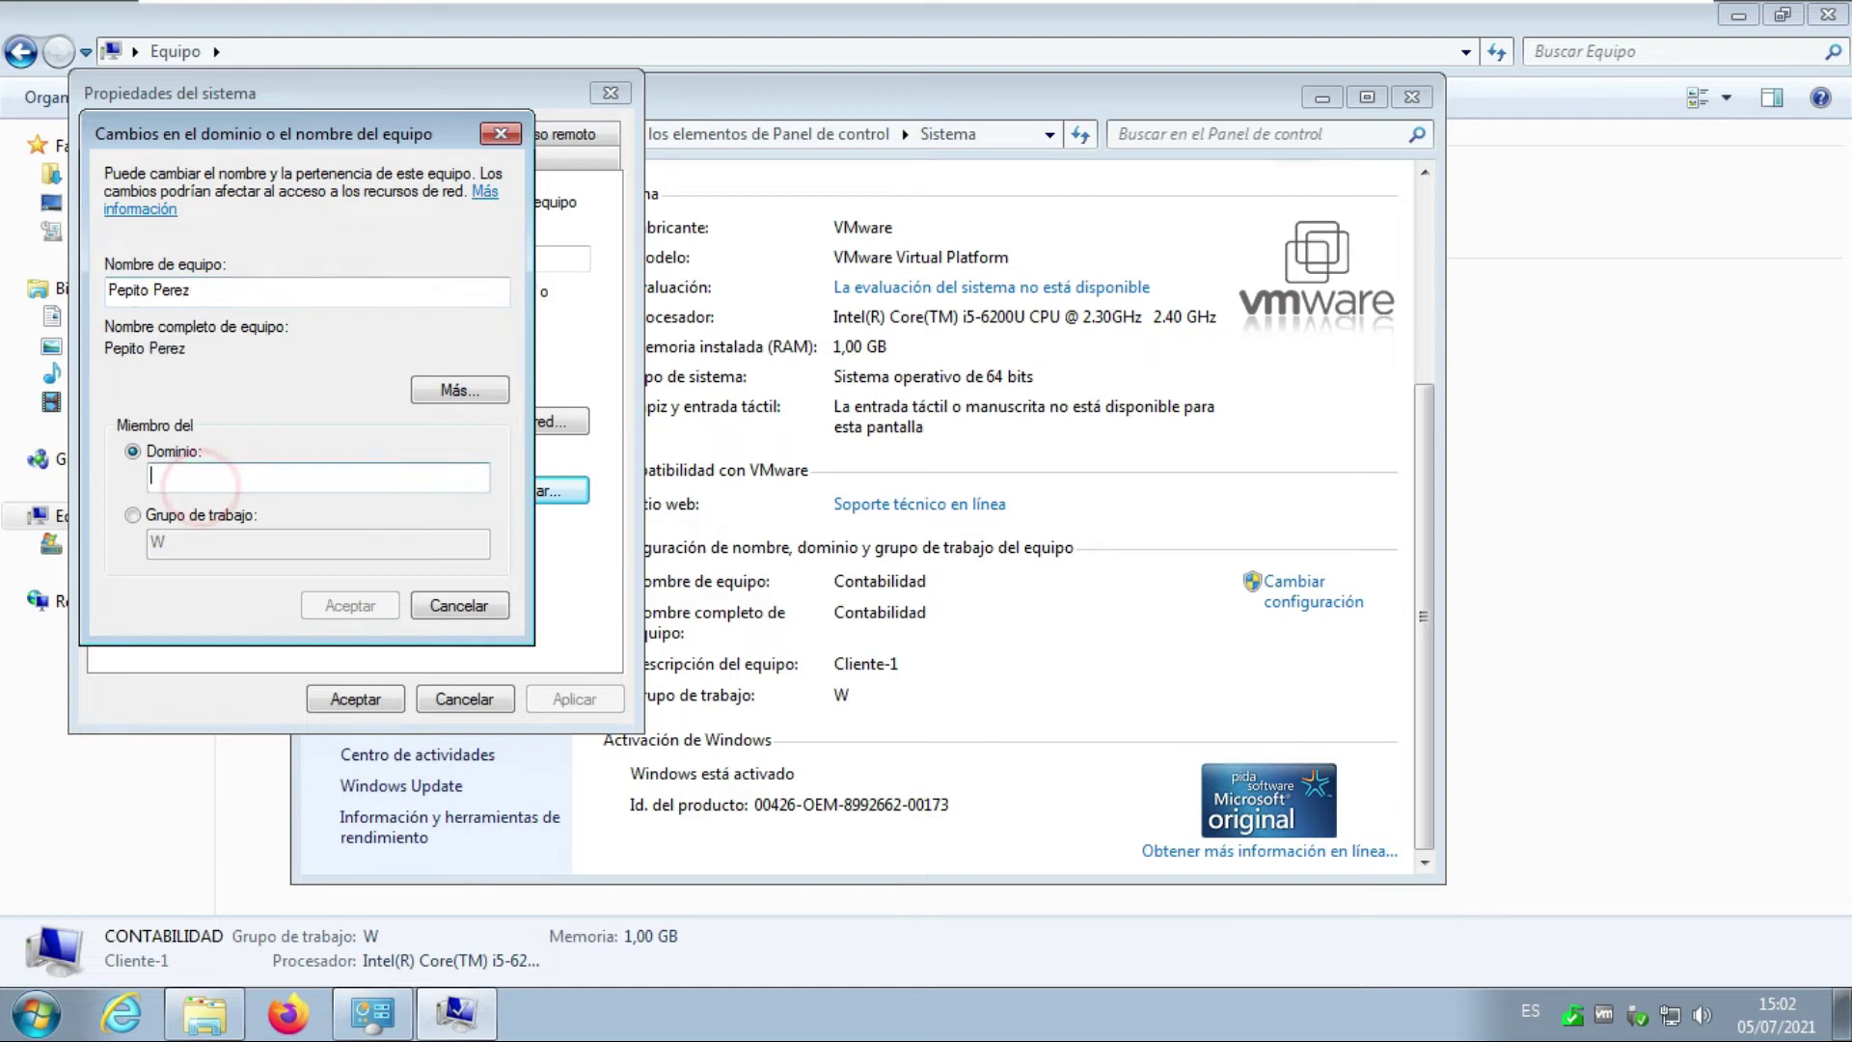
pyautogui.write('danielr')
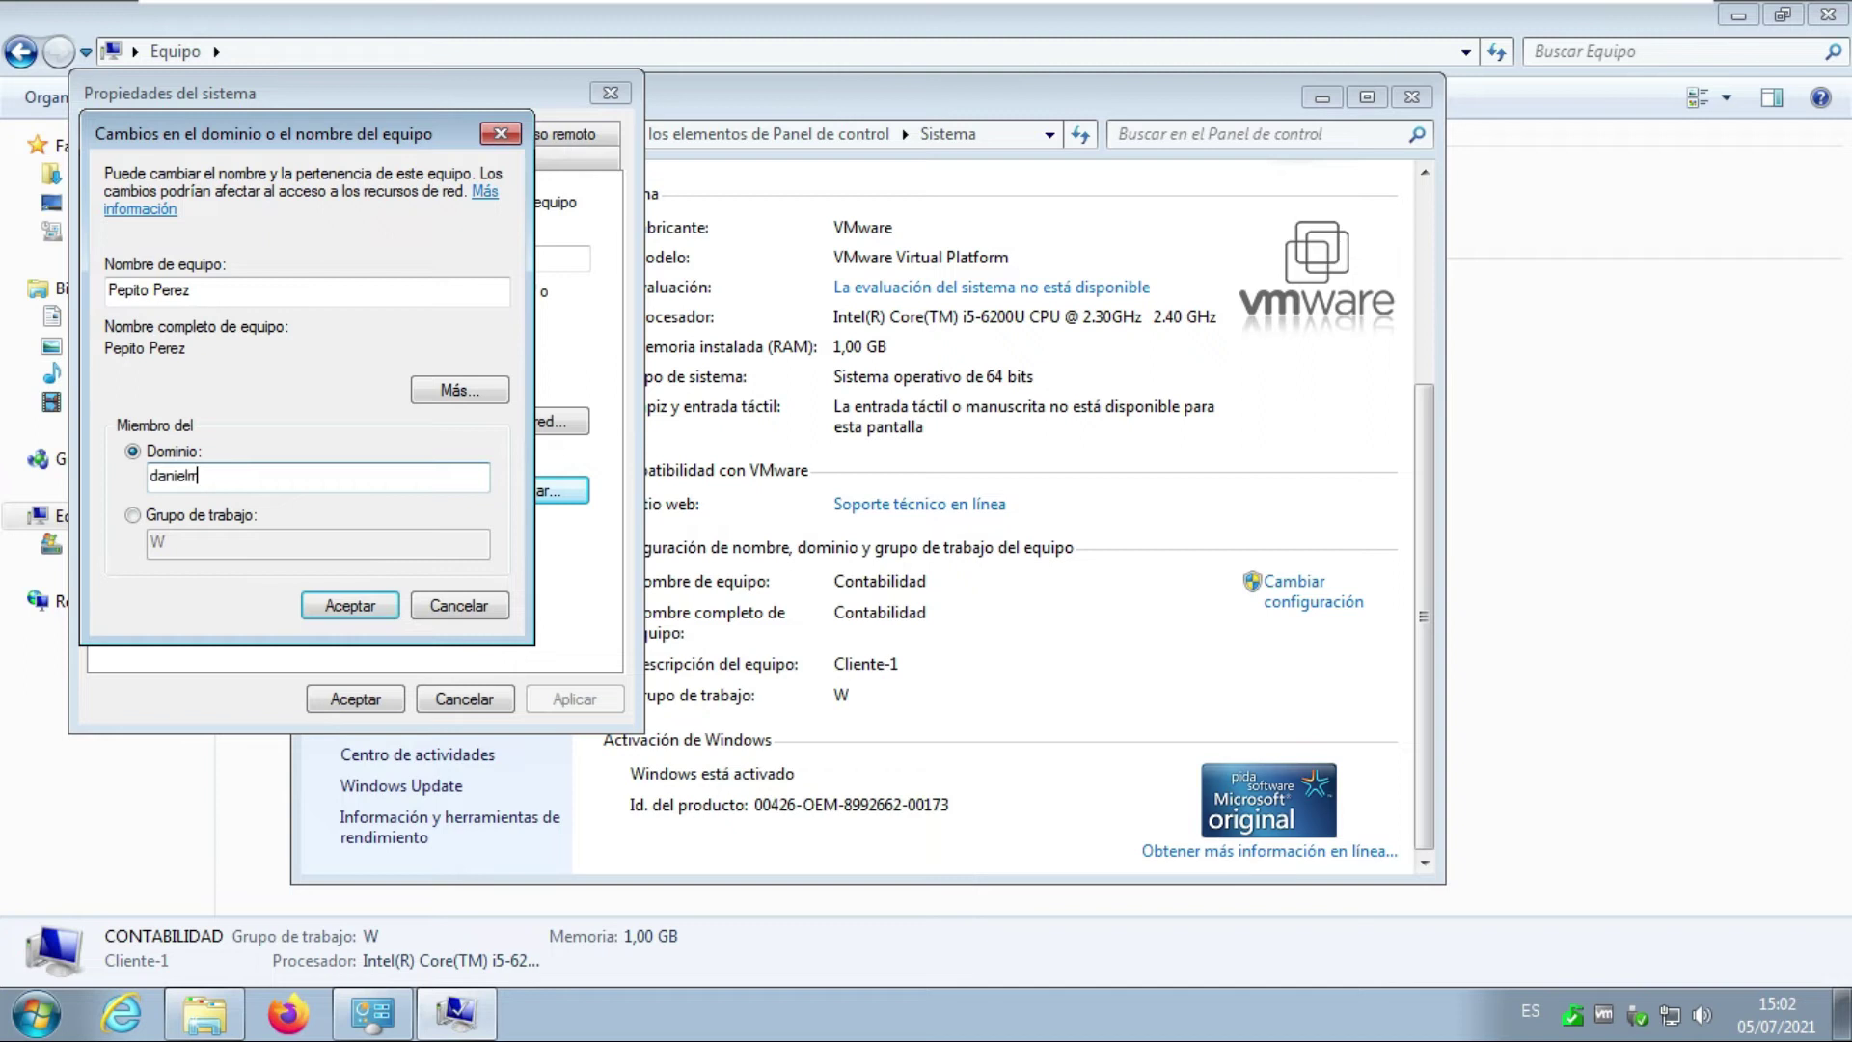
pyautogui.write('.com.co')
pyautogui.click(350, 605)
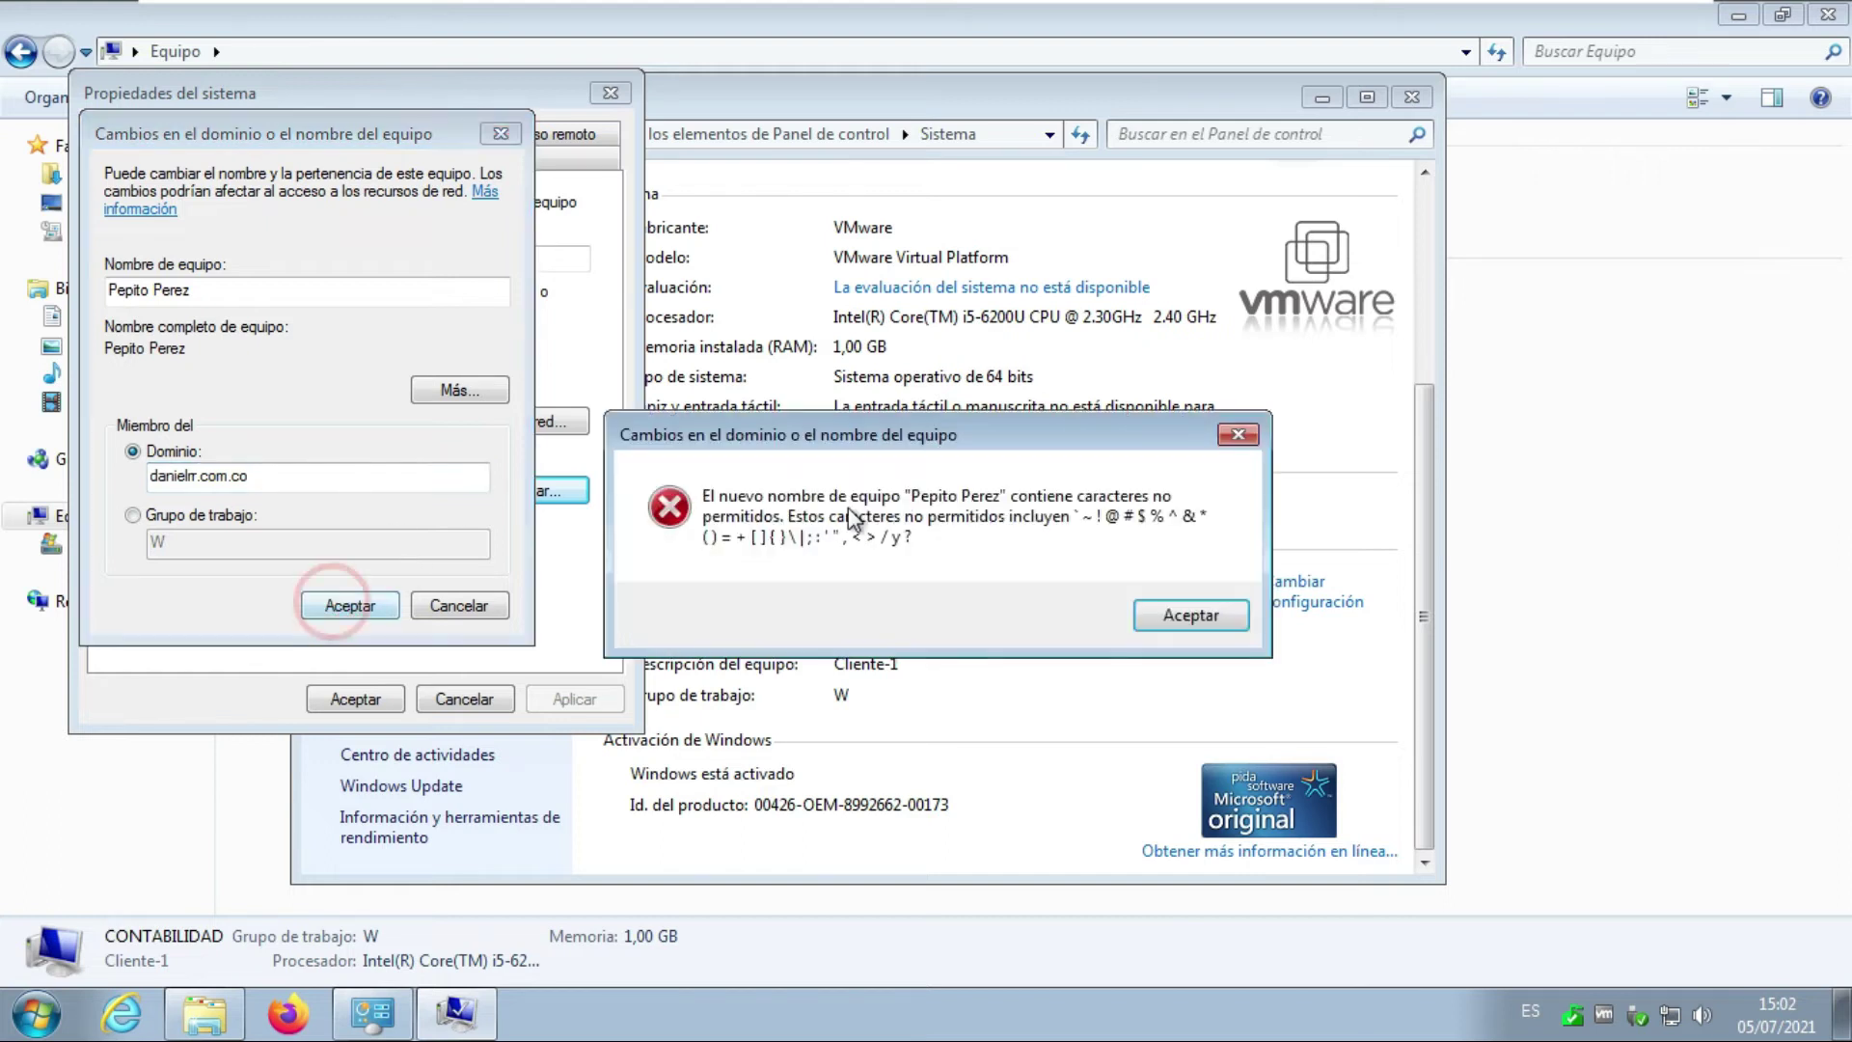
pyautogui.click(1192, 615)
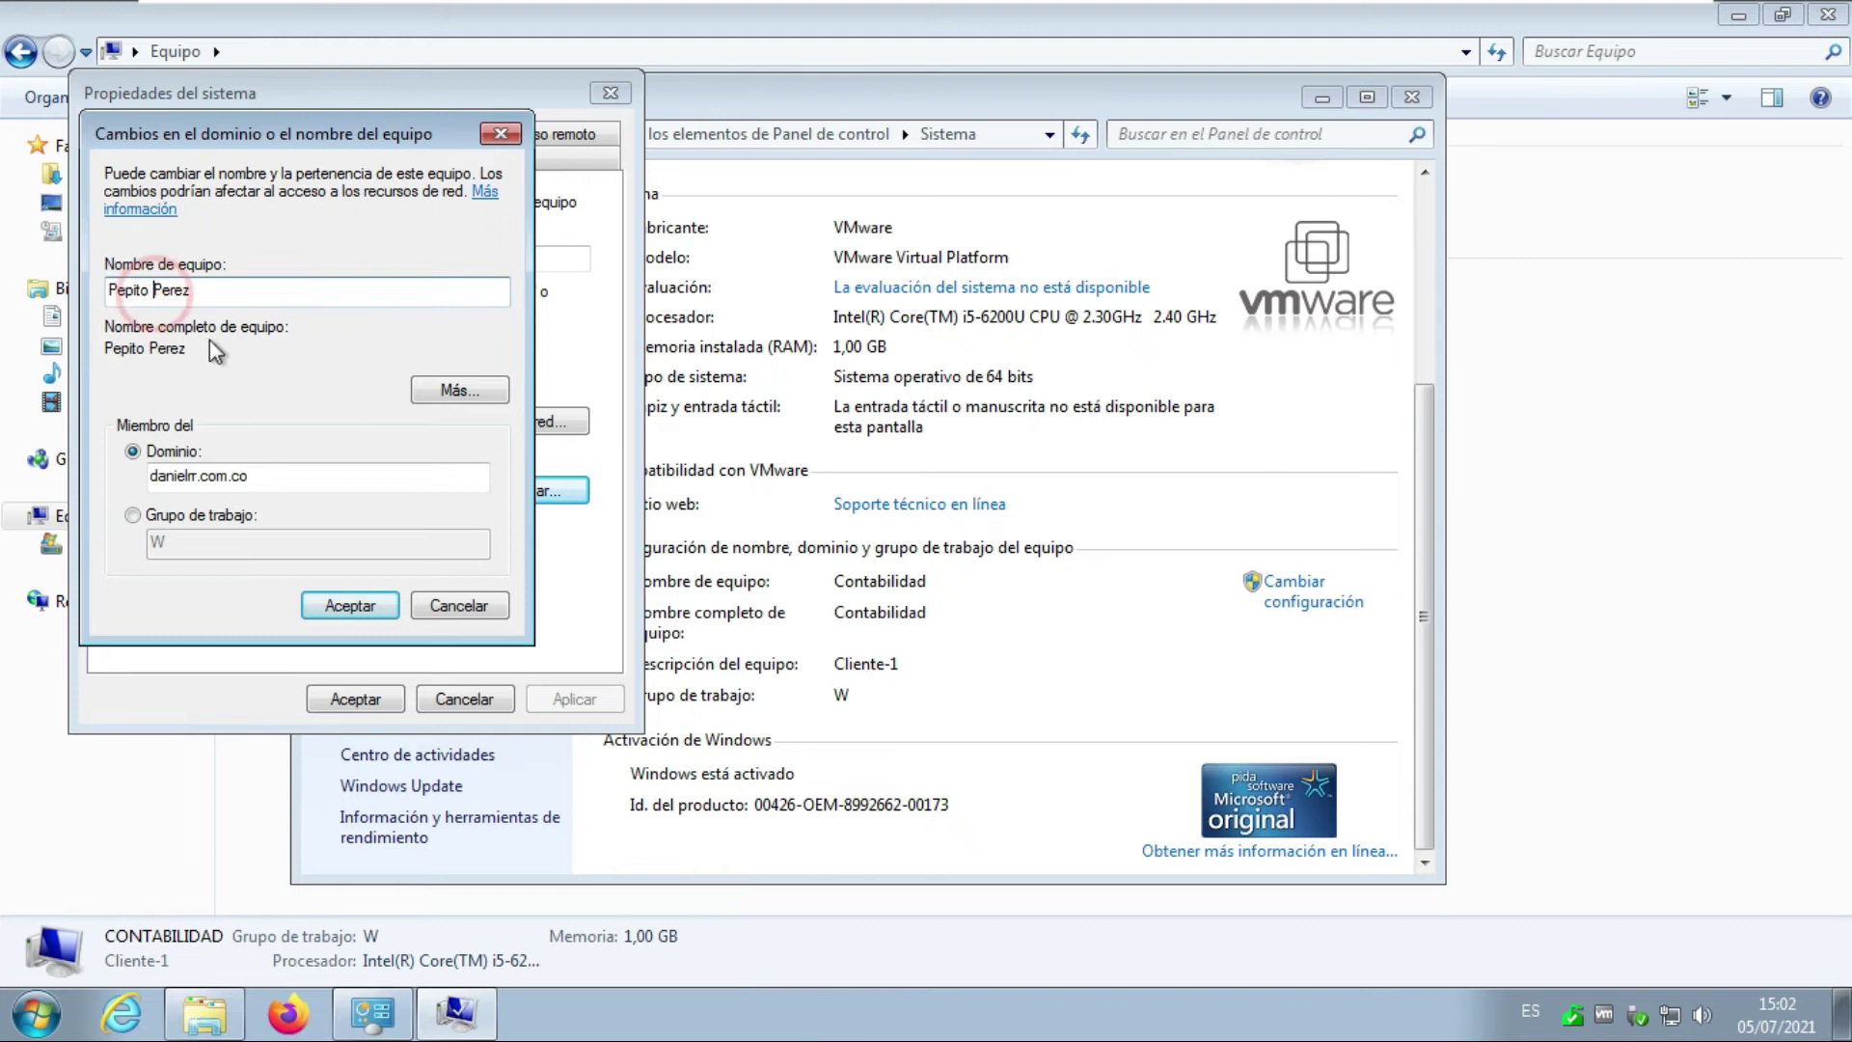
pyautogui.click(349, 605)
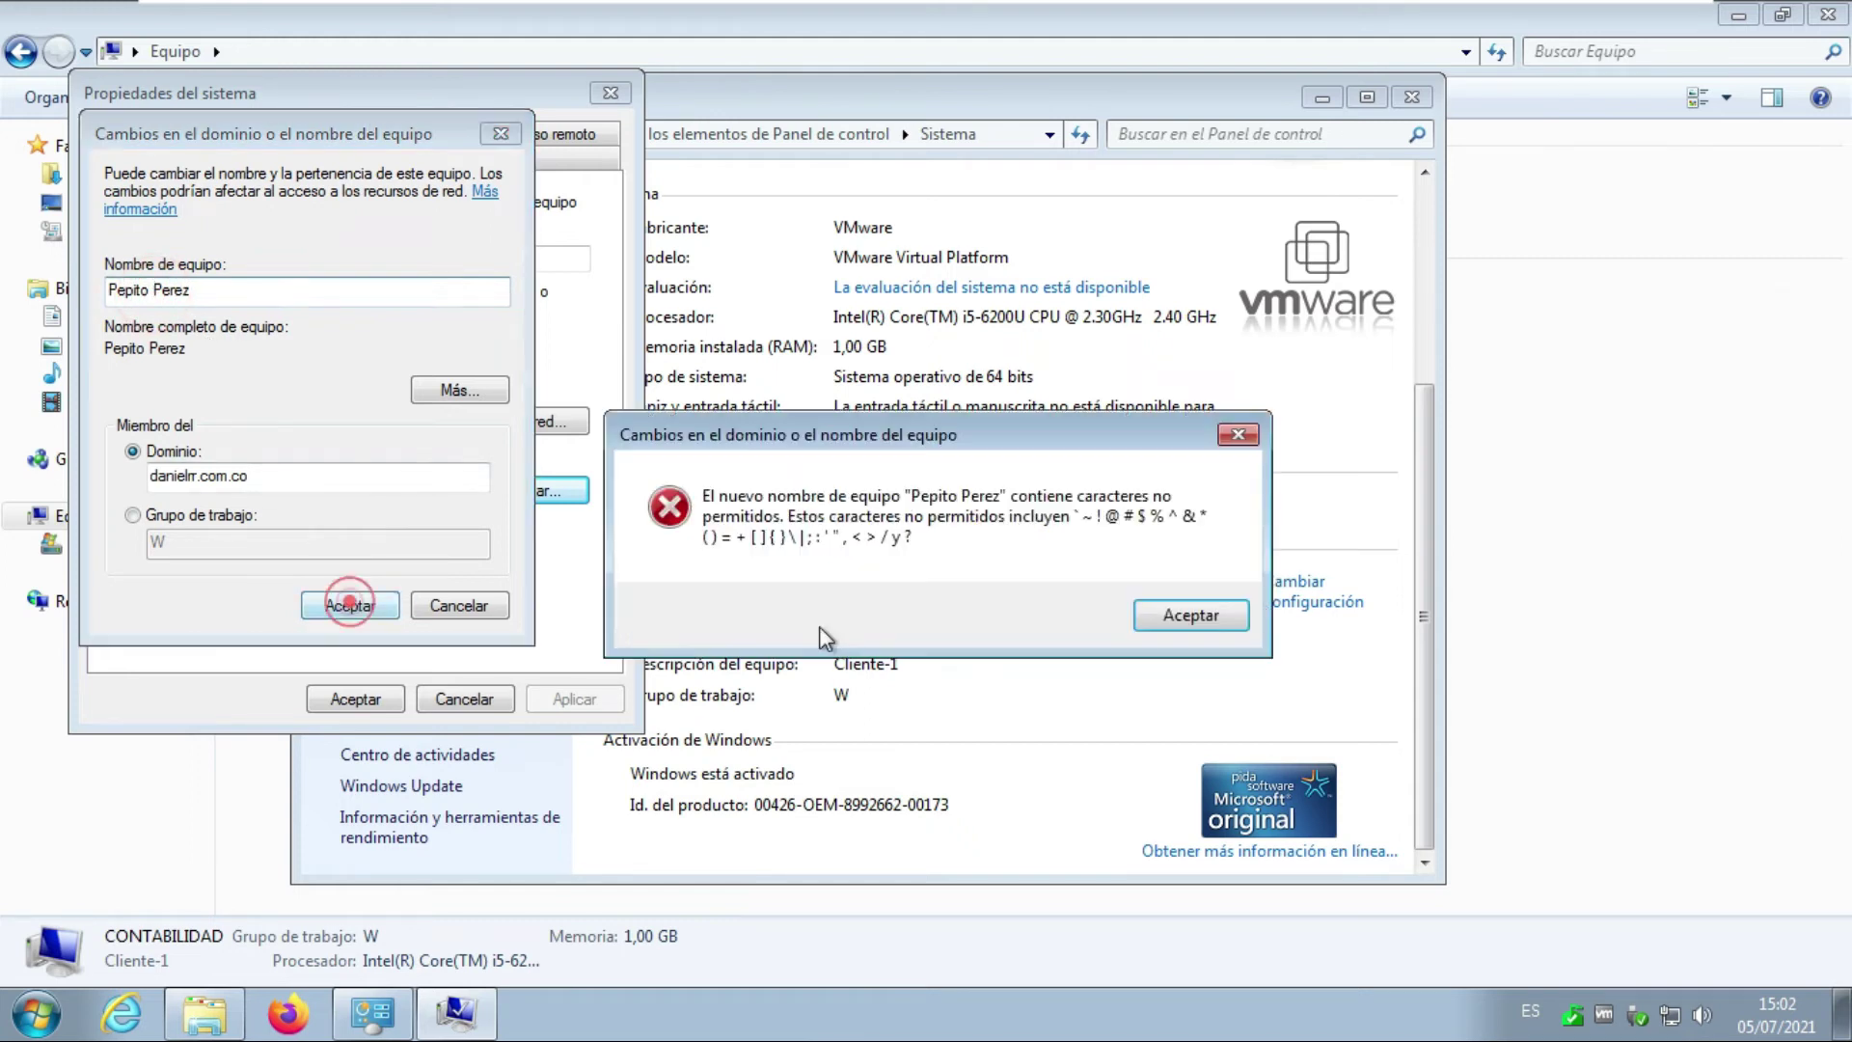
pyautogui.click(1189, 613)
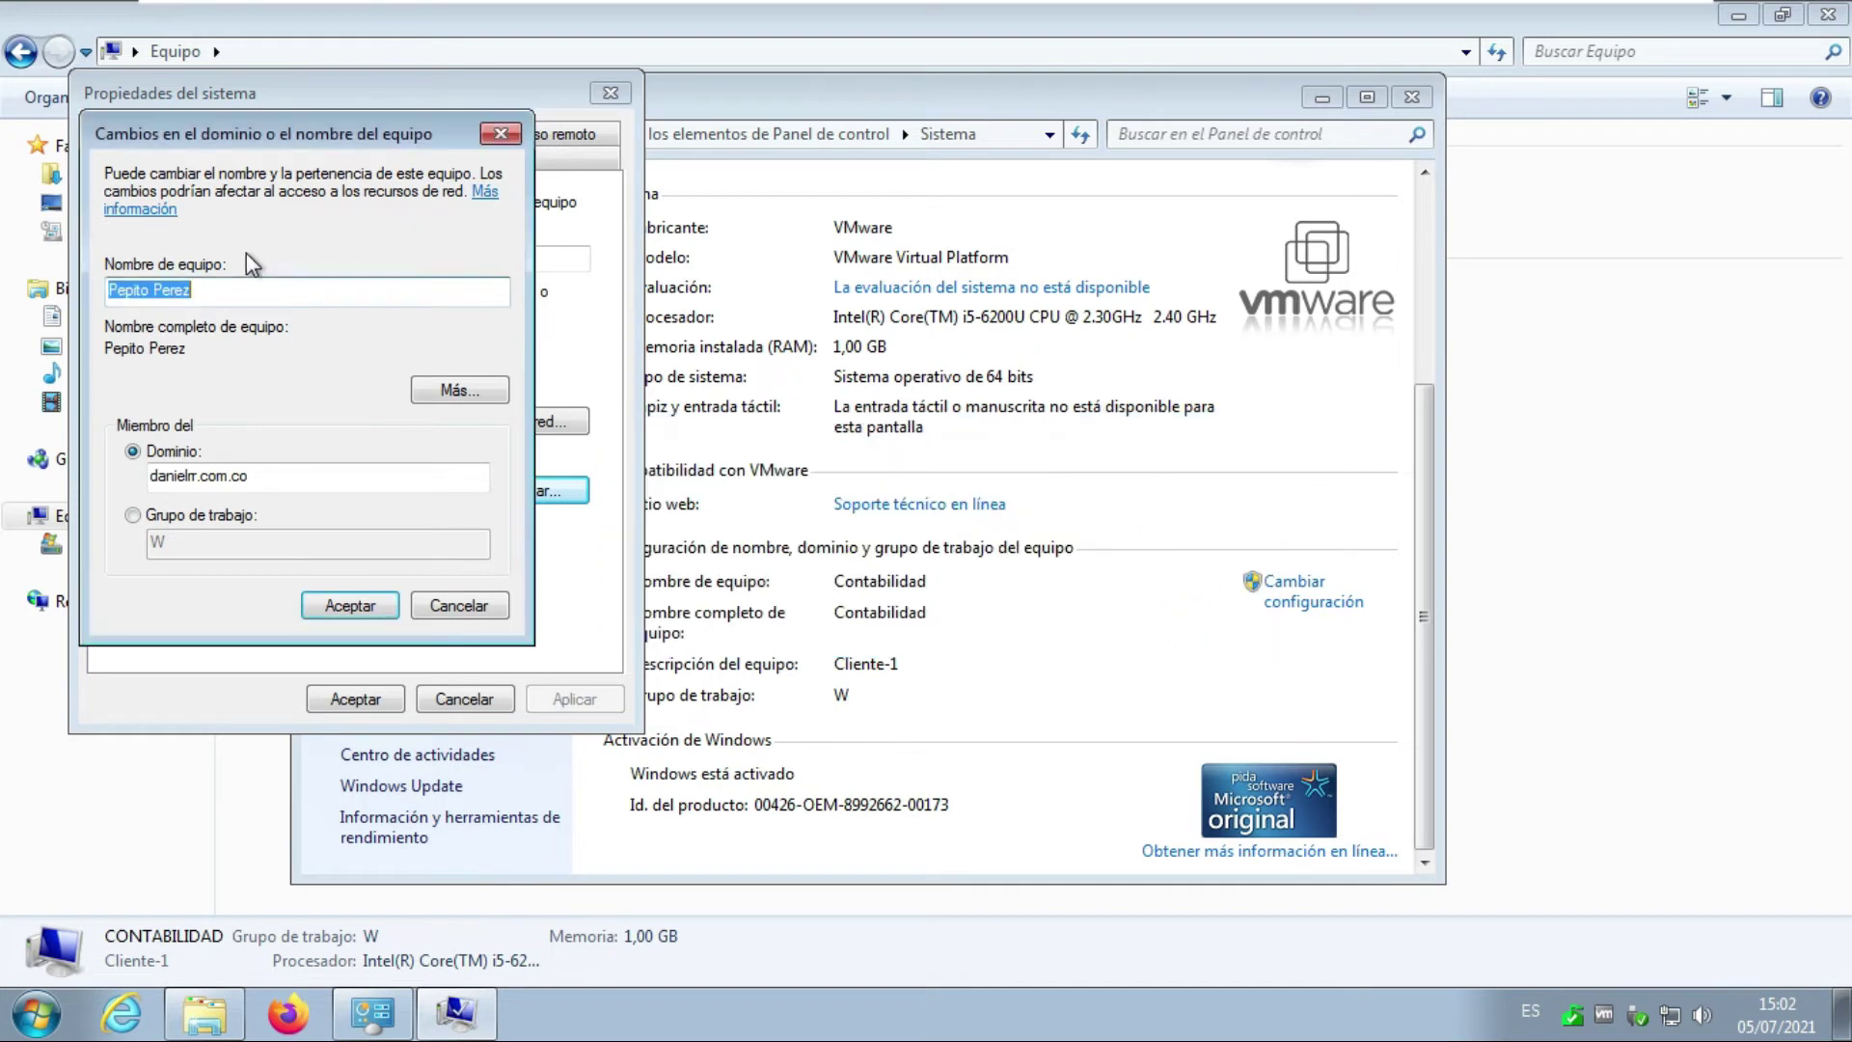
# Correct the computer name to 'Pepito-Perez' and resubmit the domain join.
pyautogui.click(238, 281)
pyautogui.click(151, 289)
pyautogui.press('BackSpace')
pyautogui.write('_')
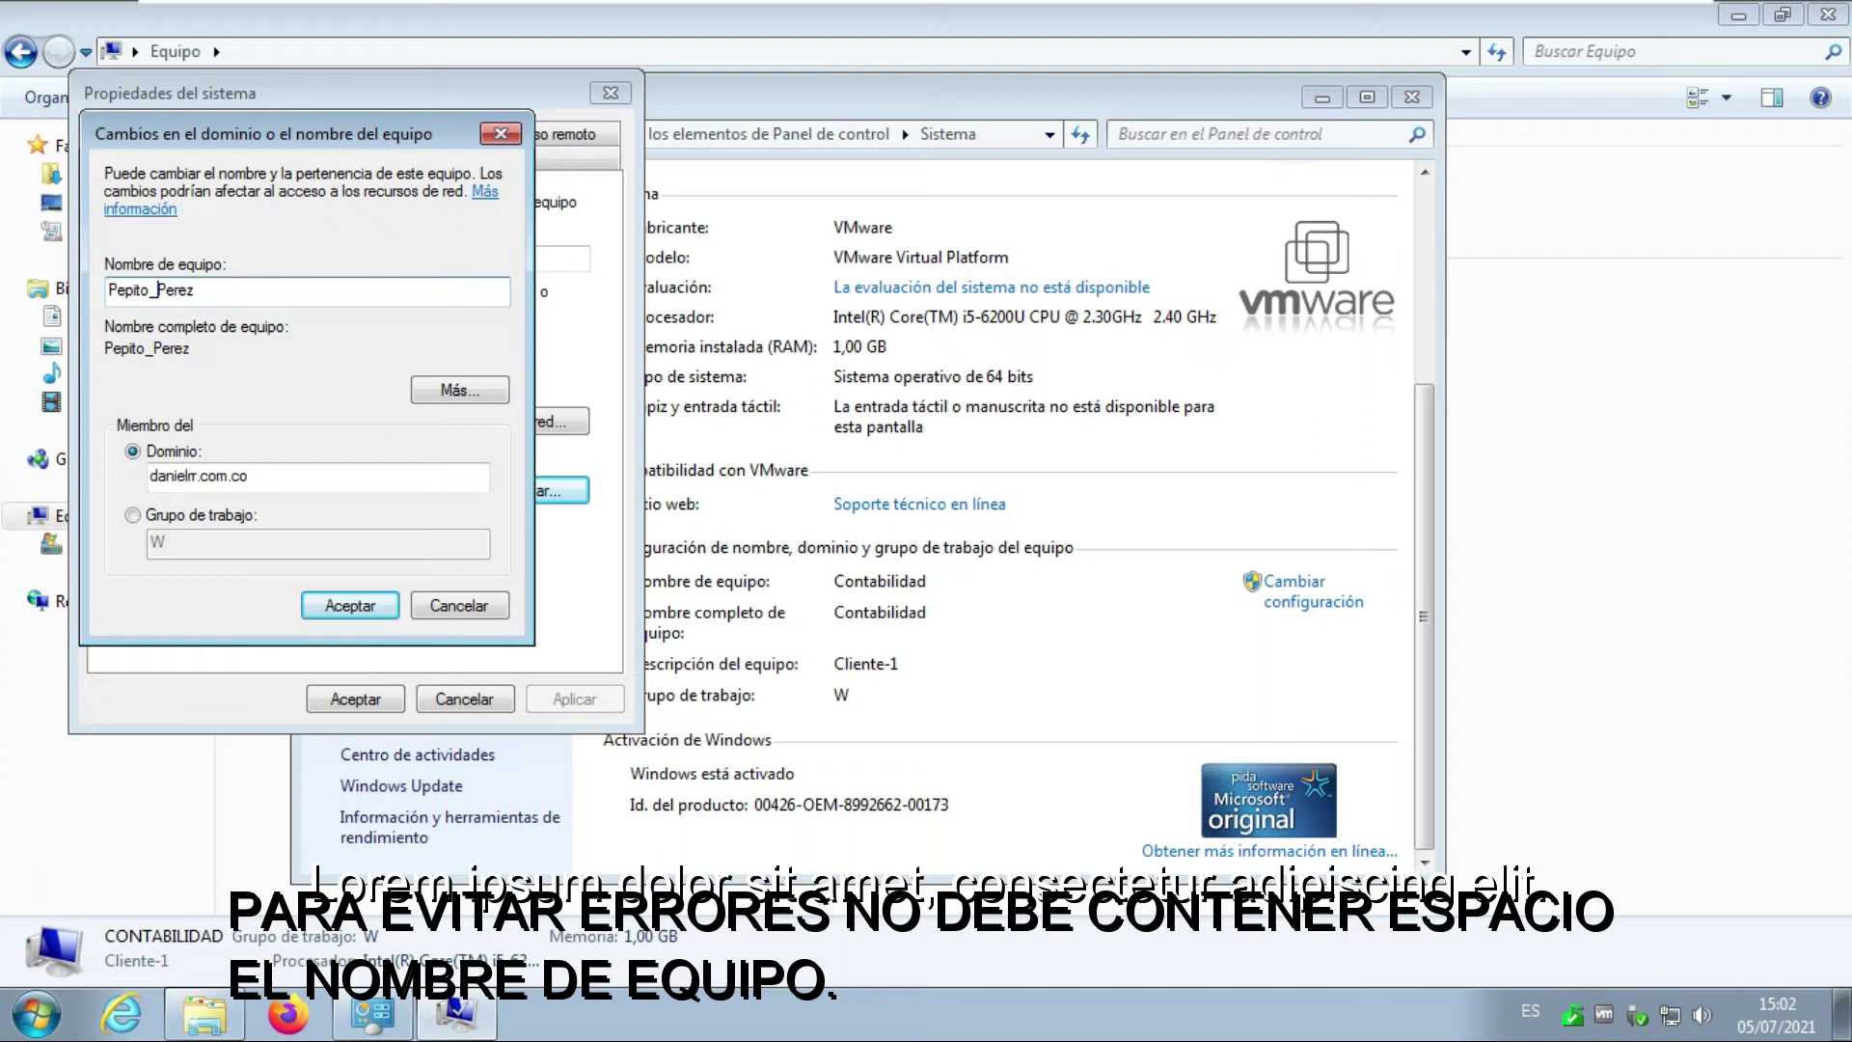
pyautogui.press('BackSpace')
pyautogui.write('-')
pyautogui.click(351, 605)
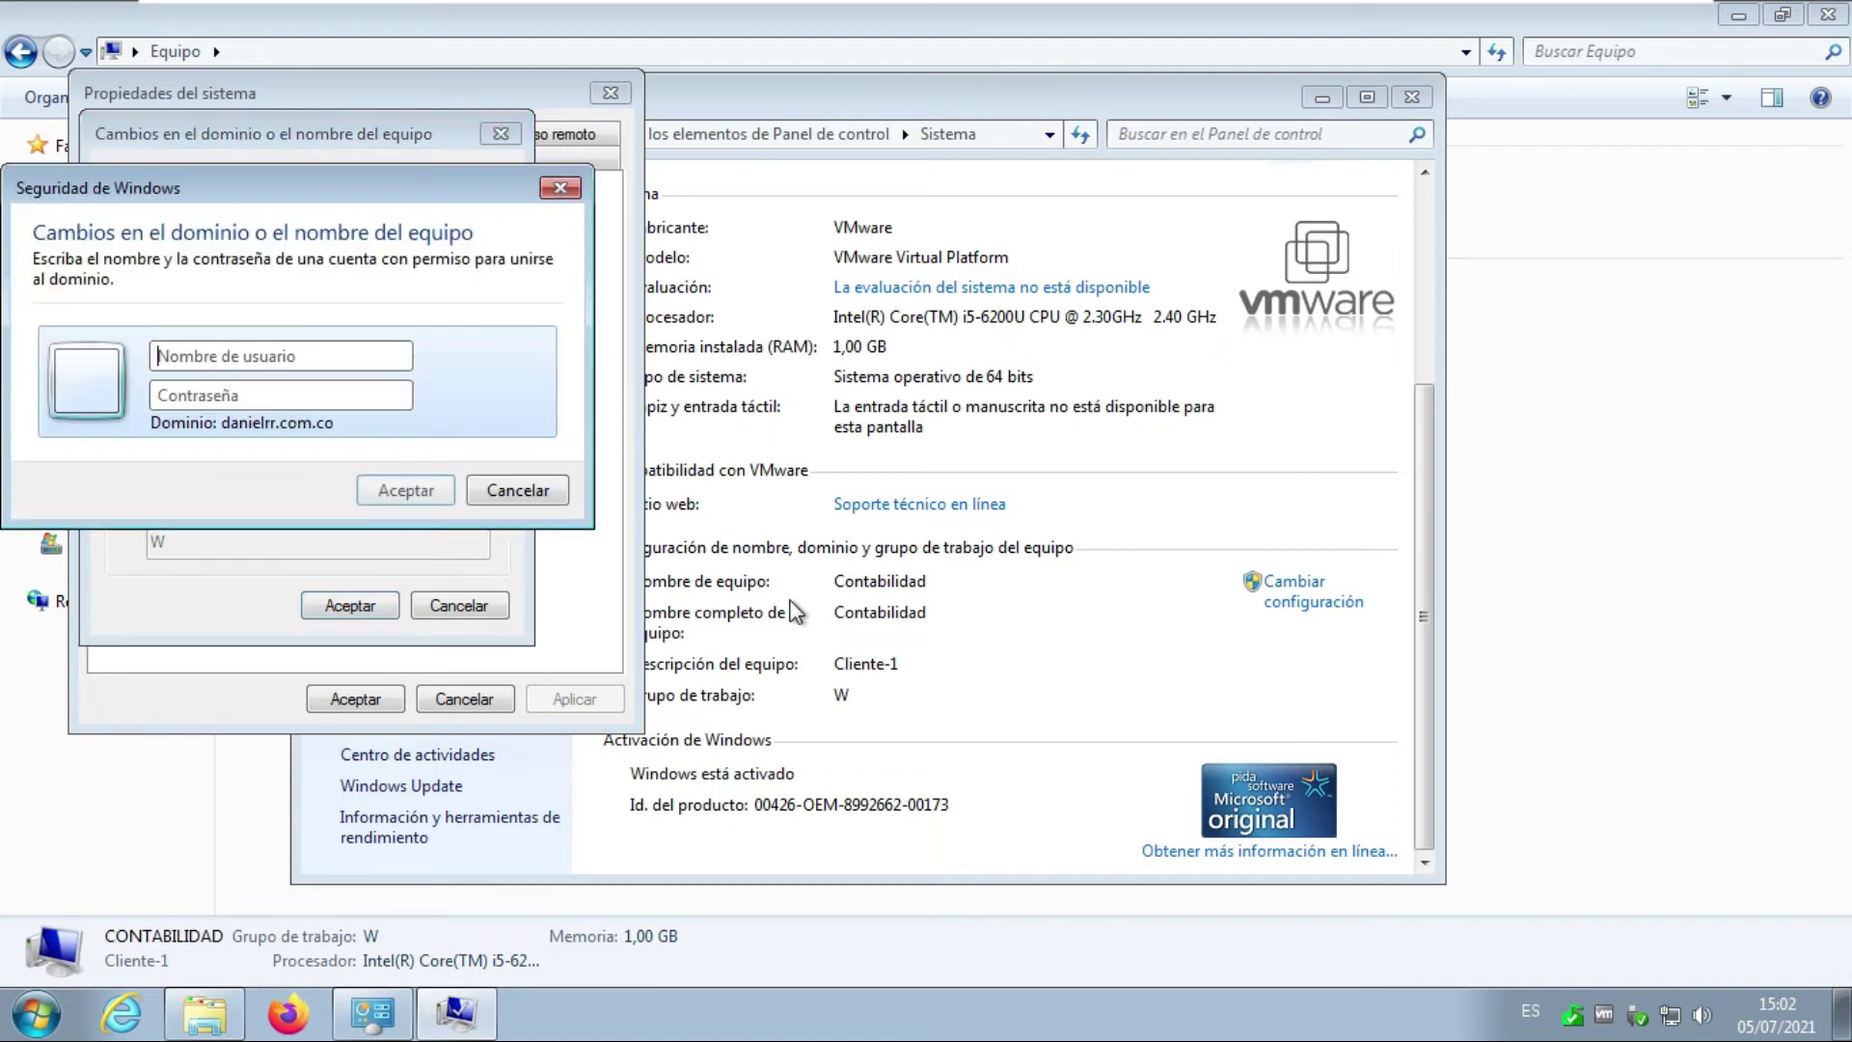
# Enter the domain administrator's user name and password to authorize joining the domain.
pyautogui.moveTo(297, 195); pyautogui.dragTo(1100, 321)
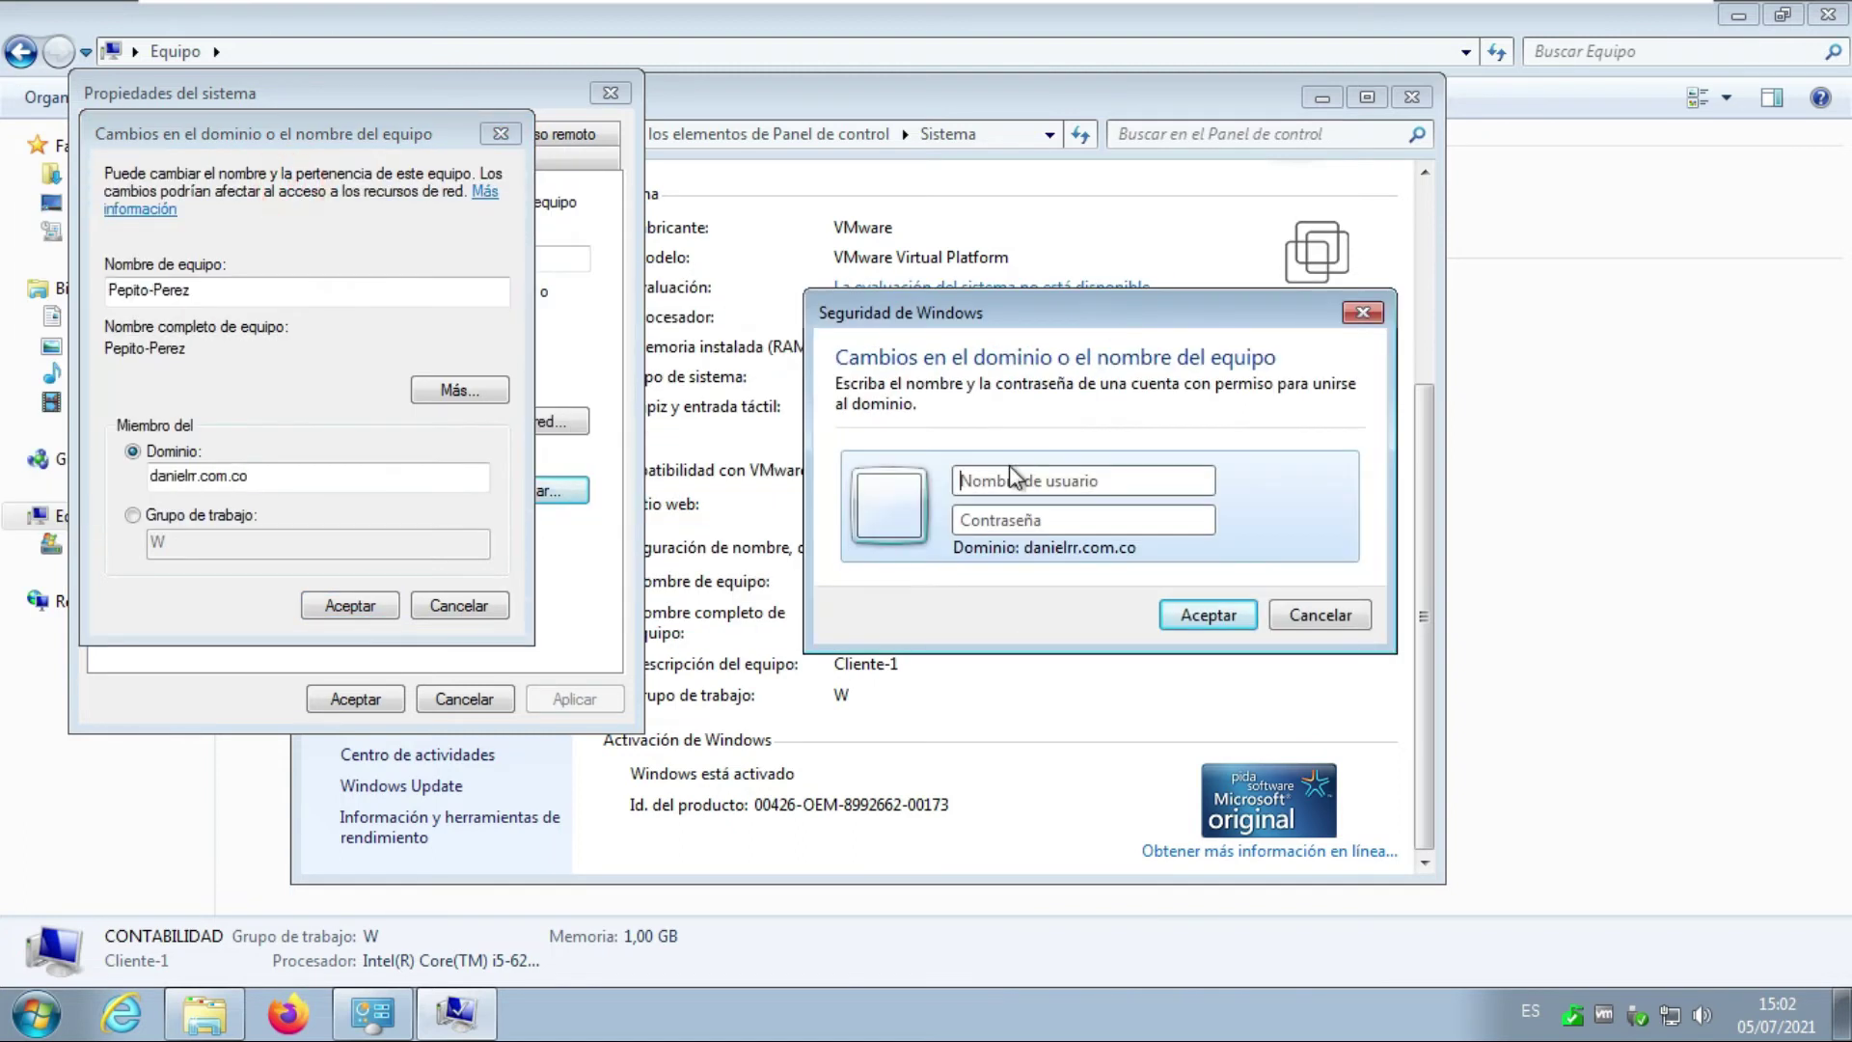
pyautogui.click(992, 480)
pyautogui.write('administrad')
pyautogui.press('Tab')
pyautogui.write('*********')
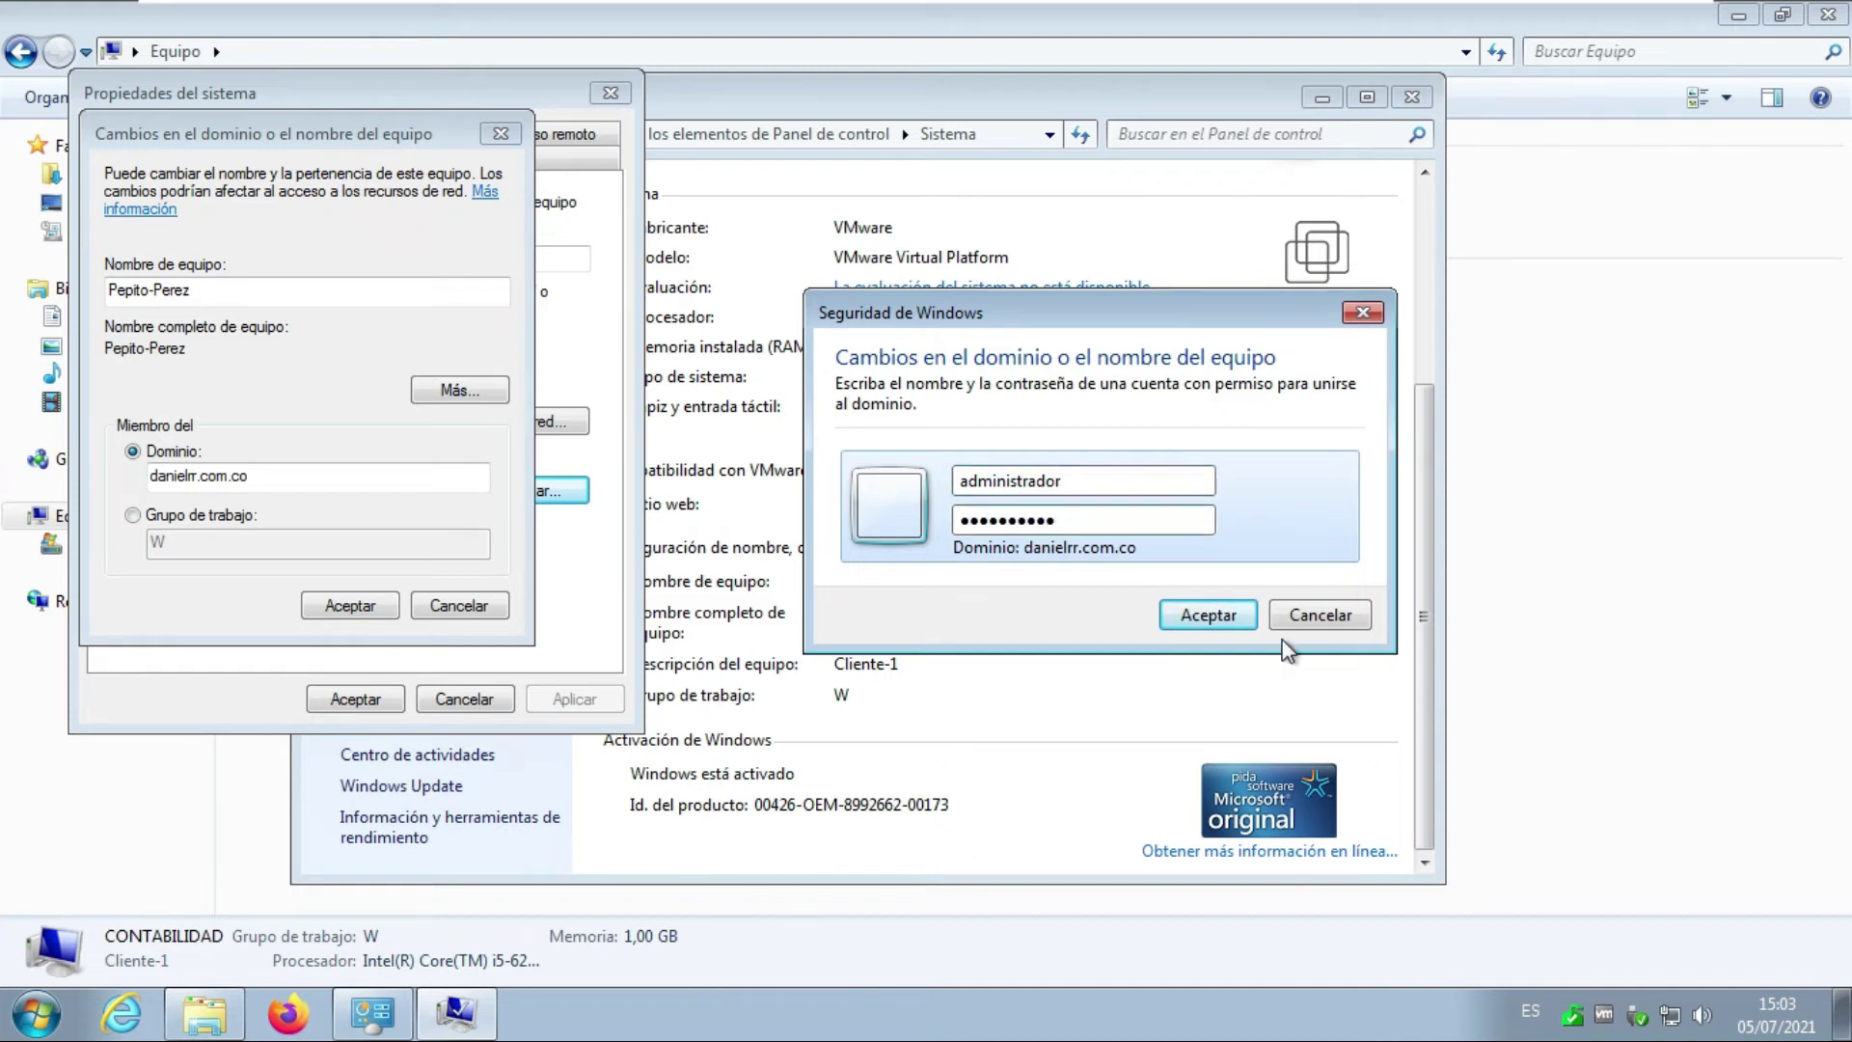
pyautogui.click(1210, 613)
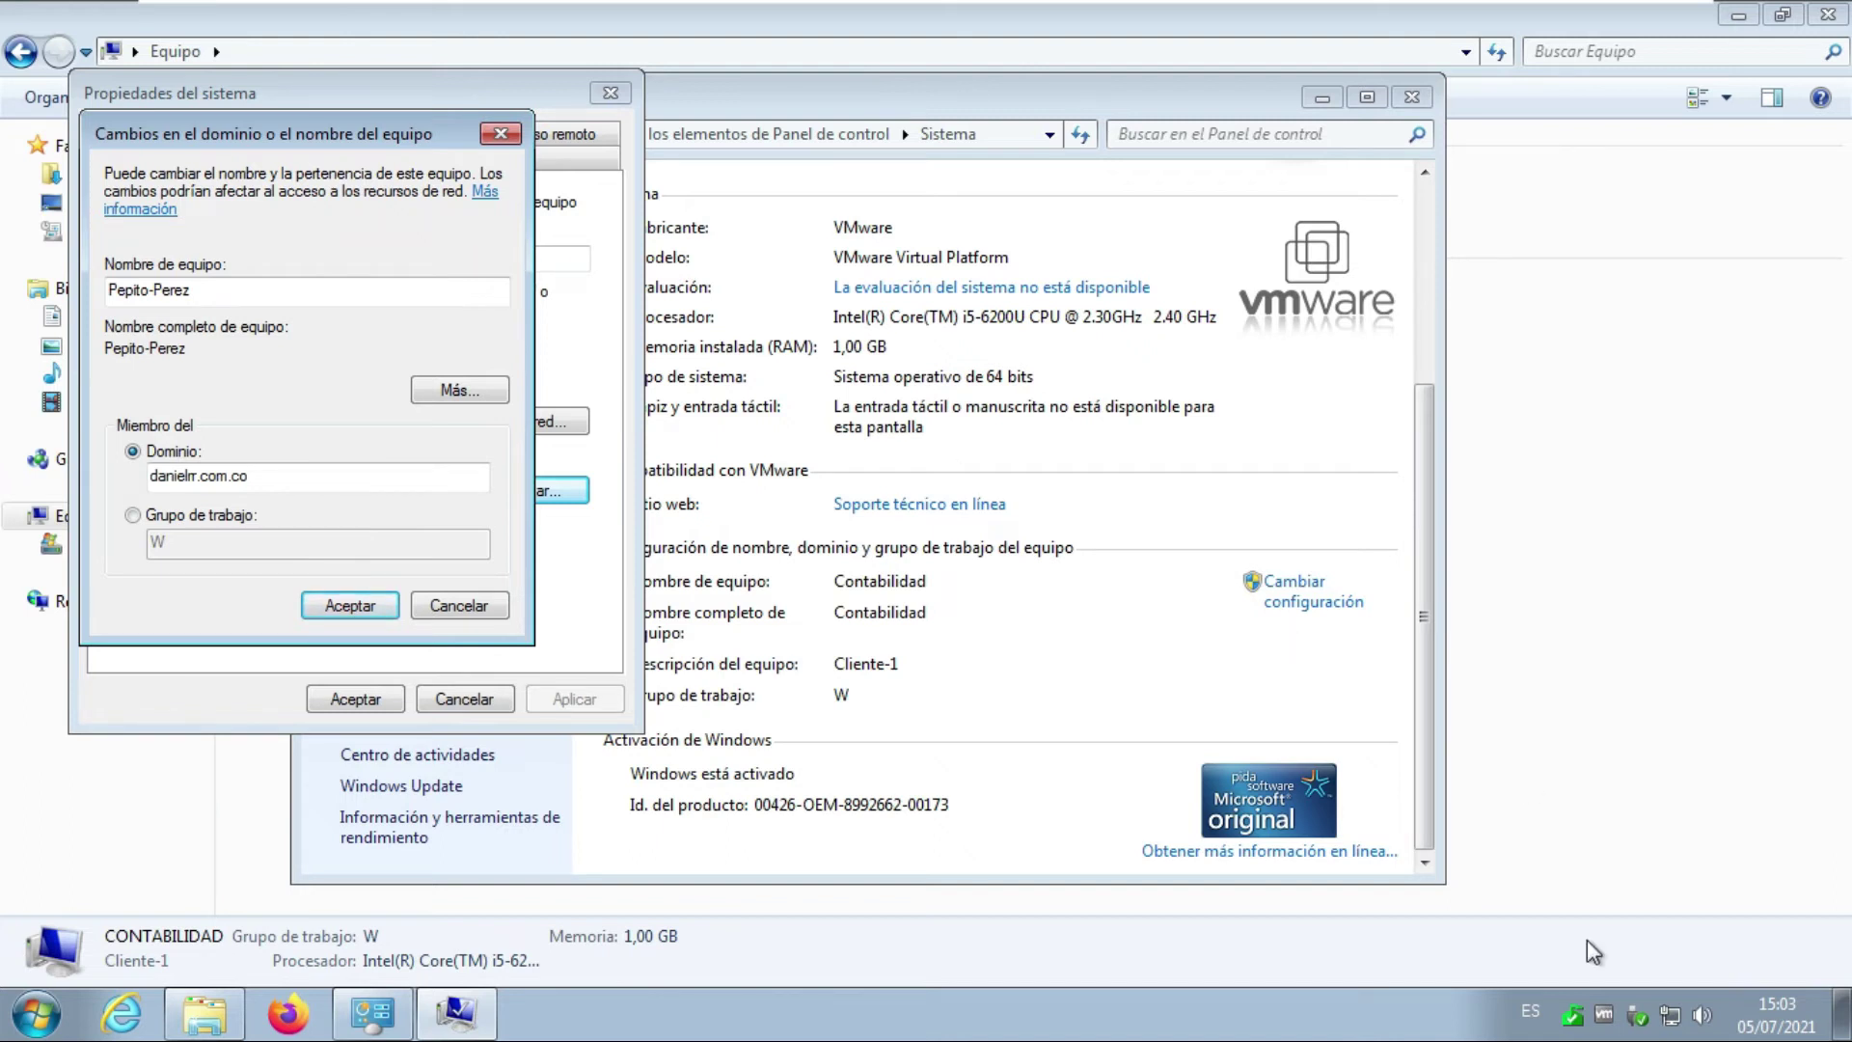
# Inspect the local connection's IPv4 settings (IP 192.168.216.139, DNS 192.168.216.145) and close them unchanged.
pyautogui.rightClick(1668, 1023)
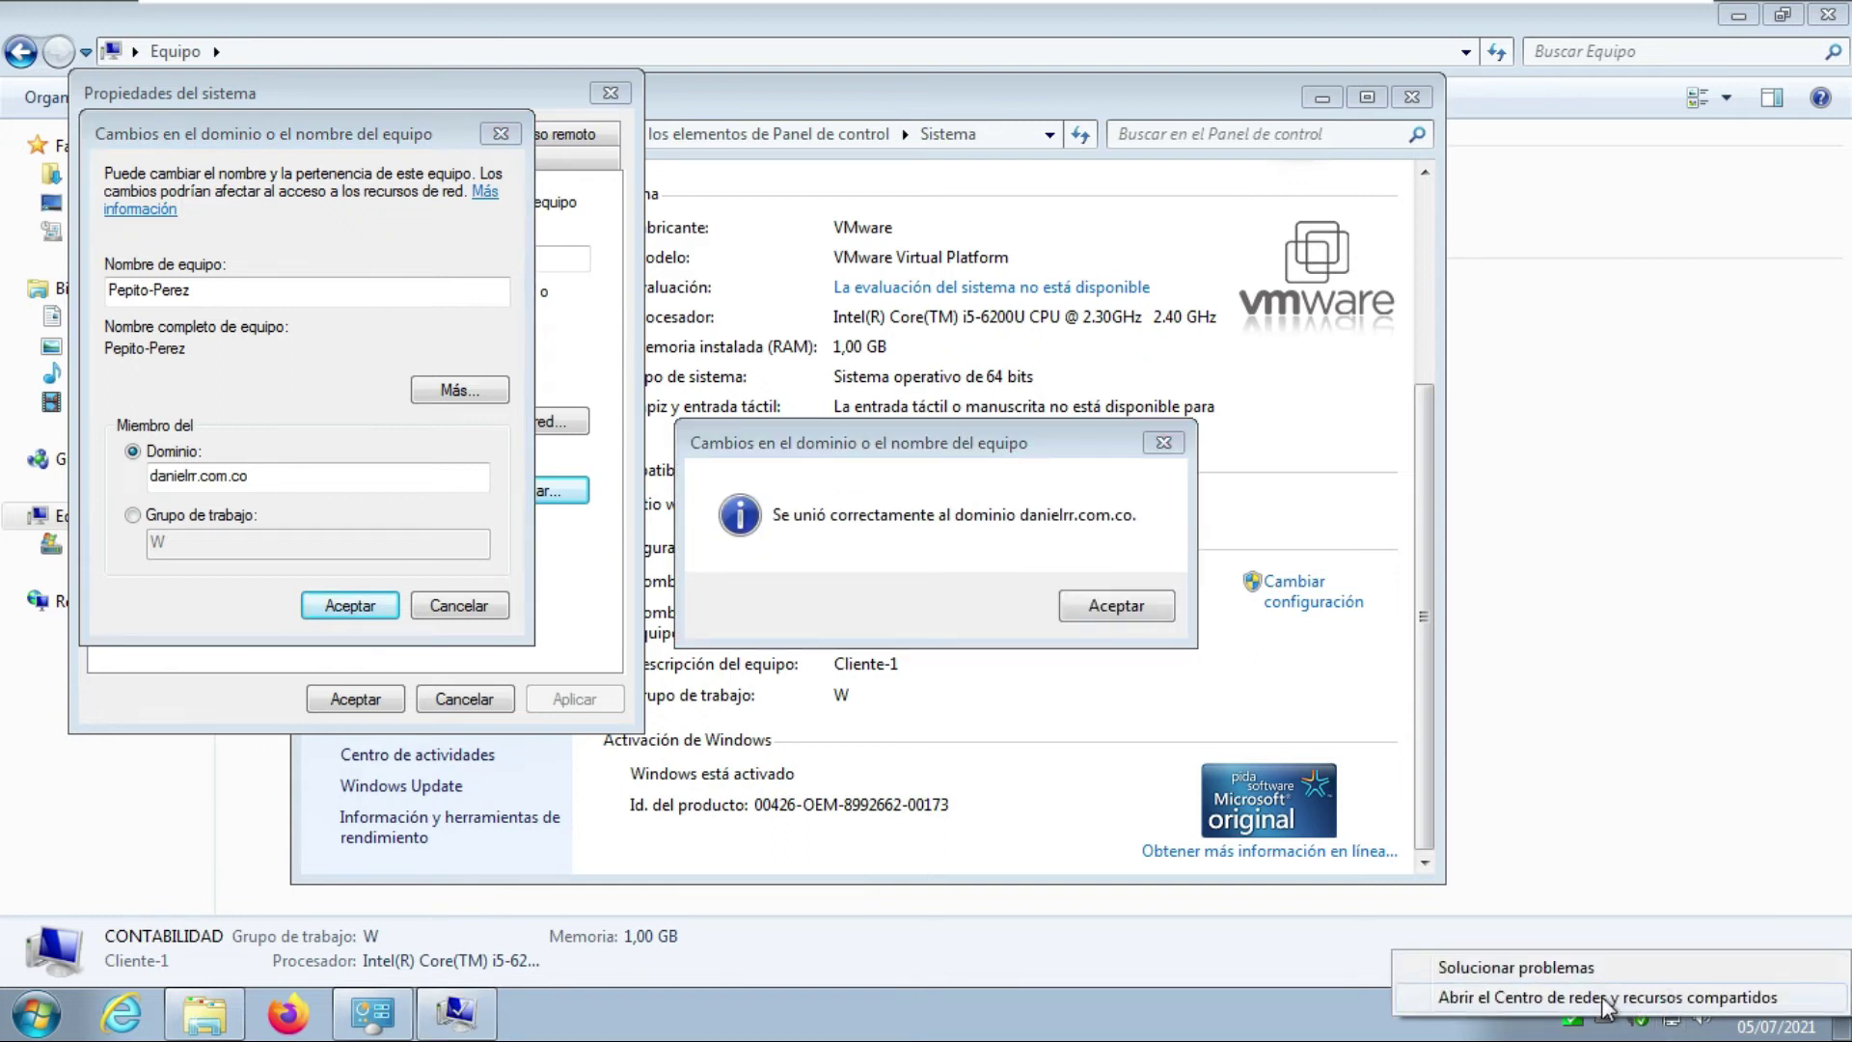
pyautogui.click(1633, 997)
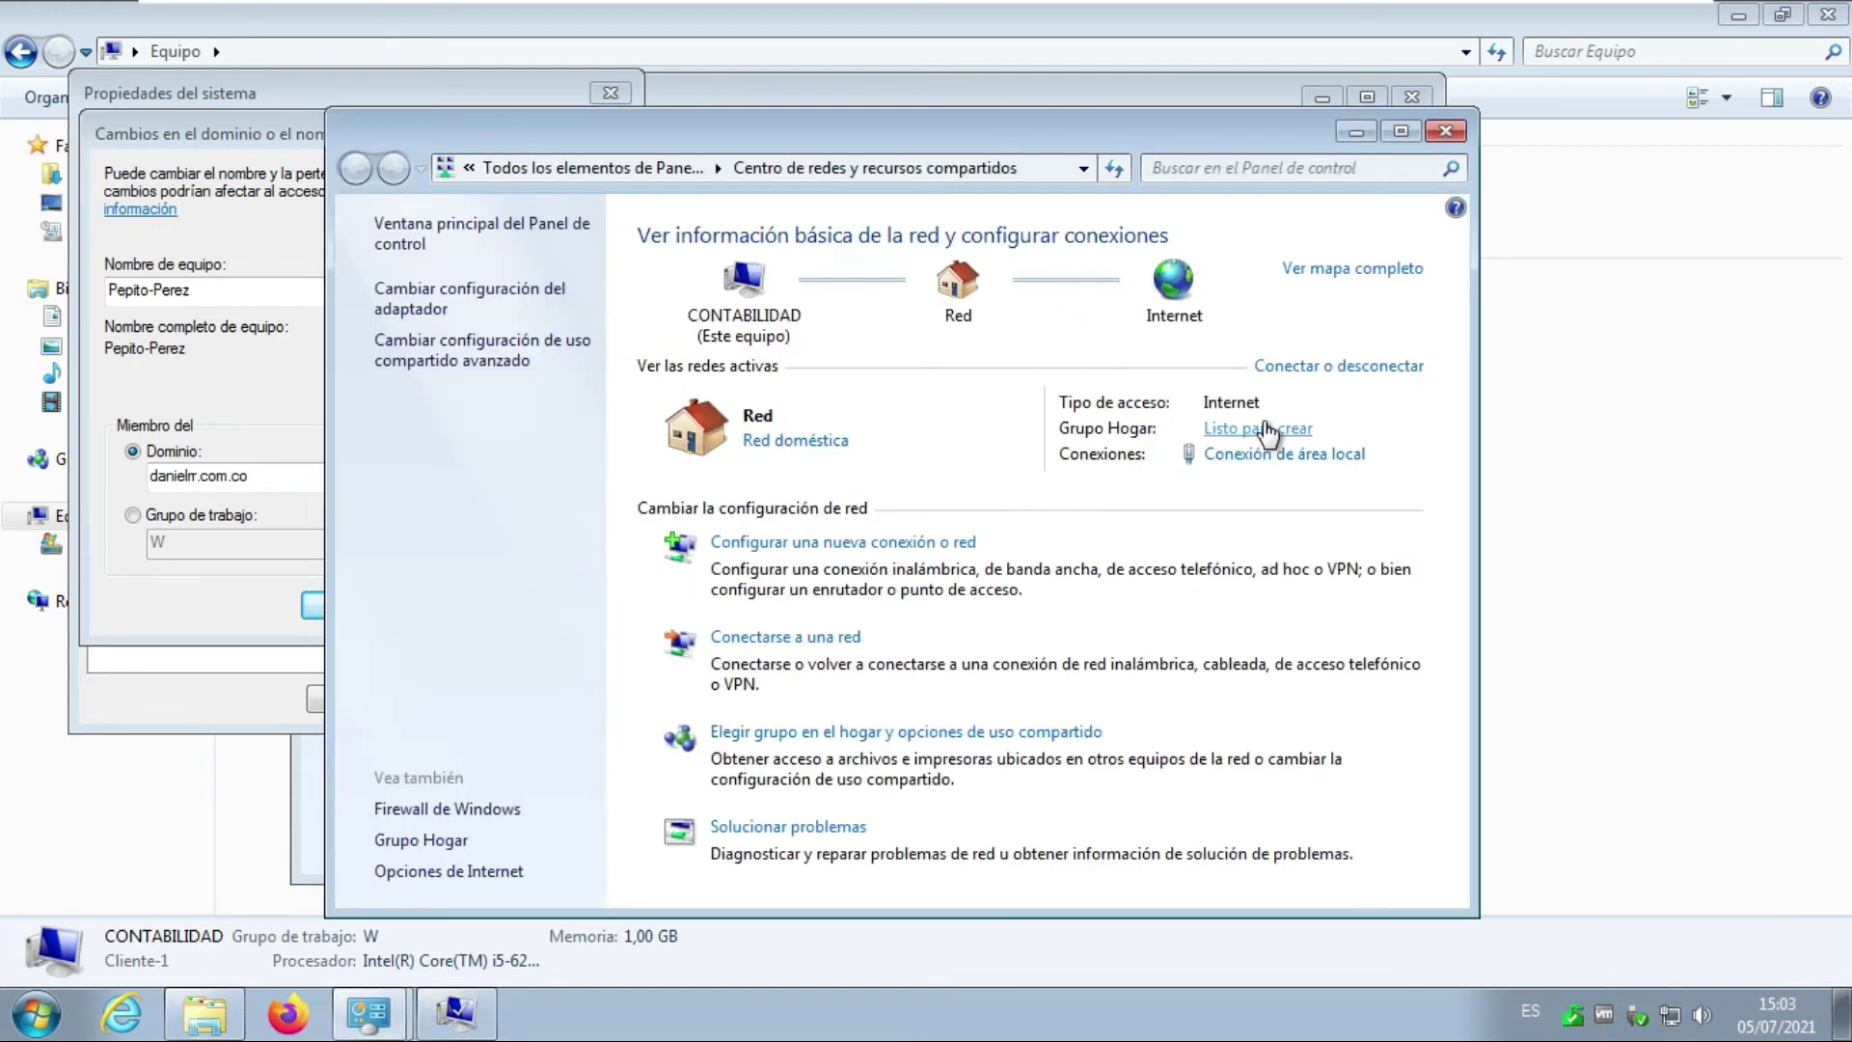
pyautogui.click(1281, 461)
pyautogui.click(777, 730)
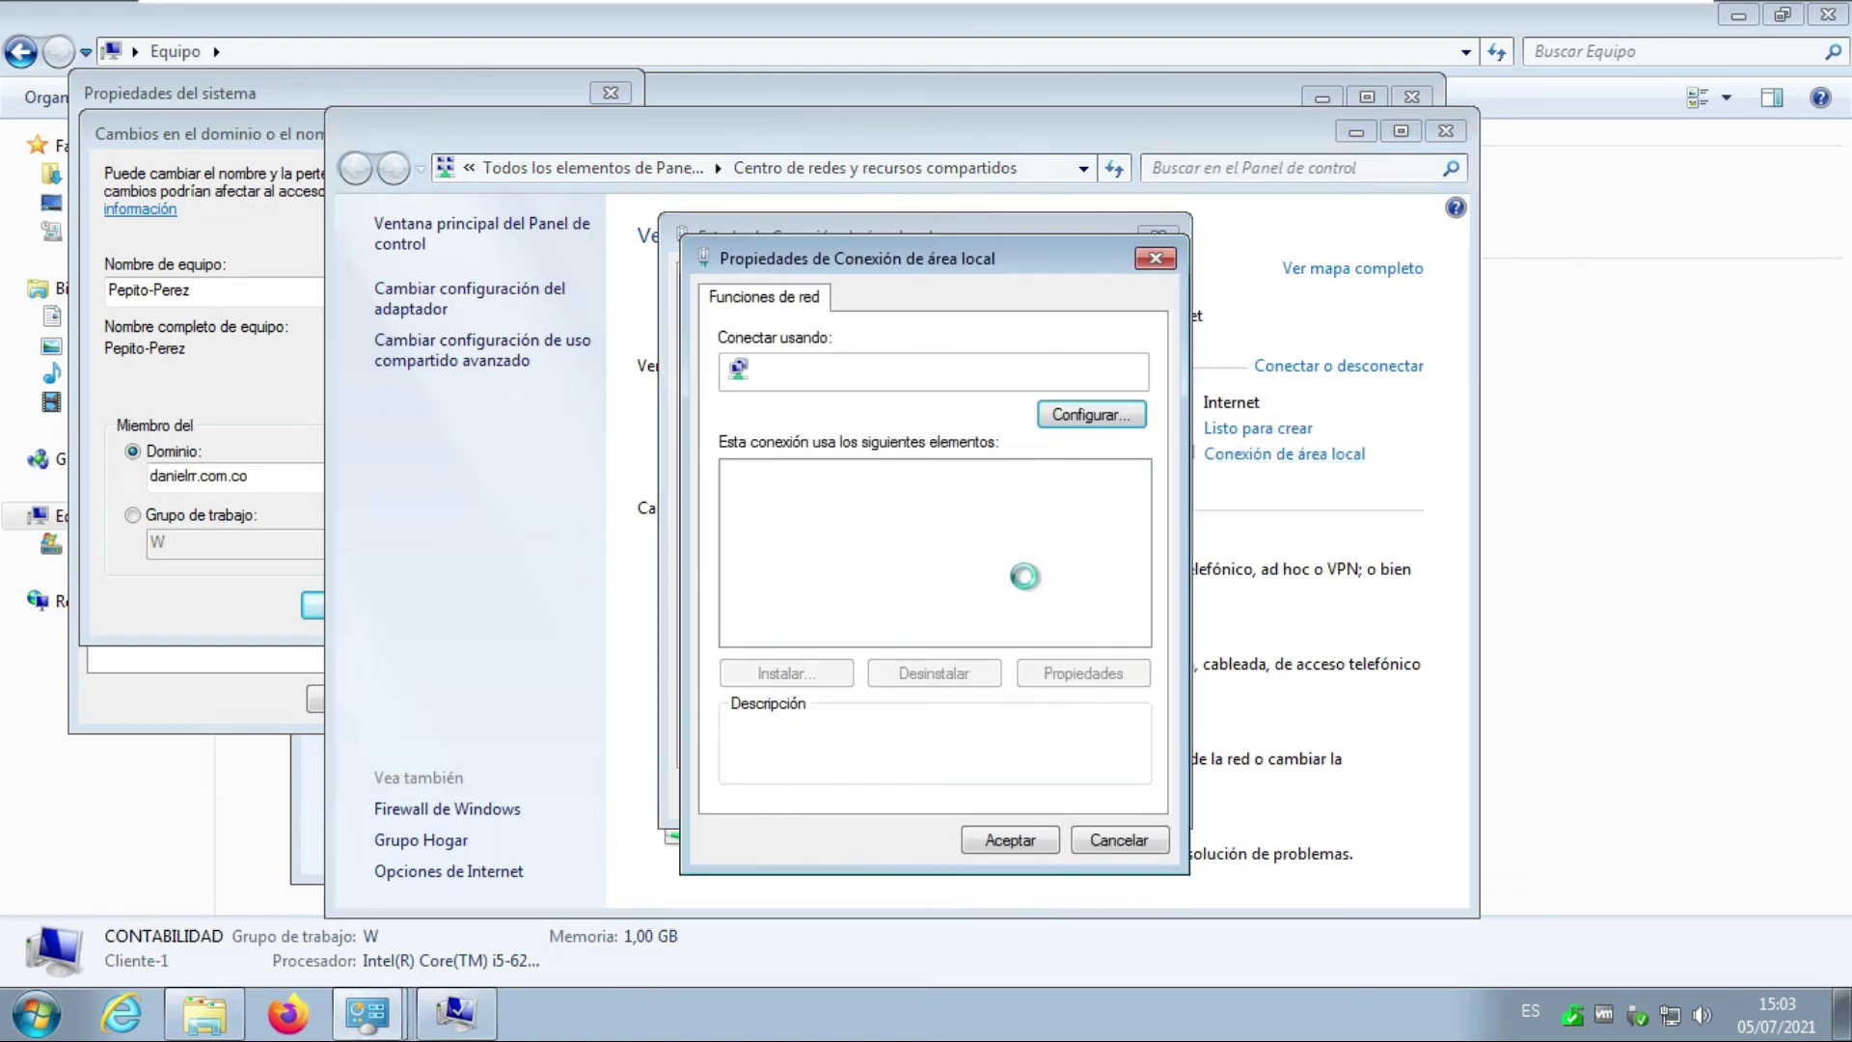
pyautogui.click(1004, 541)
pyautogui.click(1004, 564)
pyautogui.click(1082, 672)
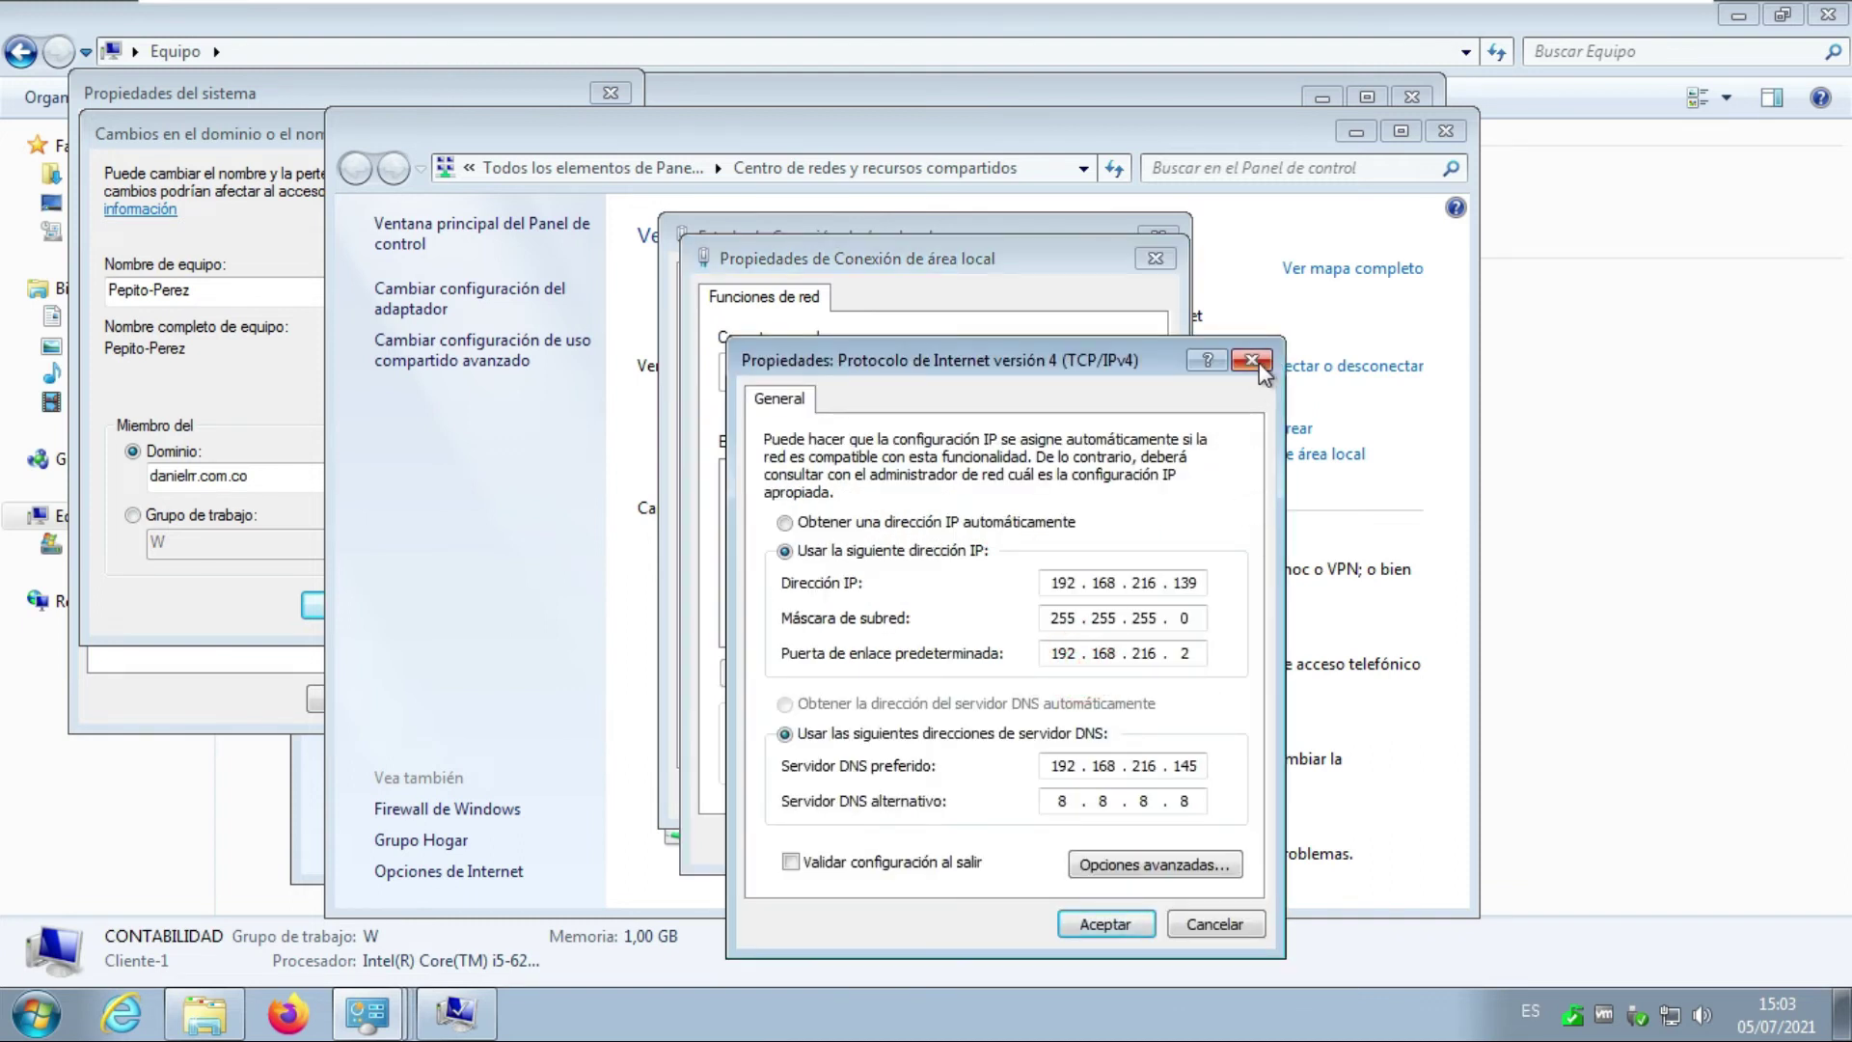
pyautogui.moveTo(1246, 5)
pyautogui.click(1087, 926)
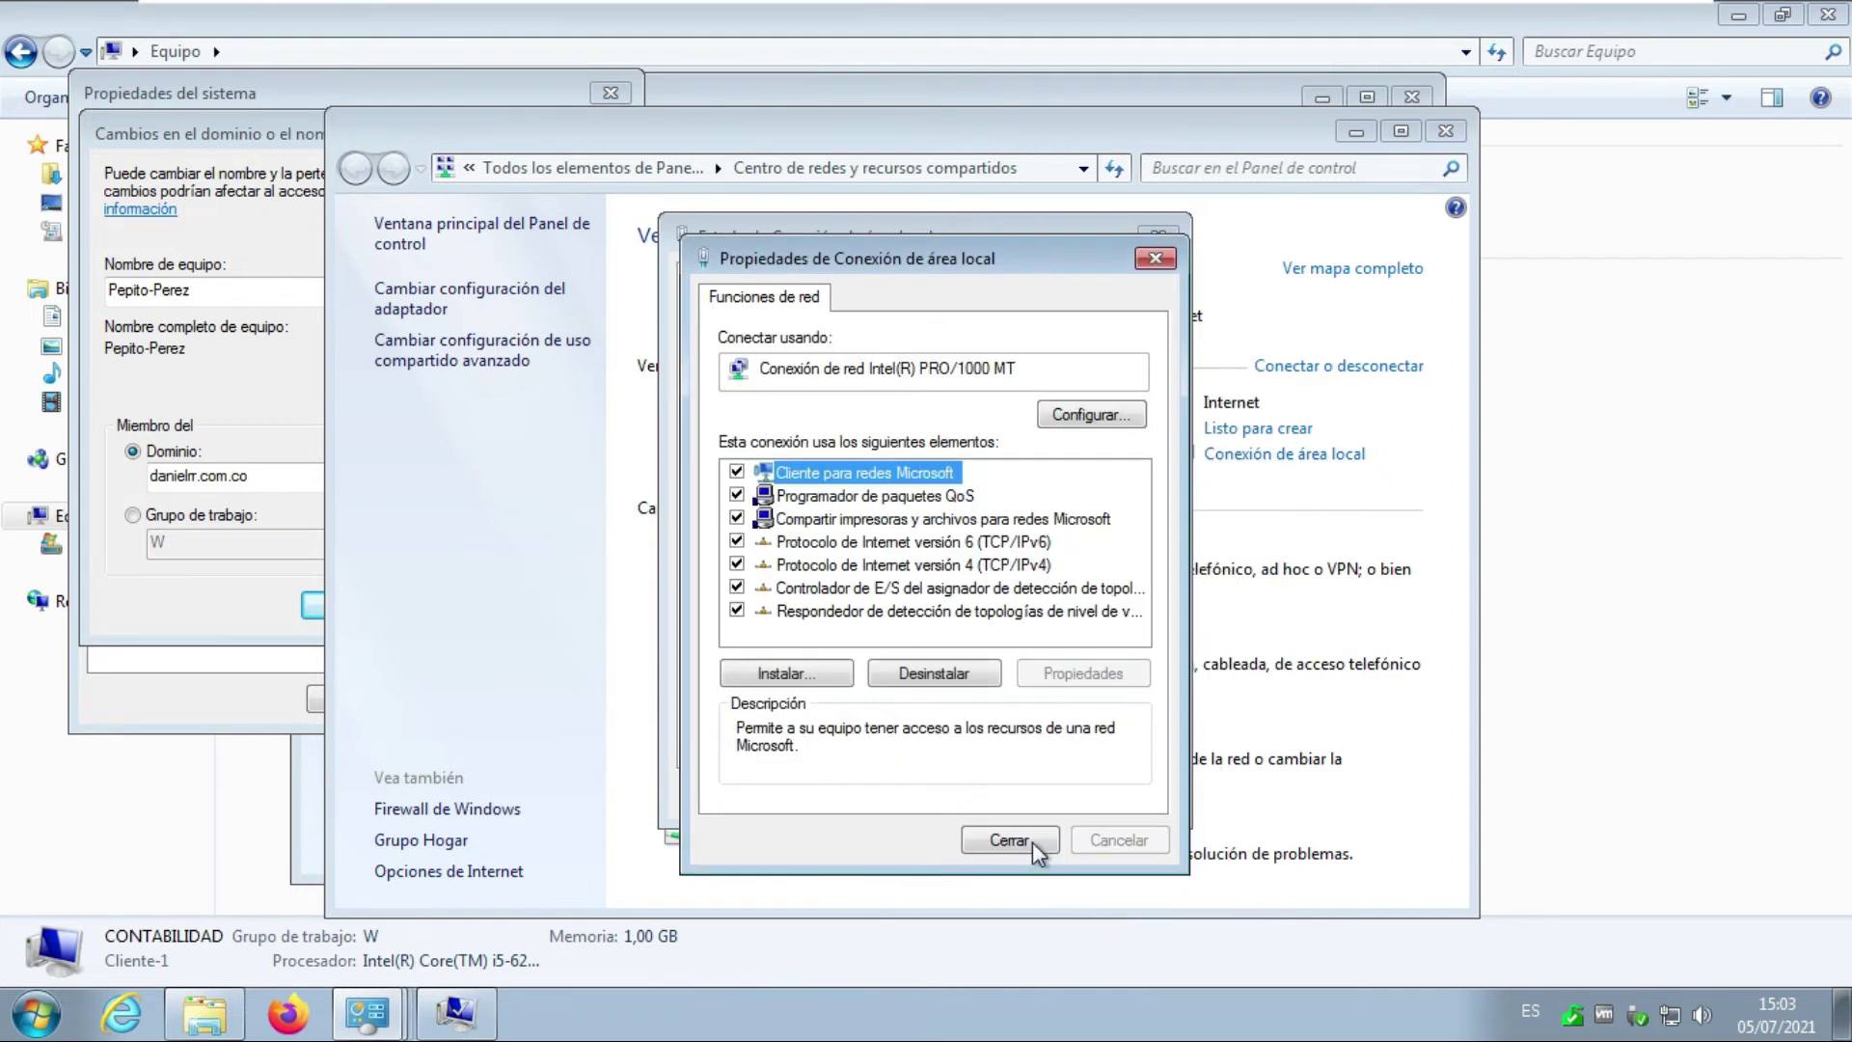
pyautogui.click(1032, 841)
pyautogui.click(1131, 799)
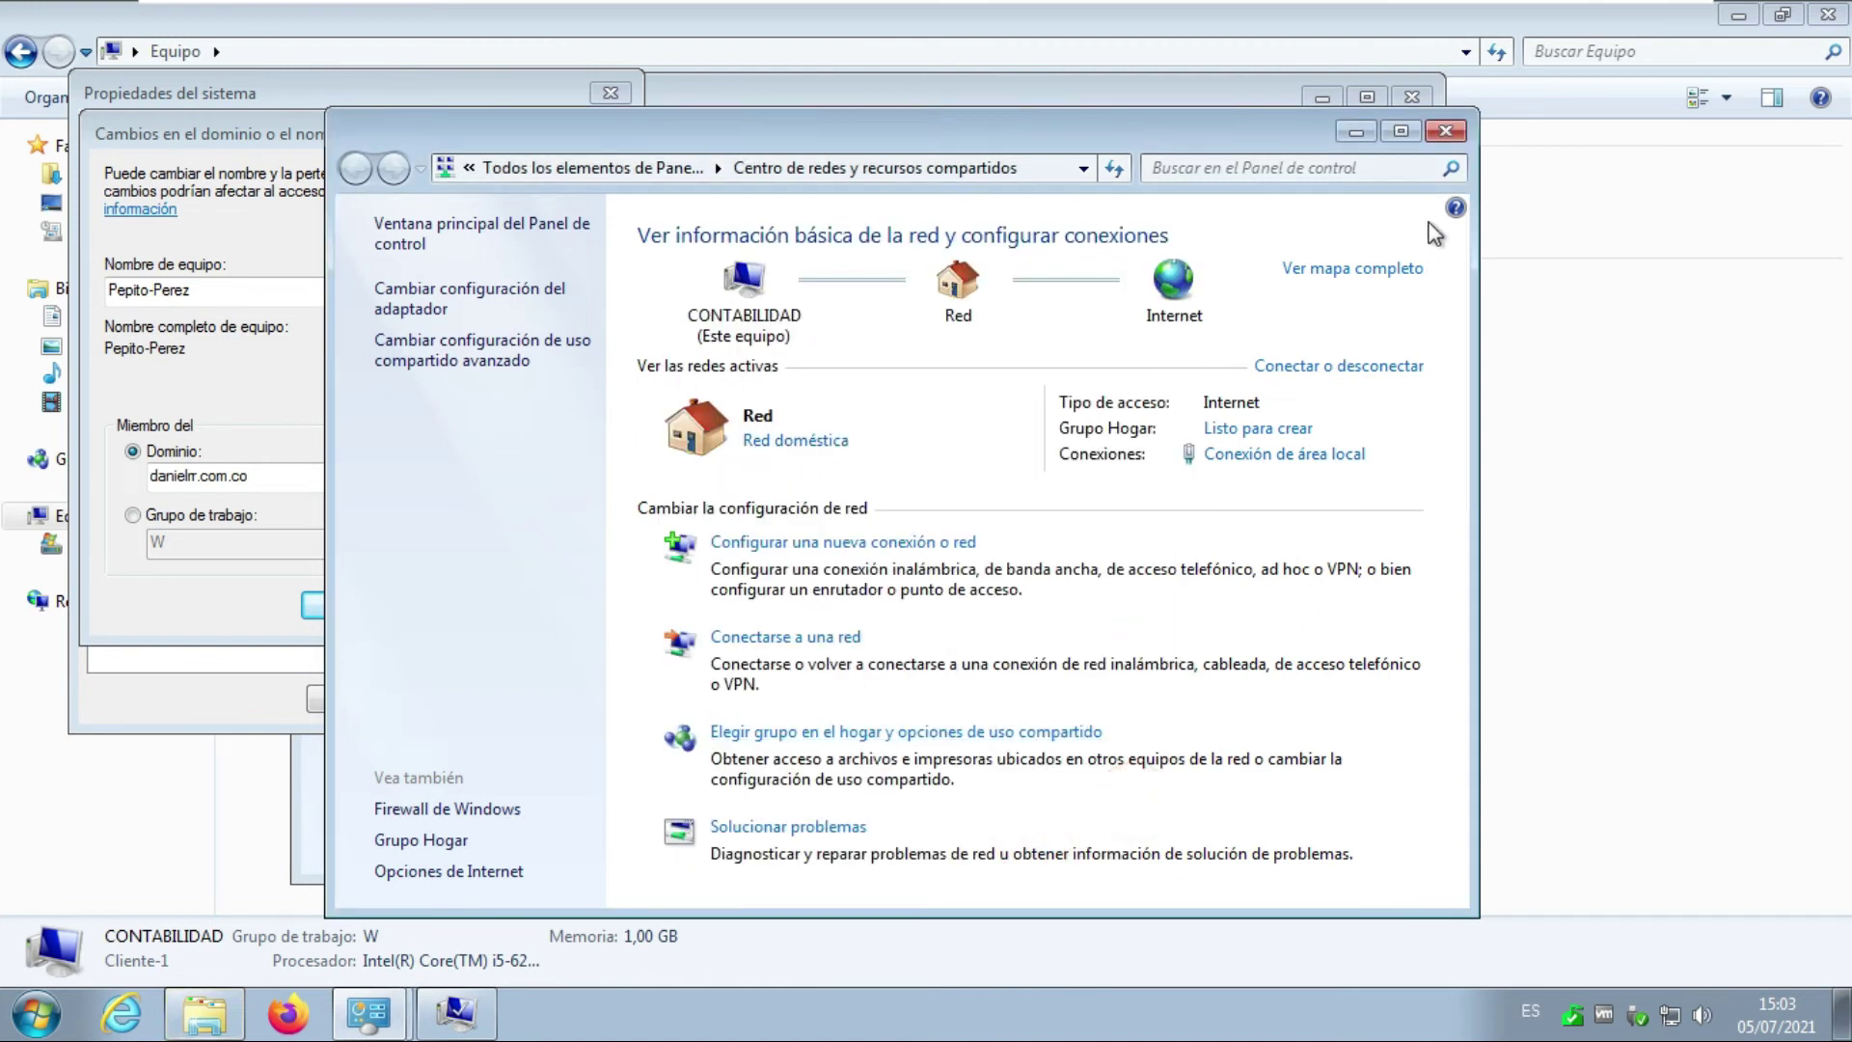
# Close Network Center, acknowledge the domain join and restart notices, and close System Properties.
pyautogui.click(1446, 131)
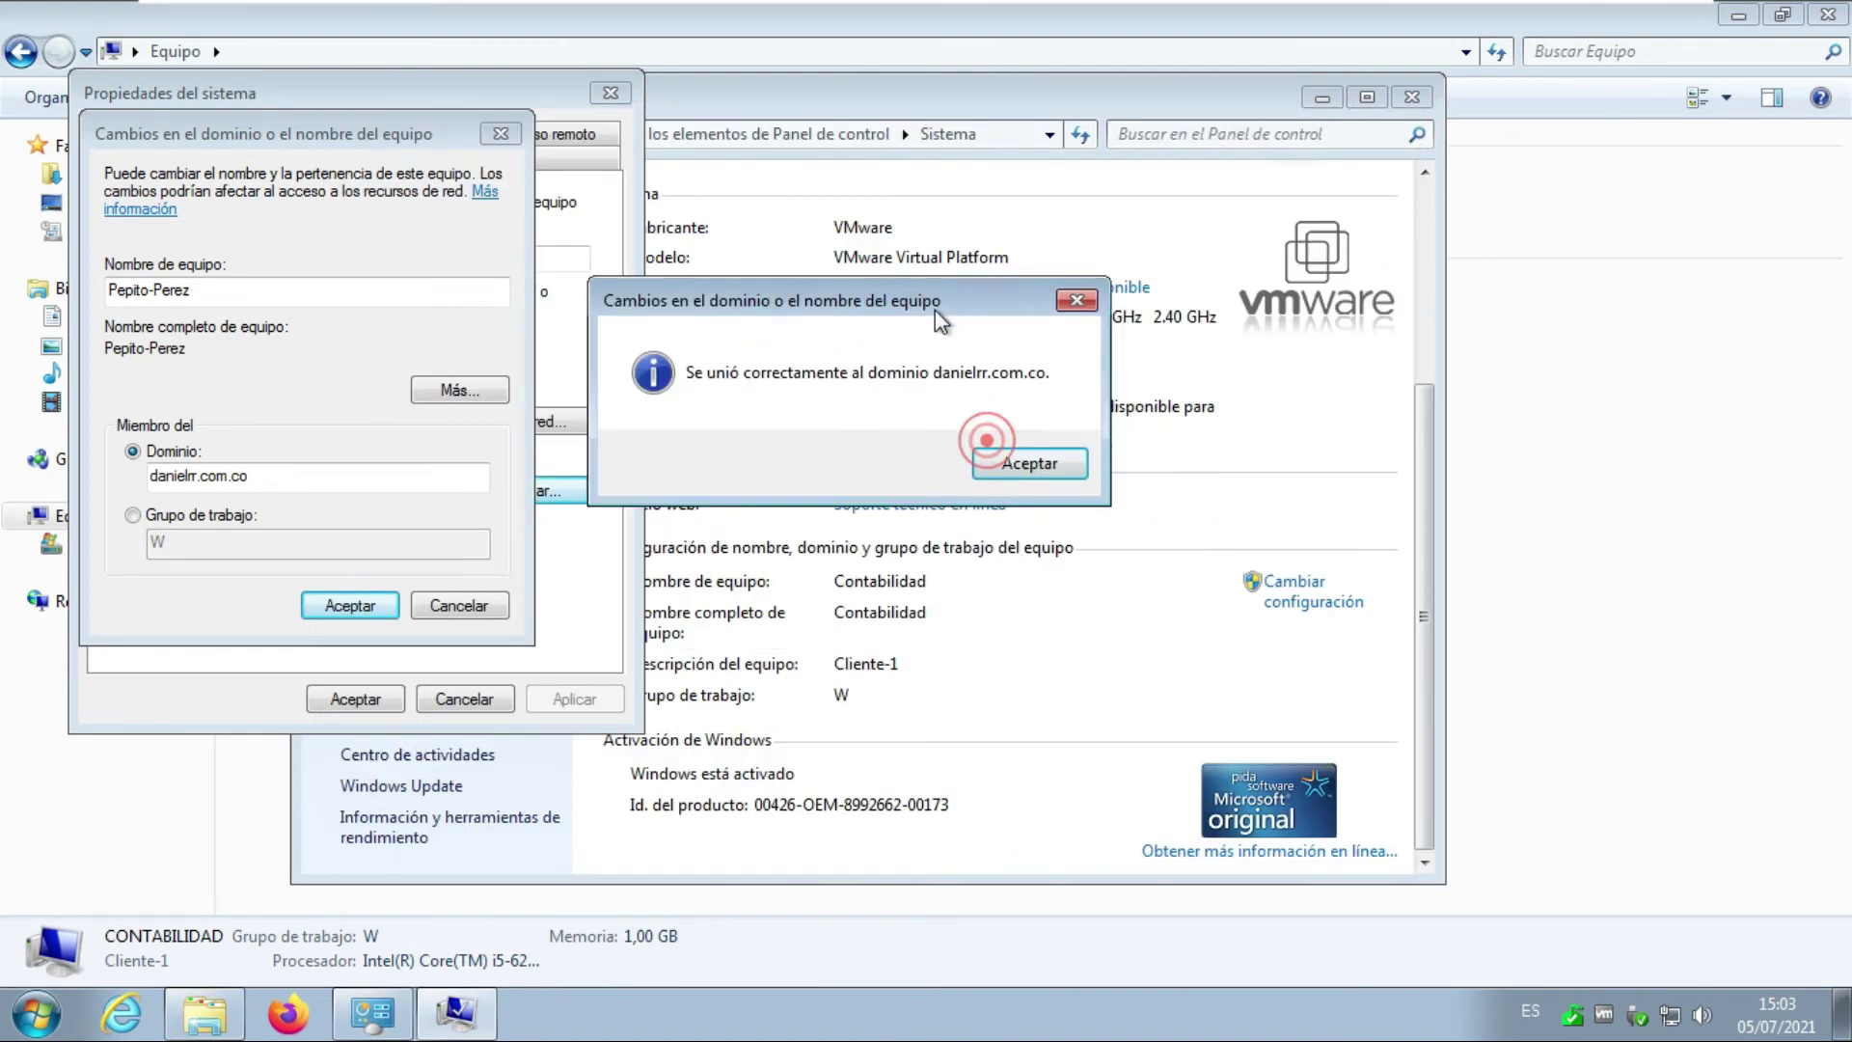
pyautogui.moveTo(935, 310); pyautogui.dragTo(974, 325)
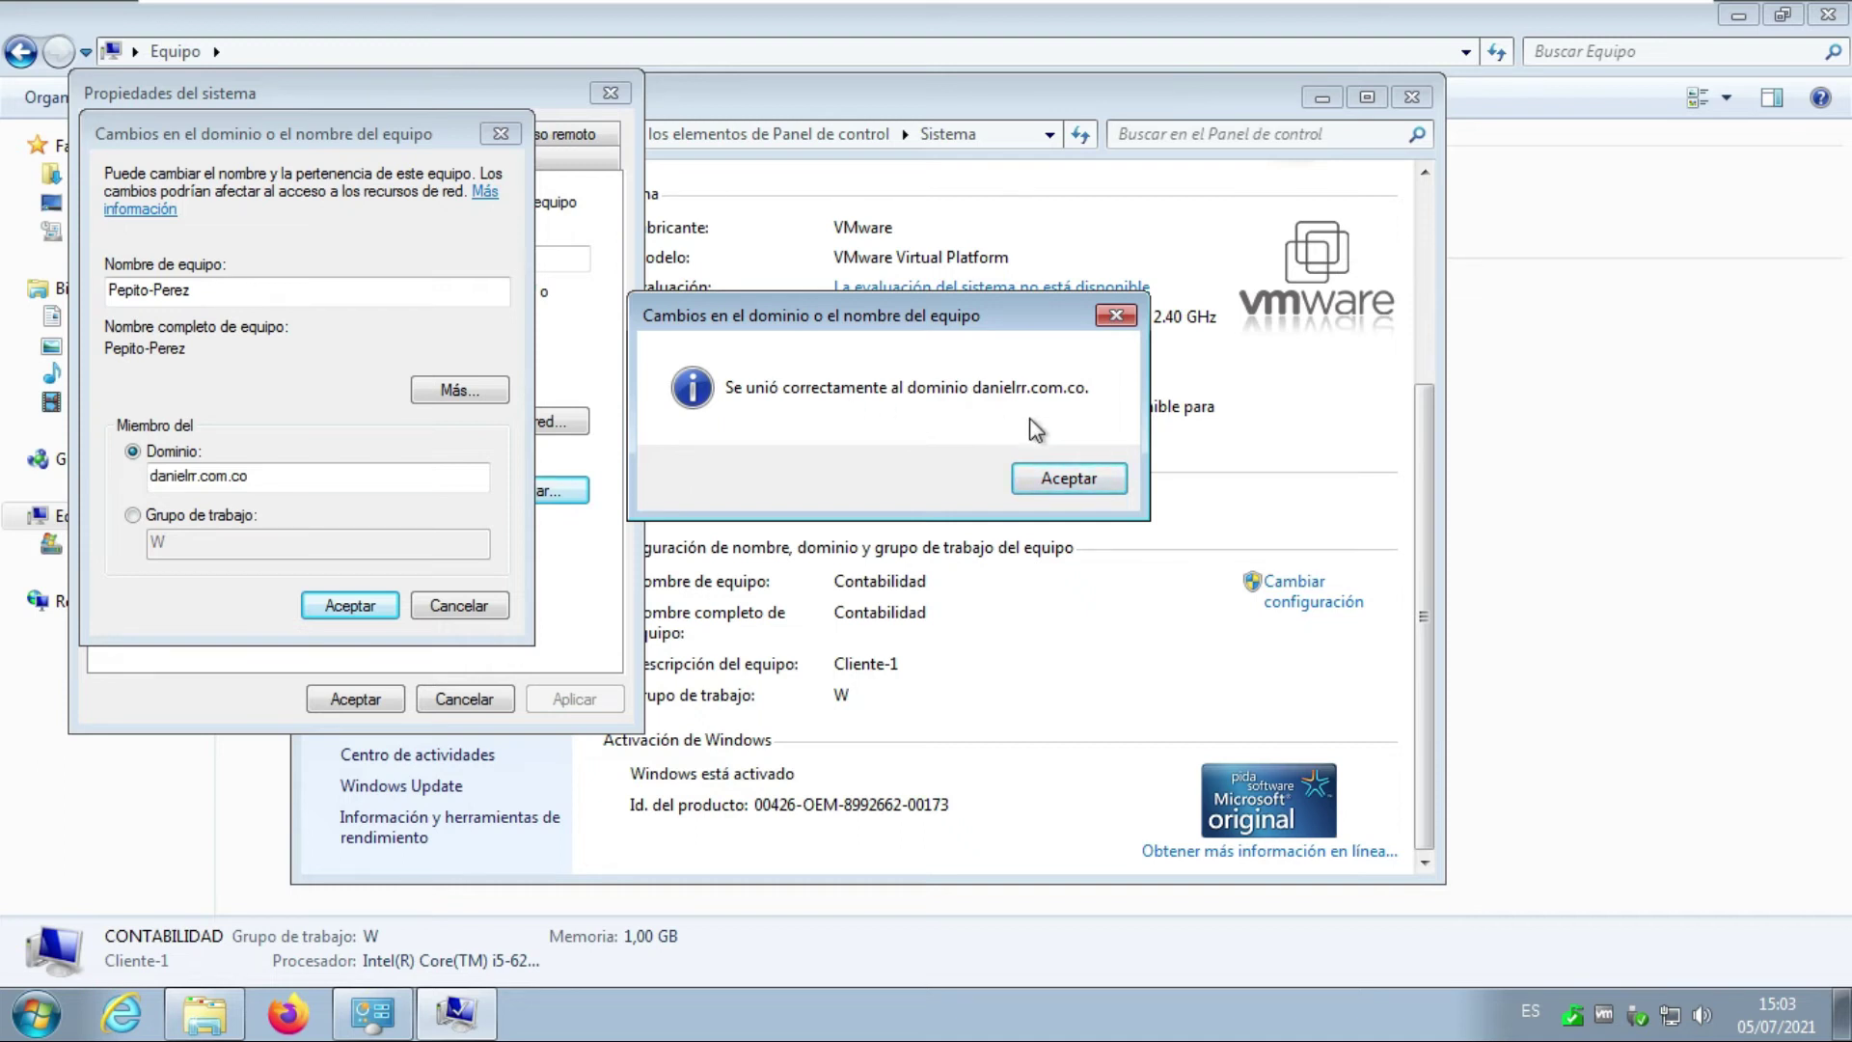
pyautogui.click(1078, 479)
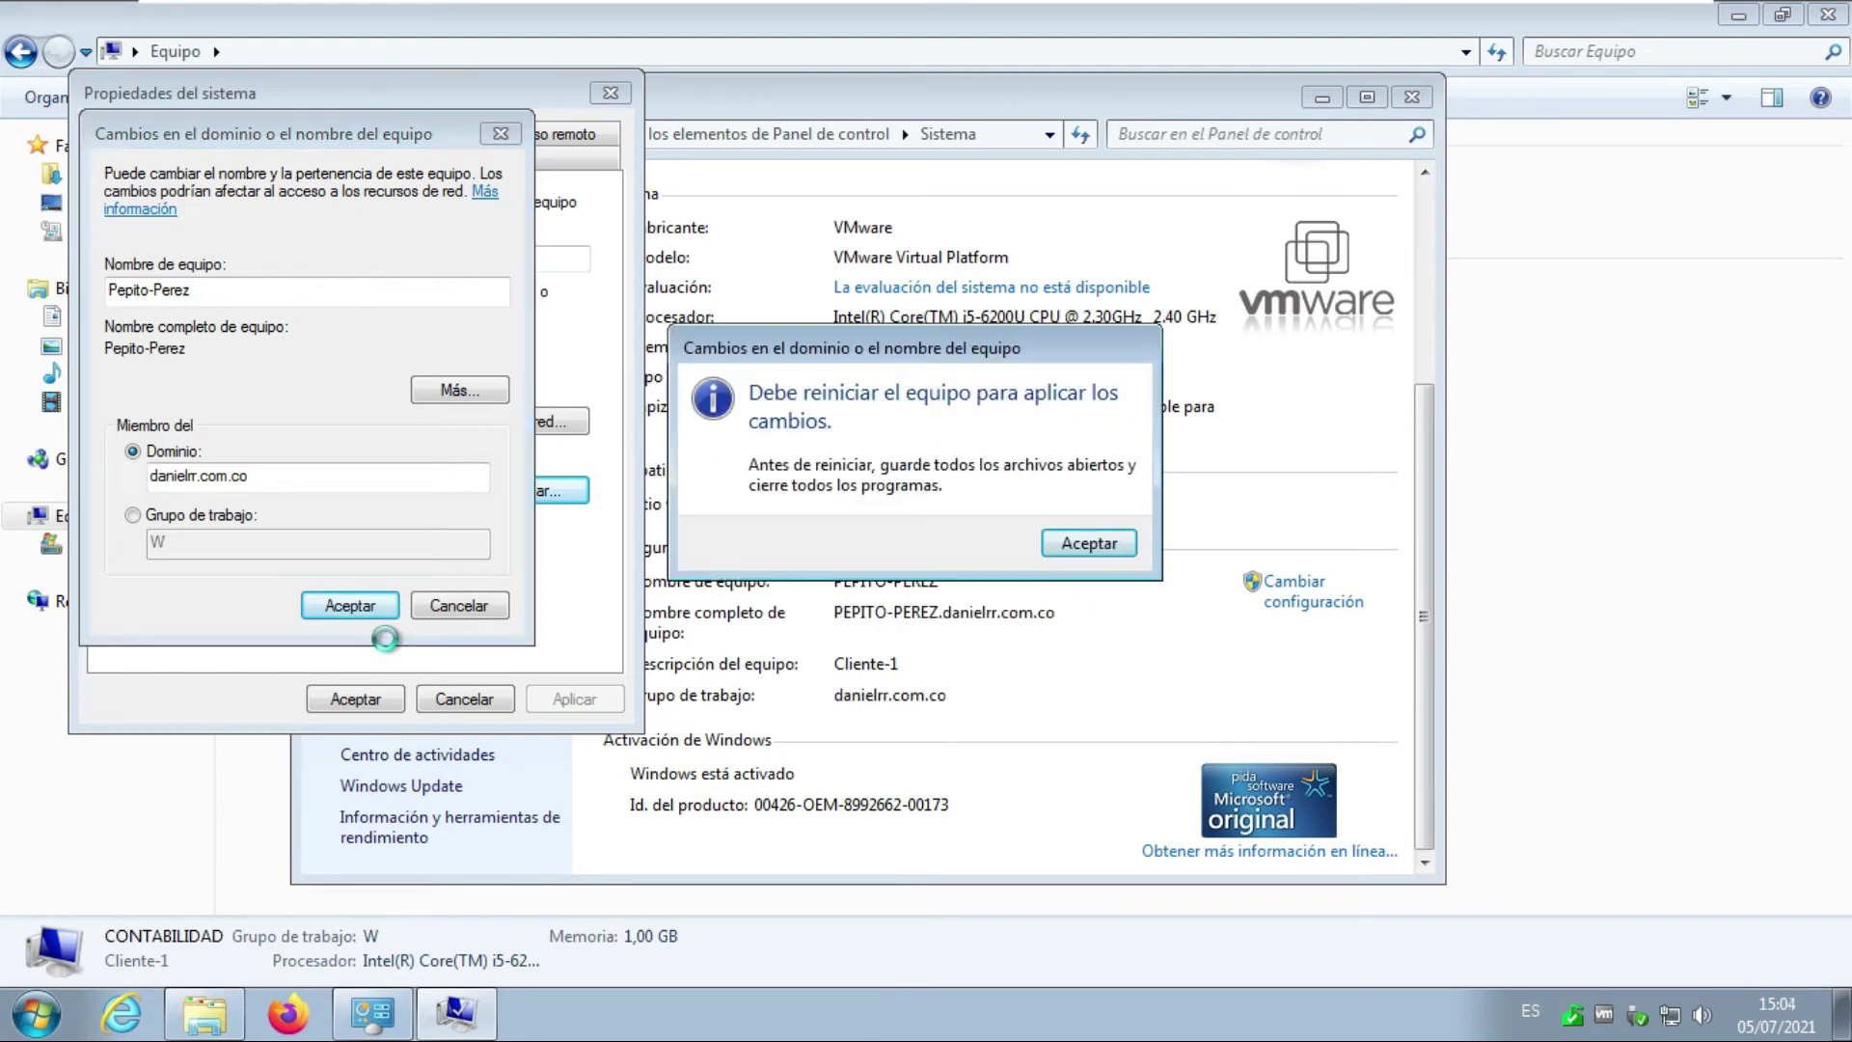
pyautogui.click(1083, 544)
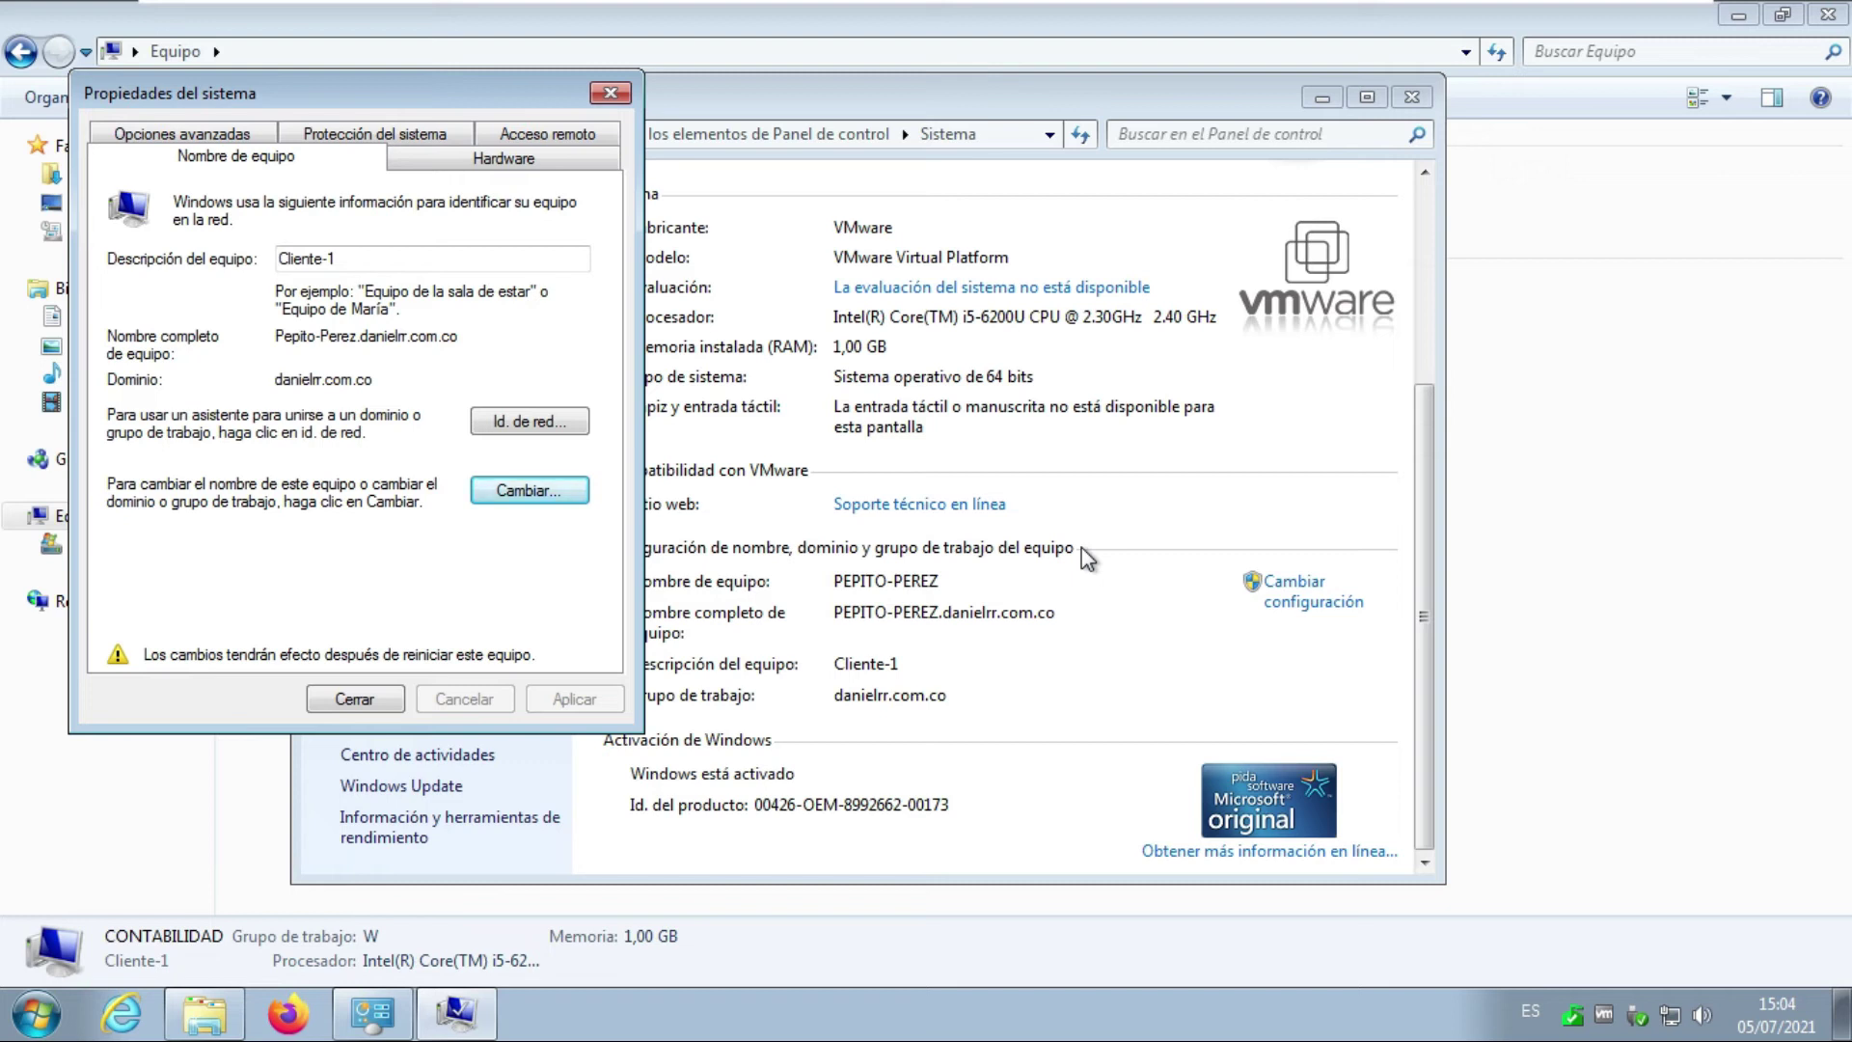
pyautogui.click(325, 701)
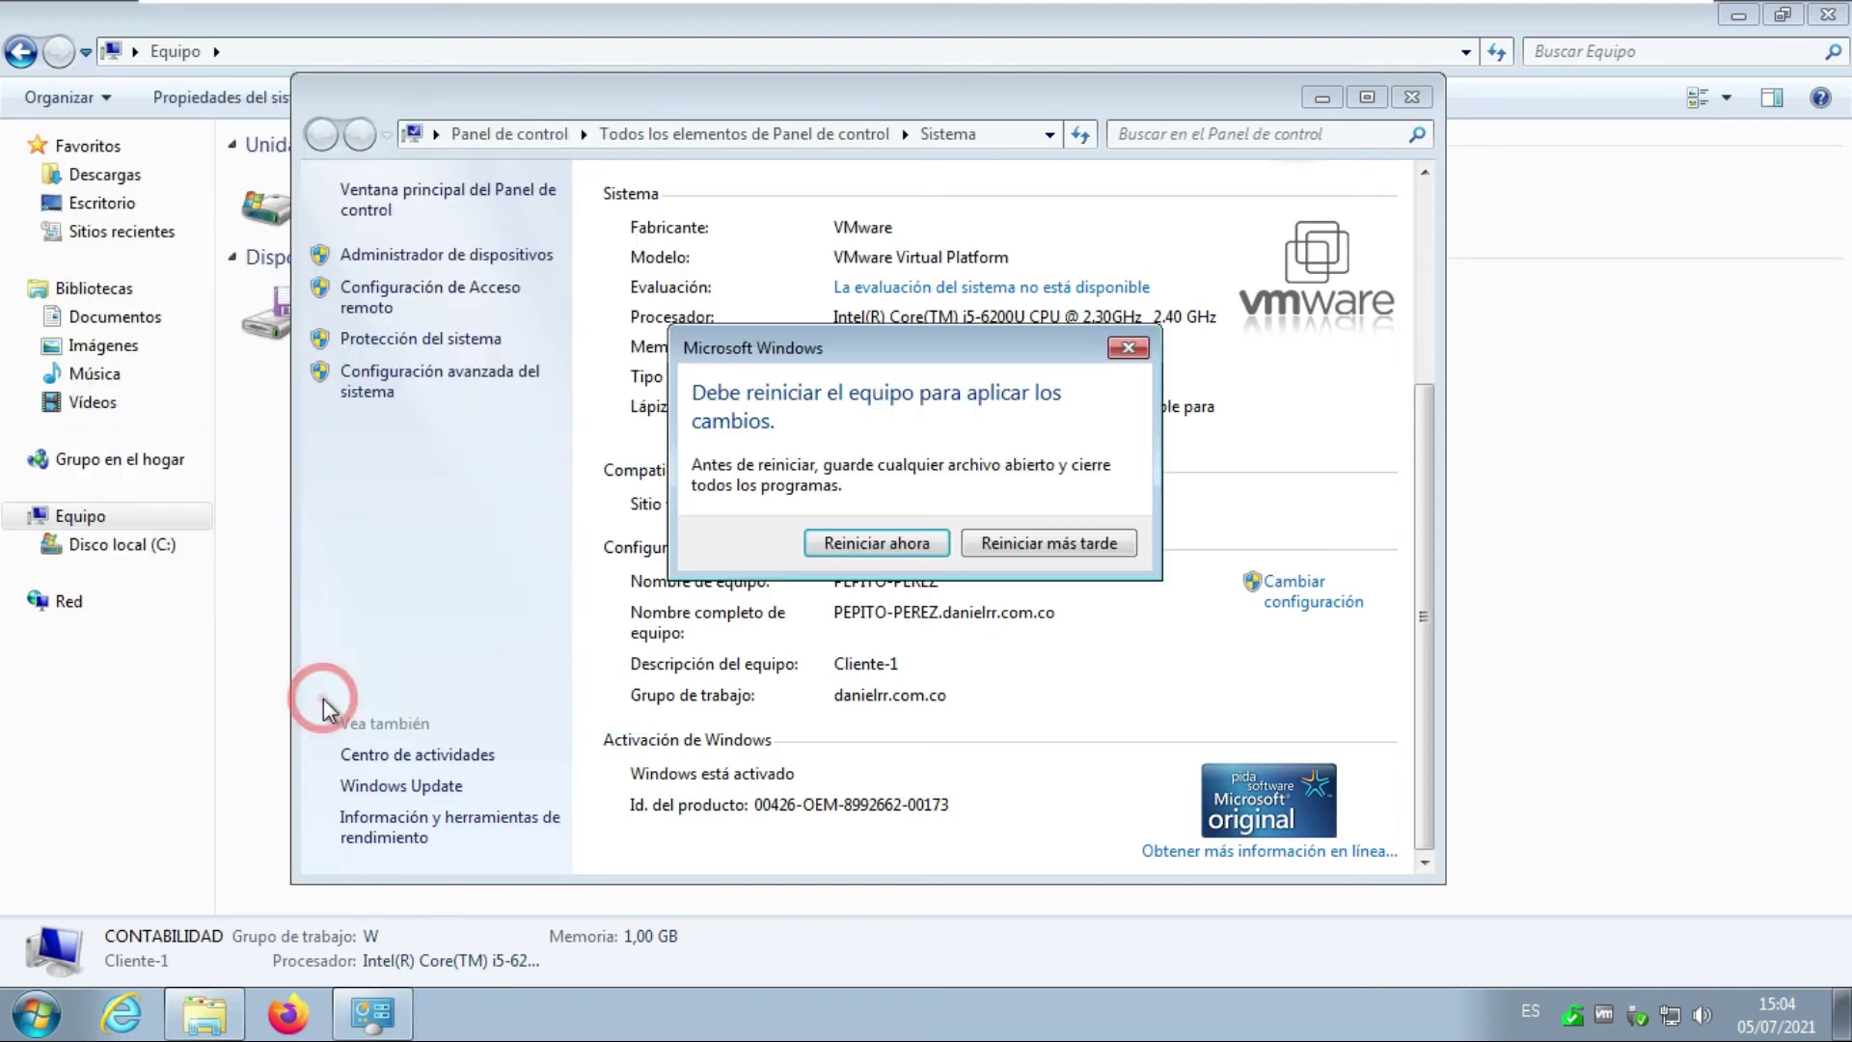
# Restart the Windows 7 guest now and switch to the Windows Server 2012 R2 machine.
pyautogui.click(863, 543)
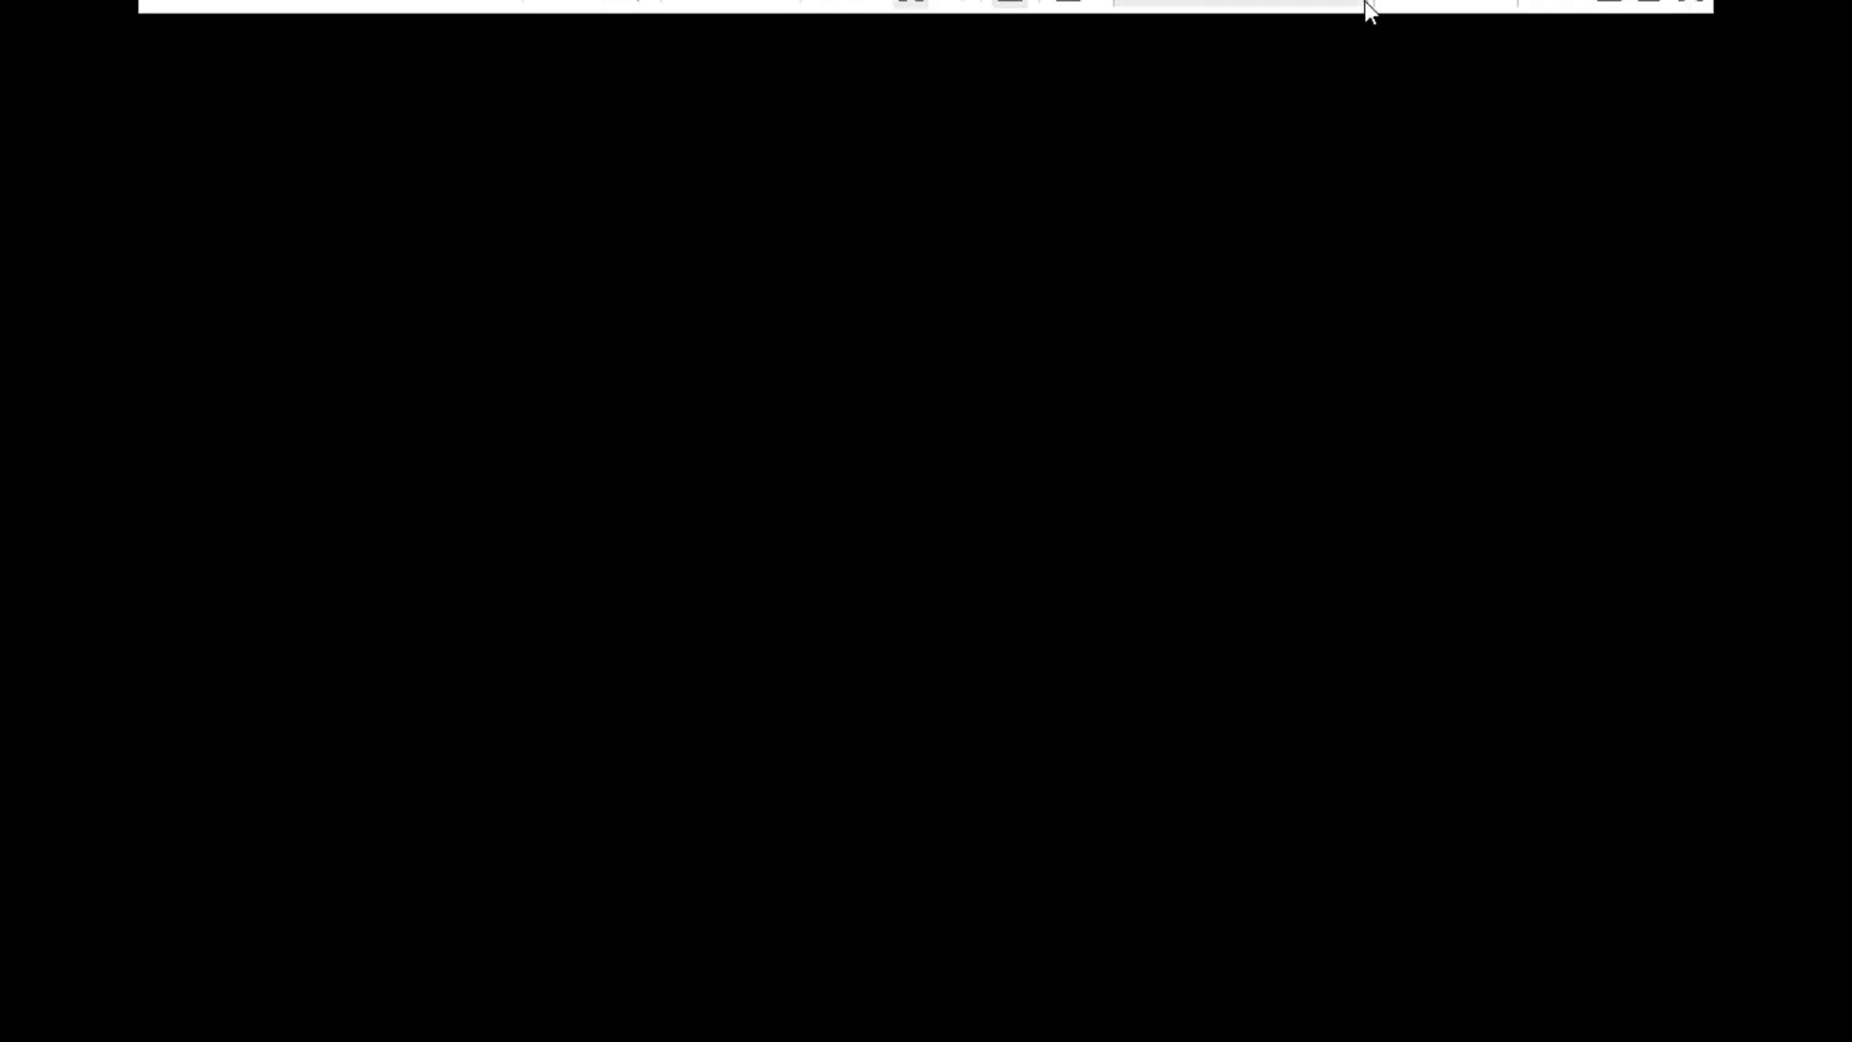
pyautogui.click(1252, 17)
pyautogui.click(761, 286)
# Sign in to the server as the domain administrator with its password.
pyautogui.click(624, 35)
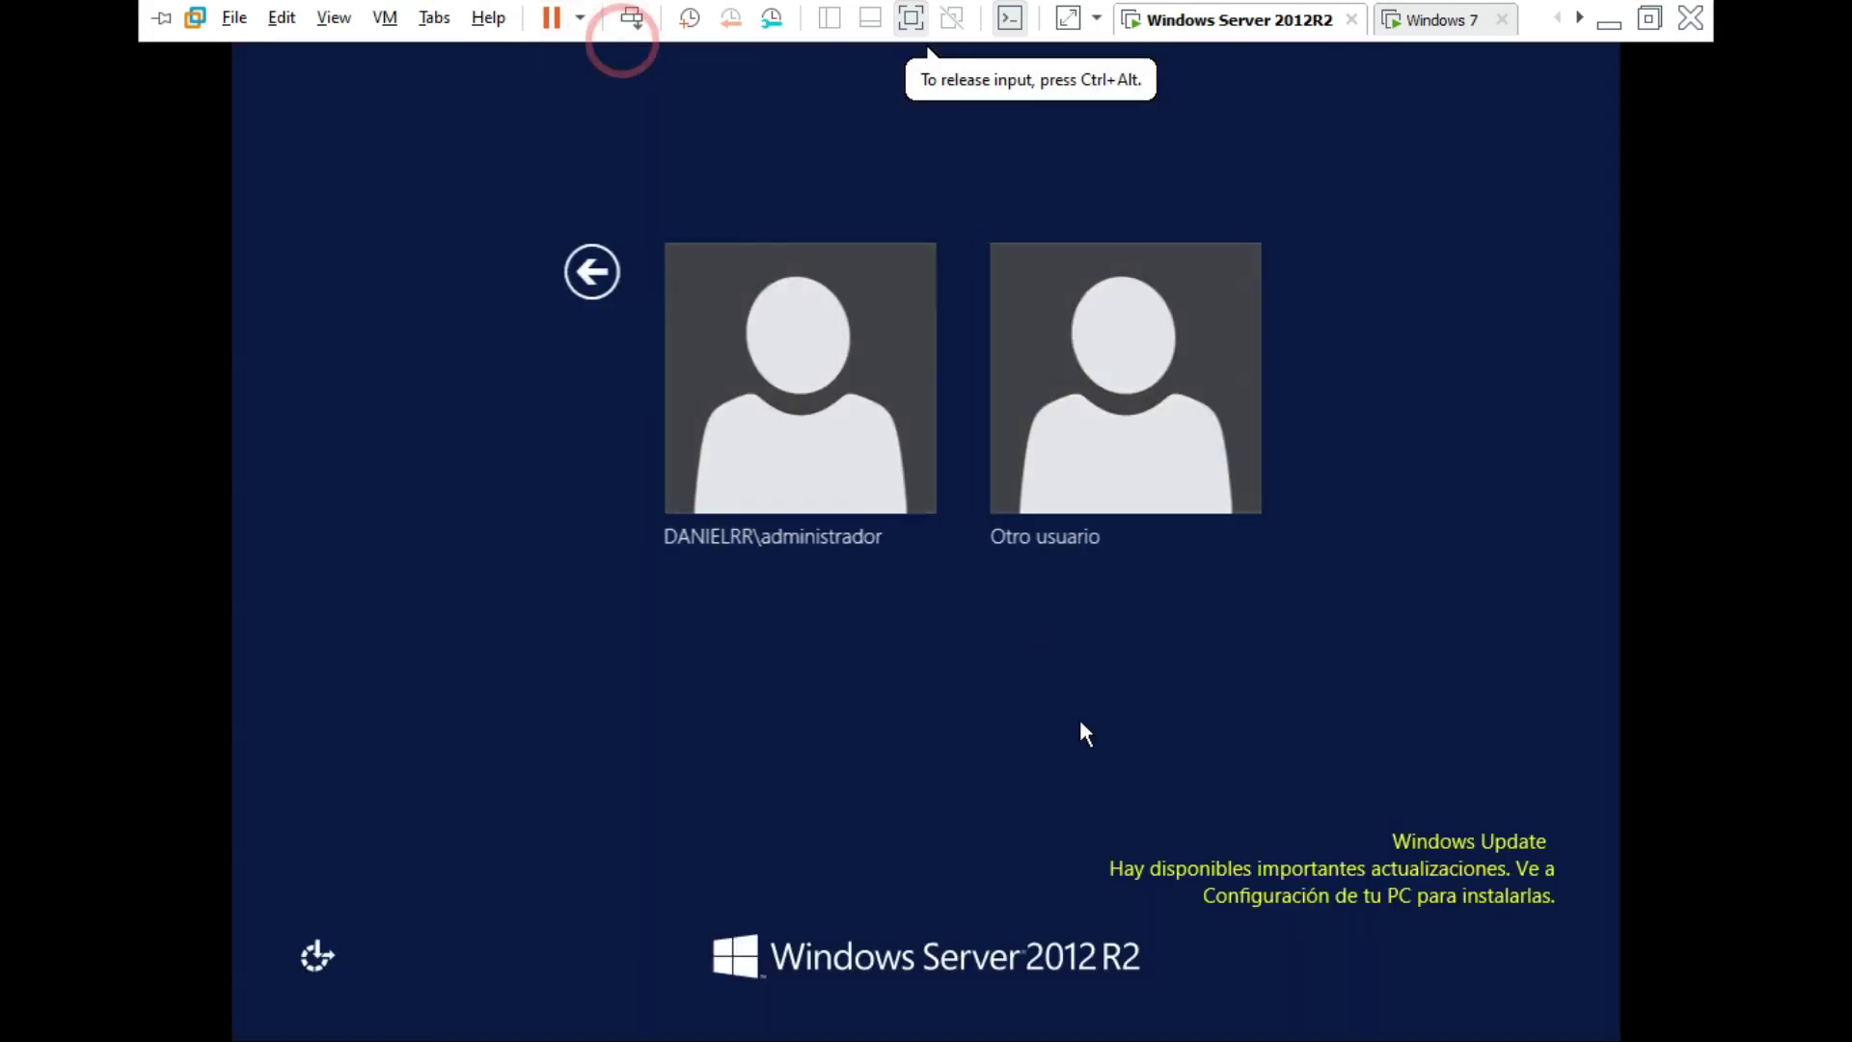
pyautogui.click(707, 415)
pyautogui.write('•••••••••••')
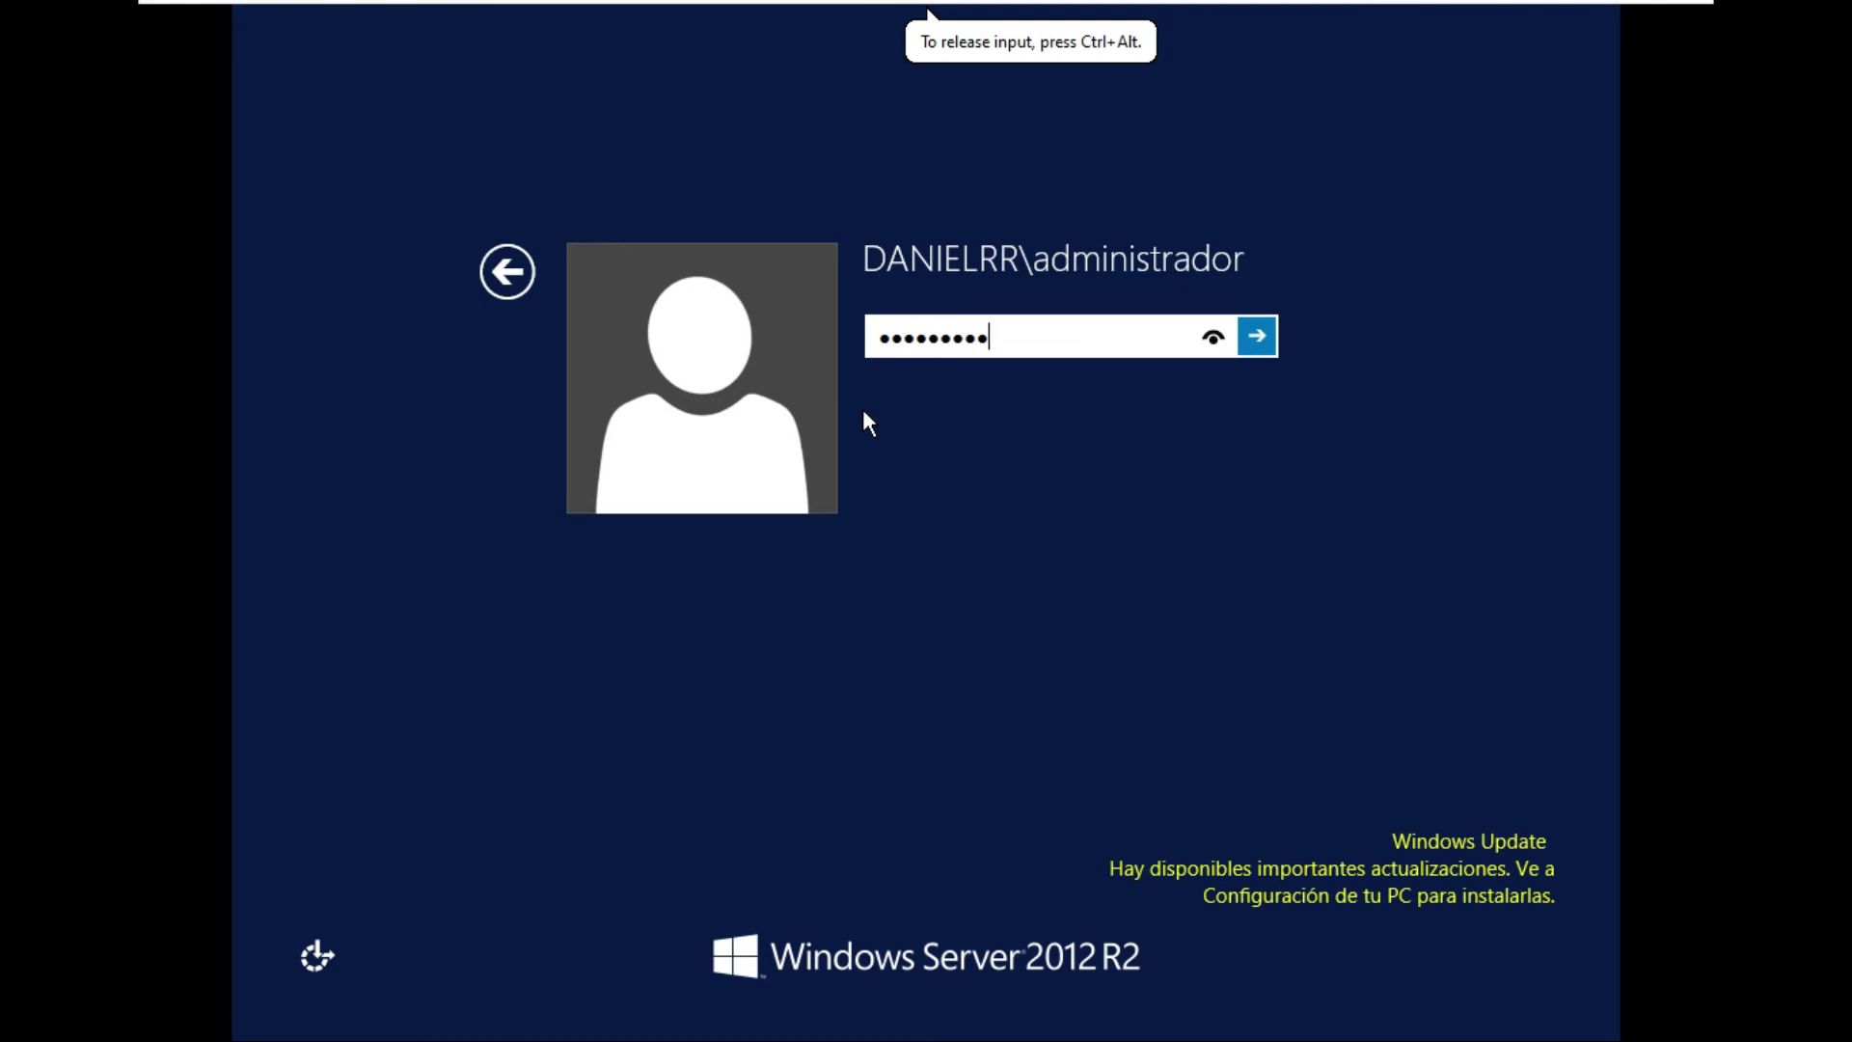
pyautogui.press('Return')
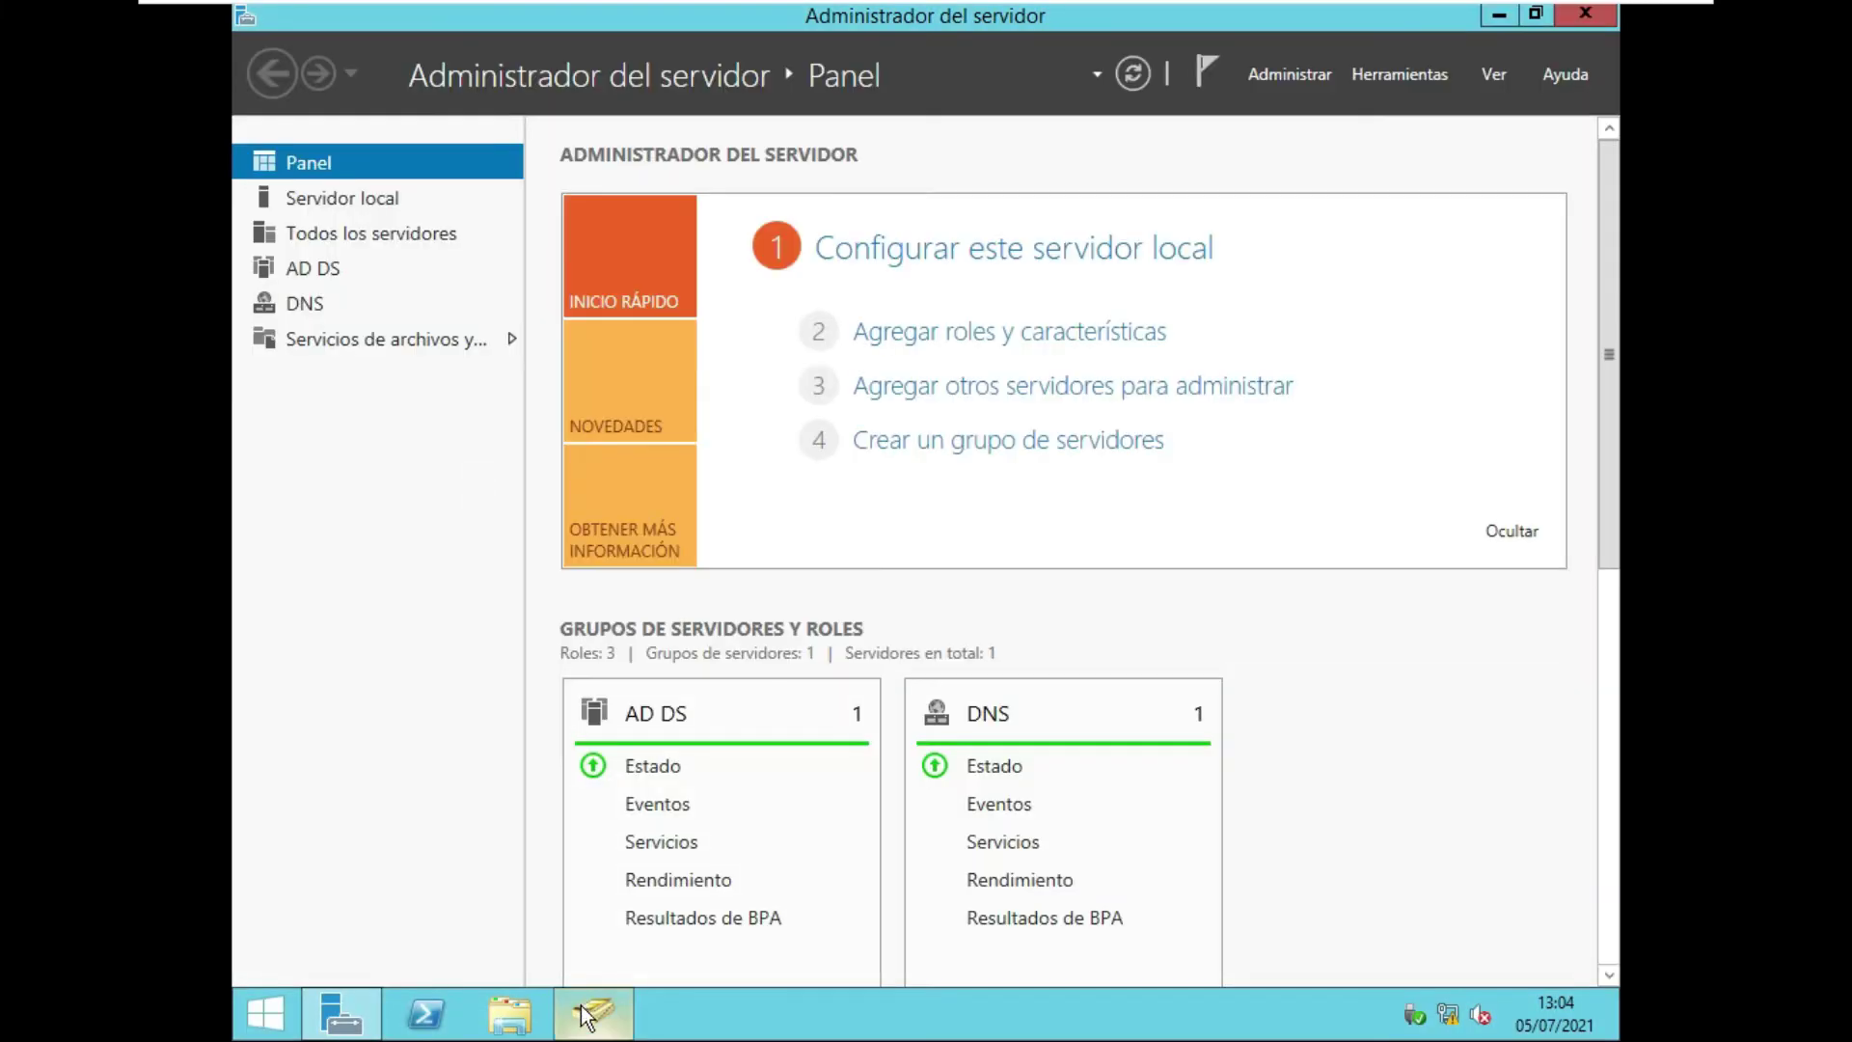
# Check the test user's logon name on the Cuenta tab of its Properties, then switch to Windows 7.
pyautogui.click(585, 1015)
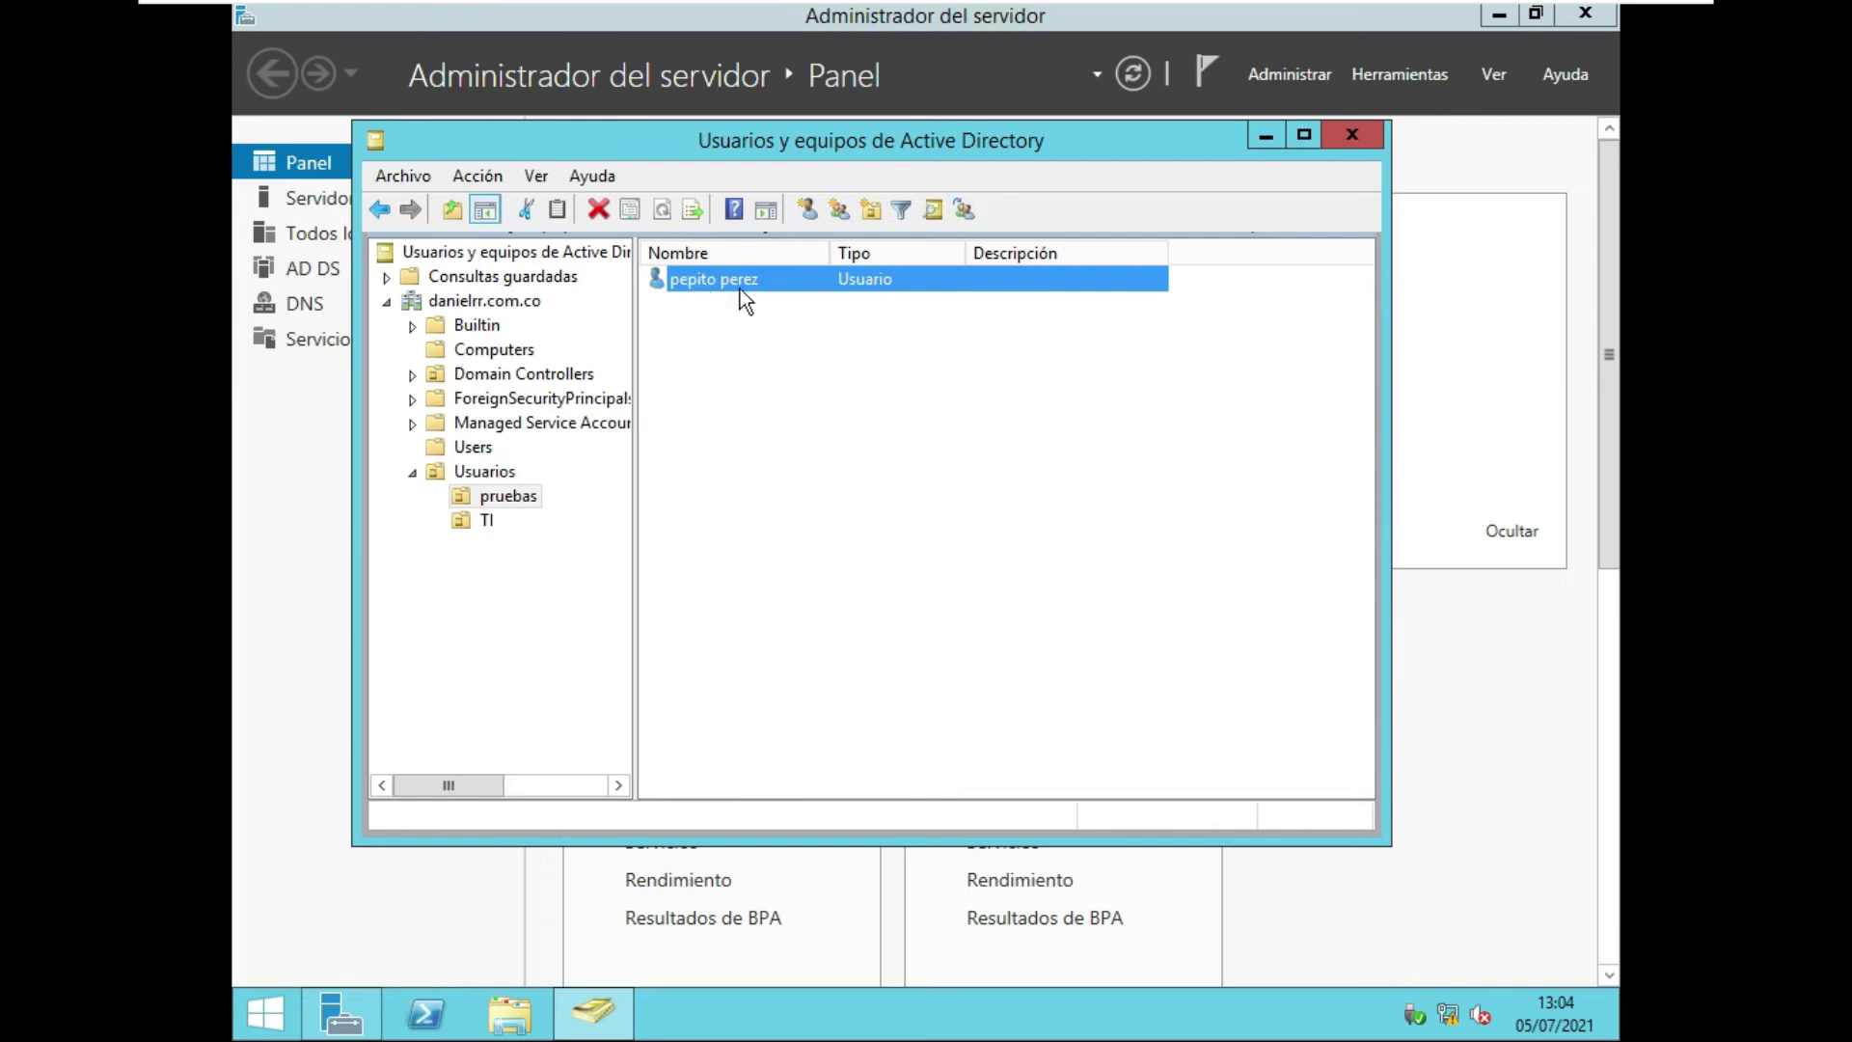
pyautogui.press('Return')
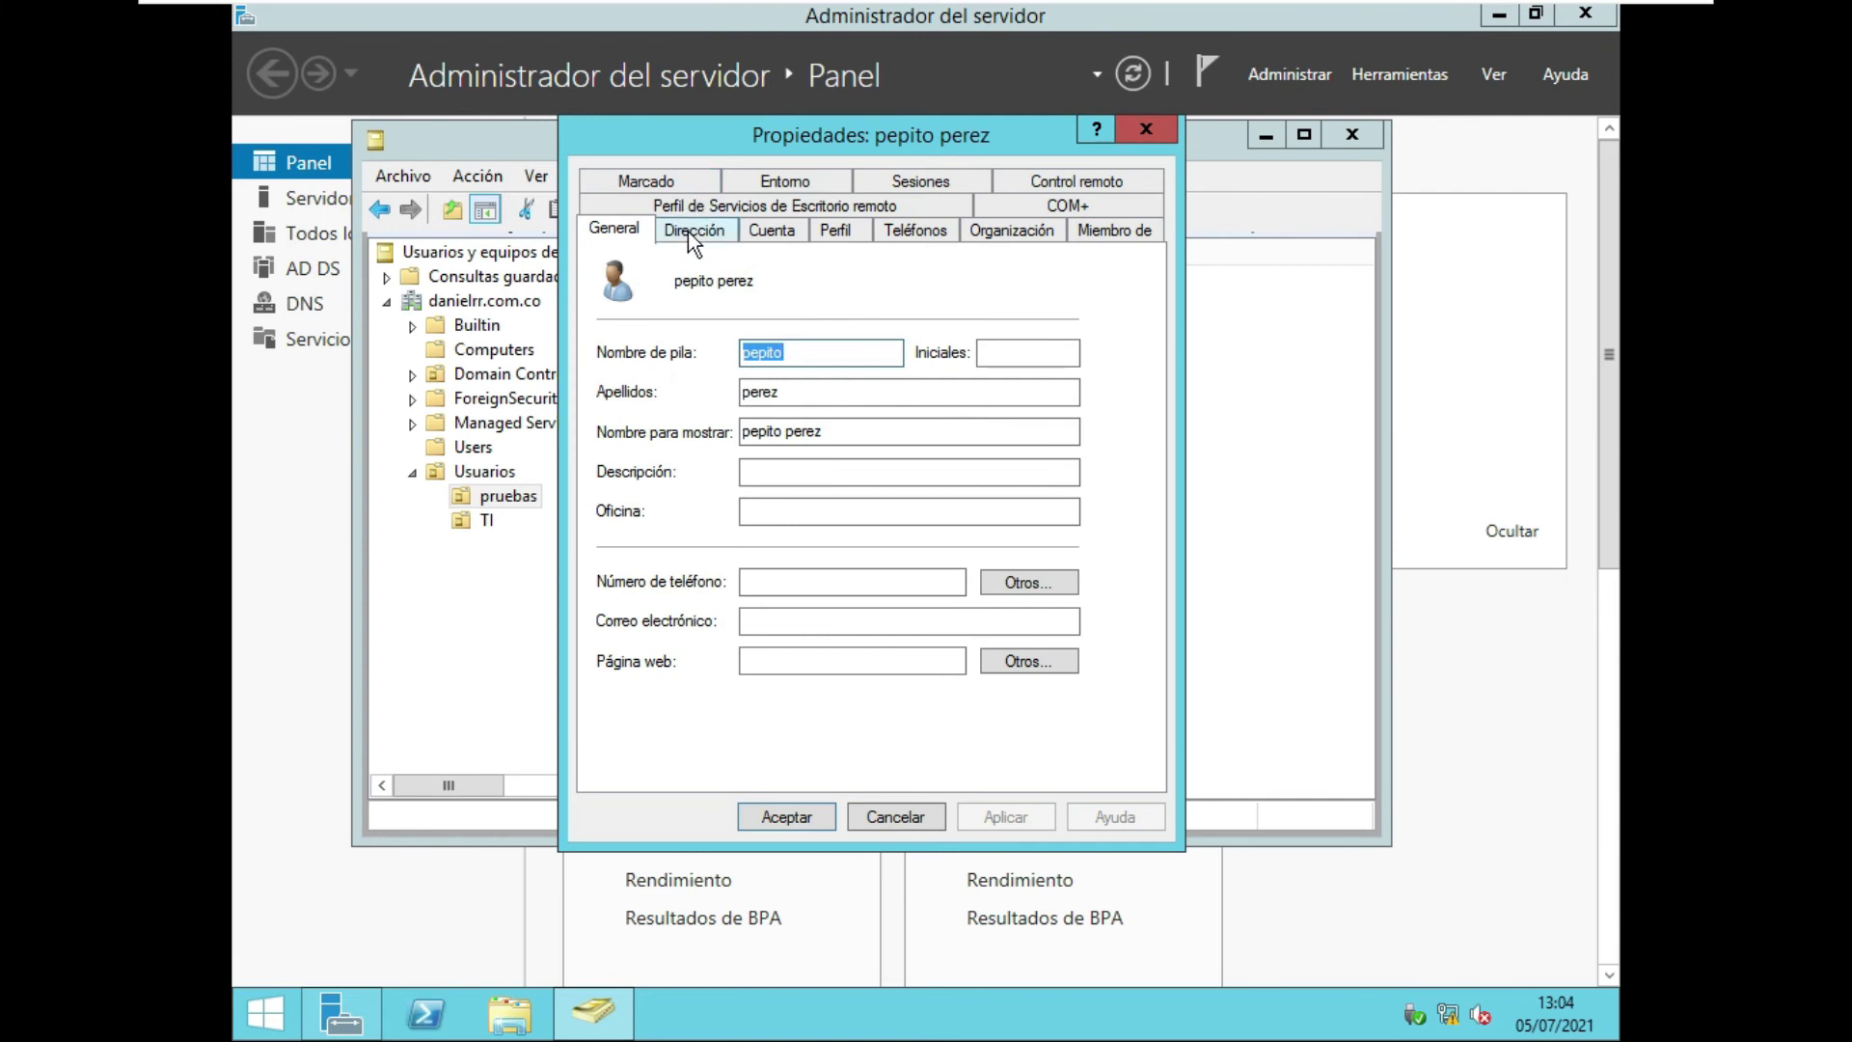
pyautogui.click(770, 232)
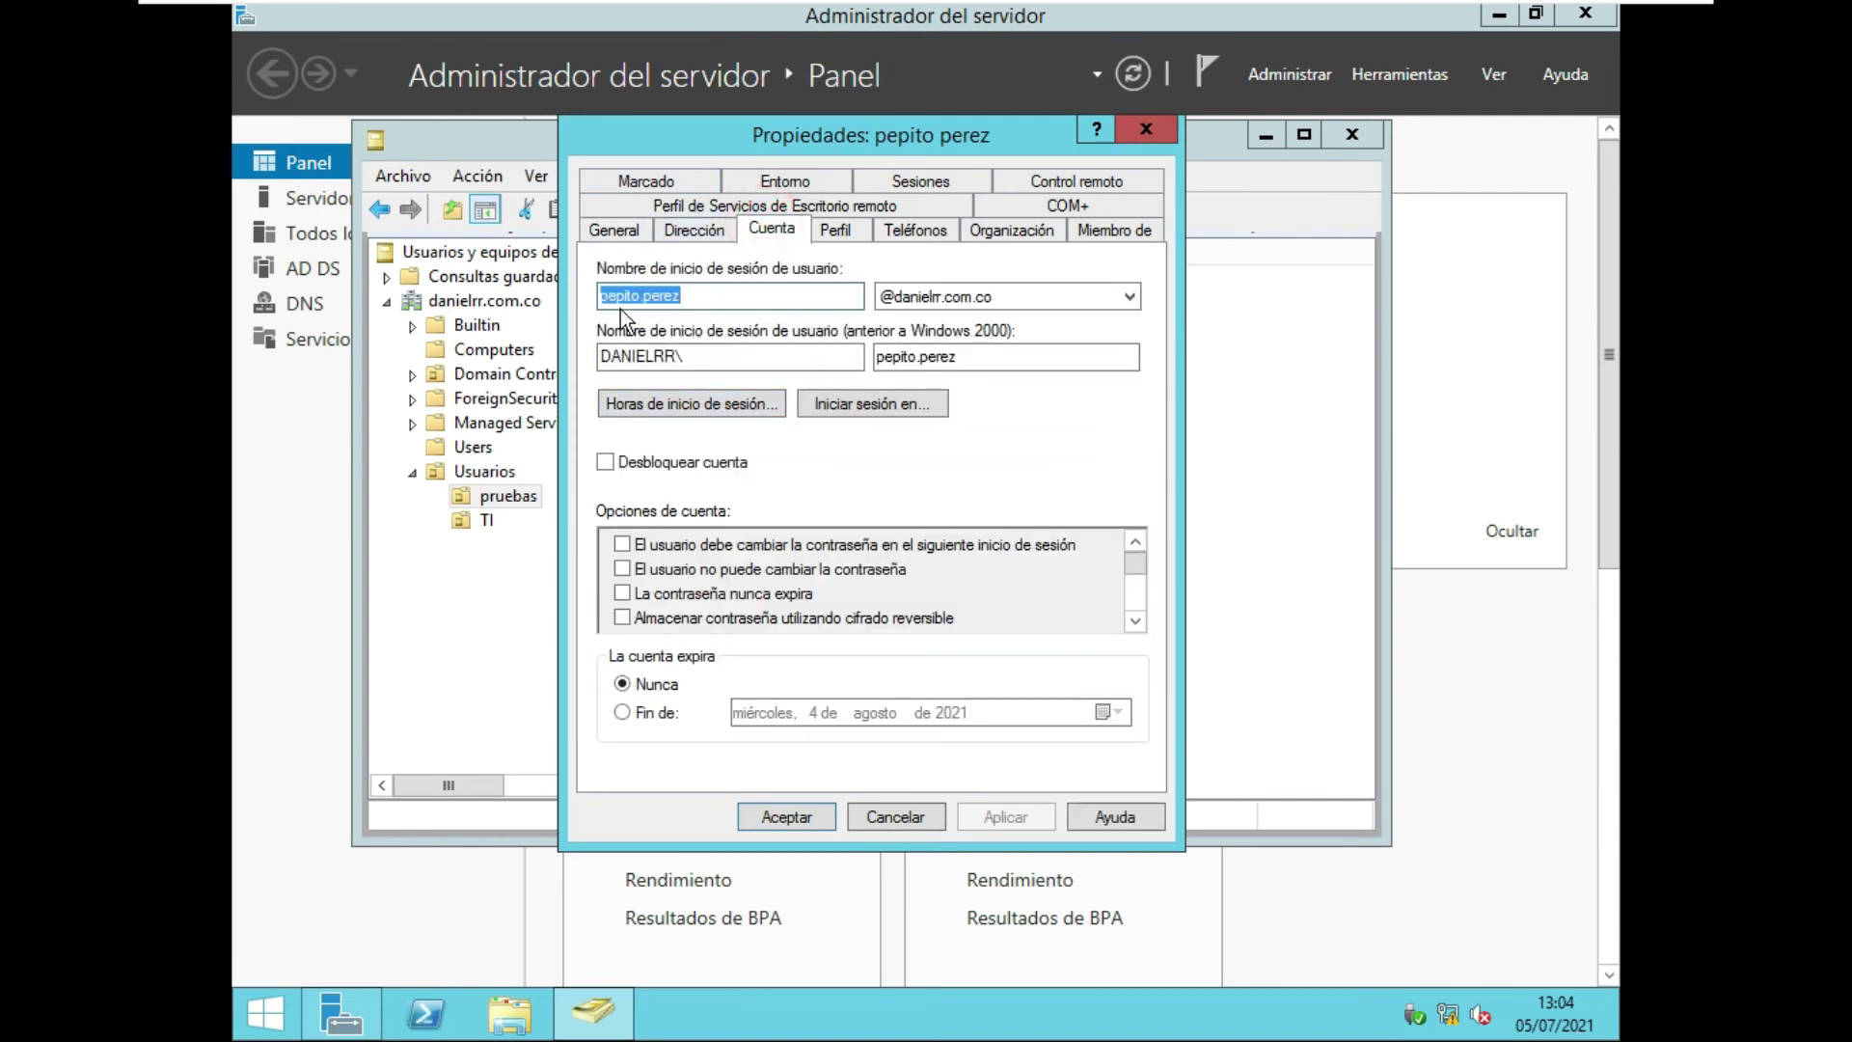
pyautogui.moveTo(1212, 8)
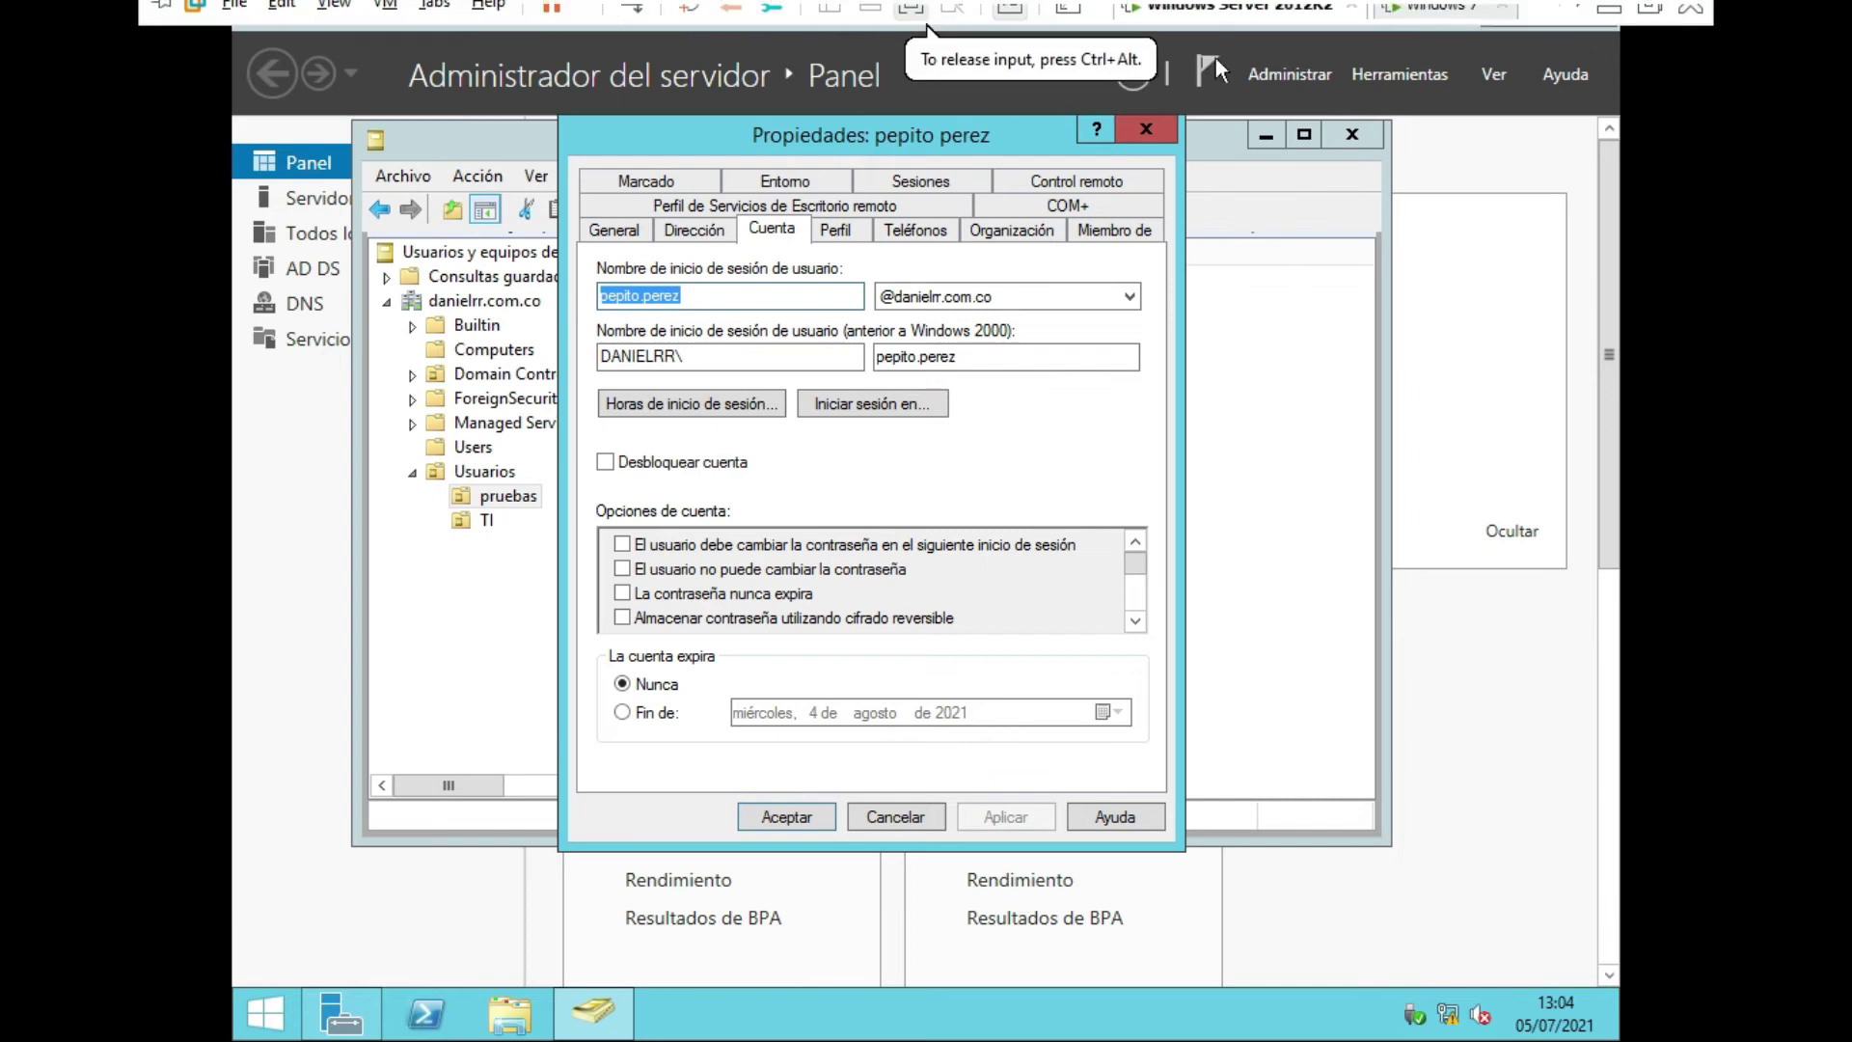
pyautogui.click(1428, 29)
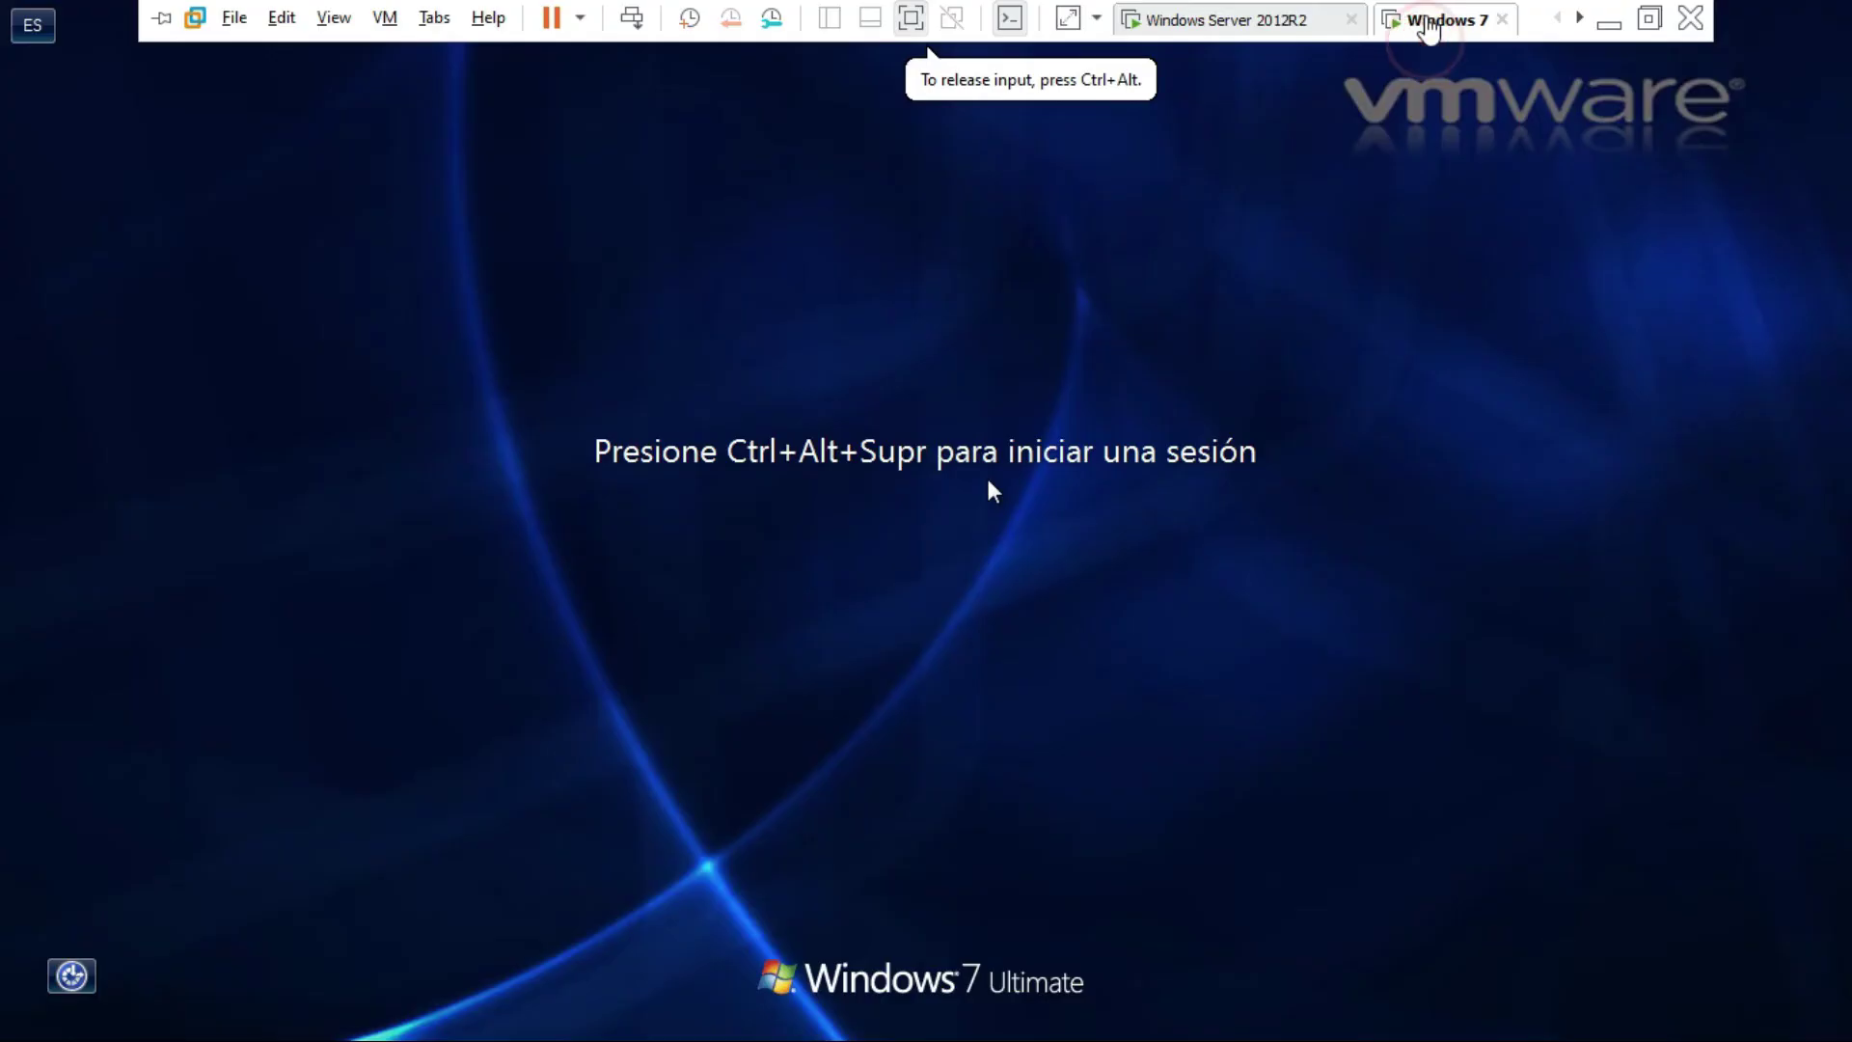
# Log on through Cambiar de usuario > Otro usuario with the test domain user's username and password.
pyautogui.click(632, 23)
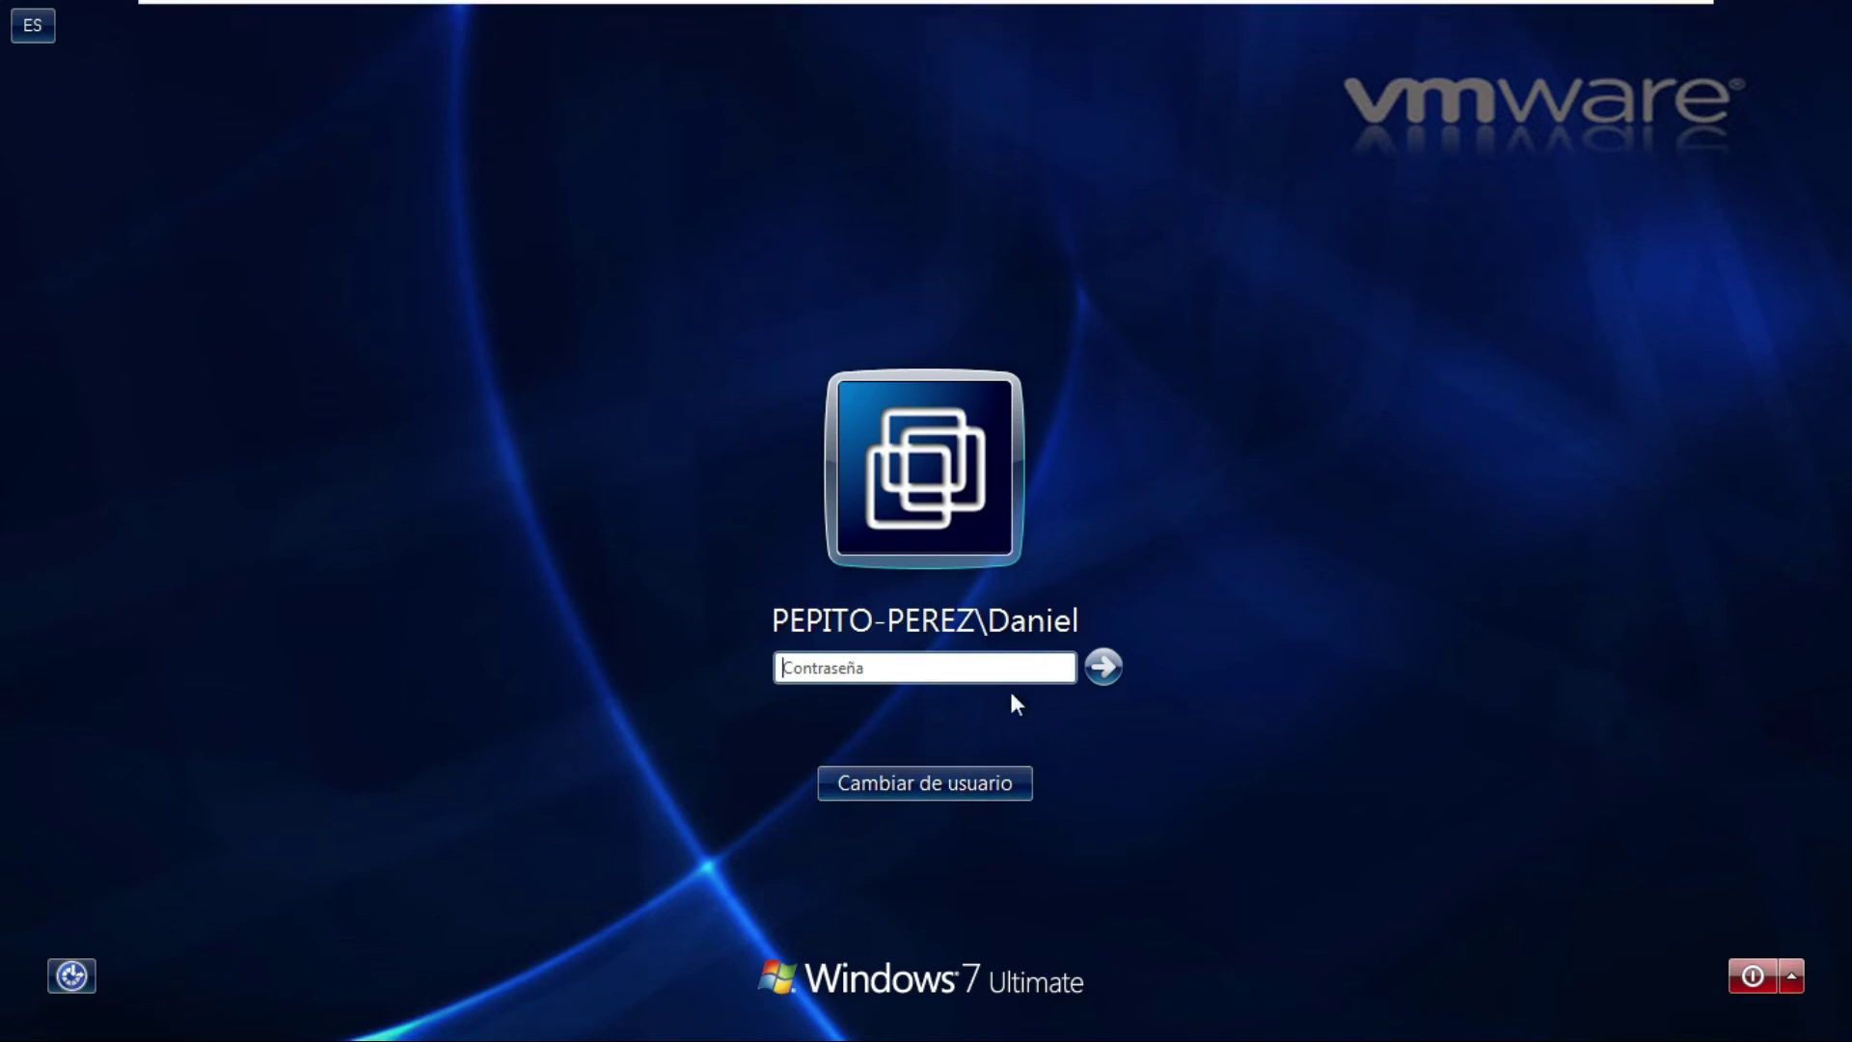
pyautogui.click(949, 784)
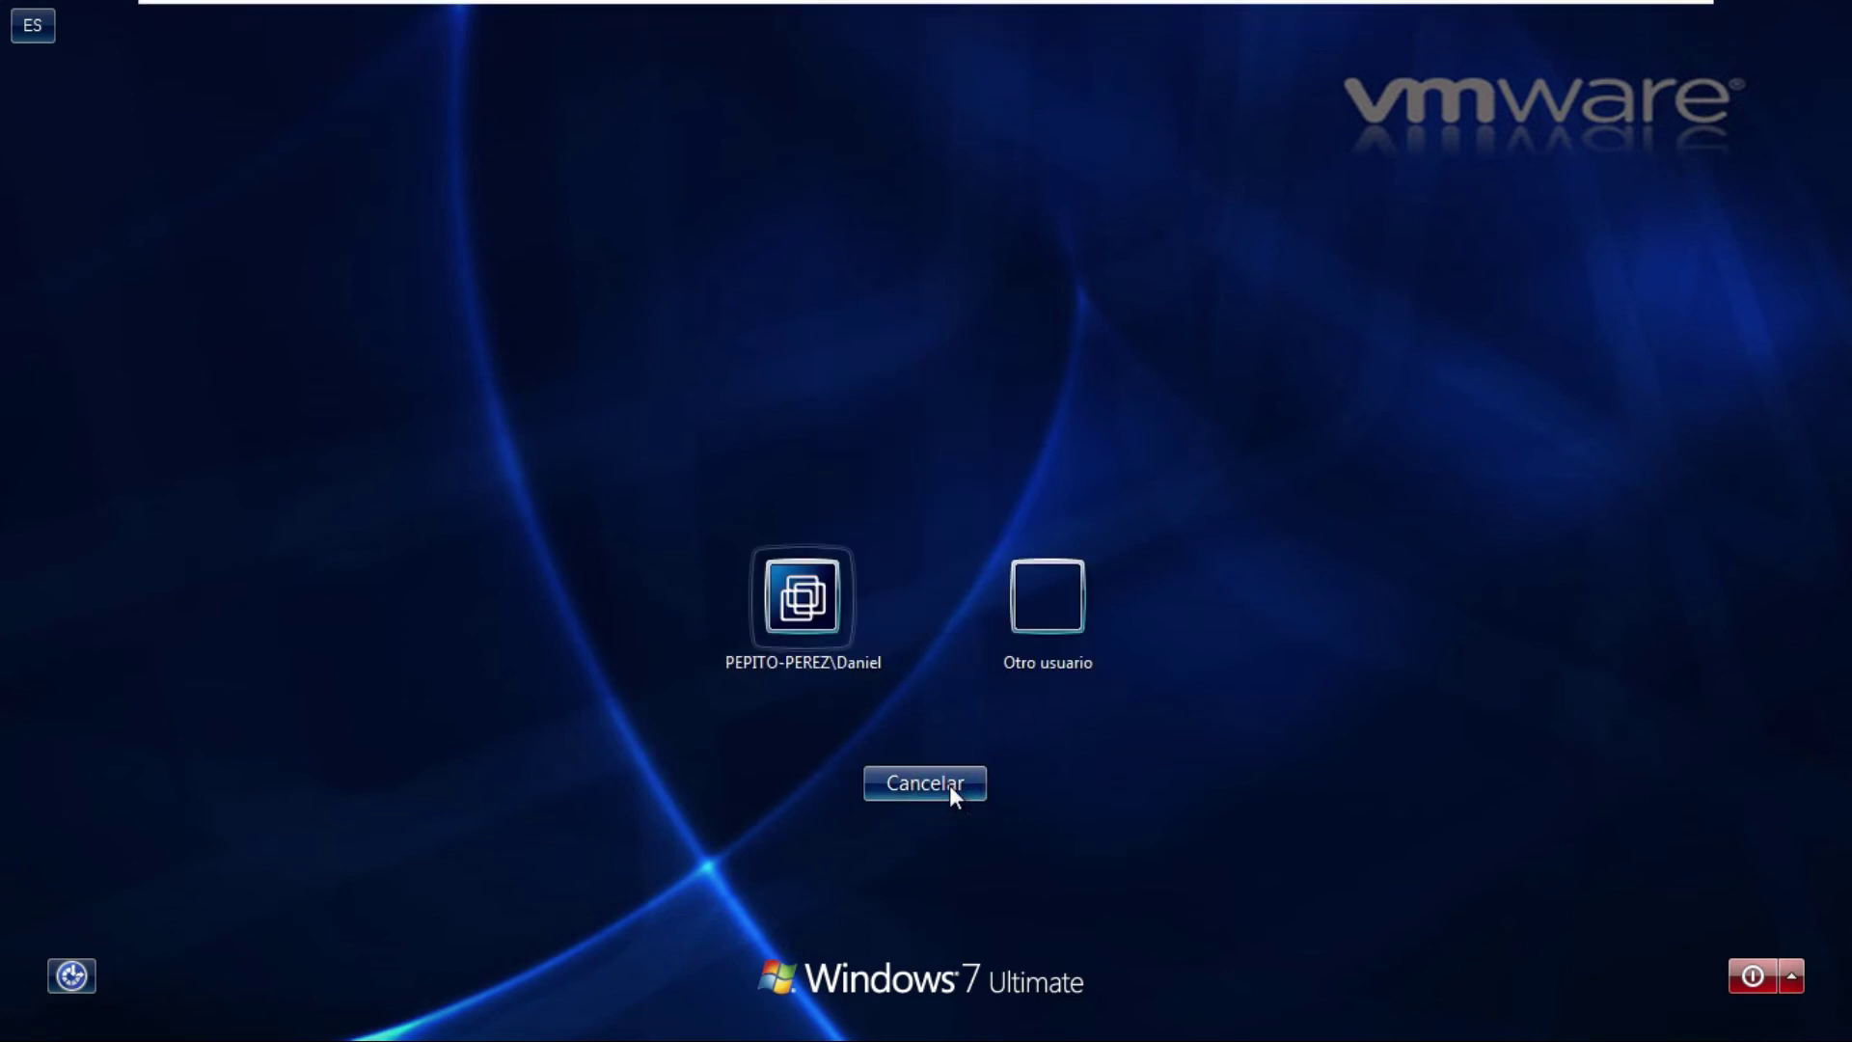
pyautogui.click(1046, 611)
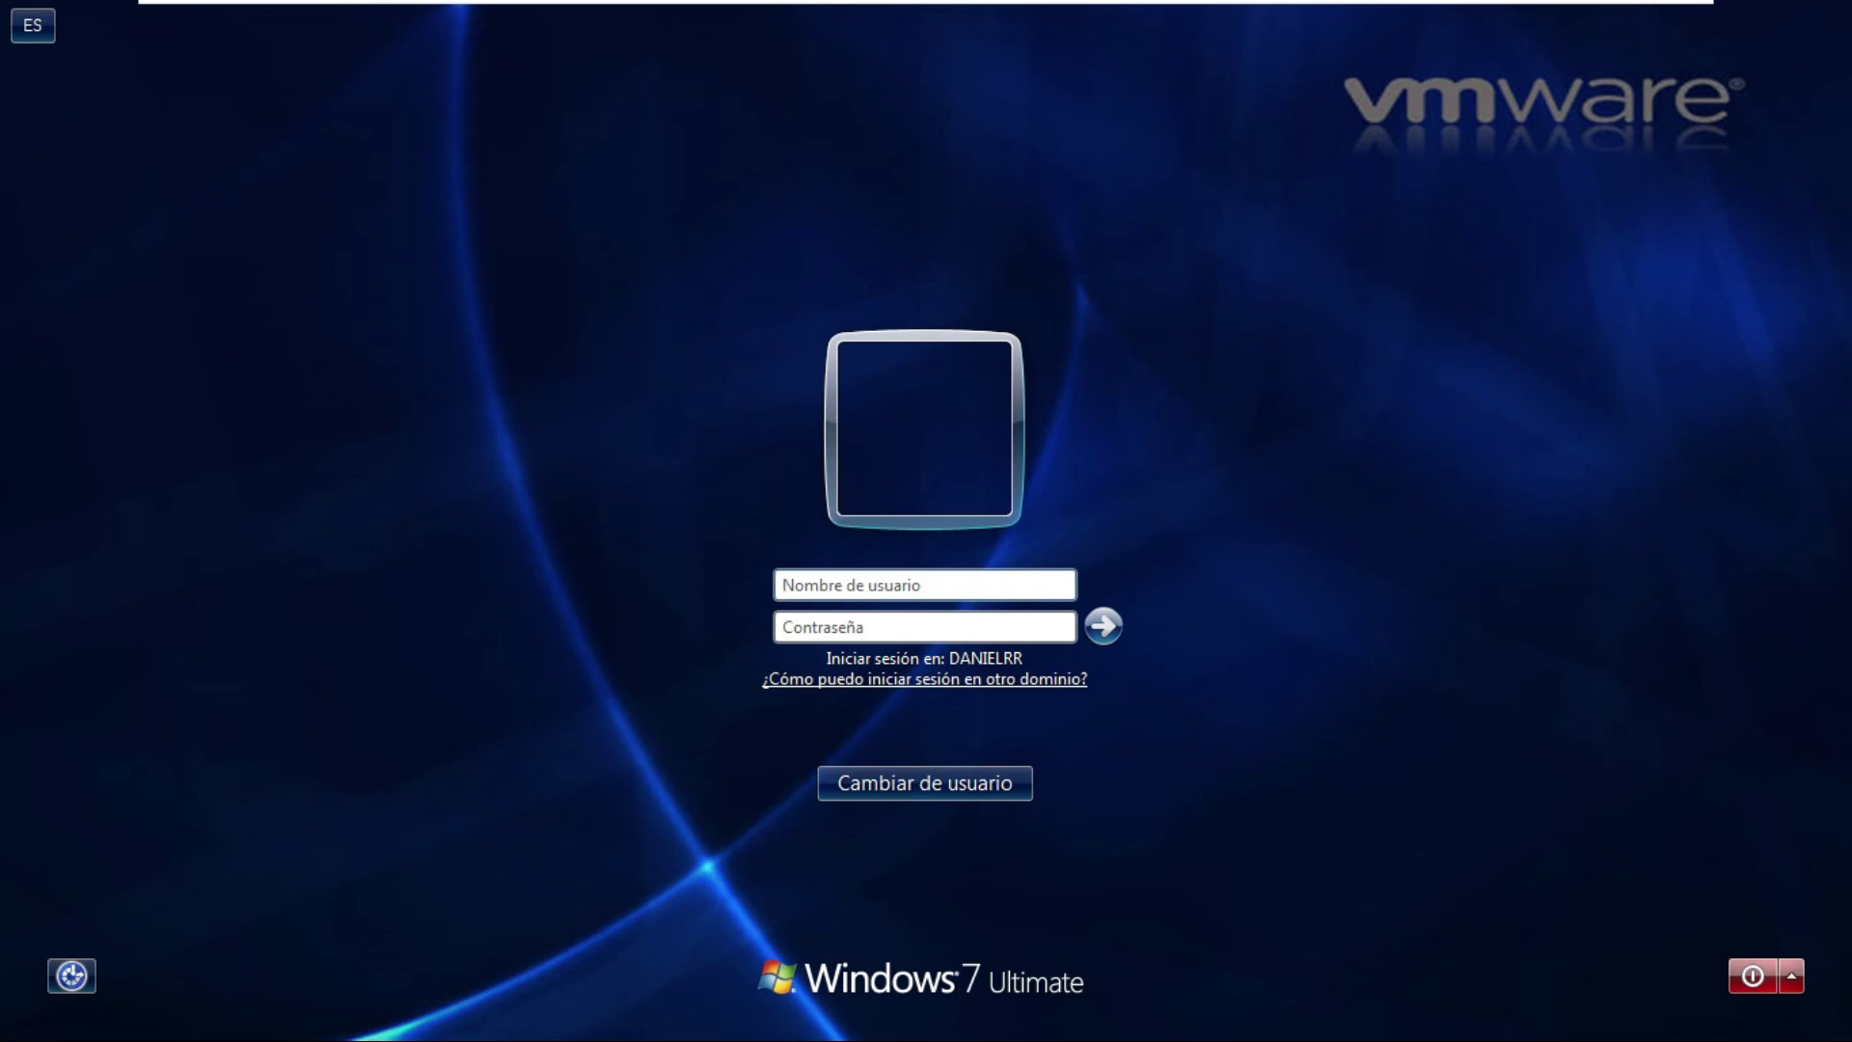
pyautogui.click(783, 584)
pyautogui.write('.\\')
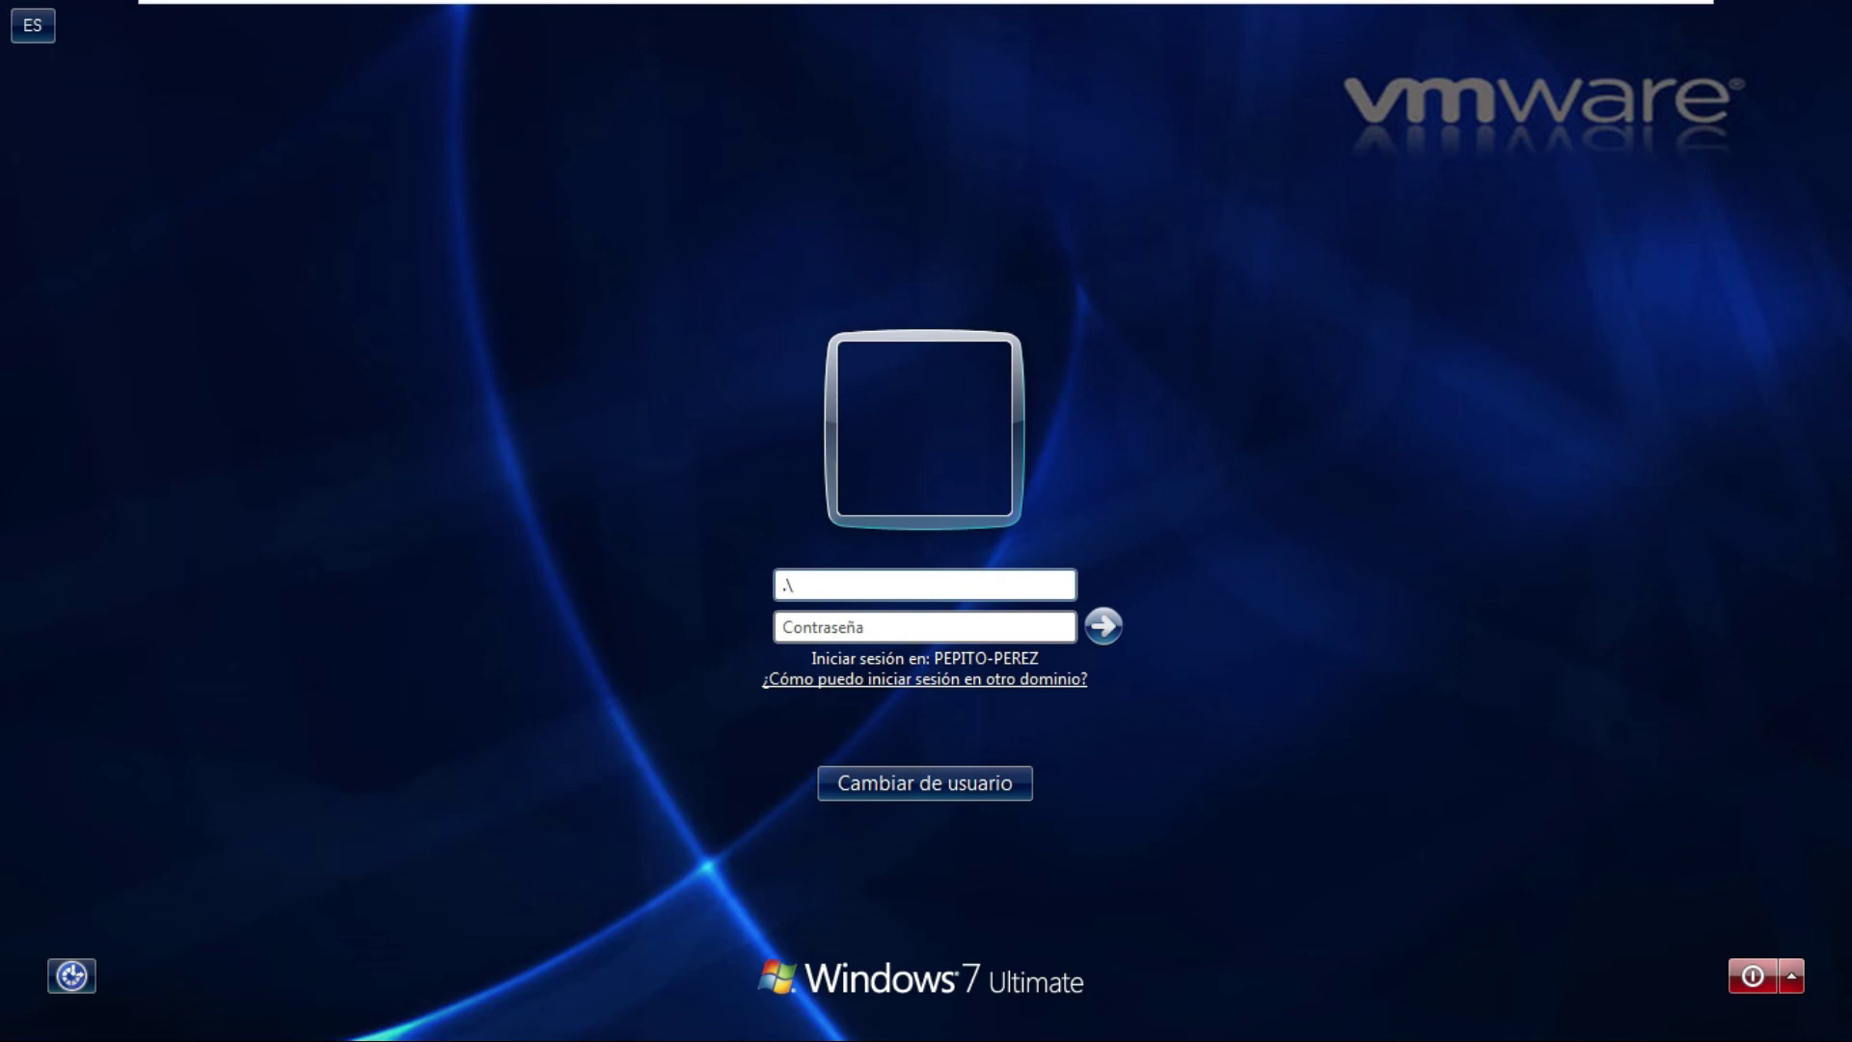
pyautogui.press('BackSpace')
pyautogui.press('BackSpace')
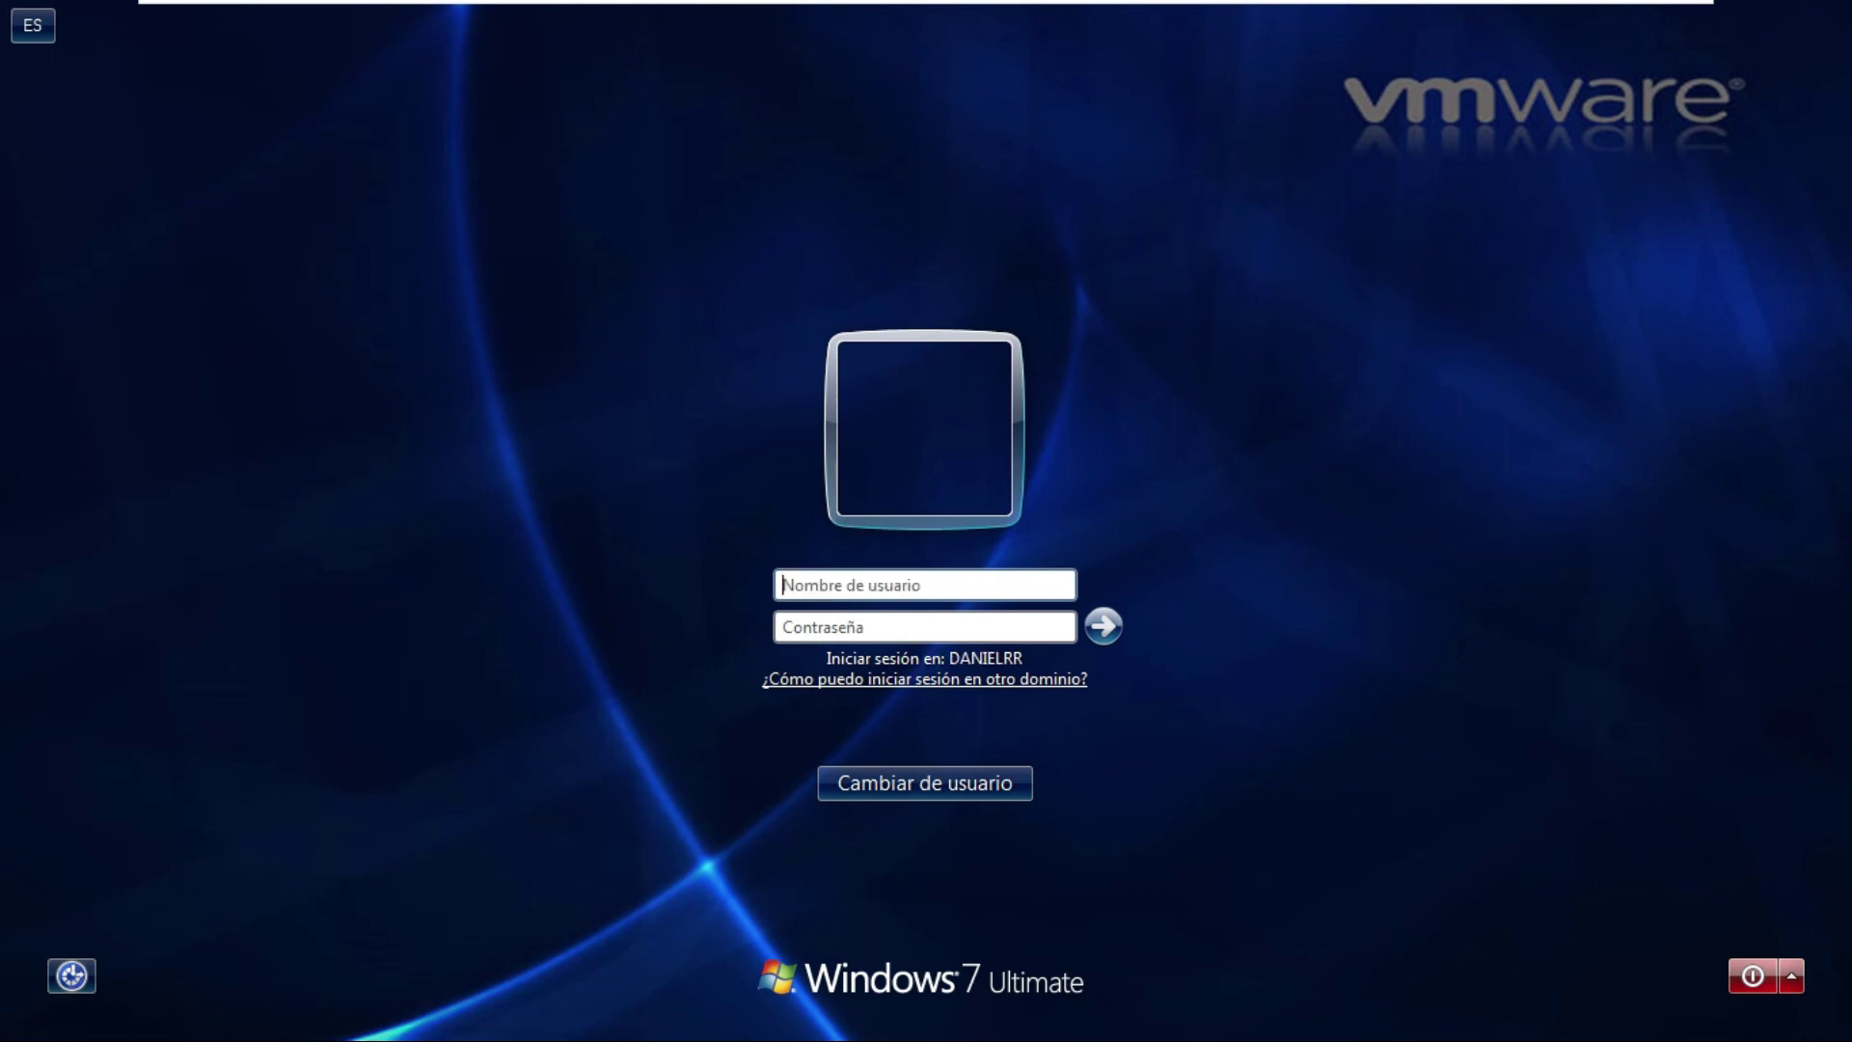
pyautogui.write('.')
pyautogui.write('pepito.p')
pyautogui.write('erez')
pyautogui.press('Tab')
pyautogui.write('**********')
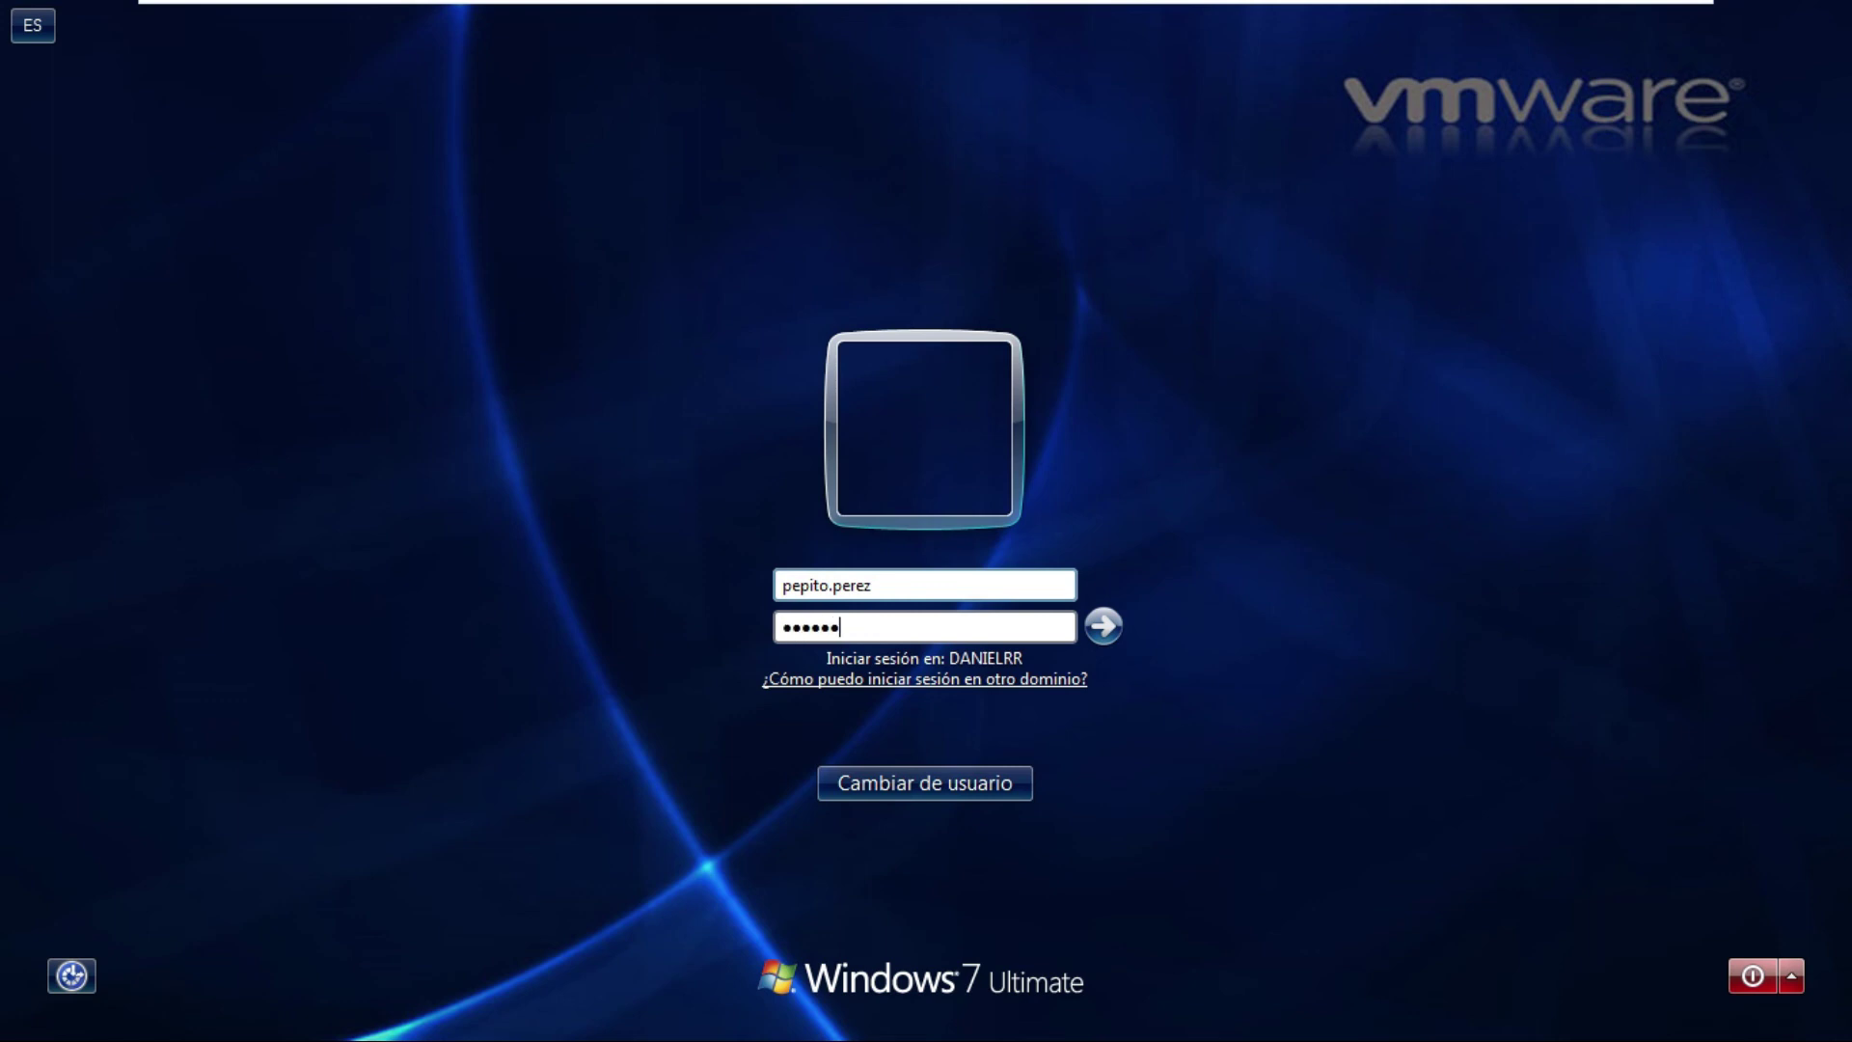
pyautogui.press('Return')
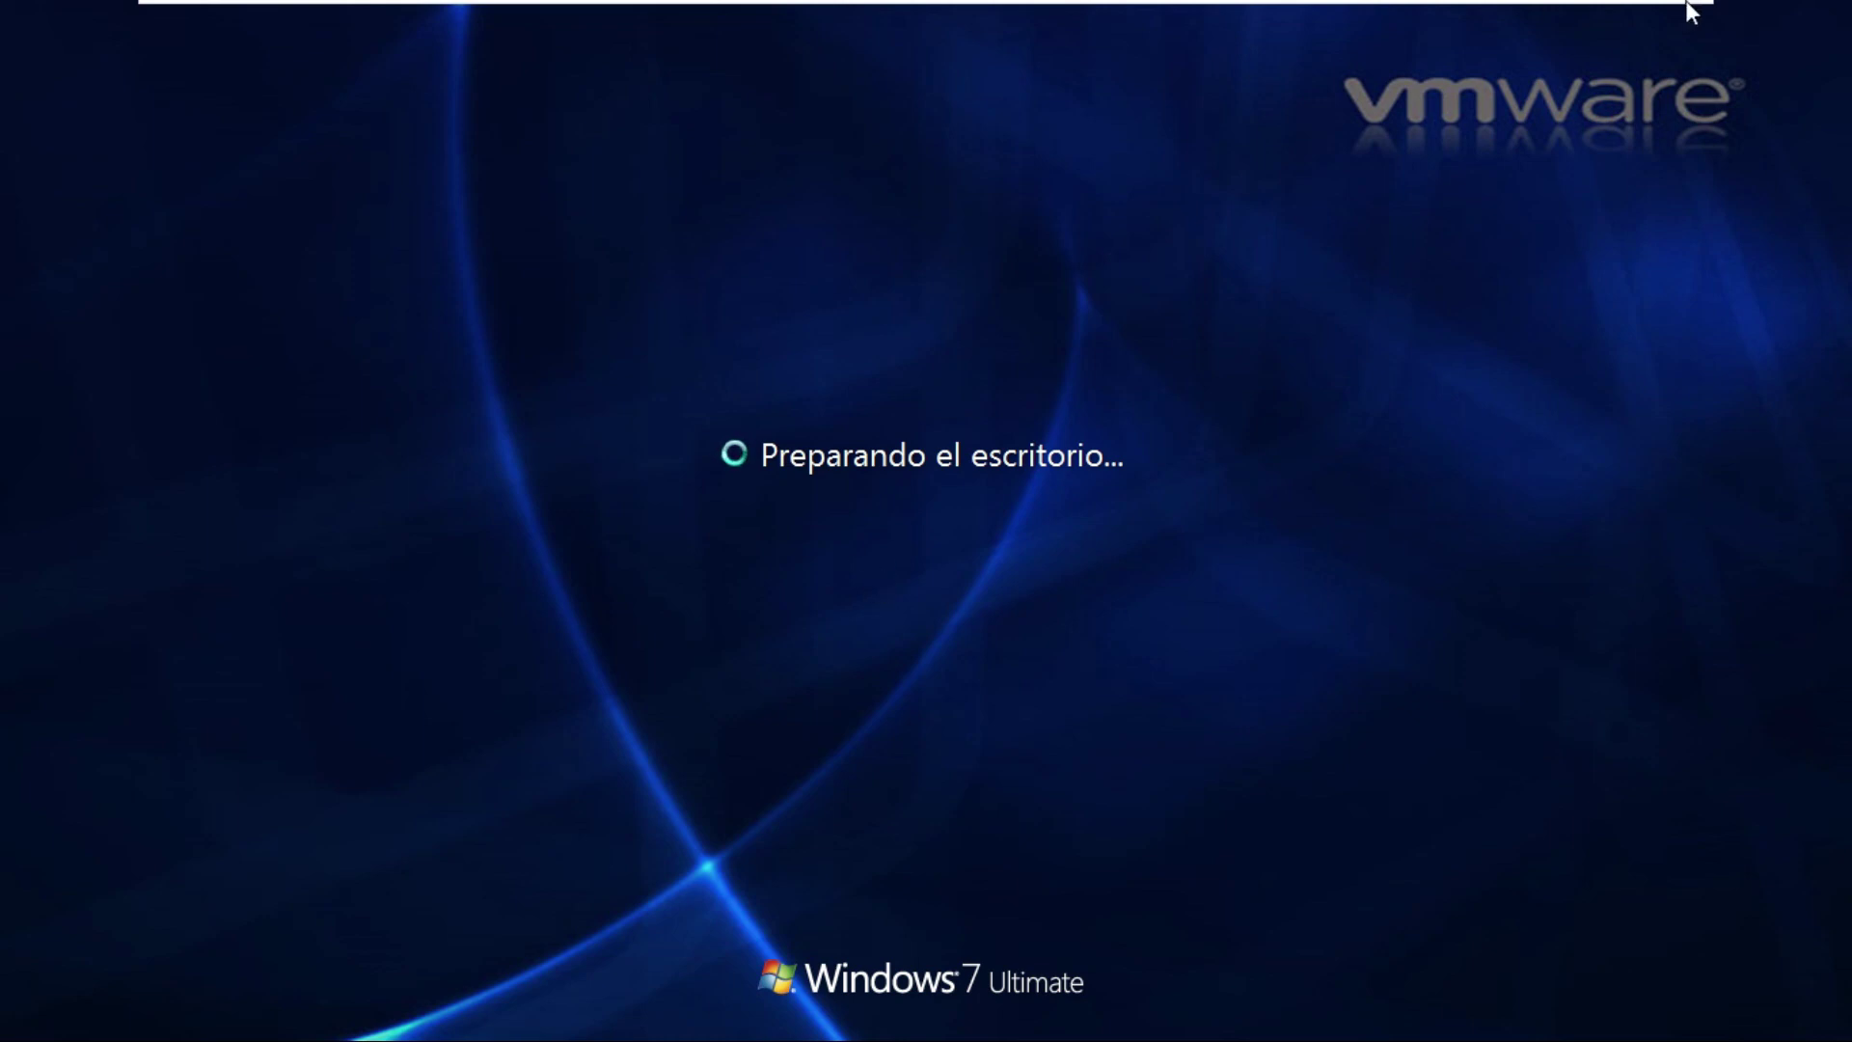
# On the server, close the user Properties dialog and the Active Directory Users and Computers window.
pyautogui.moveTo(1427, 17)
pyautogui.click(1173, 20)
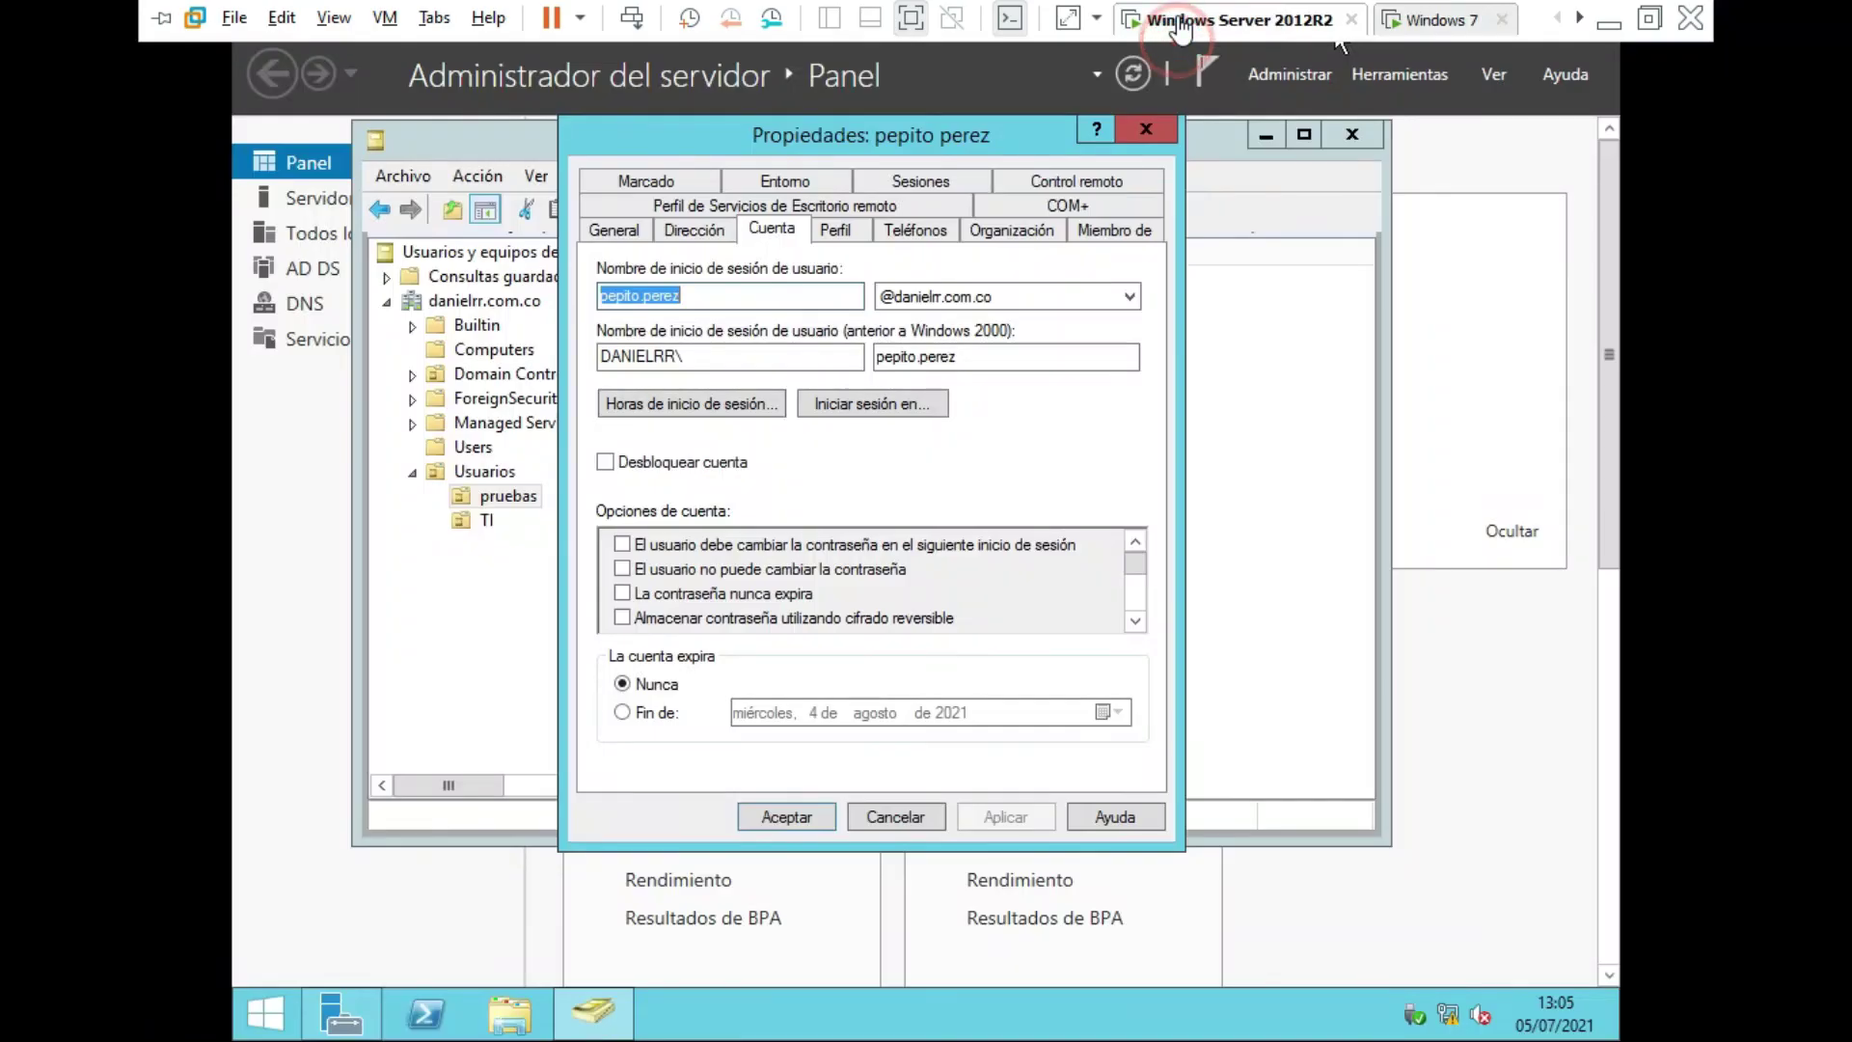
pyautogui.click(1147, 129)
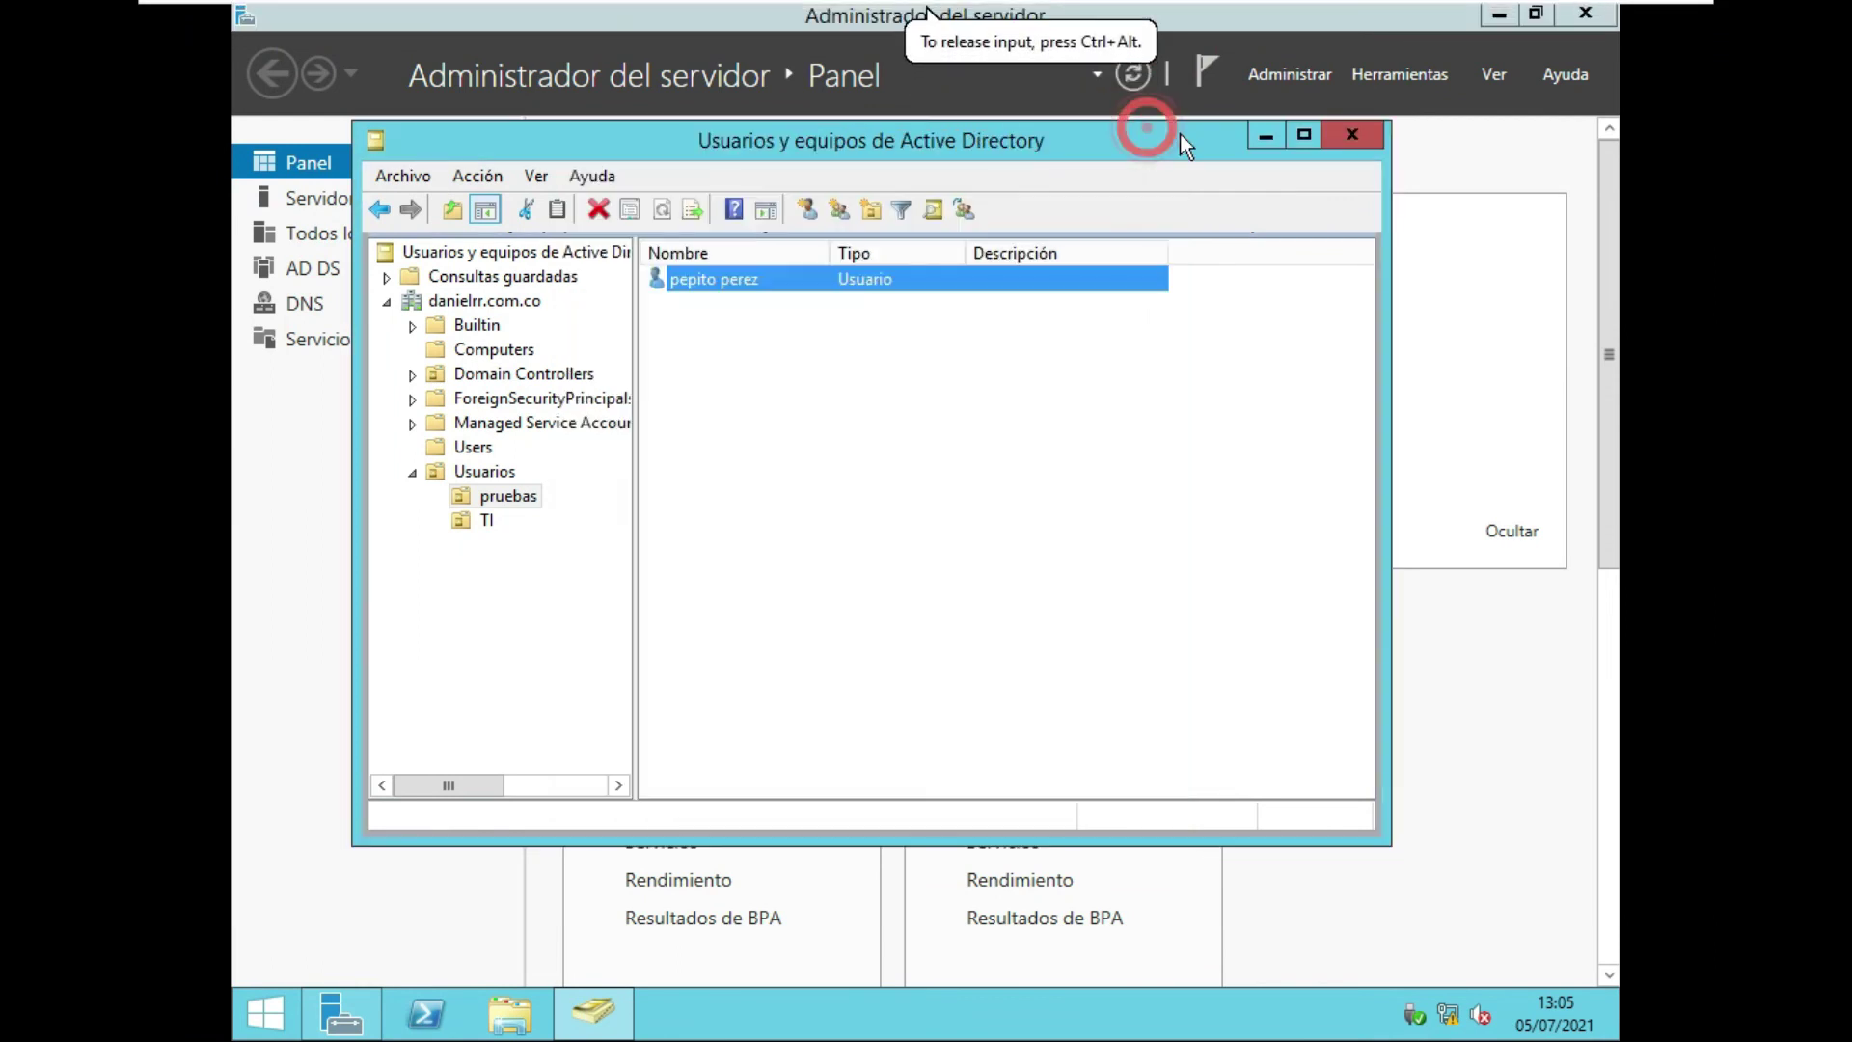
pyautogui.click(1347, 135)
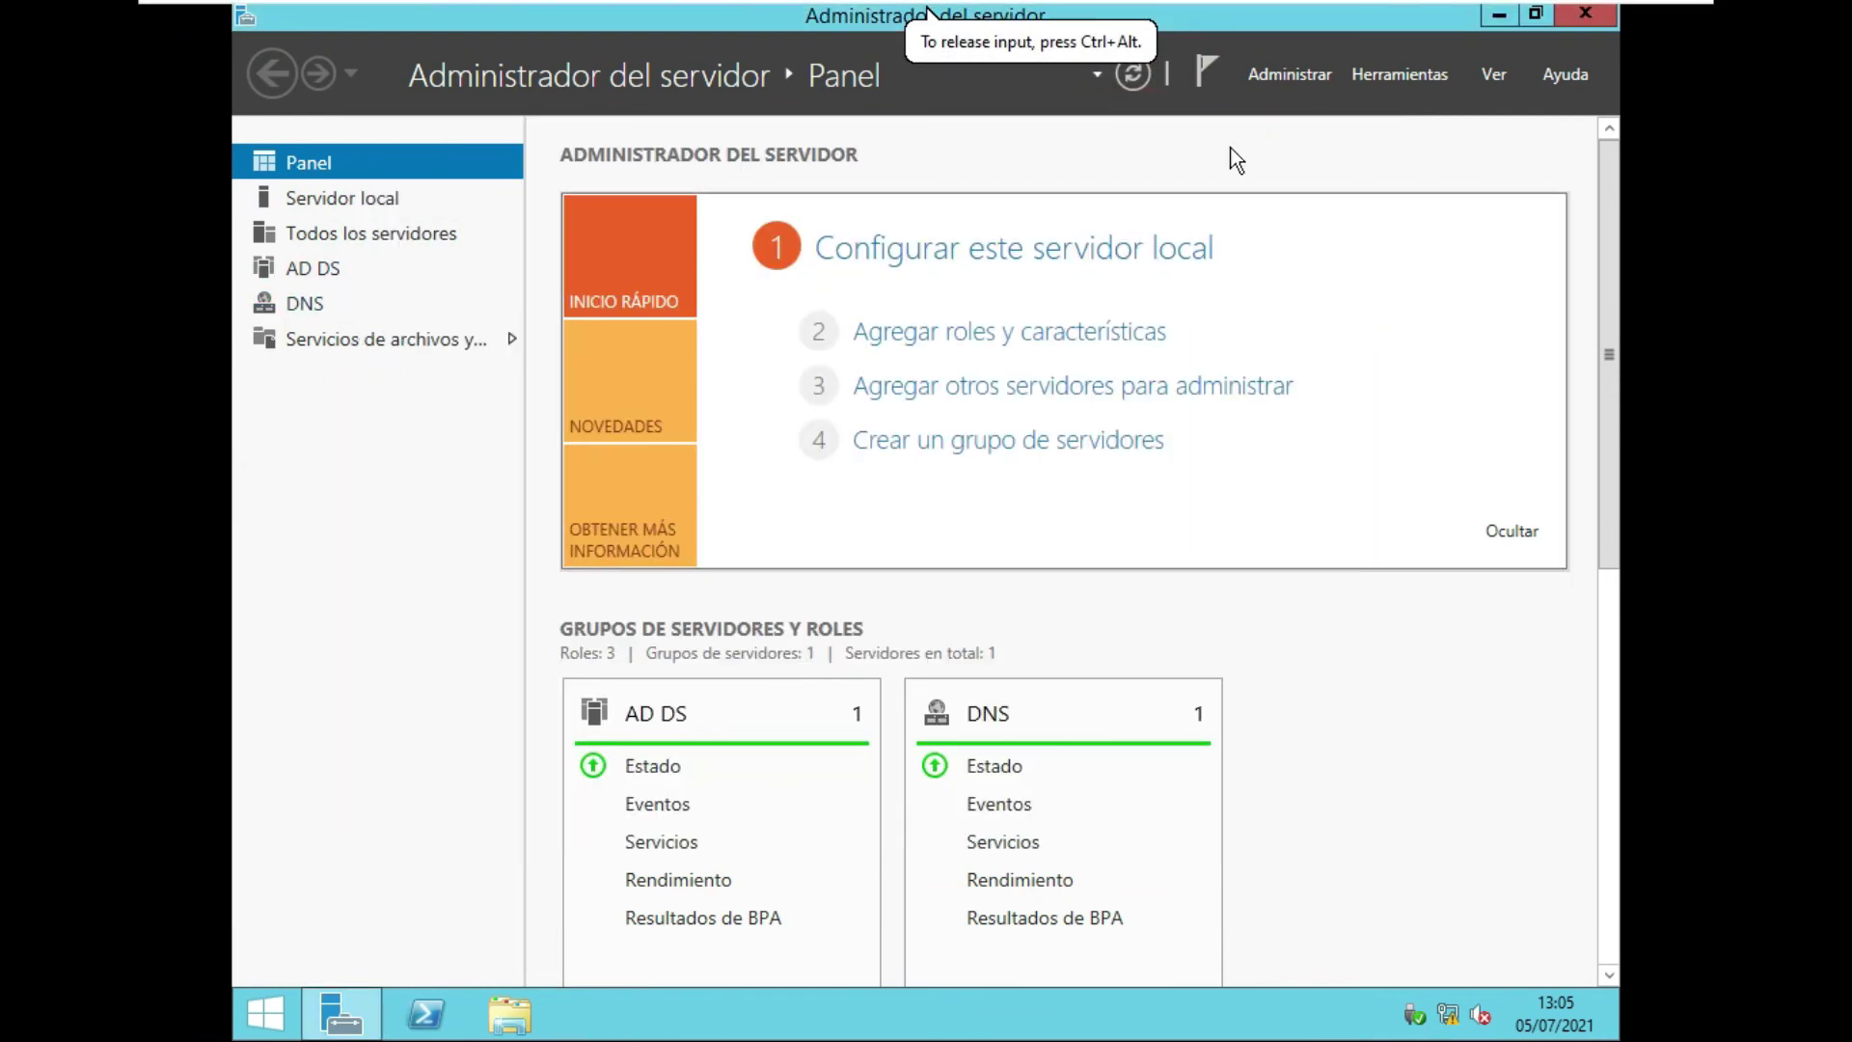
# Reopen Active Directory Users and Computers from Herramientas and select PEPITO-PEREZ under Computers.
pyautogui.click(1371, 73)
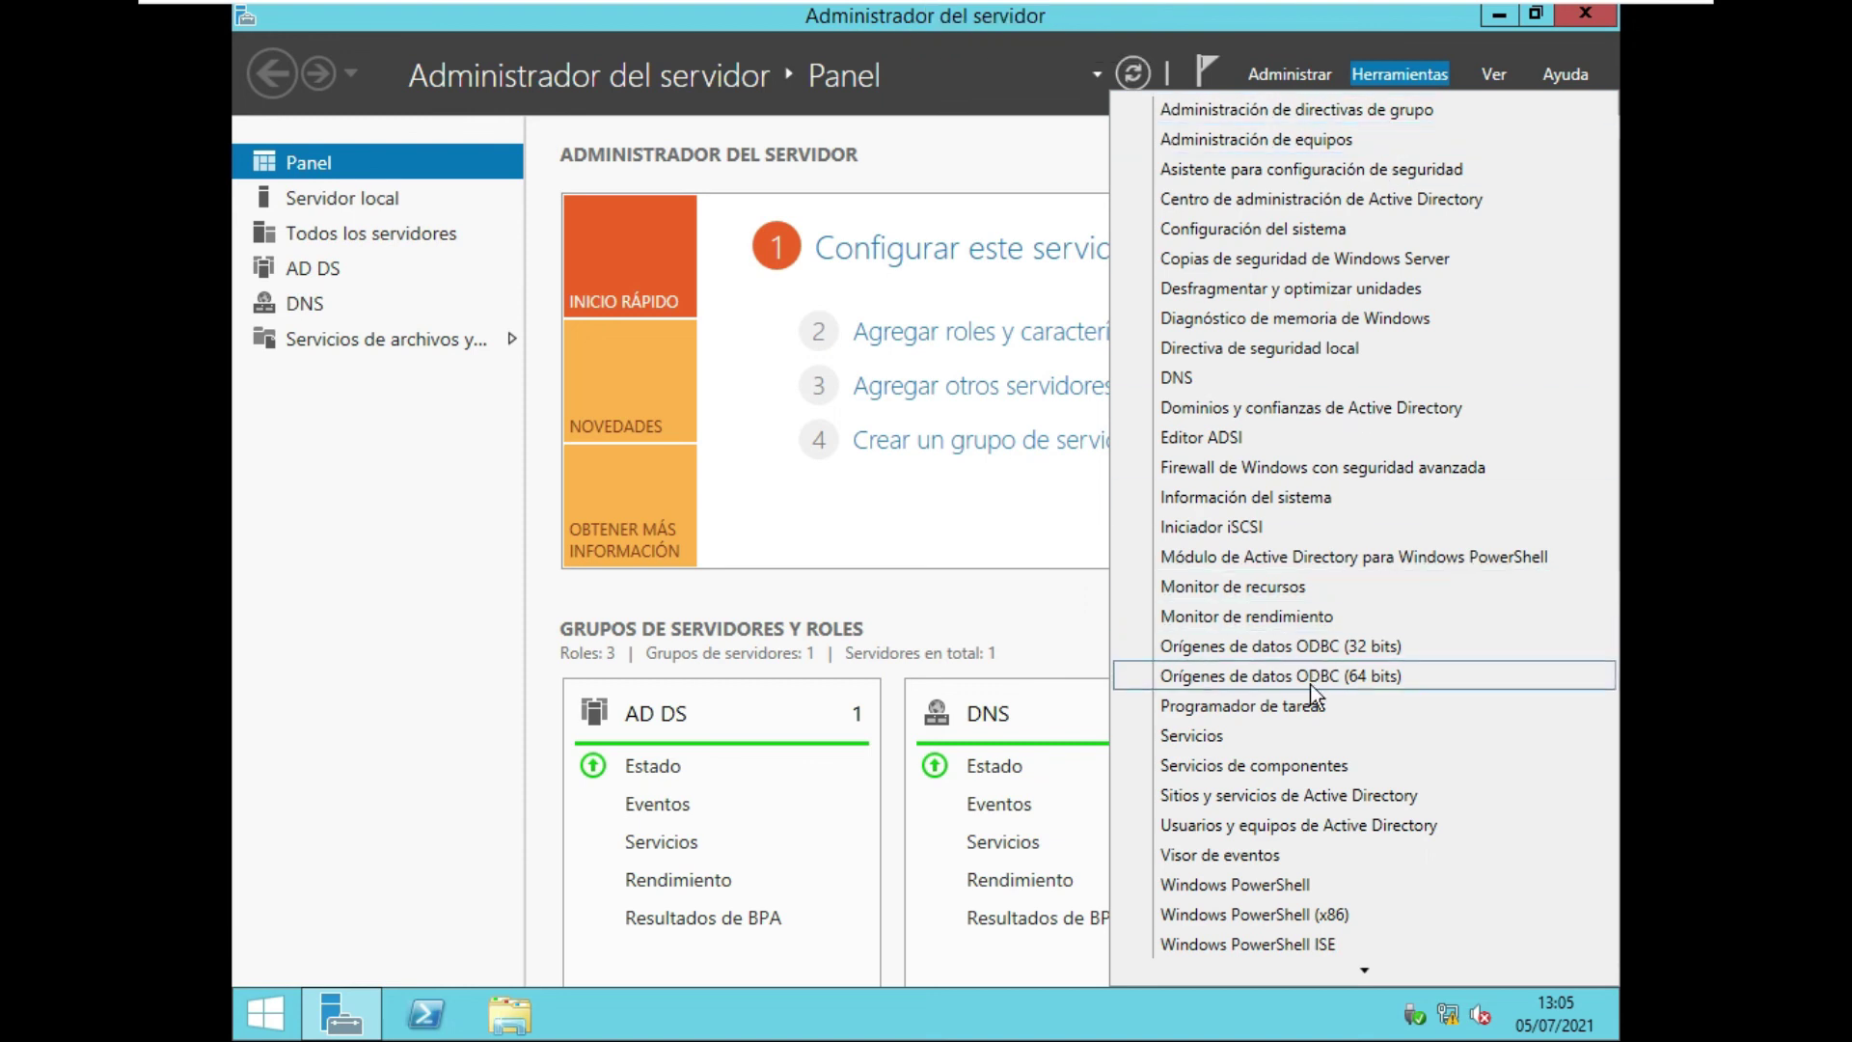
pyautogui.click(1294, 827)
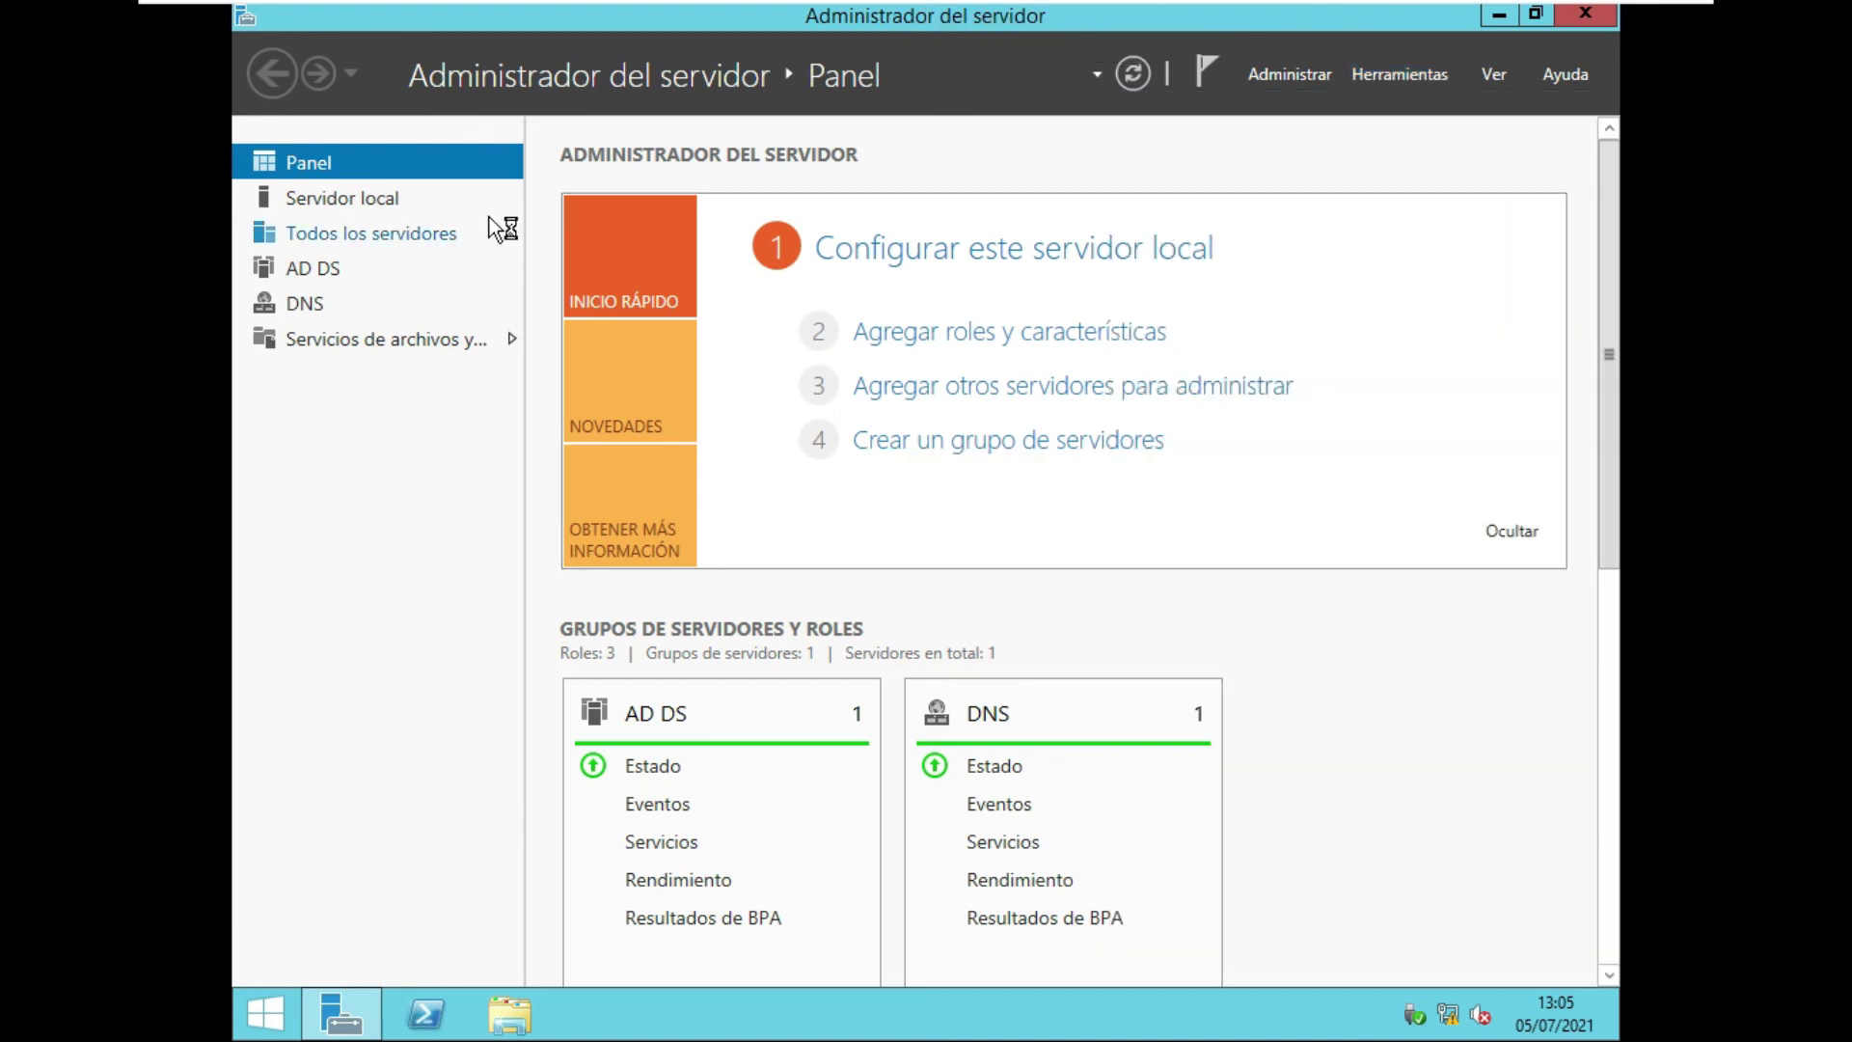
pyautogui.click(488, 343)
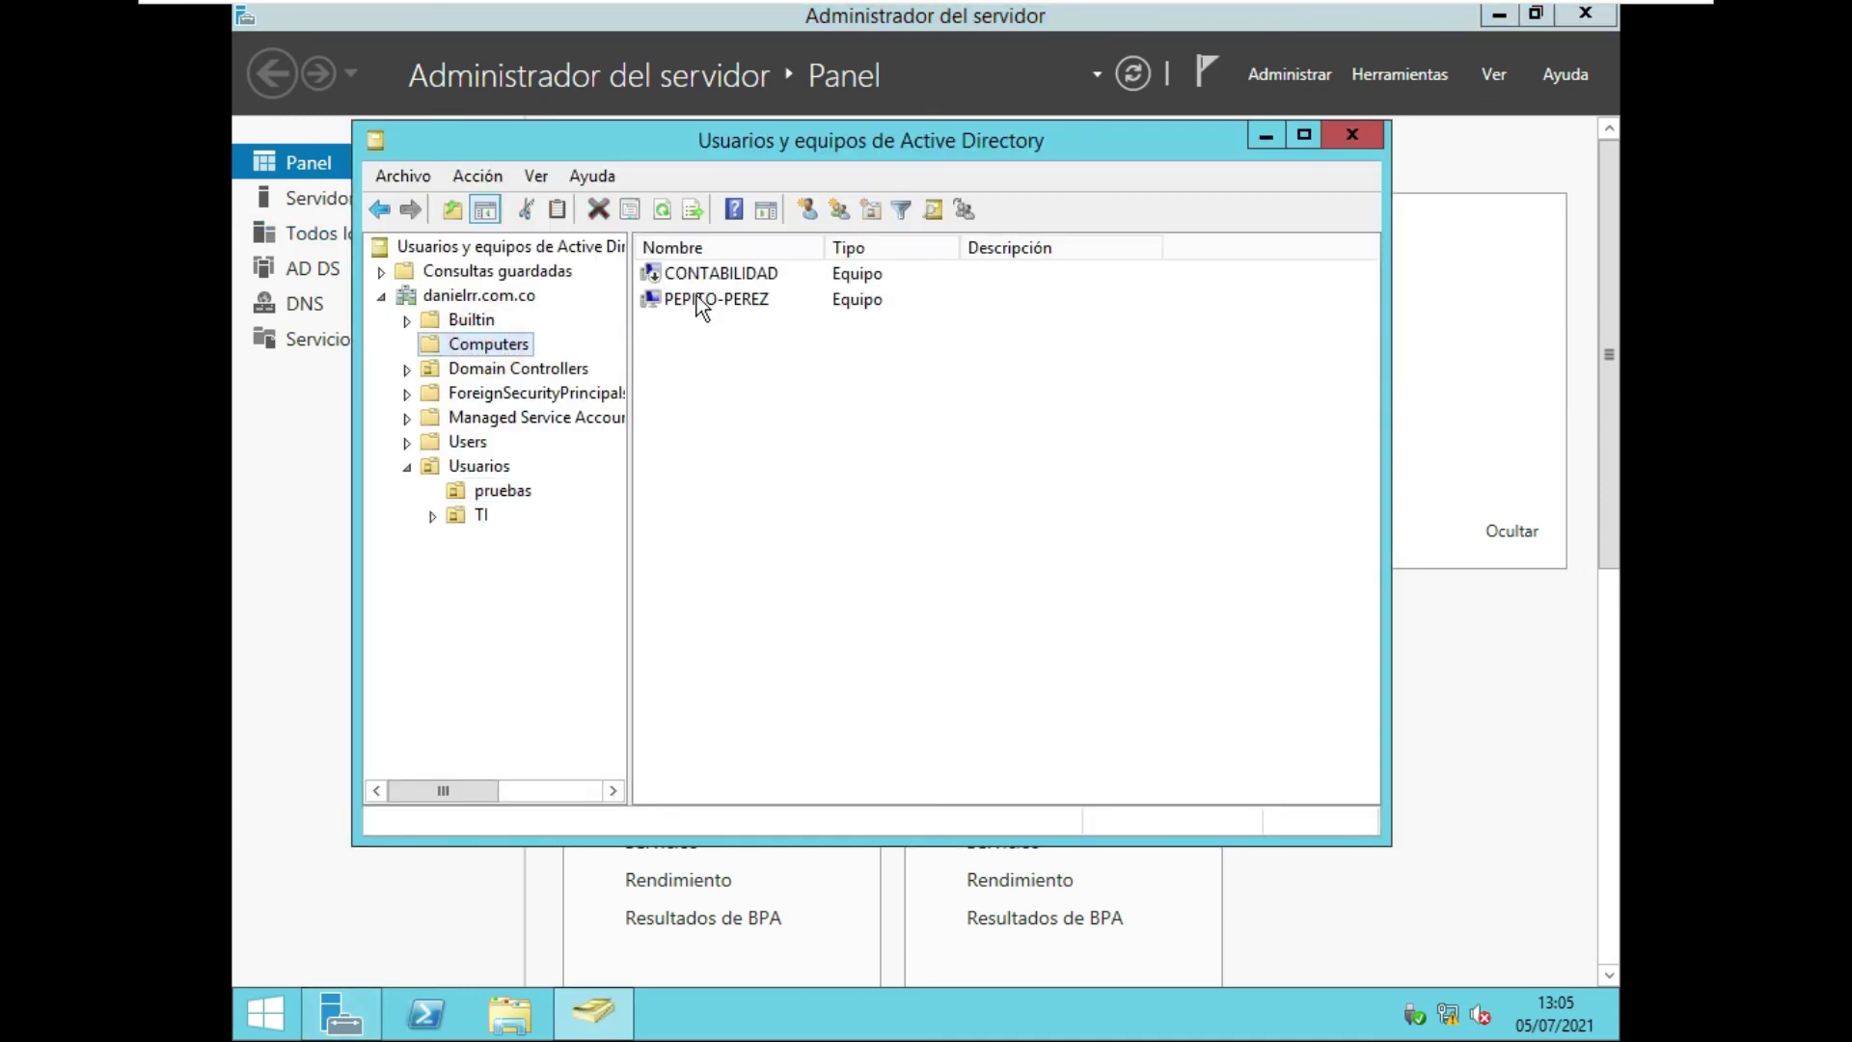
pyautogui.click(681, 307)
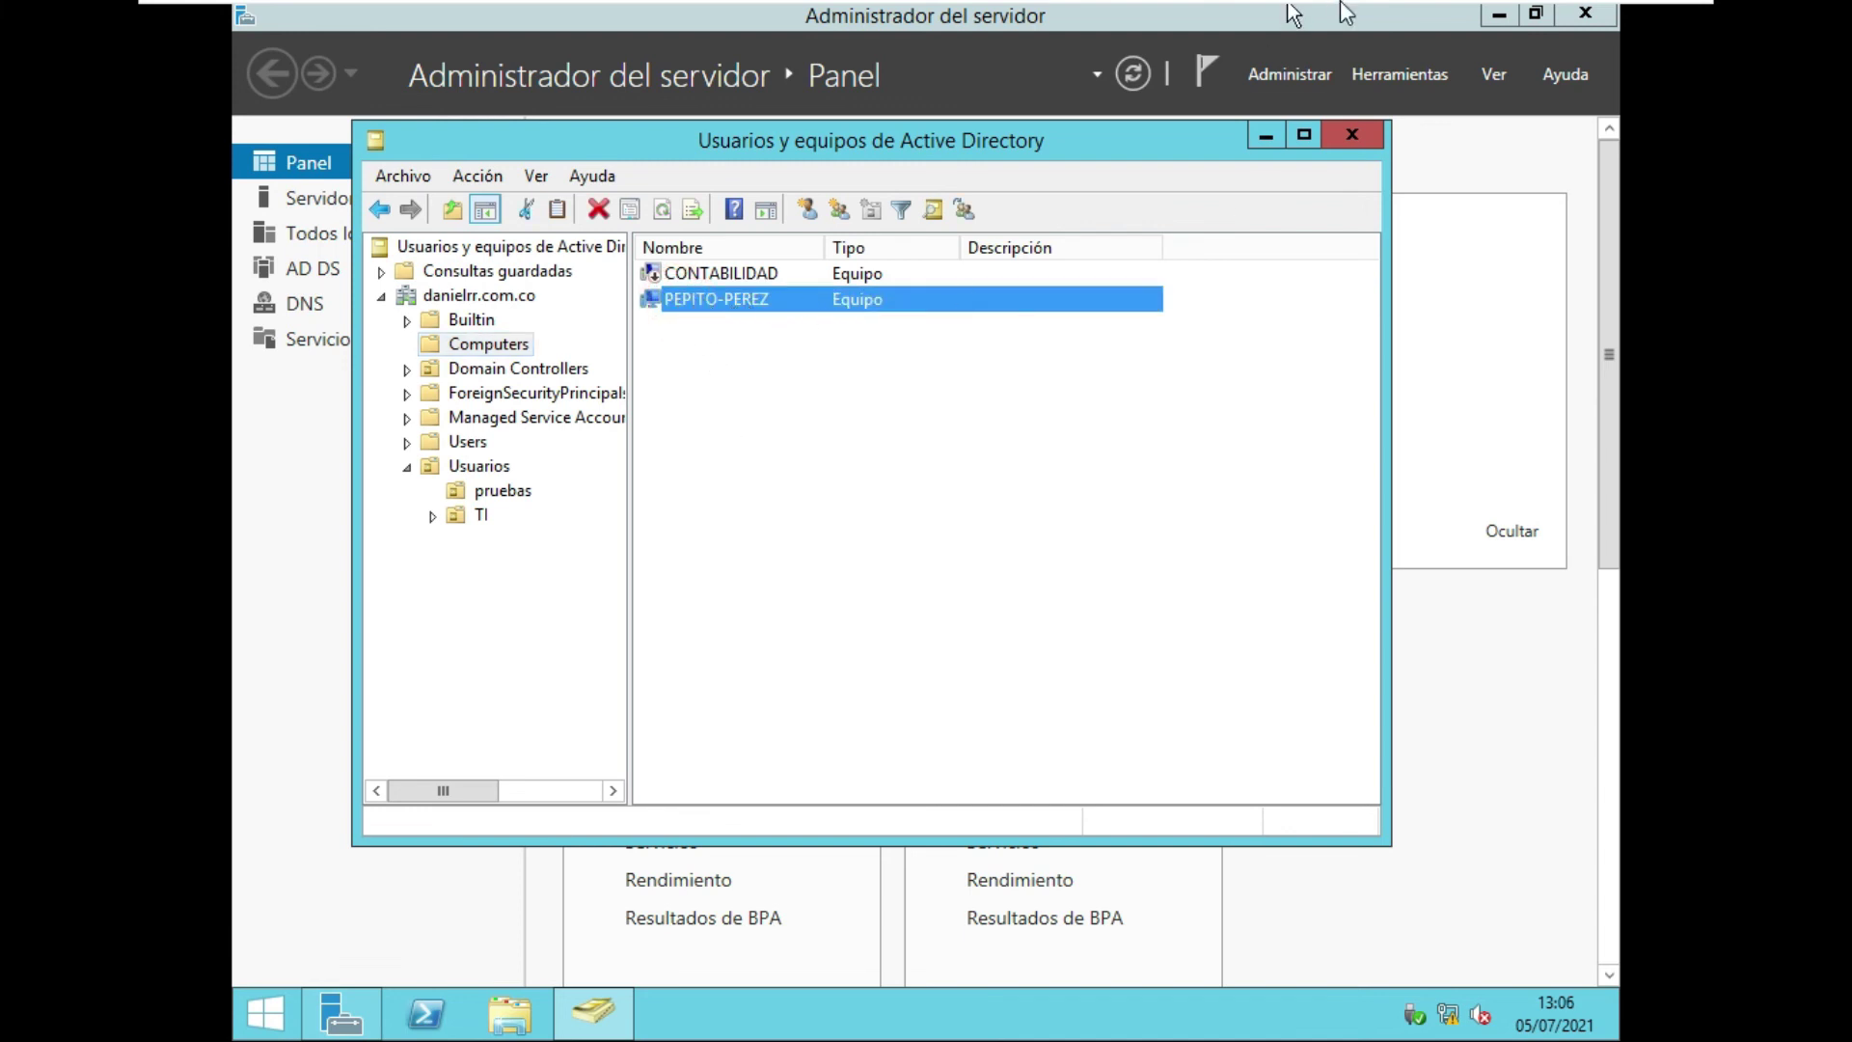
pyautogui.moveTo(1345, 8)
pyautogui.click(1408, 27)
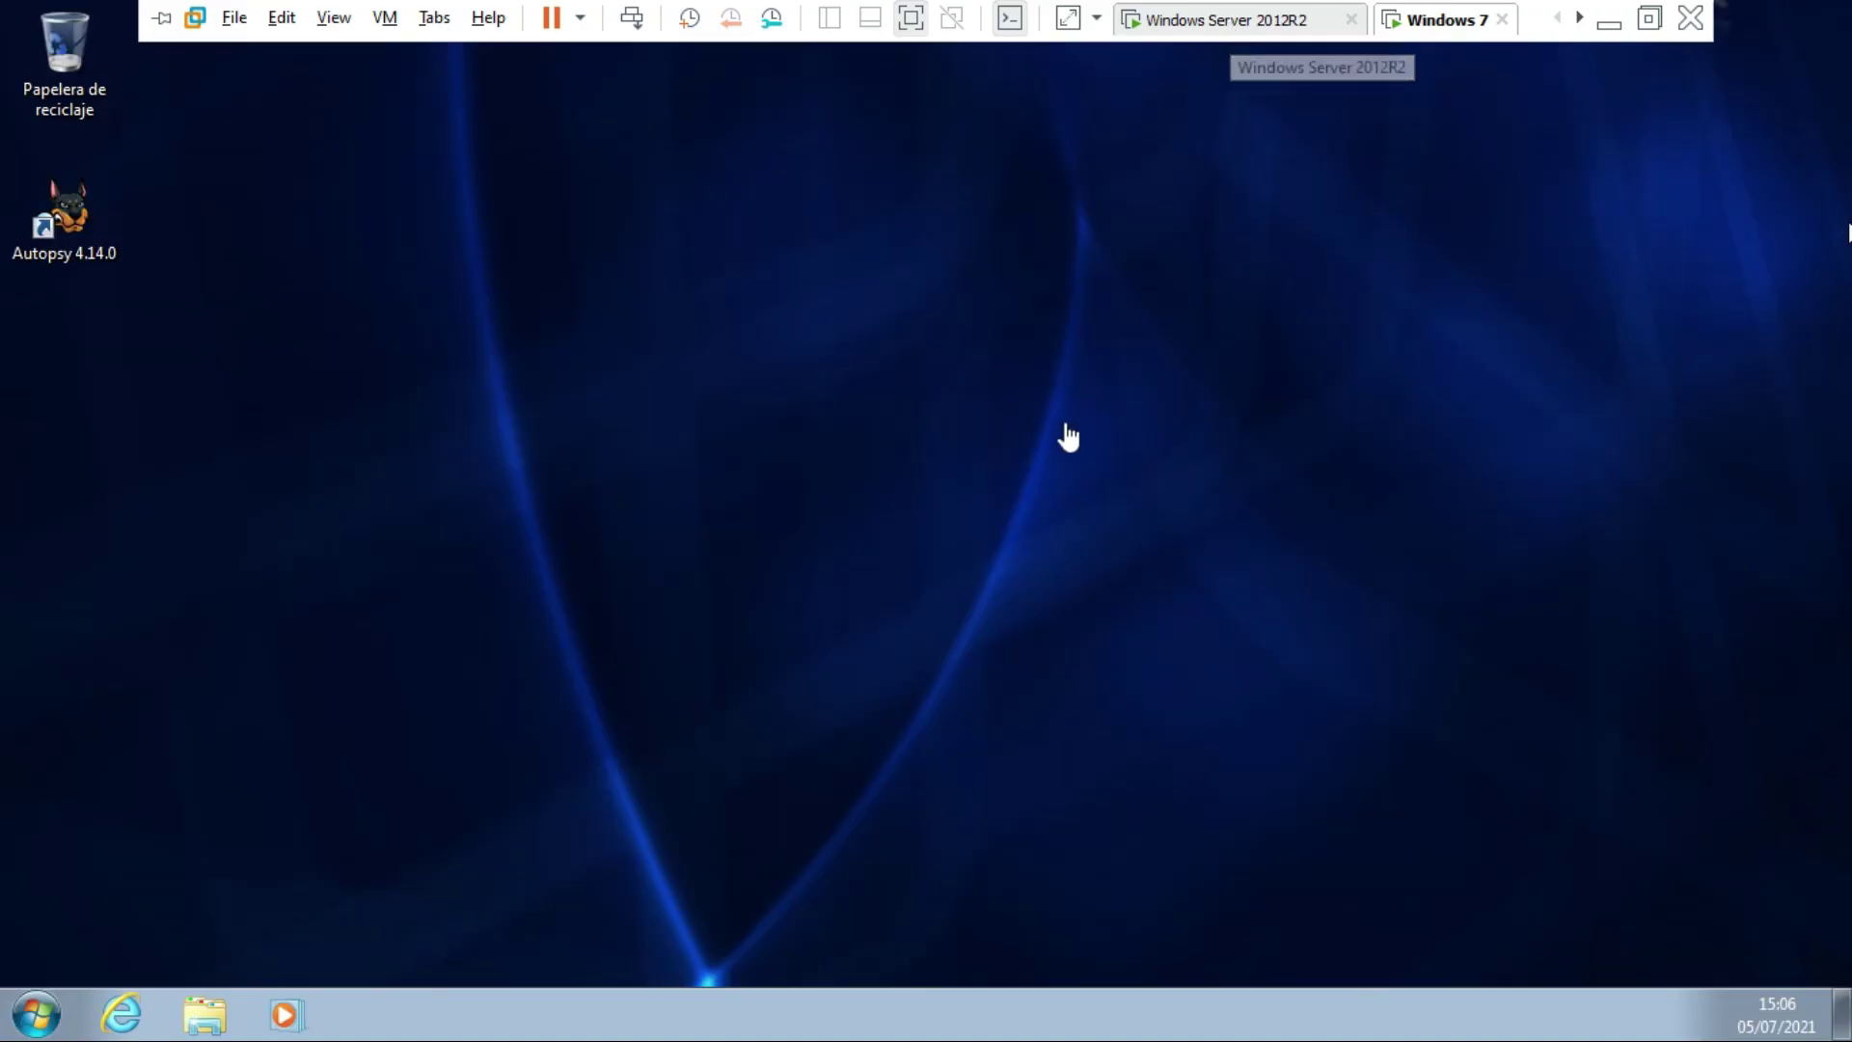
# Postpone the VMware Tools prompt and open Equipo > Propiedades to view the danielrr.com.co membership.
pyautogui.click(1045, 436)
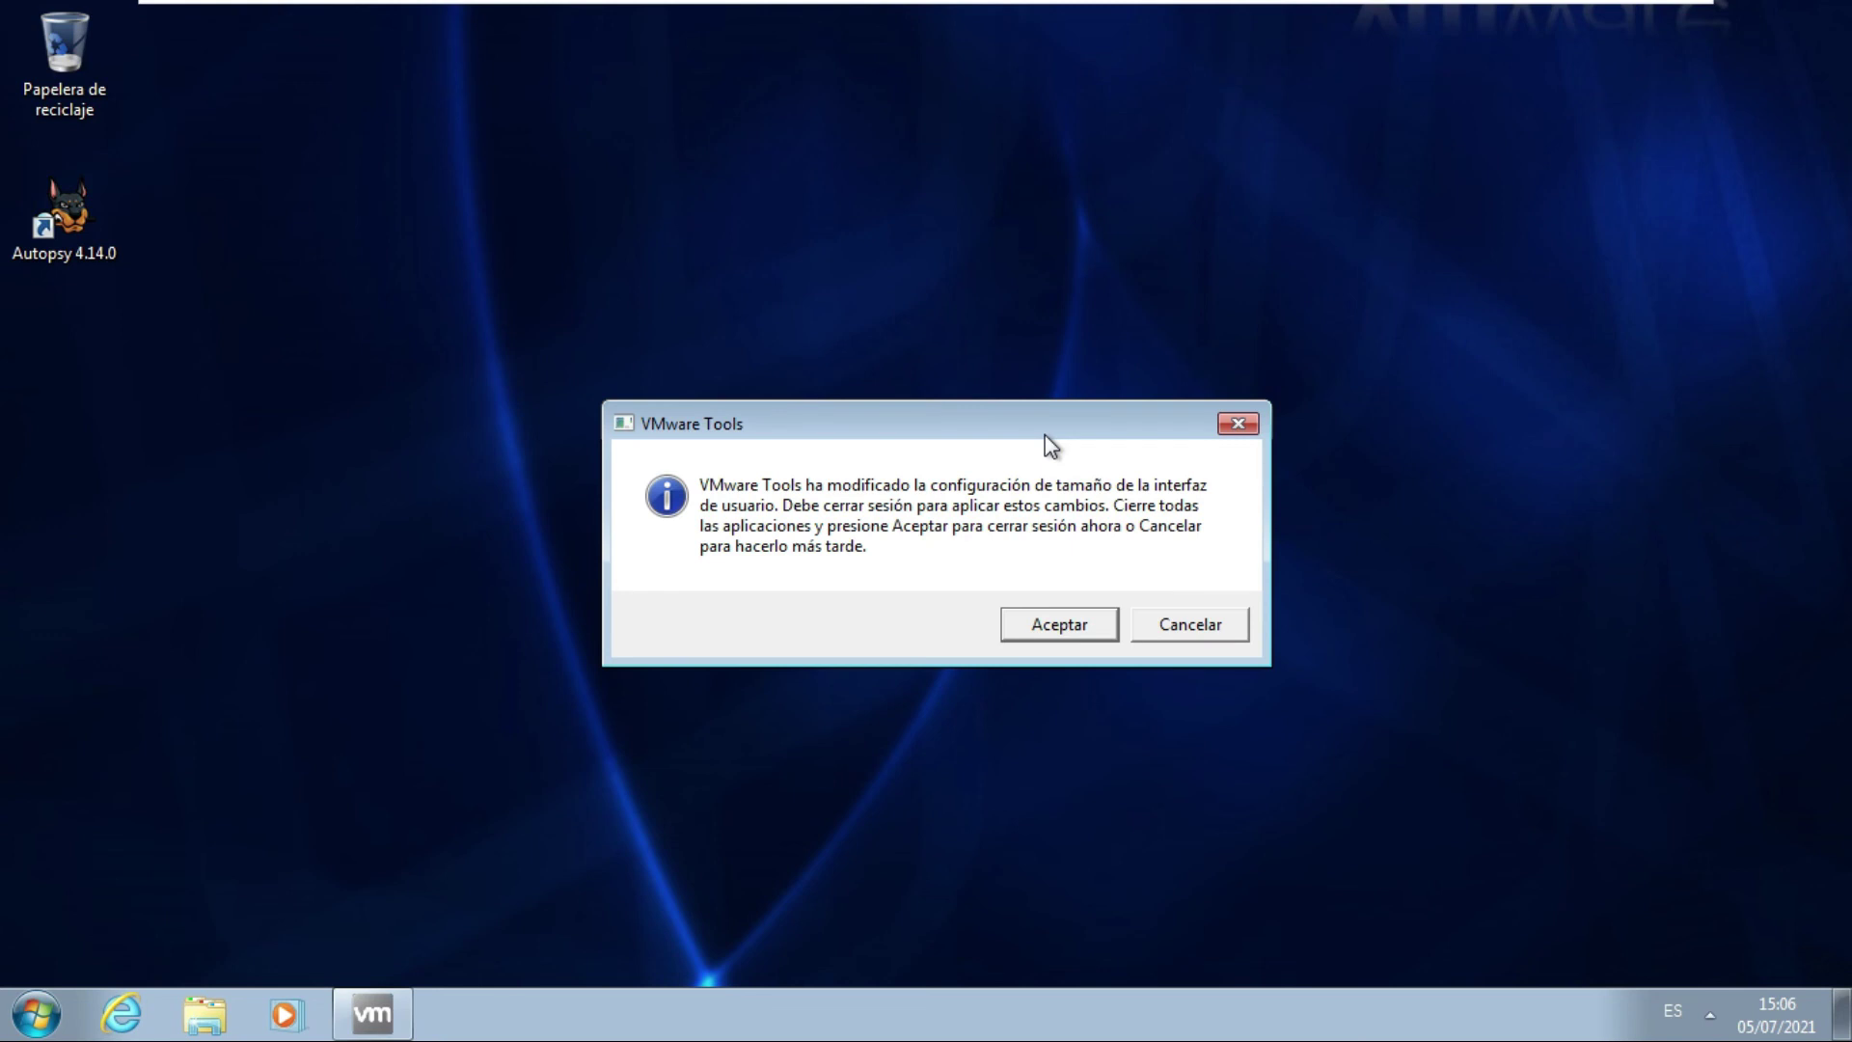
pyautogui.click(1223, 624)
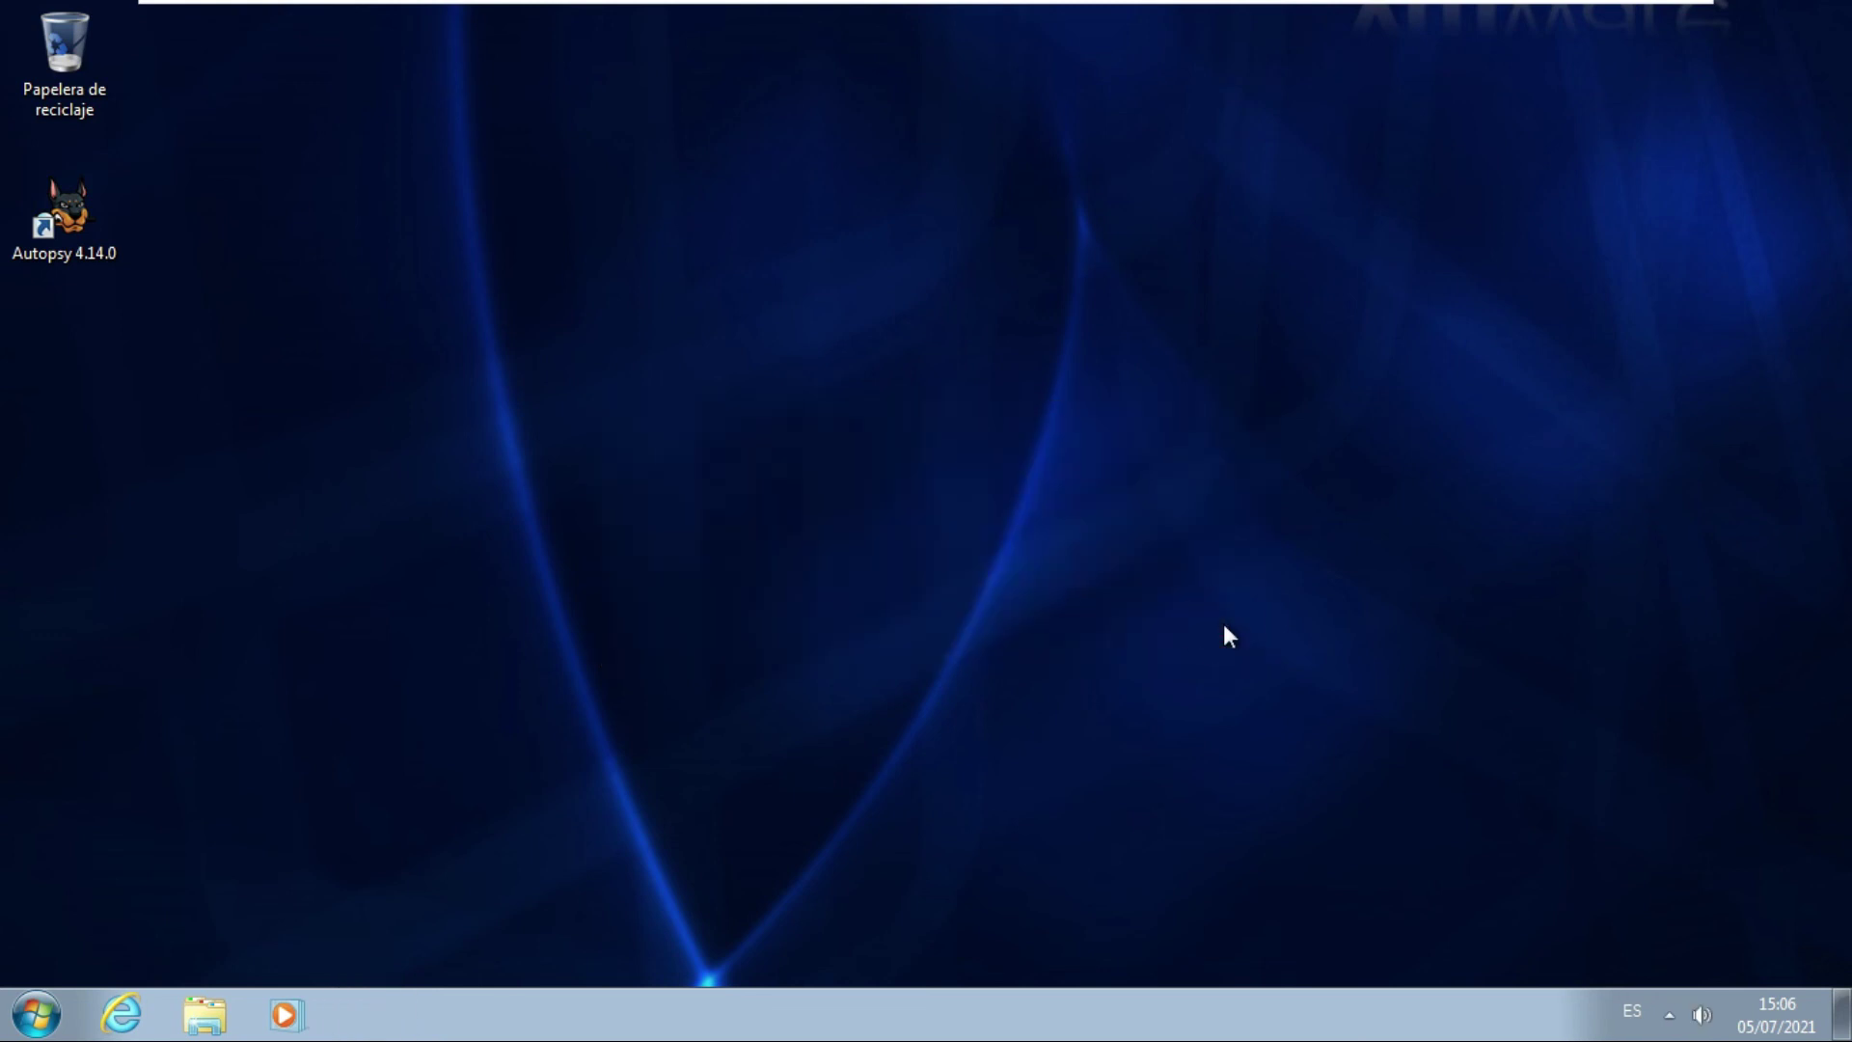
pyautogui.press('super+e')
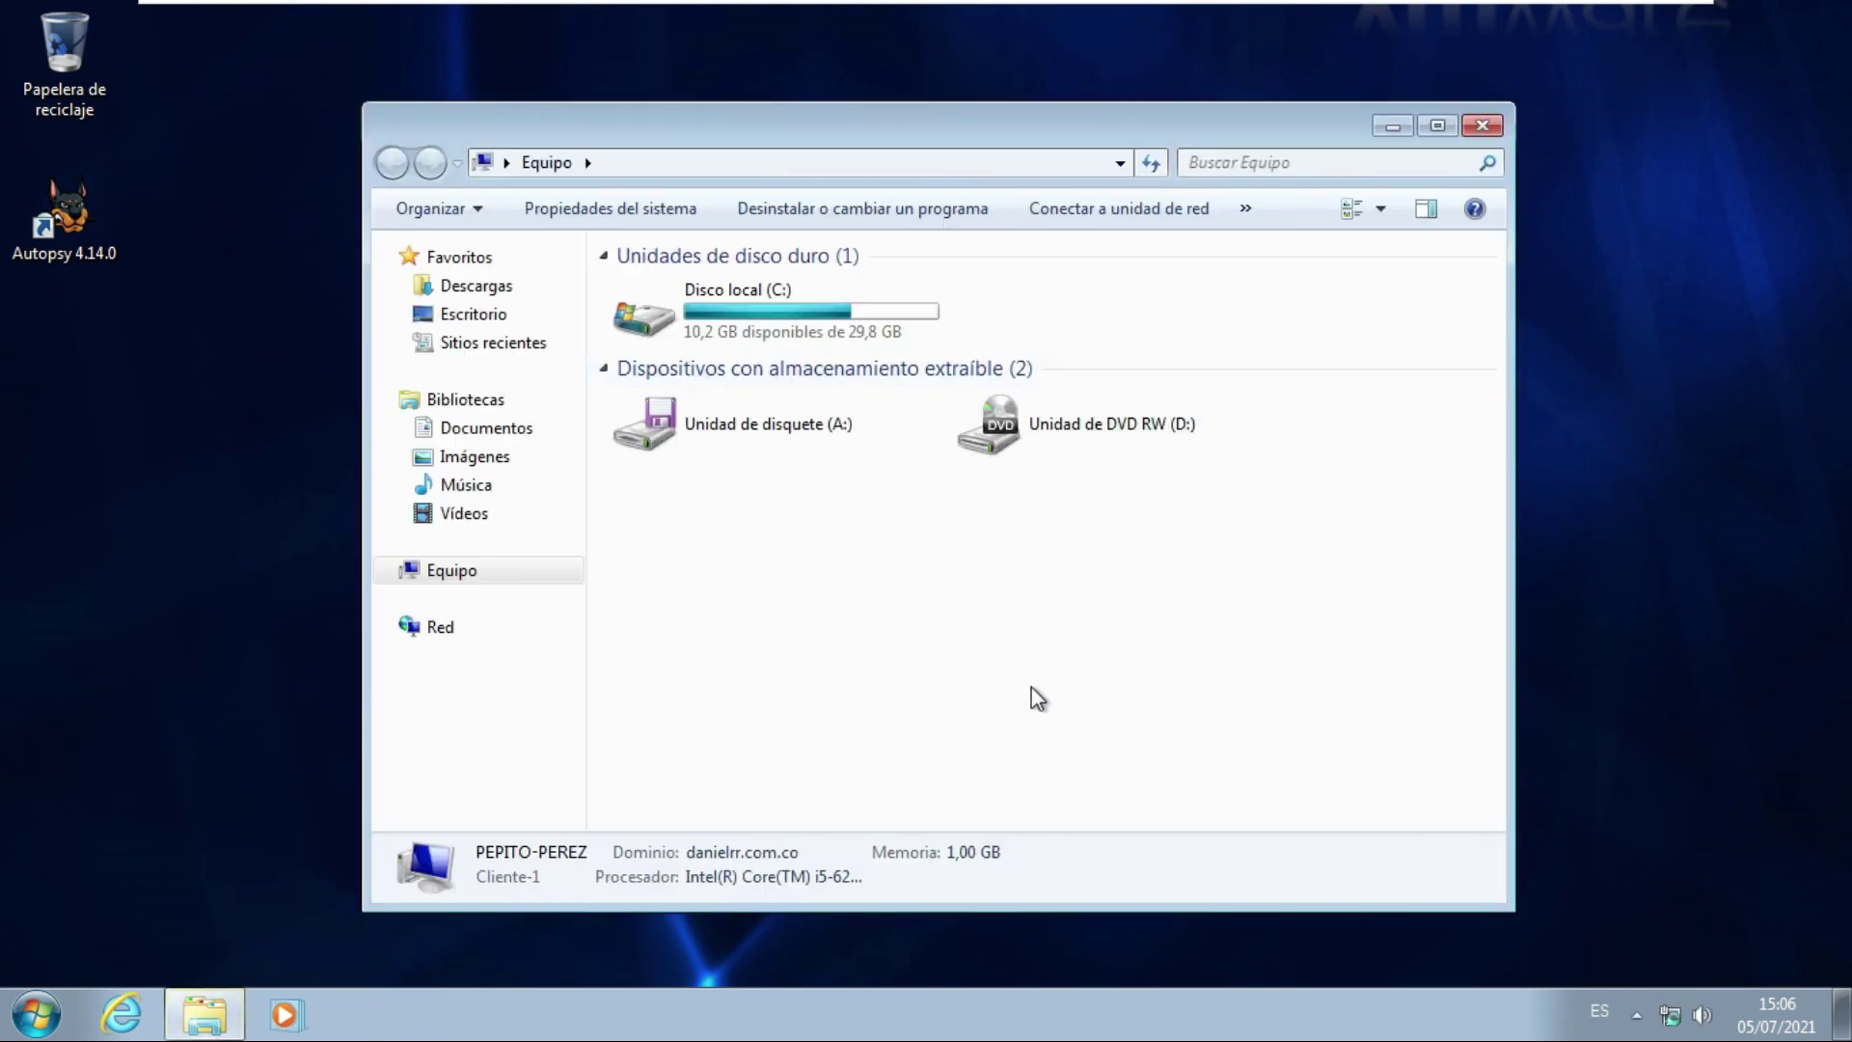
pyautogui.rightClick(961, 620)
pyautogui.click(1036, 874)
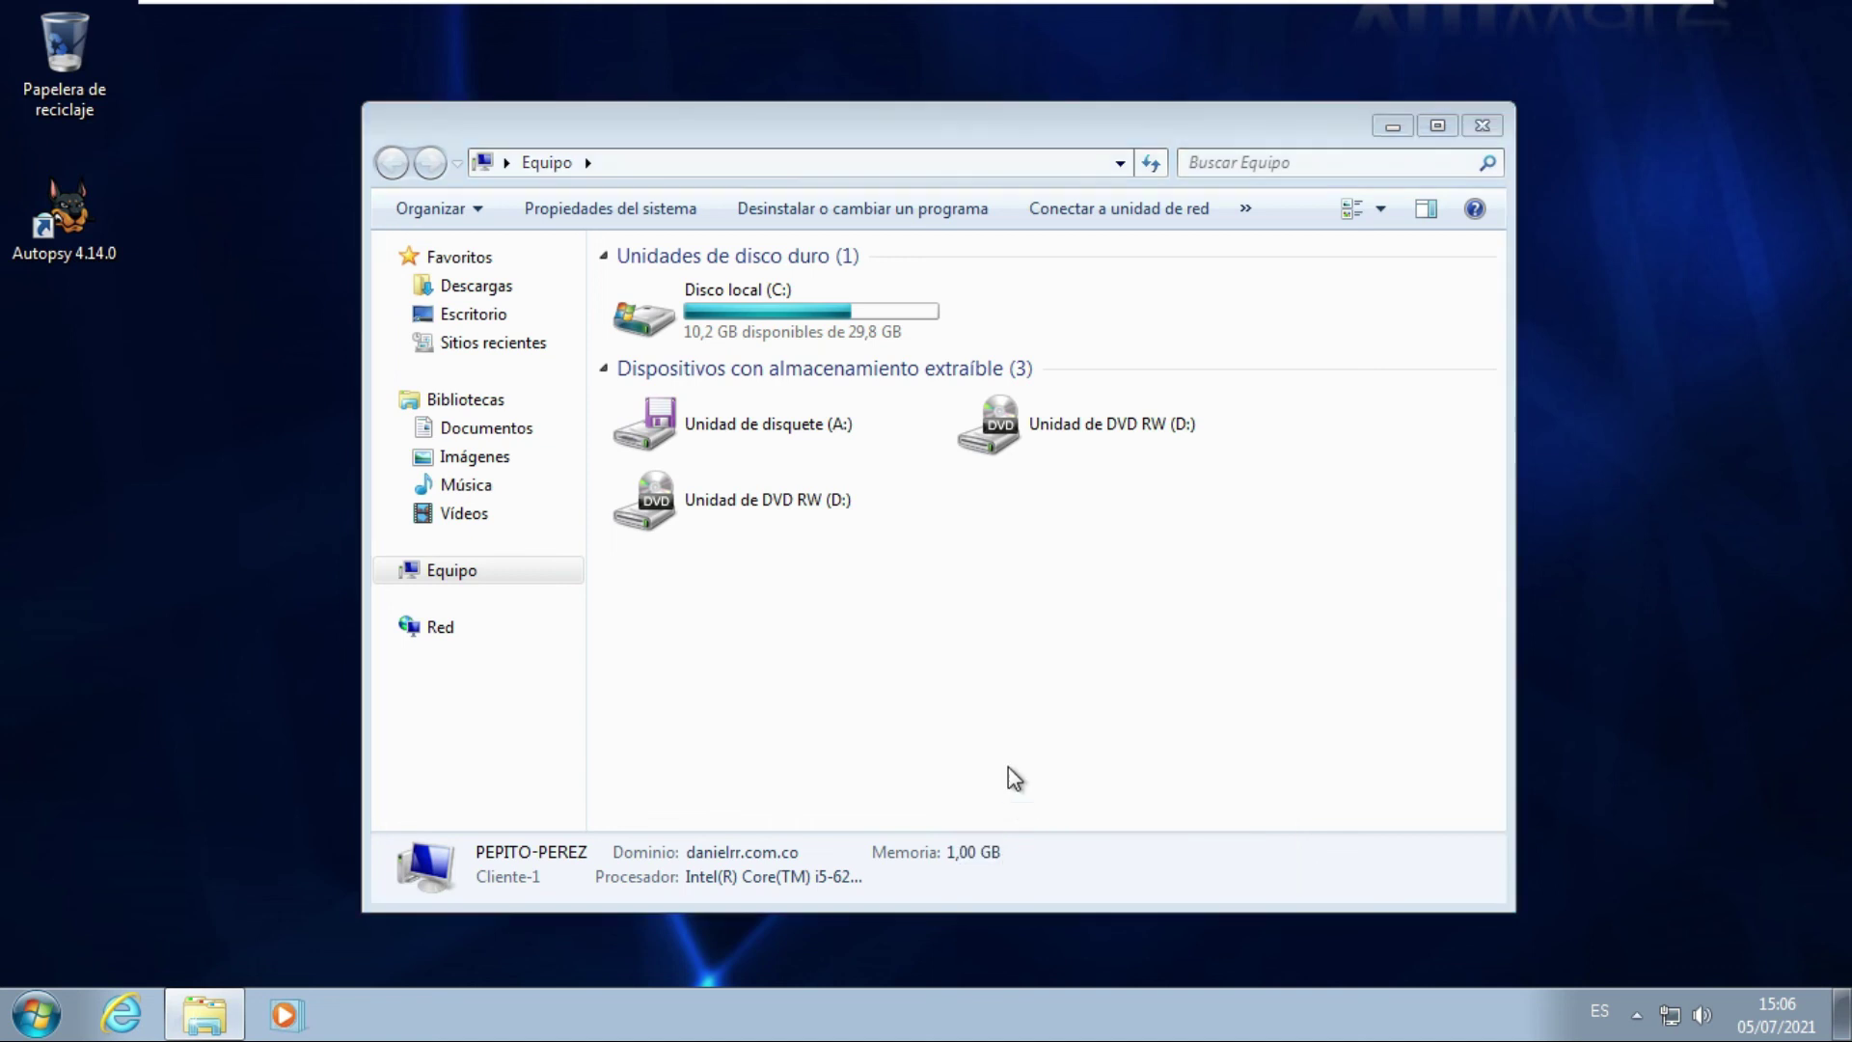
pyautogui.scroll(-5, 1038, 795)
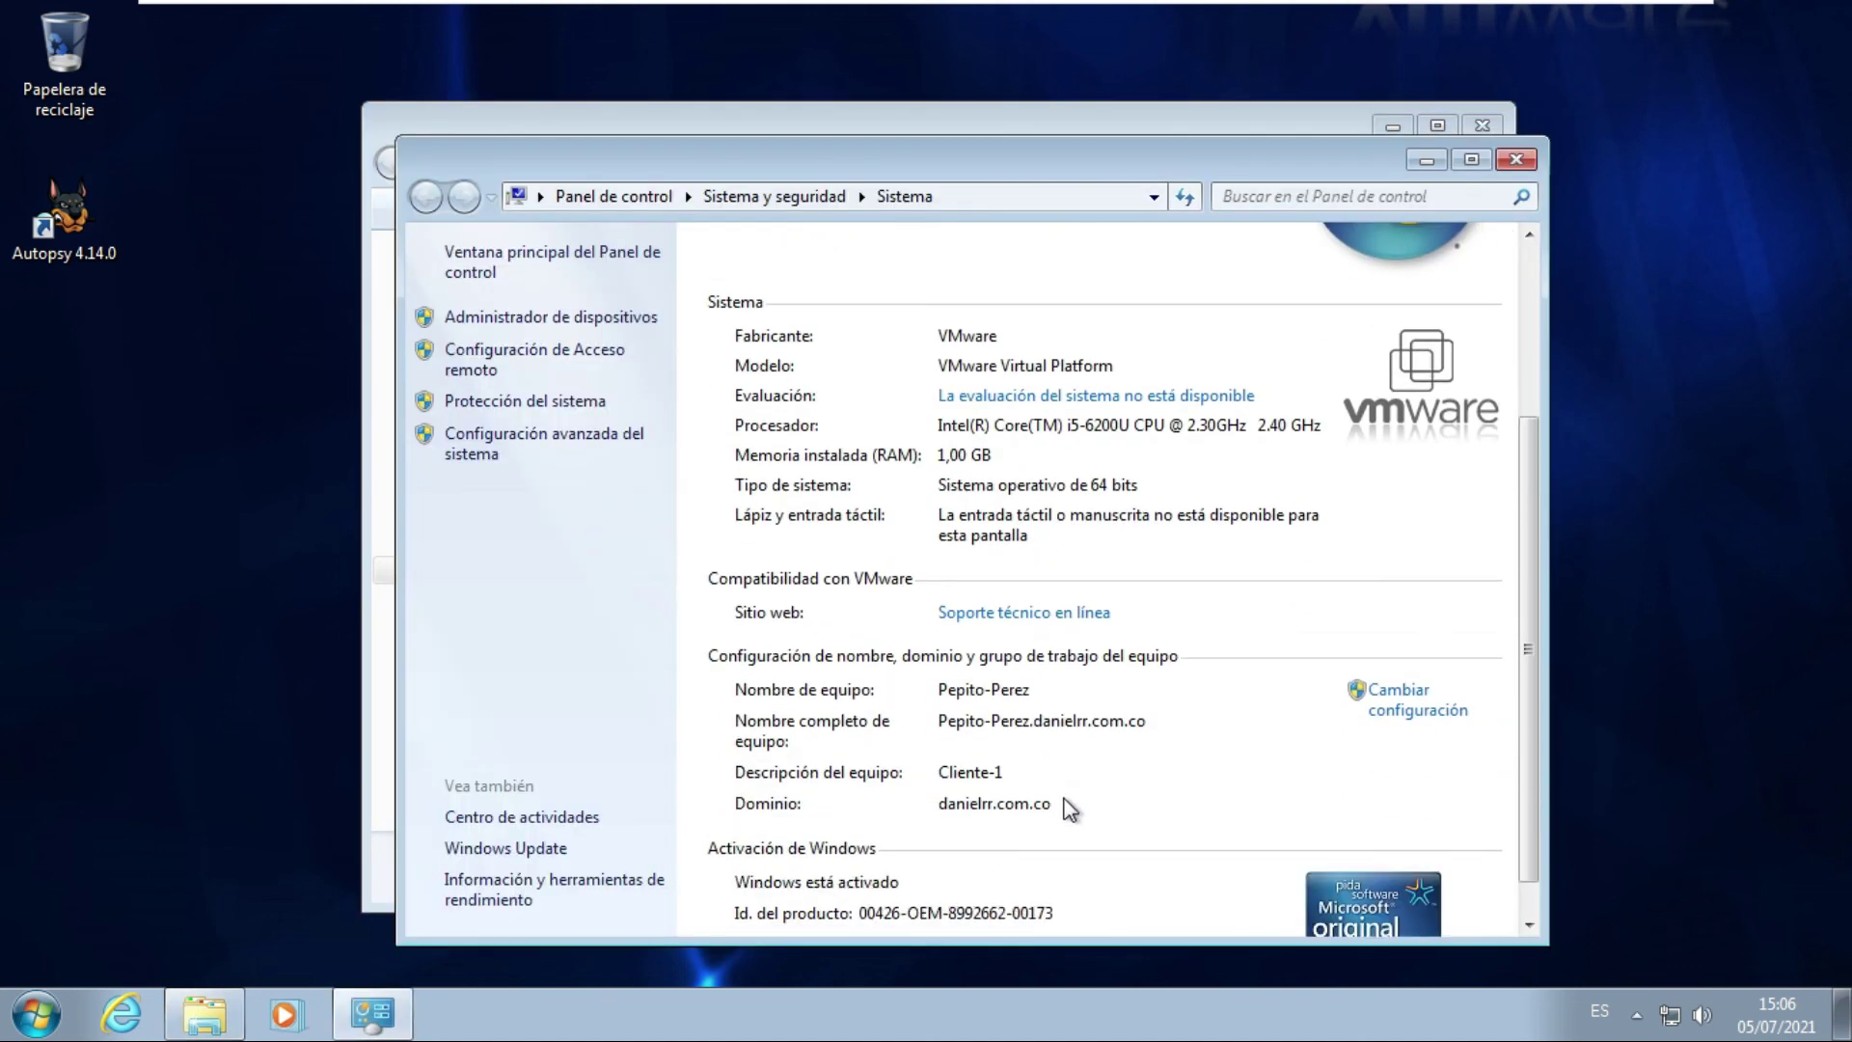
pyautogui.click(951, 731)
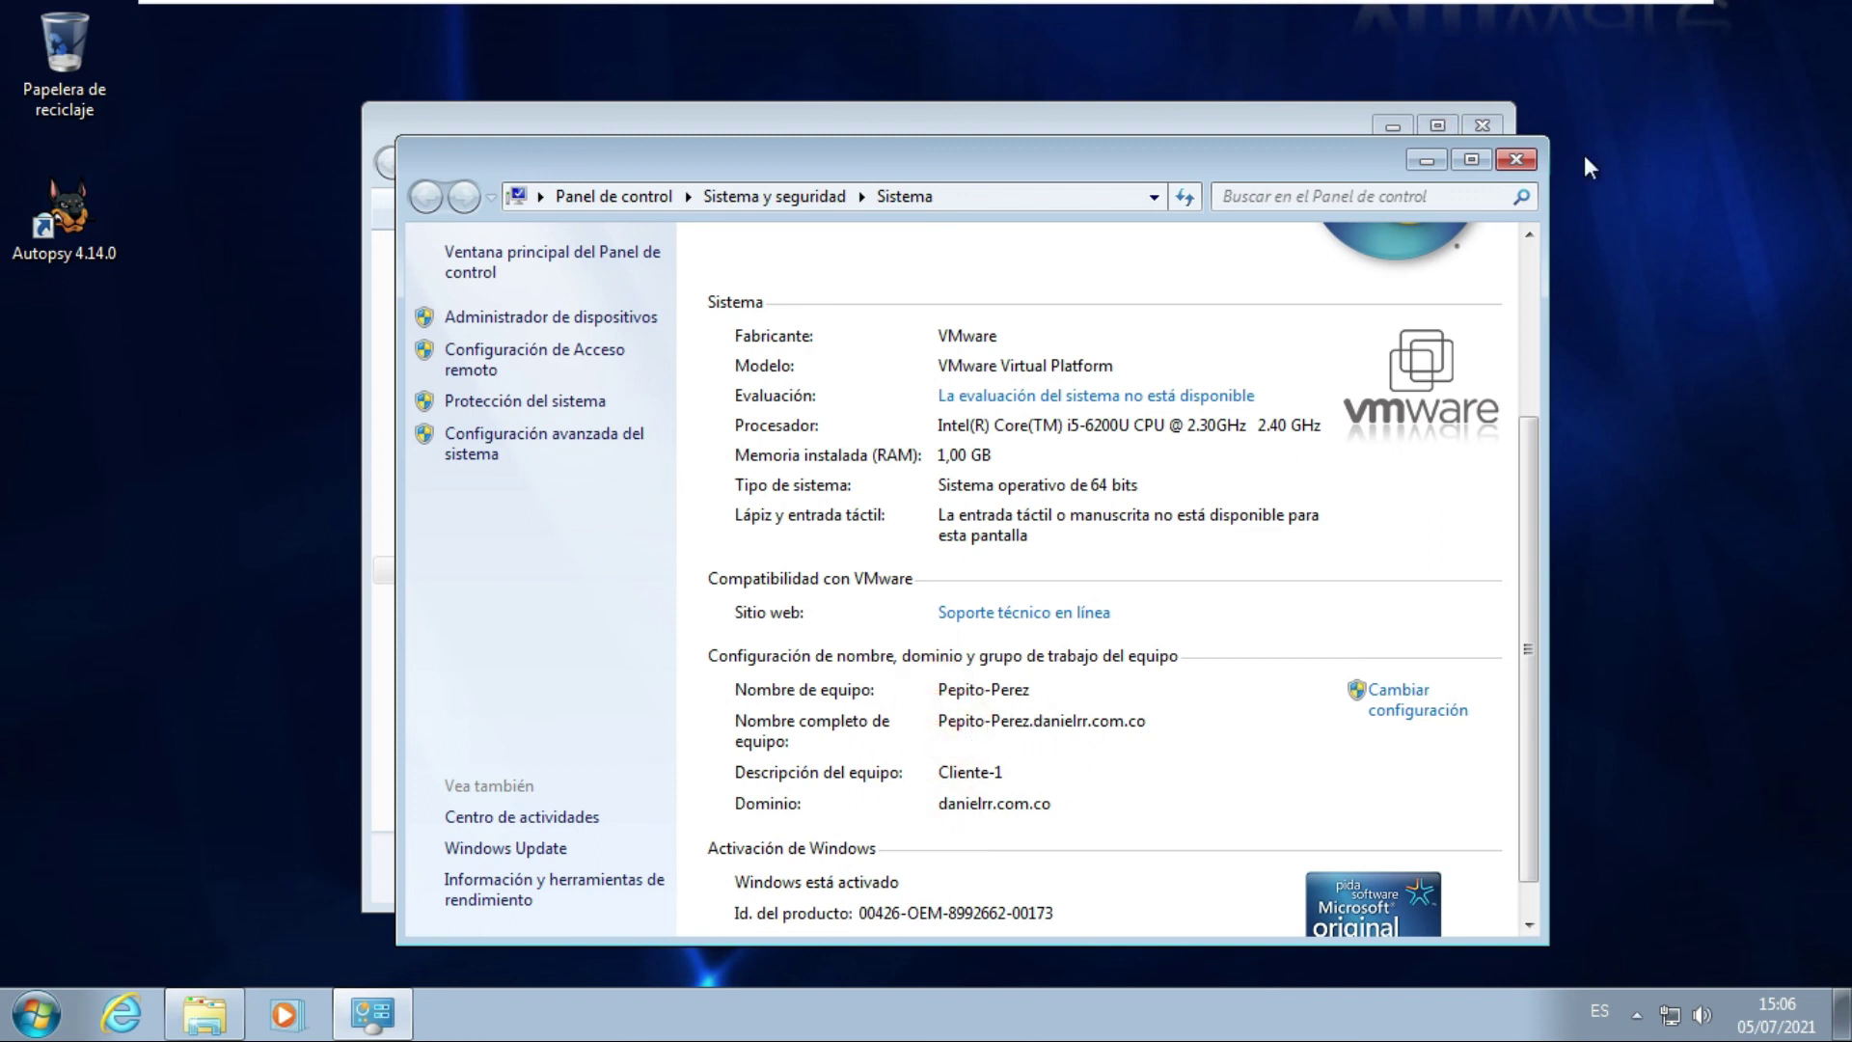